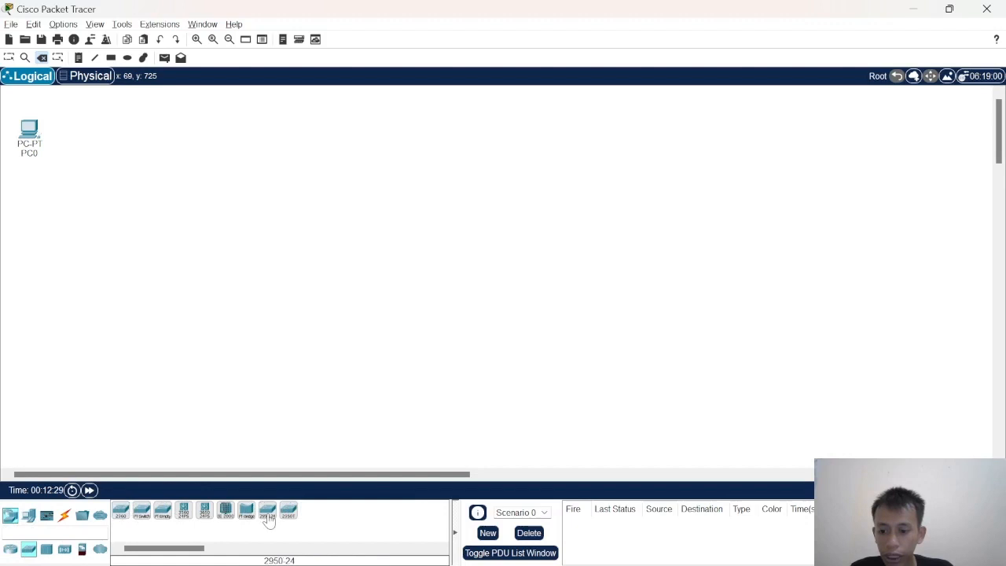
Place a 2950-24 switch below PC0 and connect PC0 to it with an automatically chosen connection type
left_click_drag(267, 512, 44, 231)
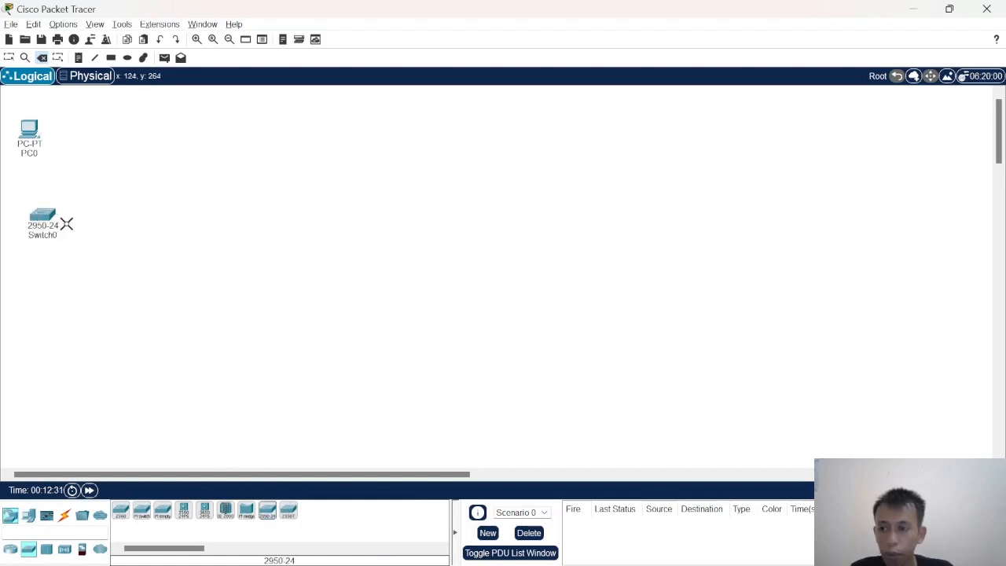
left_click(66, 518)
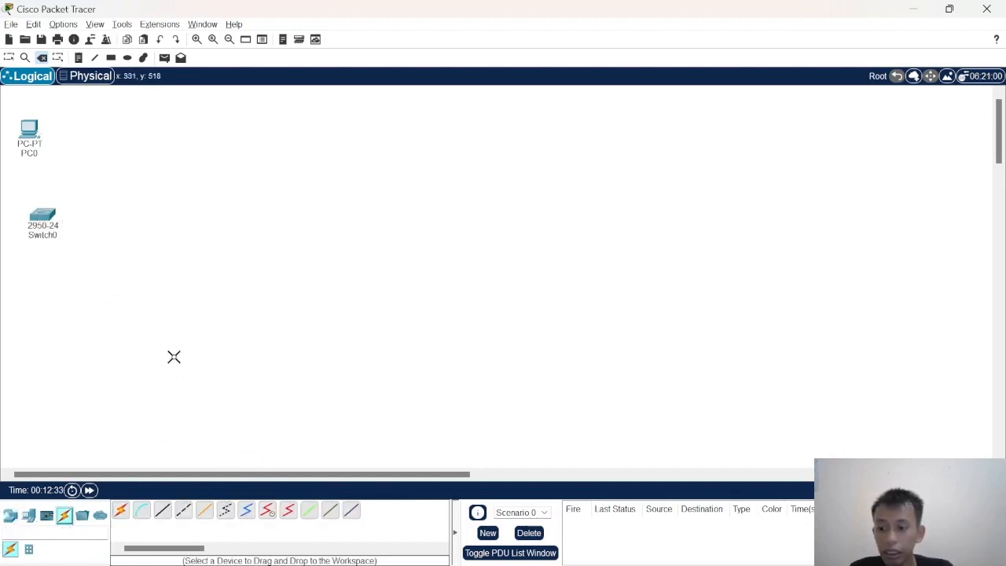
left_click(120, 510)
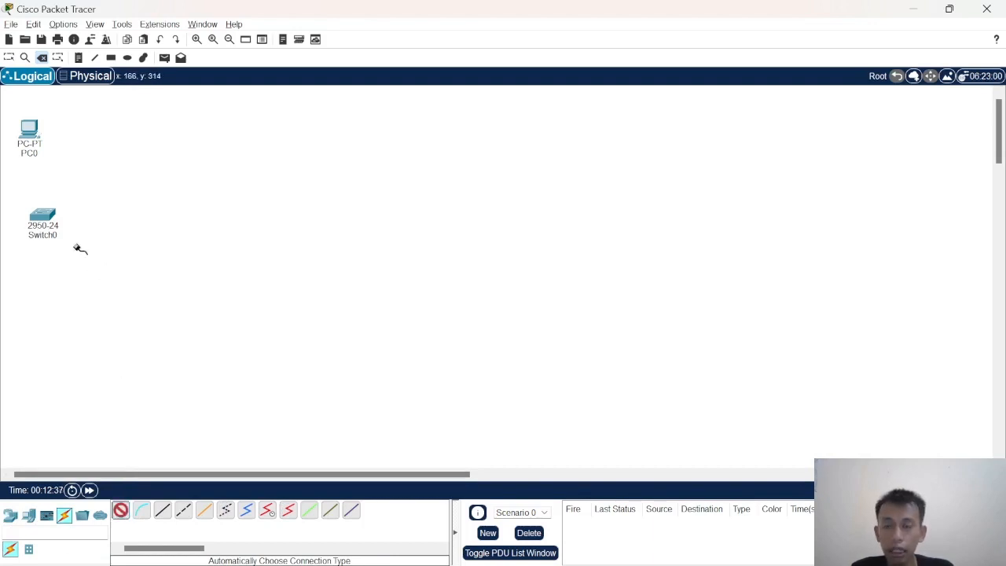
left_click(29, 131)
left_click(42, 214)
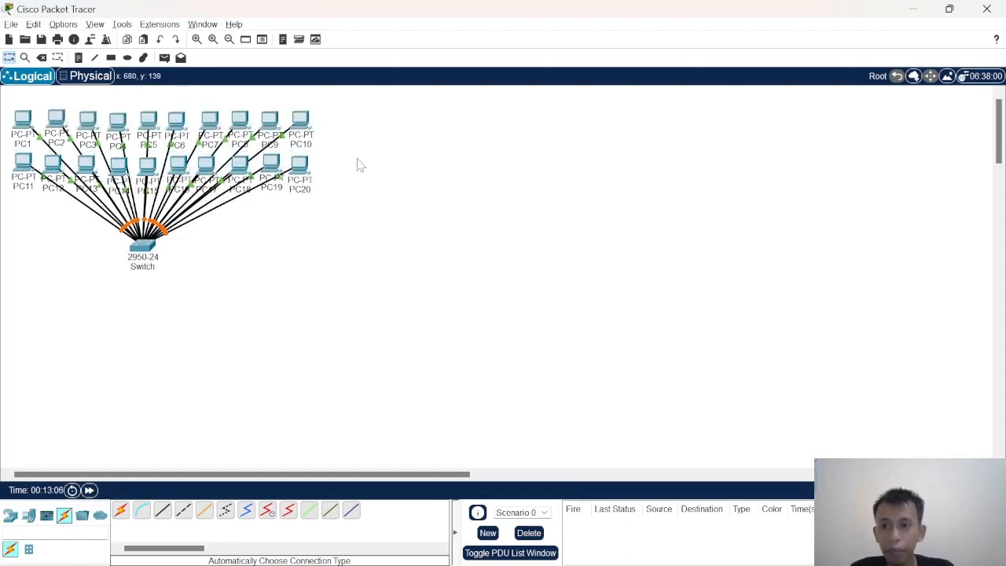
Move the whole group of 20 PCs and its switch slightly down and away from the workspace edge
left_click_drag(2, 94, 337, 274)
left_click_drag(157, 253, 167, 261)
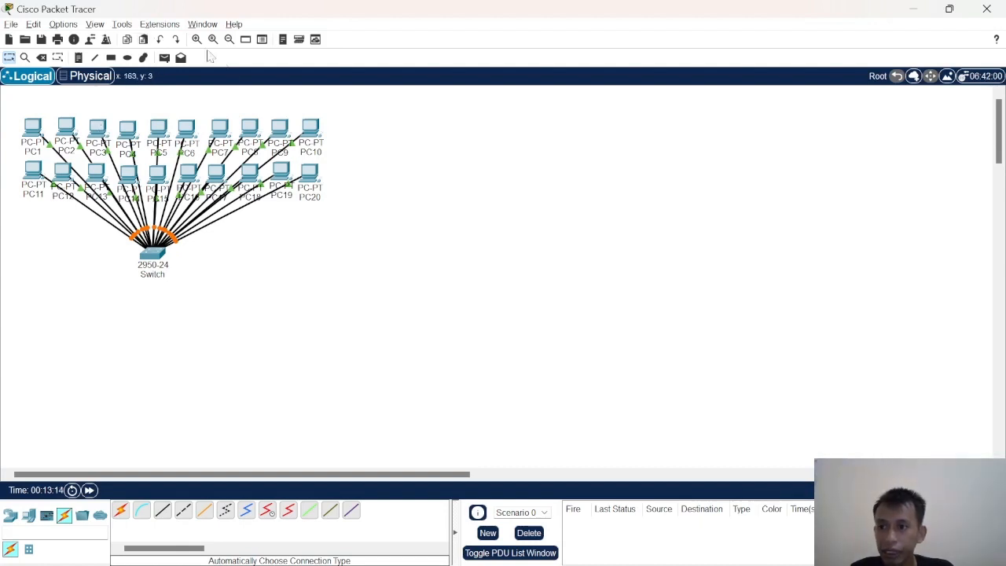
left_click_drag(20, 108, 317, 281)
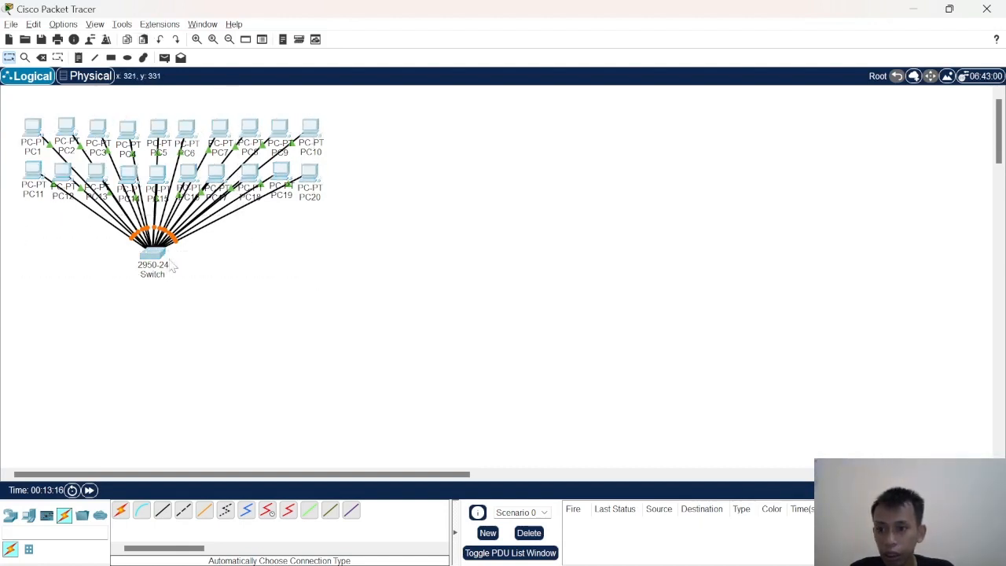
left_click_drag(158, 262, 172, 268)
Draw a rectangle with a red fill around the 20 PCs and their switch
left_click(111, 57)
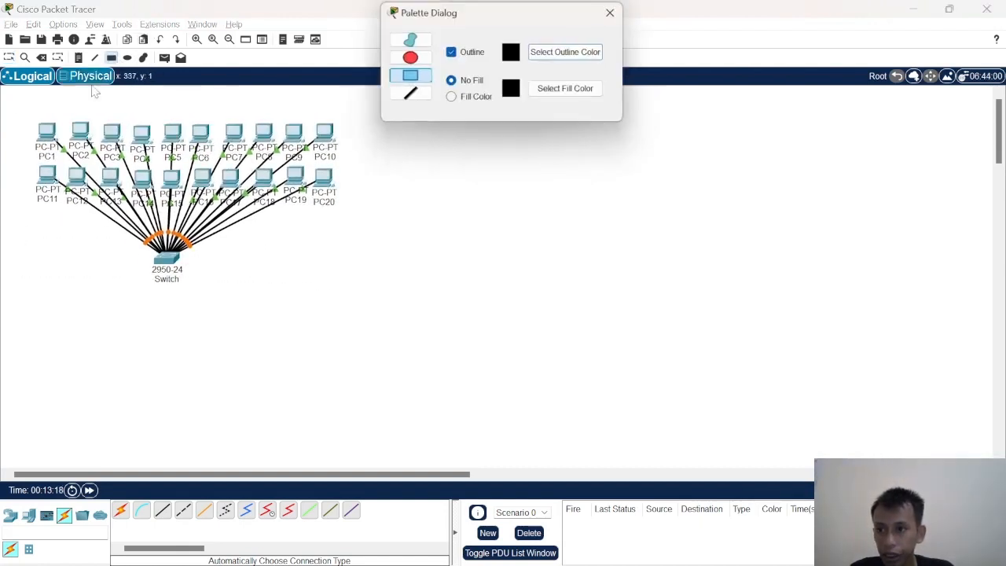
left_click(450, 99)
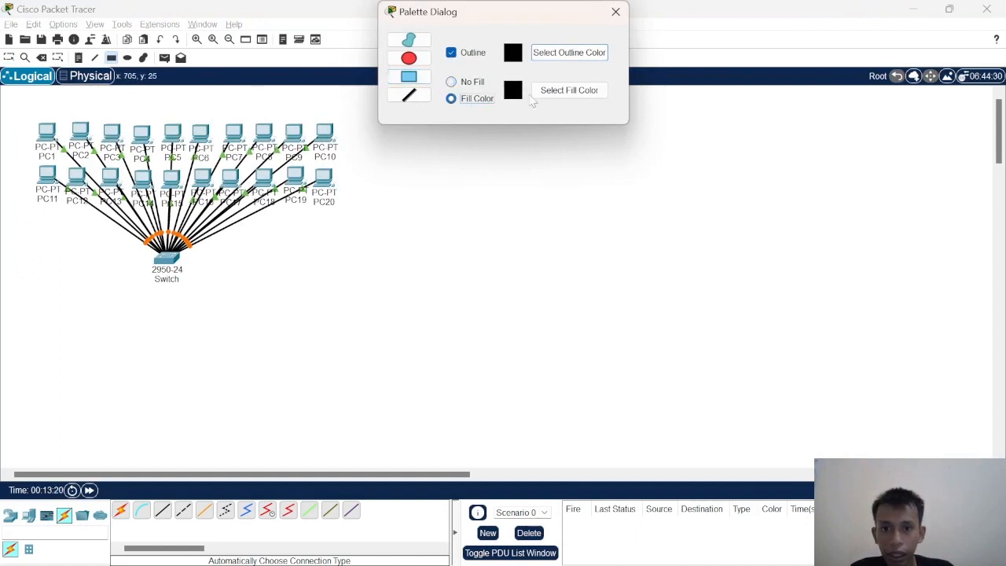
left_click(569, 89)
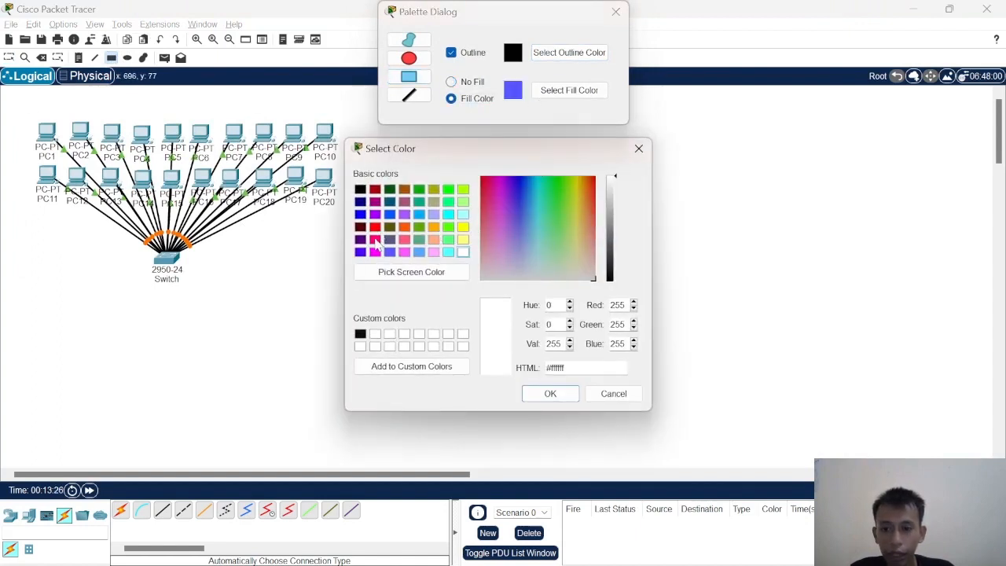
left_click(375, 227)
left_click(550, 393)
left_click_drag(26, 100, 353, 286)
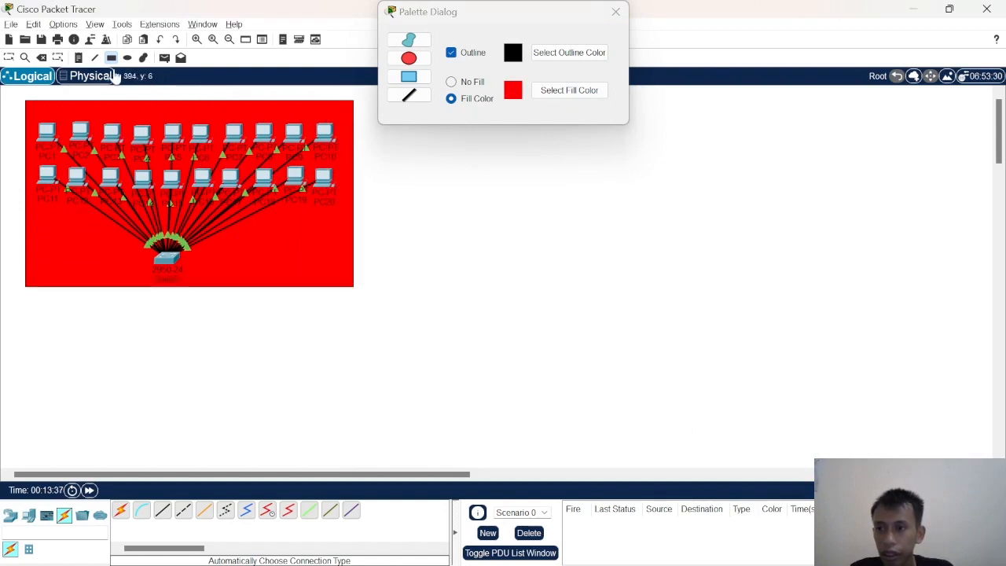
Add the note "Departemen Keuangan Lt.1" in the red rectangle's upper-left corner and close the drawing palette
left_click(79, 57)
left_click(33, 109)
type("Dea")
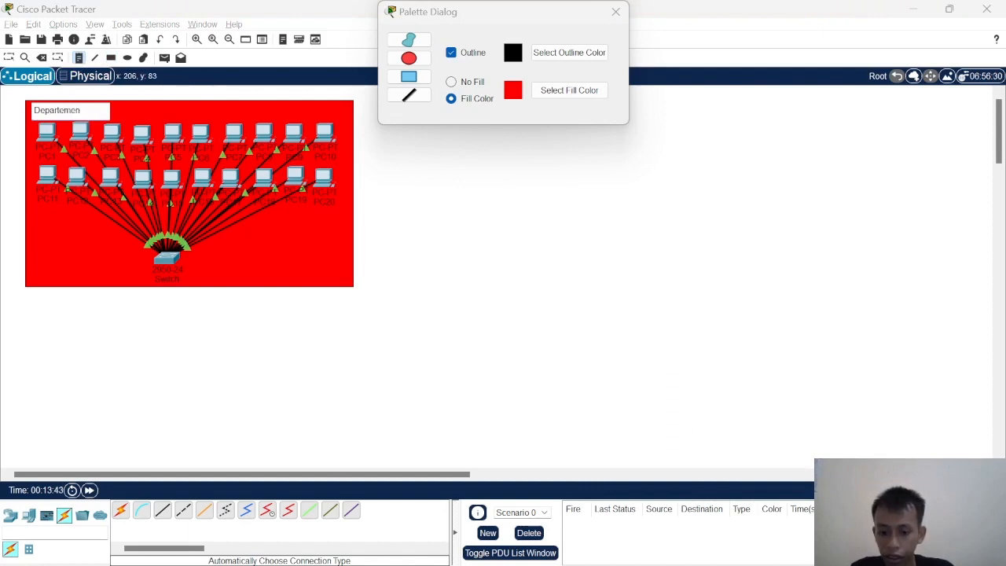
type("artemen Keuangan Lt 1")
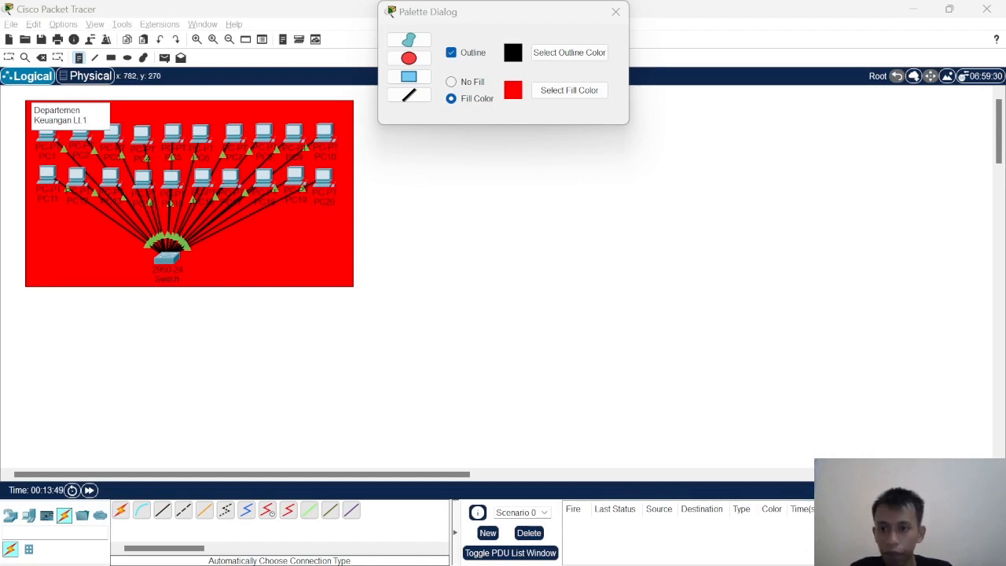
left_click(410, 231)
left_click_drag(534, 15, 595, 23)
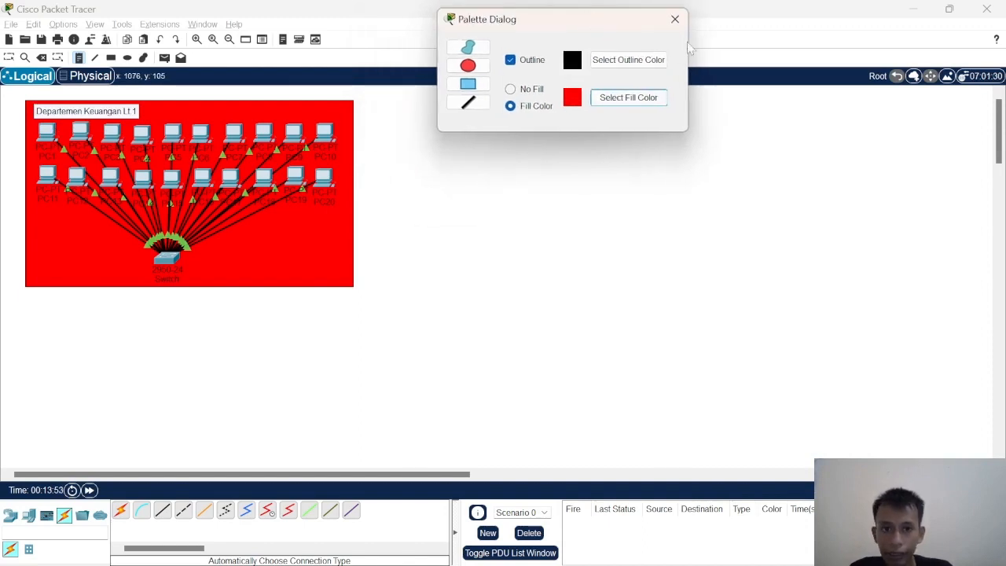
left_click(674, 19)
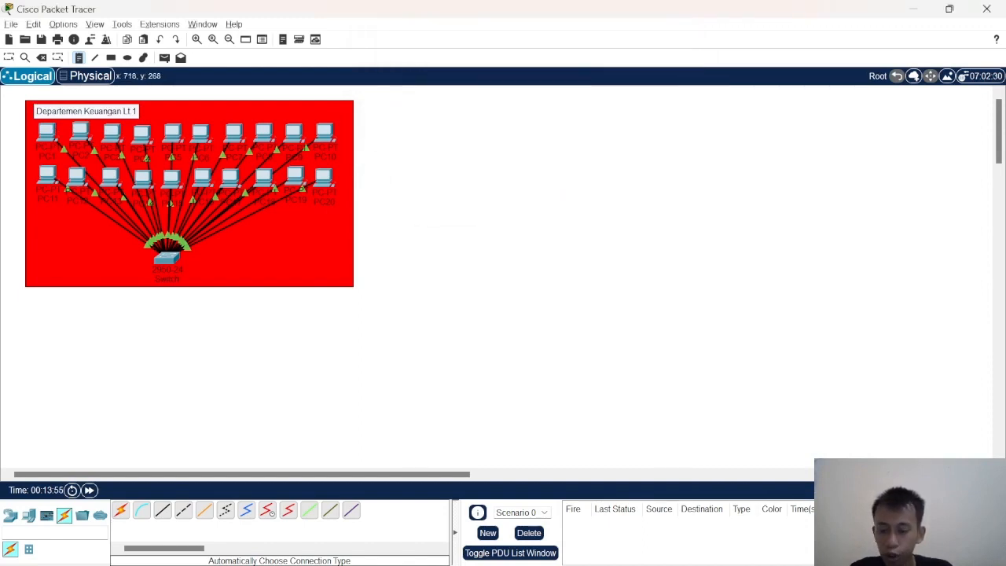
key("Escape")
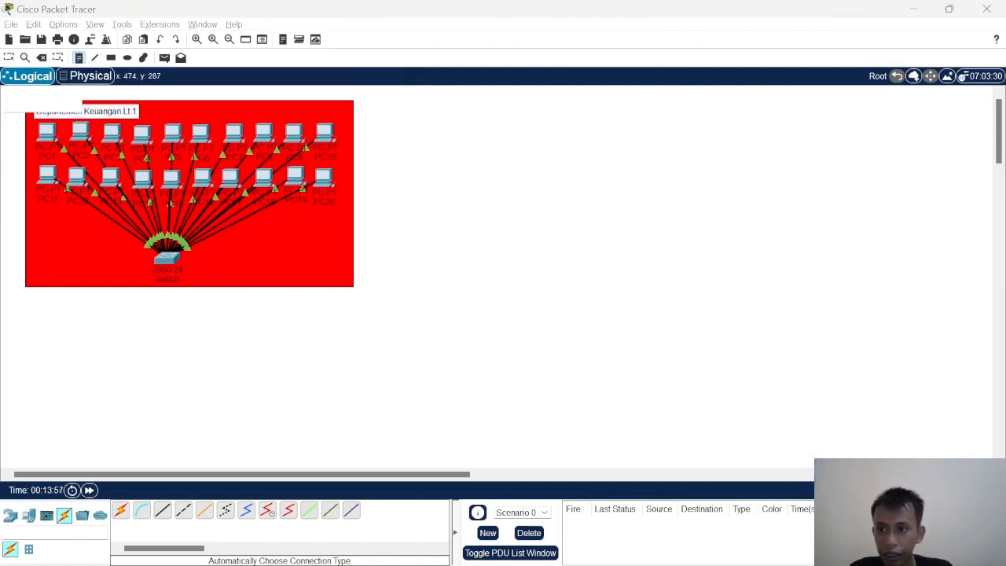
Duplicate the labelled PC and switch group beside the red area and place the copied label just above its PCs
left_click_drag(20, 107, 299, 244)
left_click_drag(200, 248, 557, 273)
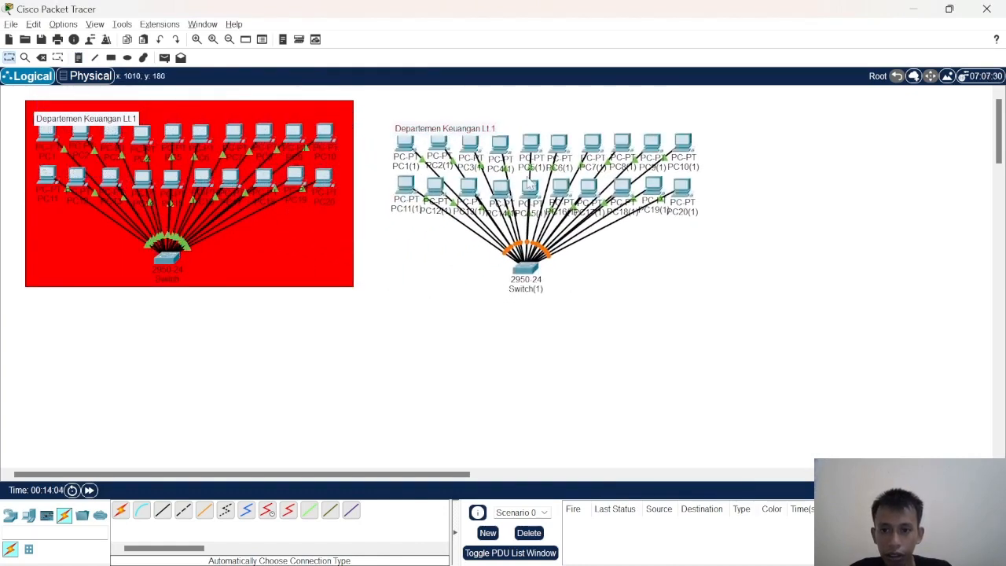
left_click_drag(469, 135, 464, 119)
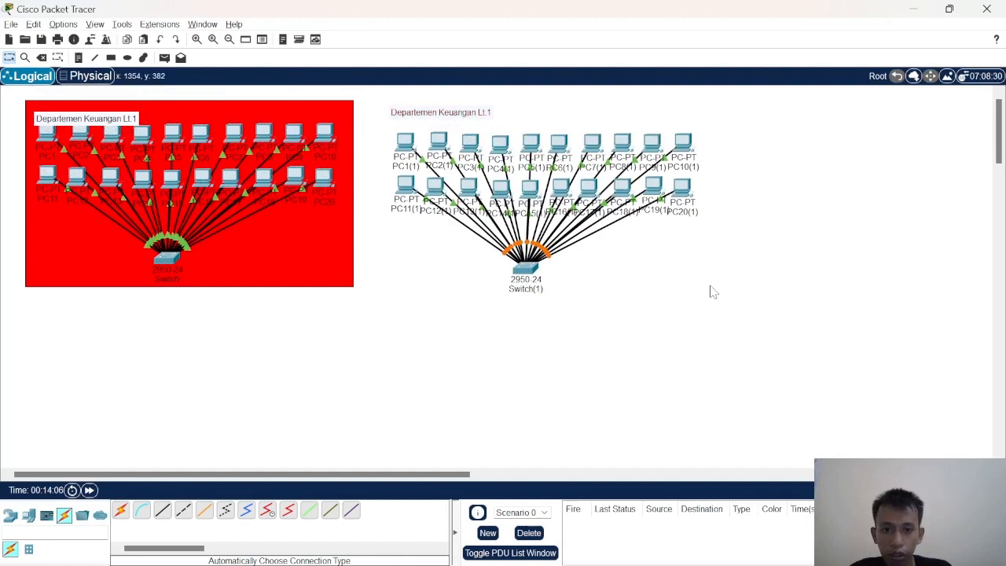
Switch to the PowerPoint presentation and read the department names on the Study case slide
key("alt+Tab")
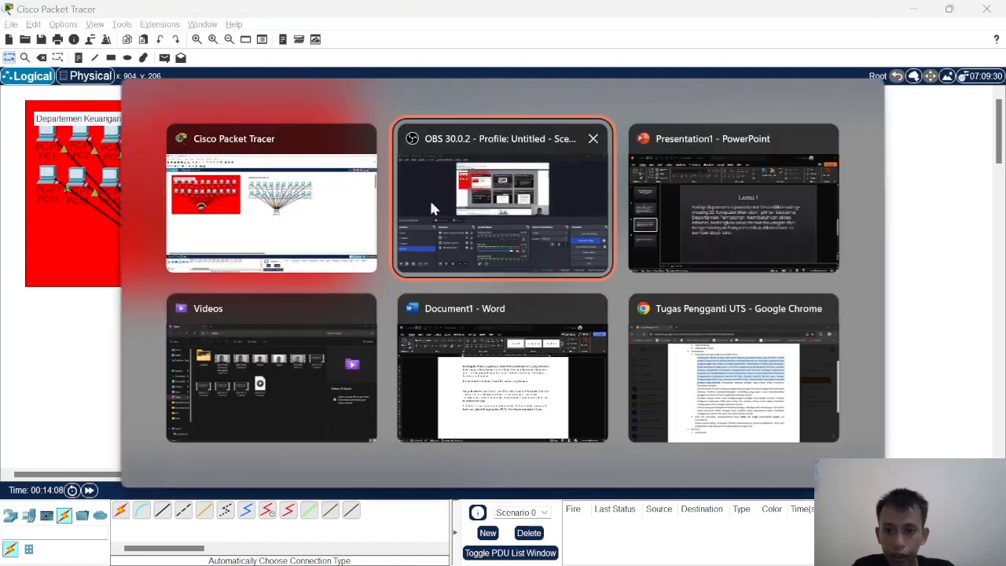
key("Escape")
key("alt+Tab")
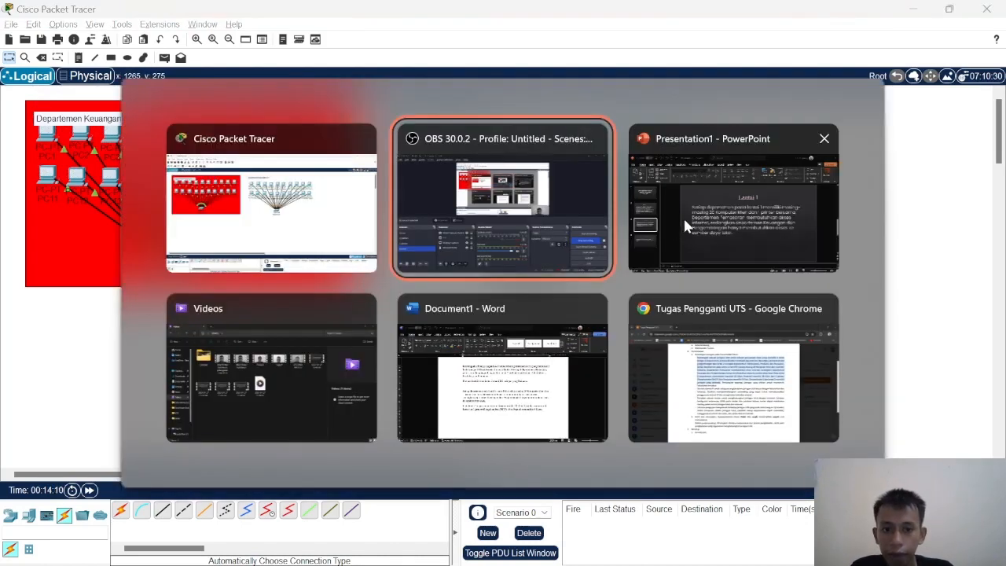
key("alt+Tab")
left_click(386, 253)
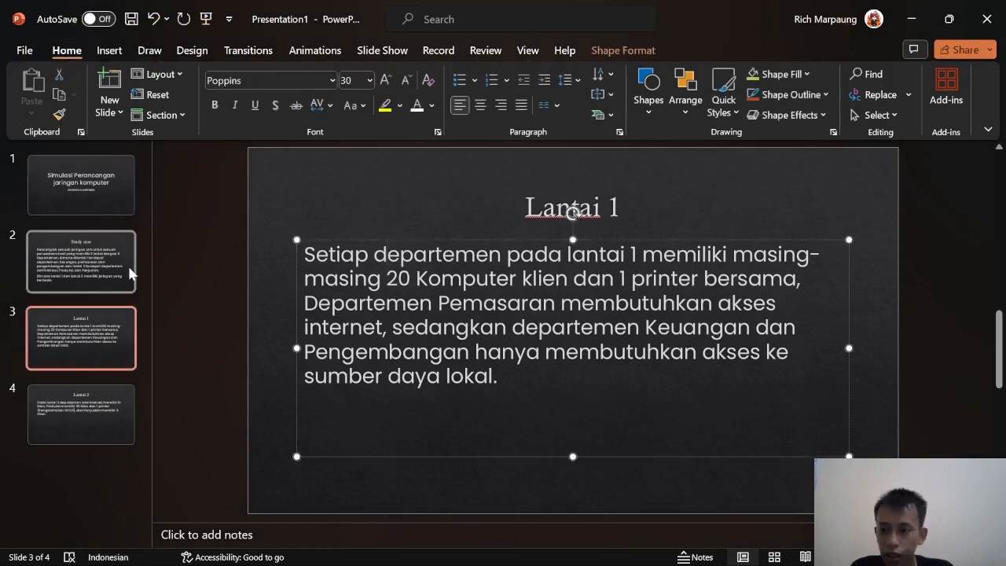
left_click(107, 271)
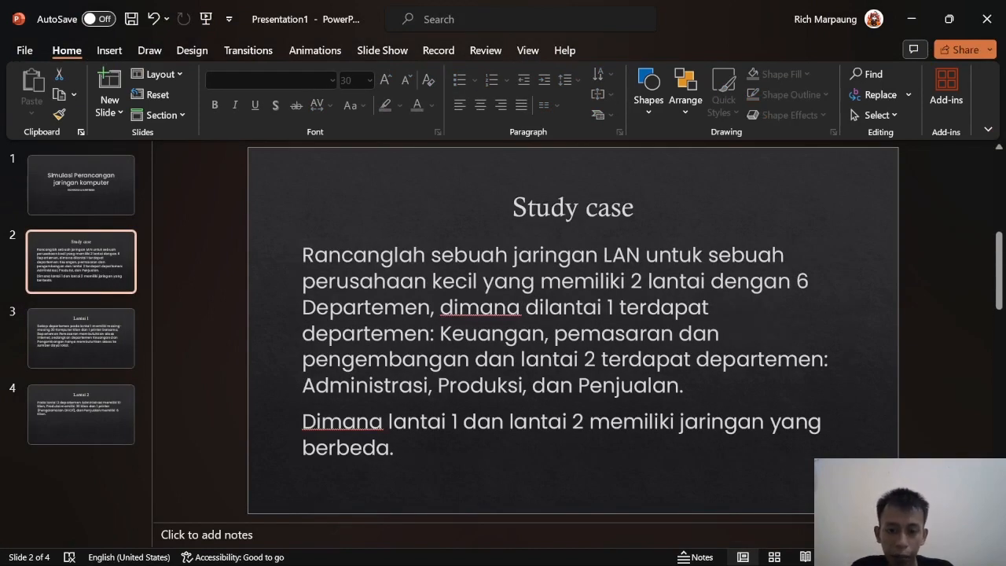
Return to Cisco Packet Tracer and change the second group's label to "Departemen Pemasaran Lt.1"
key("alt+Tab")
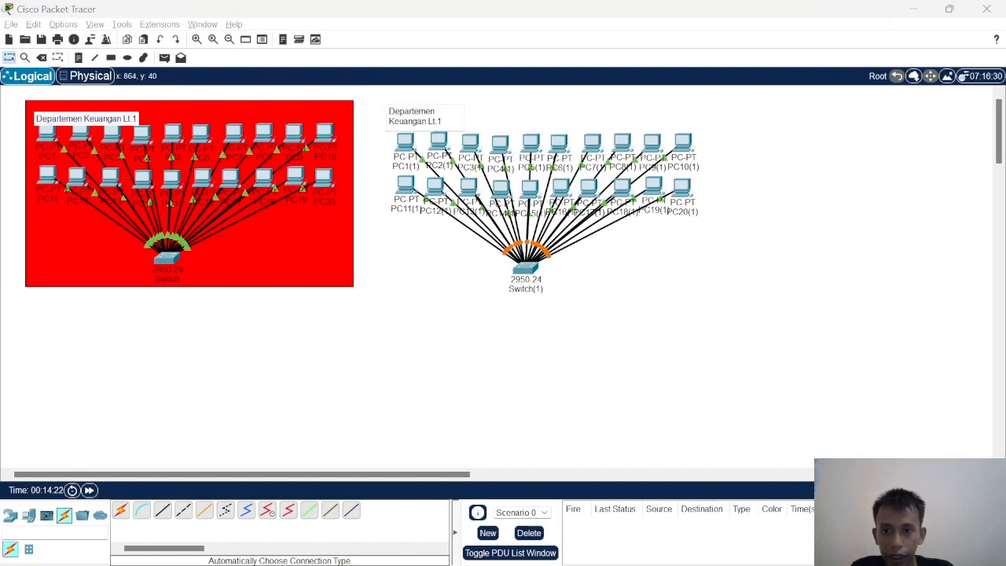
left_click_drag(426, 121, 389, 122)
type("Pemasar")
left_click(750, 238)
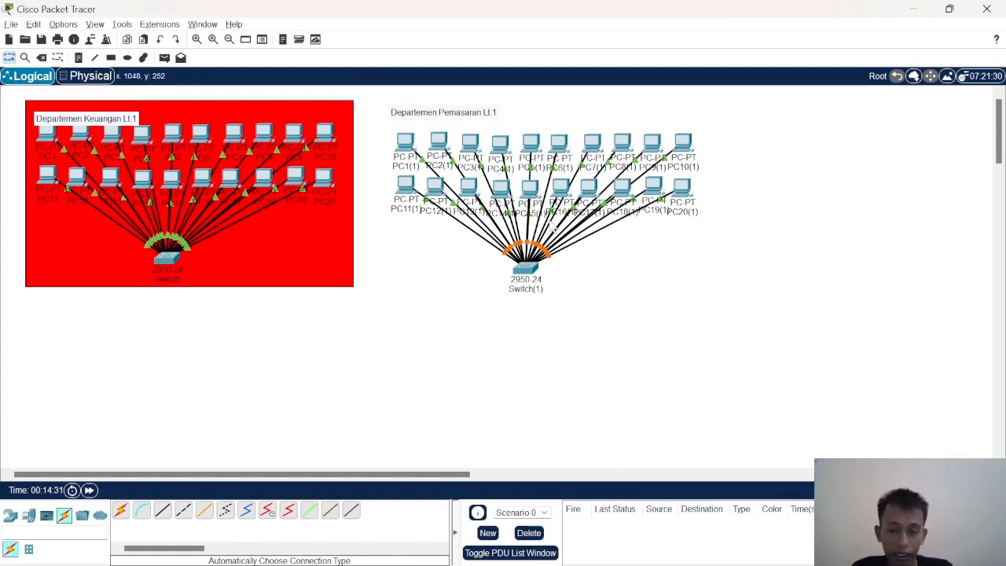
Paste another copy of the PC and switch group and place it beside the Pemasaran group
key("ctrl+v")
left_click_drag(410, 263, 853, 267)
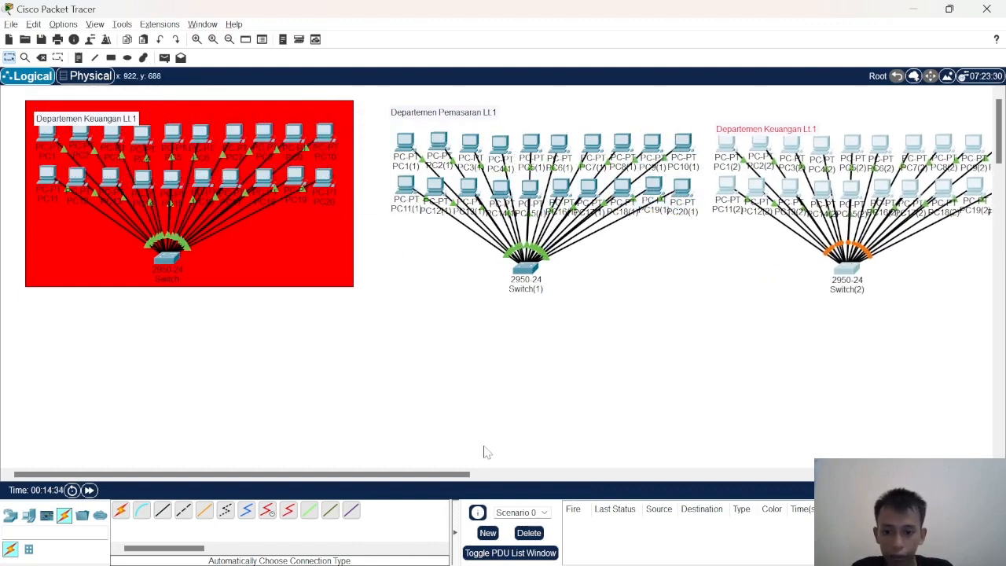
left_click_drag(464, 473, 487, 473)
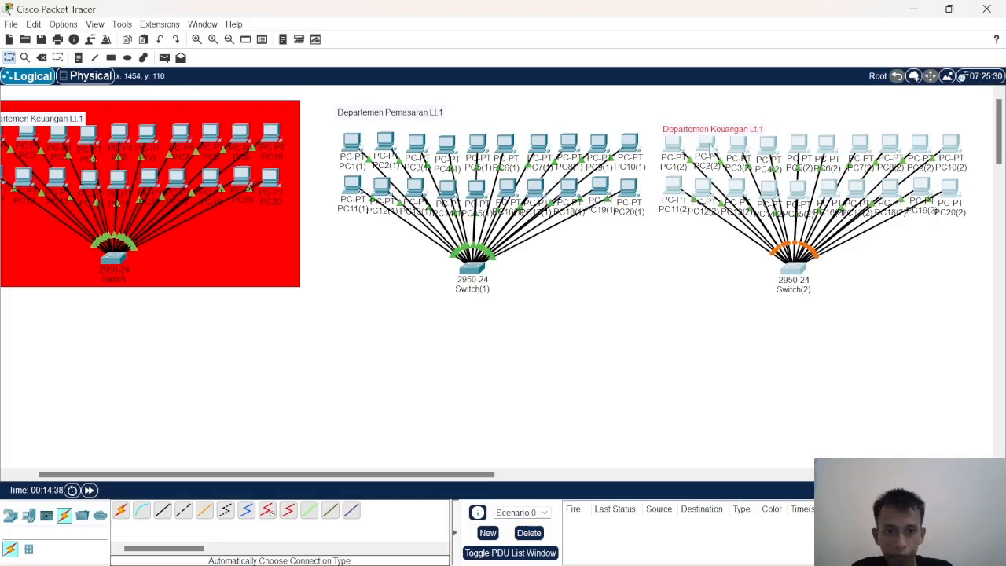
Change the third group's label to "Departemen Pengembangan Lt.1" and move it slightly up above its PCs
double_click(708, 130)
double_click(679, 138)
type("Pengembangan")
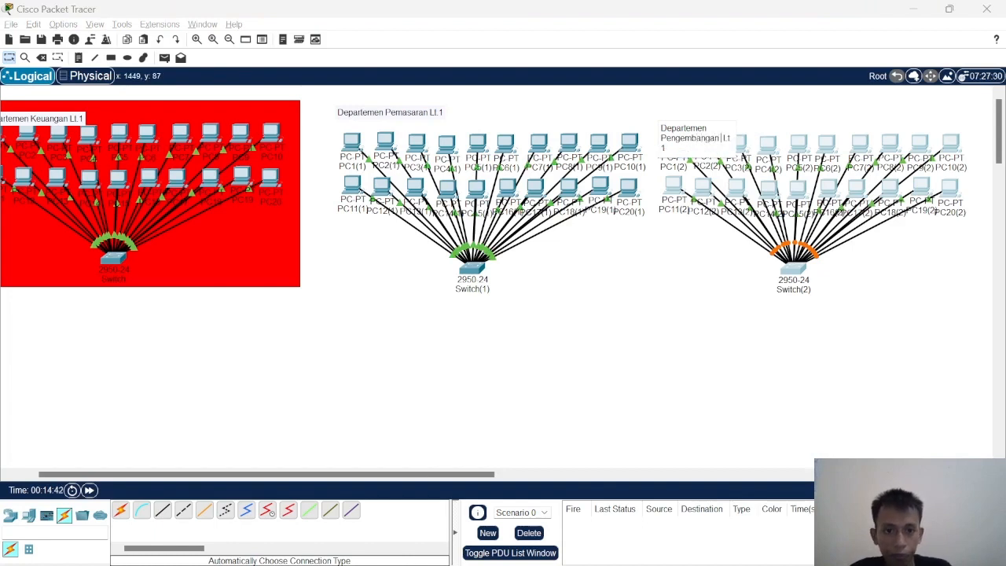
left_click(691, 250)
left_click_drag(717, 135, 715, 126)
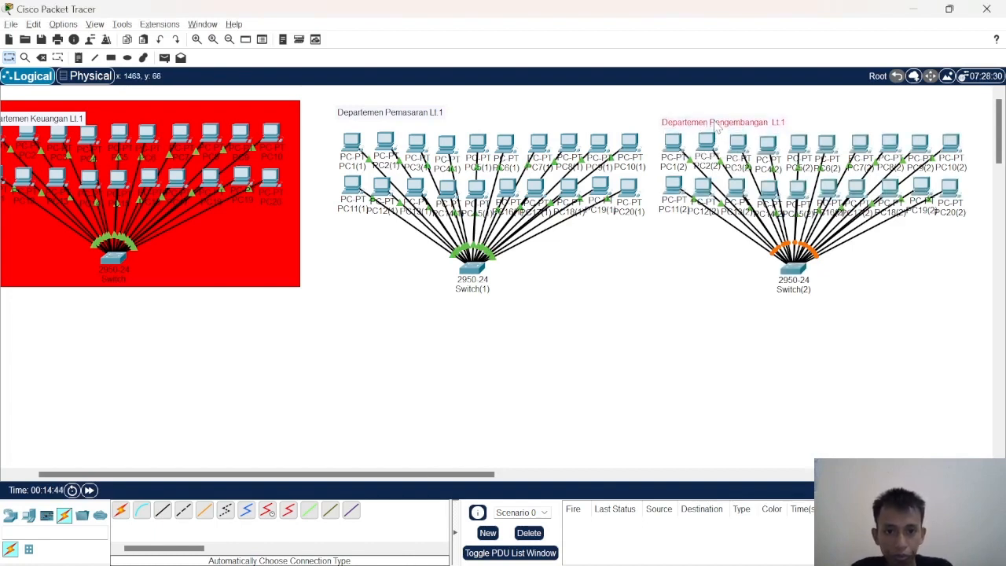
Draw a rectangle with a light green fill around the Departemen Pemasaran group
left_click_drag(474, 474, 414, 475)
scroll(525, 404, "down", 1, "ctrl")
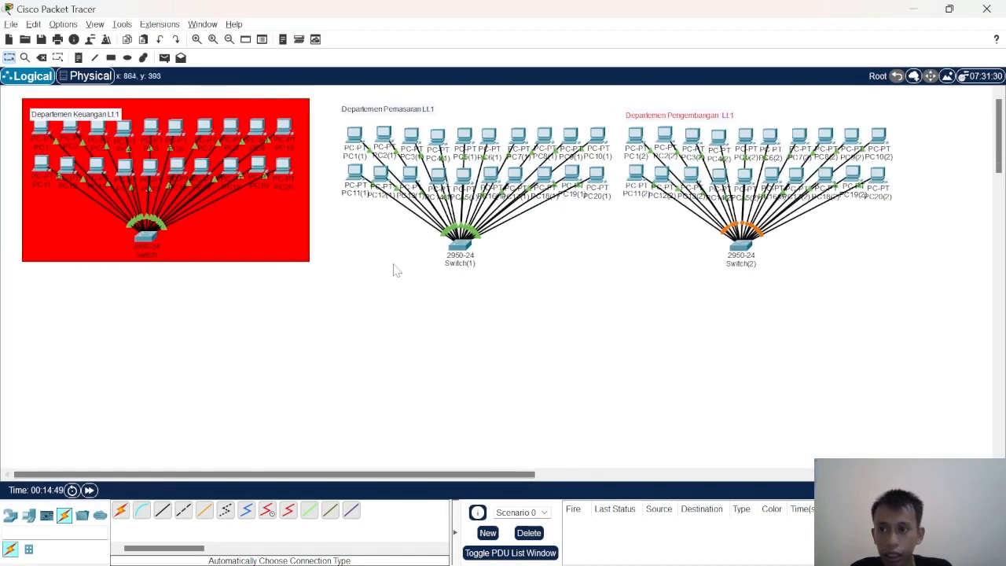
left_click(111, 57)
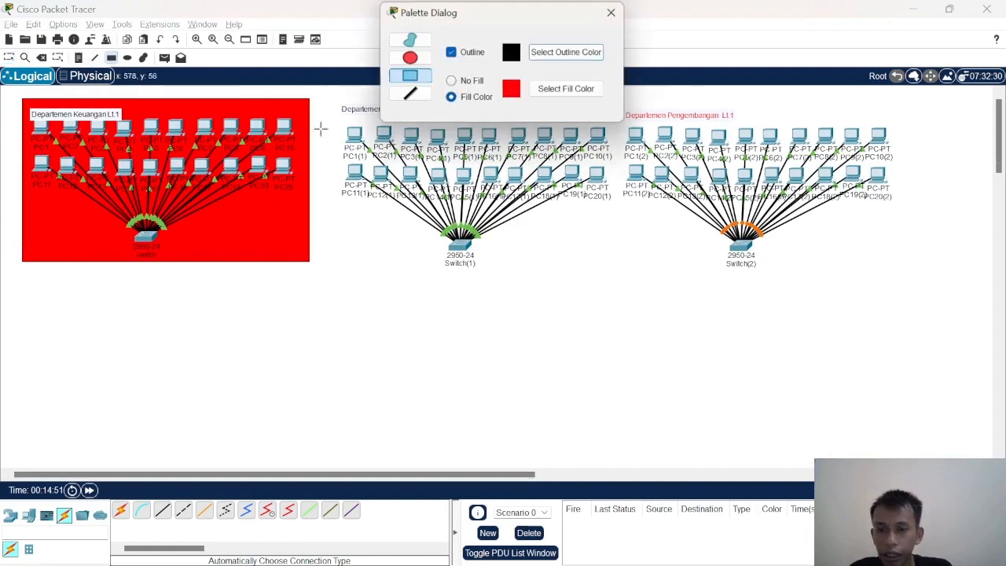
left_click(556, 90)
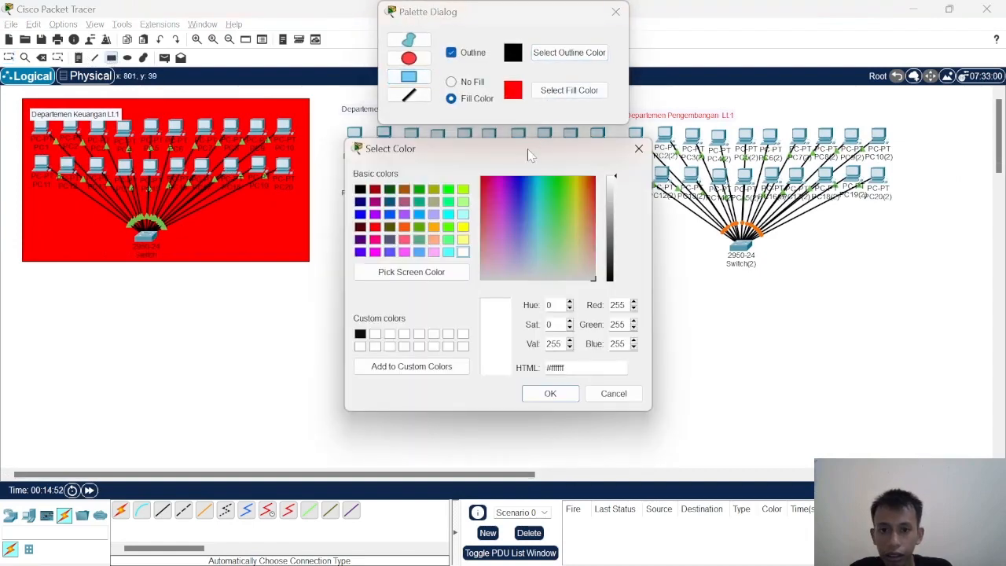
left_click(448, 240)
left_click(550, 393)
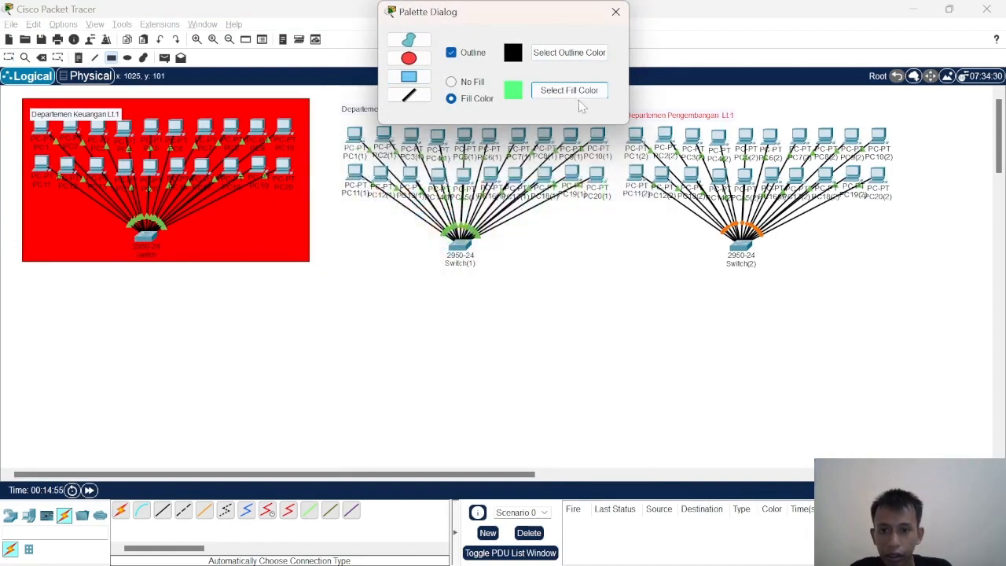
left_click_drag(554, 18, 84, 69)
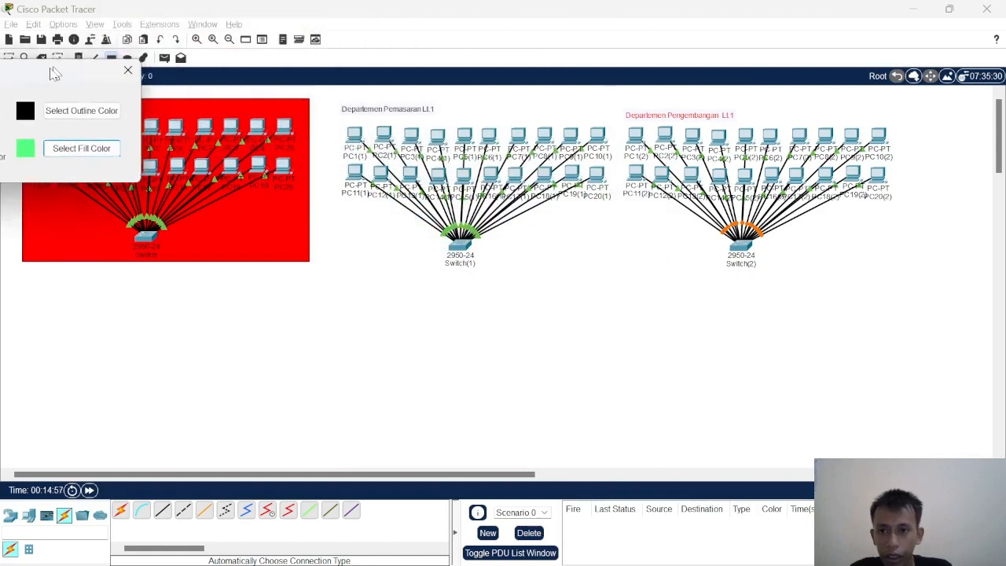
left_click_drag(329, 101, 616, 268)
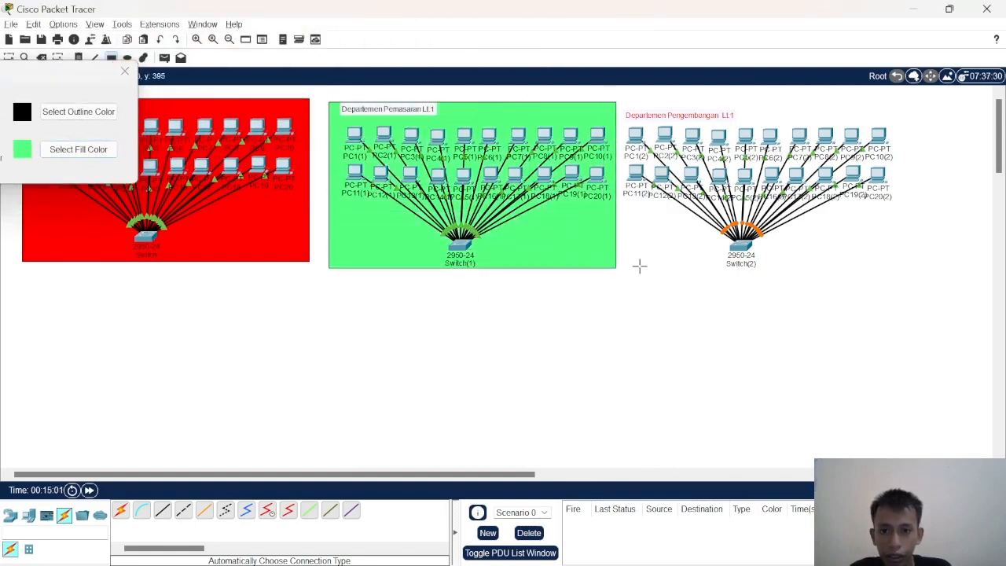
Draw a rectangle with a light orange fill around the Departemen Pengembangan group, then select the rectangle
left_click(70, 150)
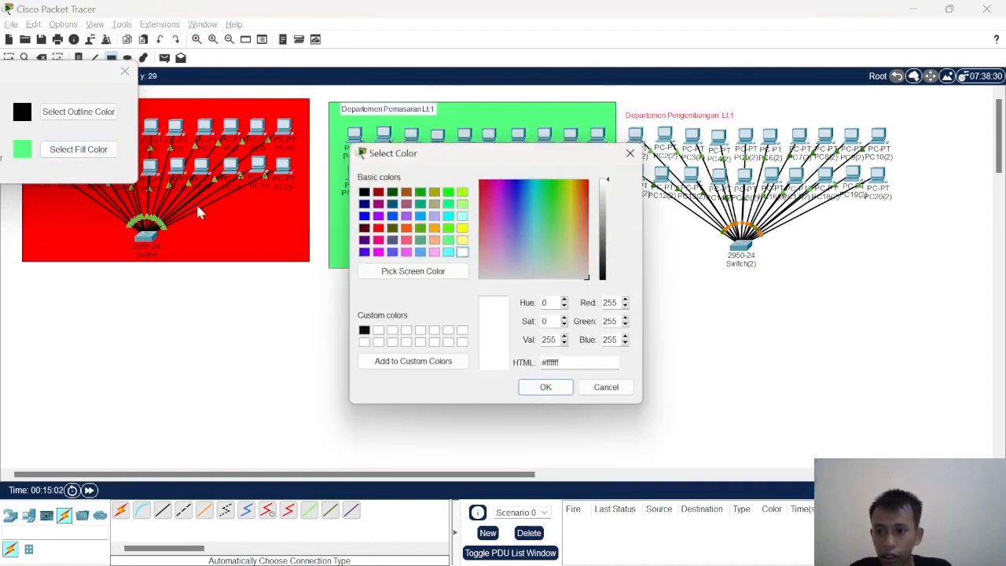
left_click(405, 252)
left_click(434, 241)
left_click(550, 393)
mouse_move(617, 103)
left_mouse_down()
mouse_move(727, 196)
mouse_move(893, 279)
mouse_move(925, 276)
mouse_move(900, 270)
left_mouse_up()
key("Escape")
left_click(678, 219)
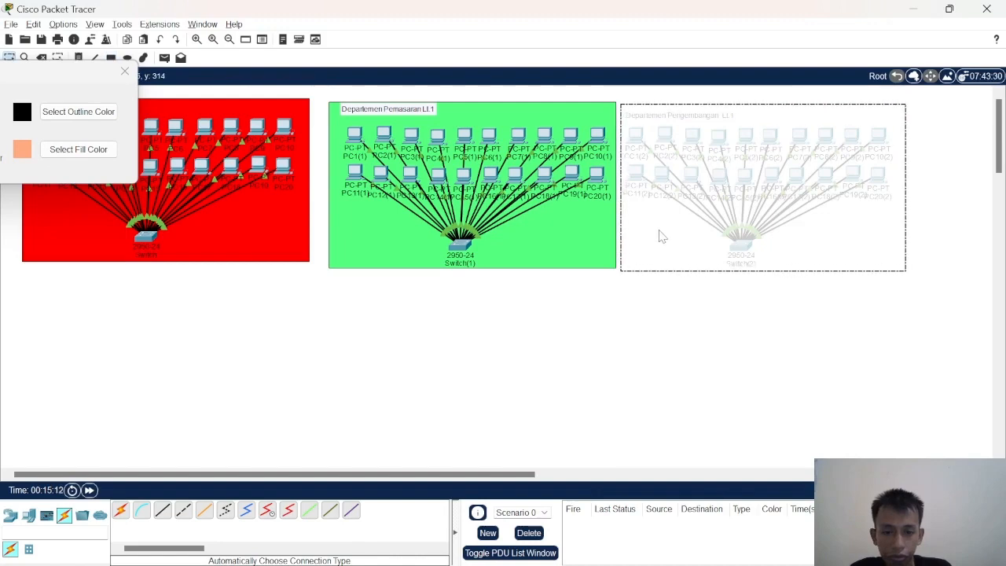
Shift the Departemen Pengembangan group with its rectangle into line beside the green Pemasaran area and nudge its label slightly up
left_click(773, 295)
left_click(839, 267)
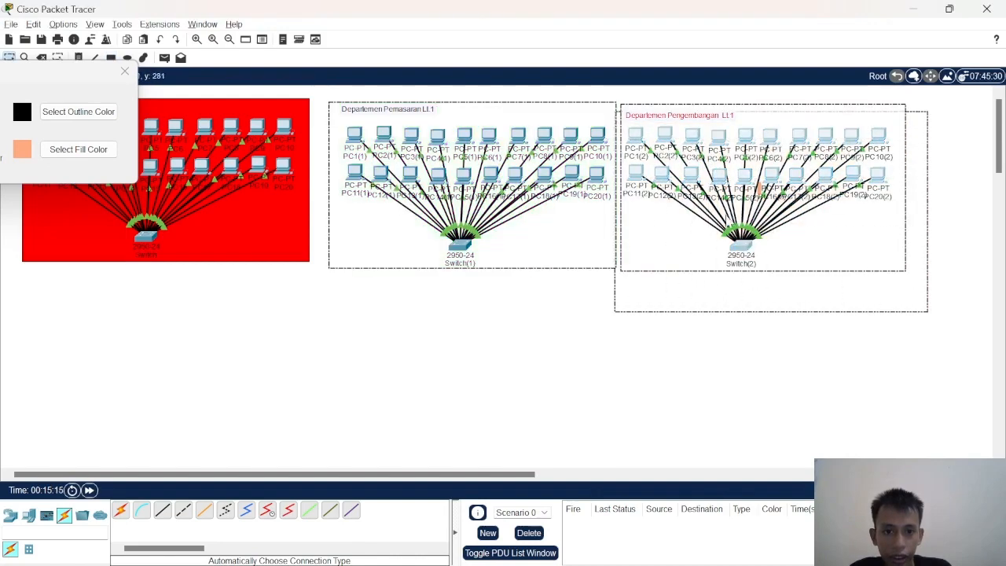
left_click(770, 326)
left_click(833, 256)
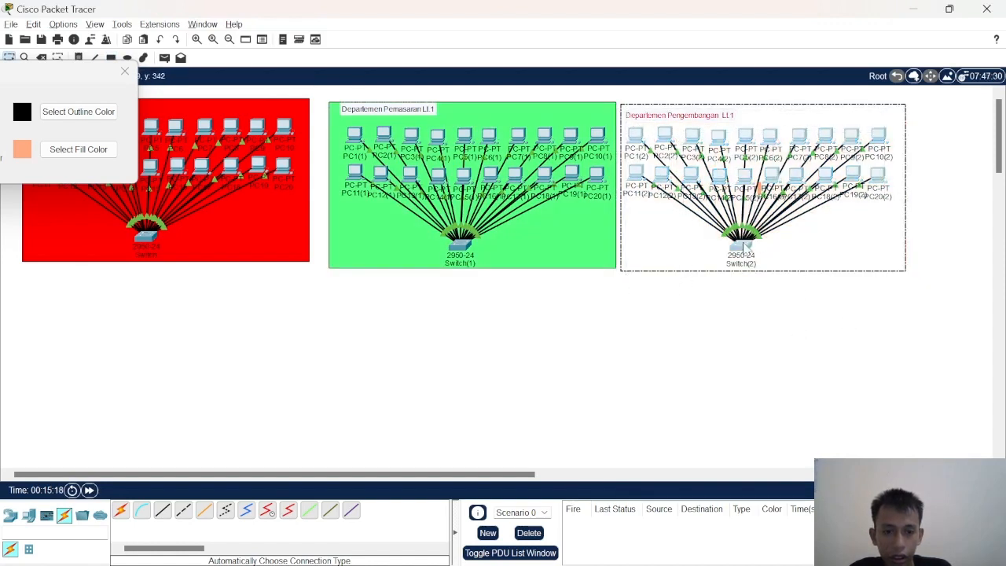
left_click(806, 292)
left_click(813, 257)
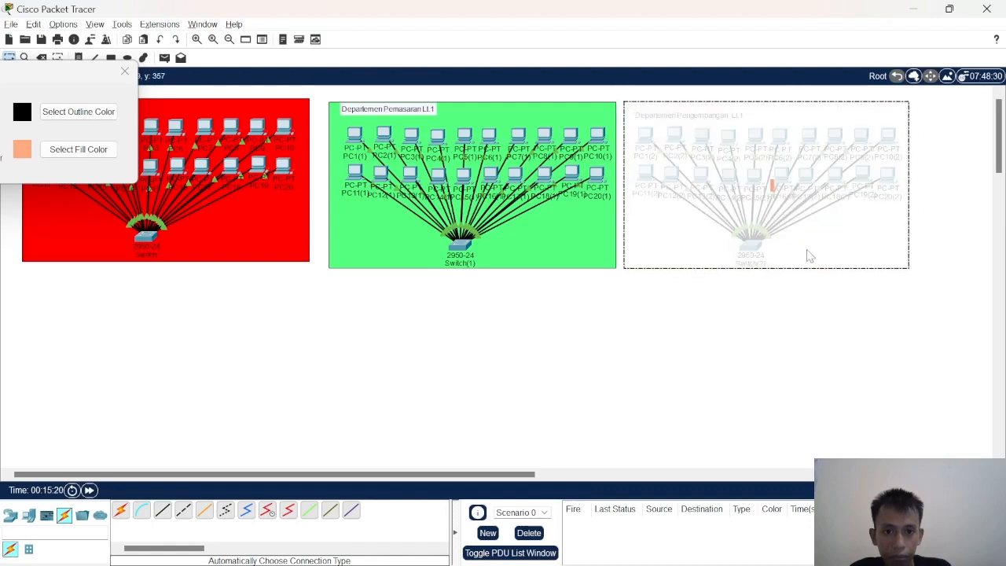
left_click(774, 318)
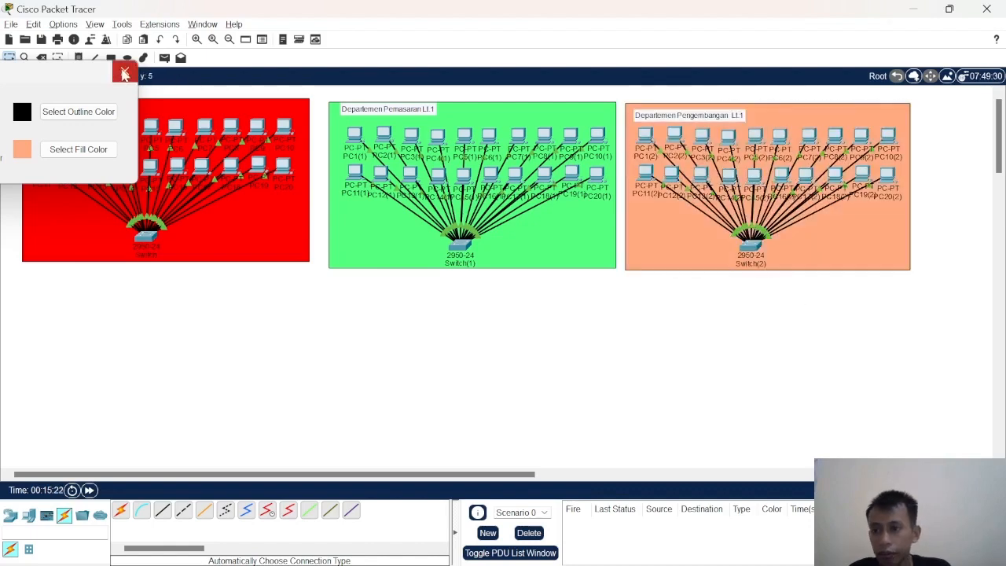
left_click(123, 73)
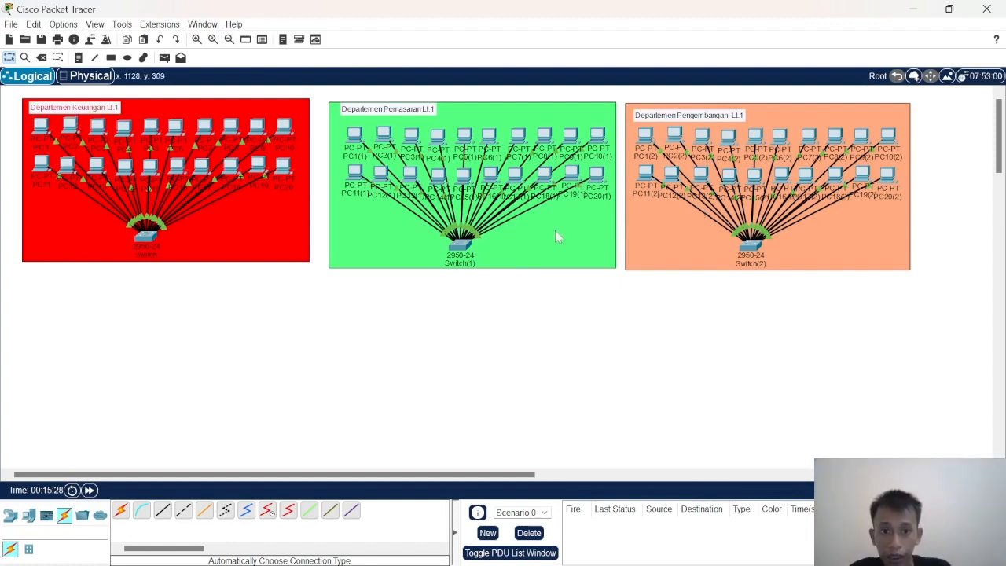
left_click_drag(711, 116, 711, 112)
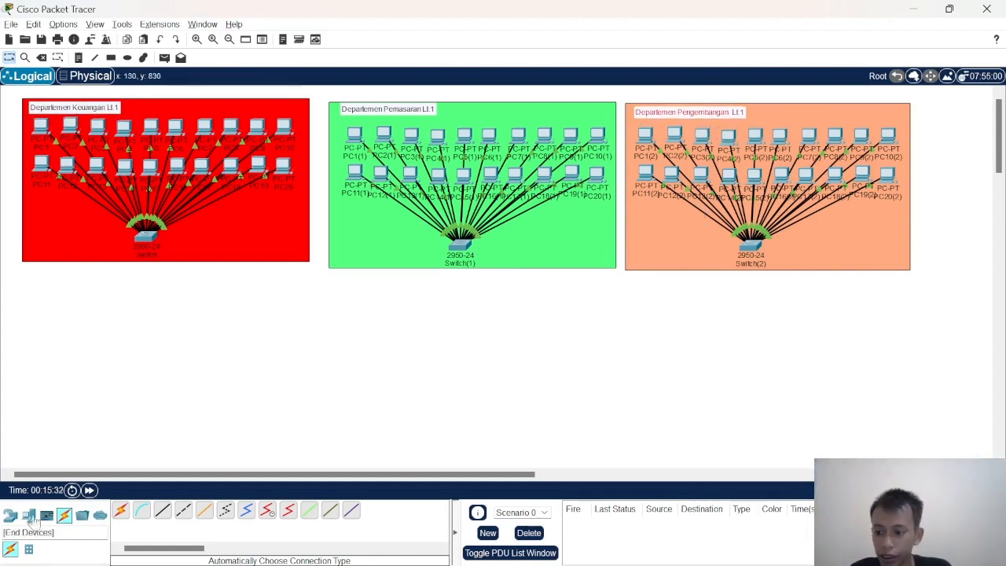
Place a 2950-24 switch below the Departemen Pemasaran area
left_click(28, 515)
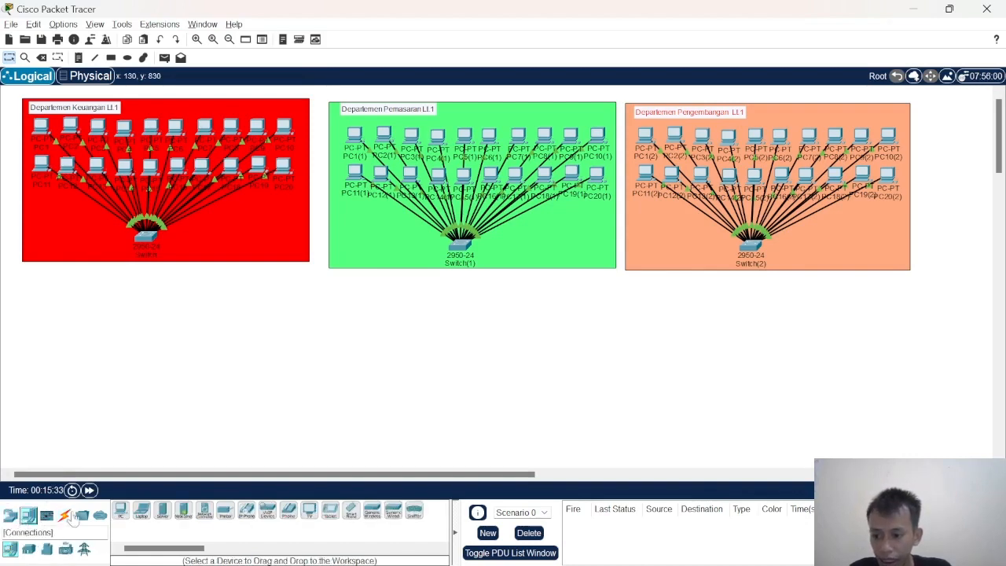
left_click(10, 515)
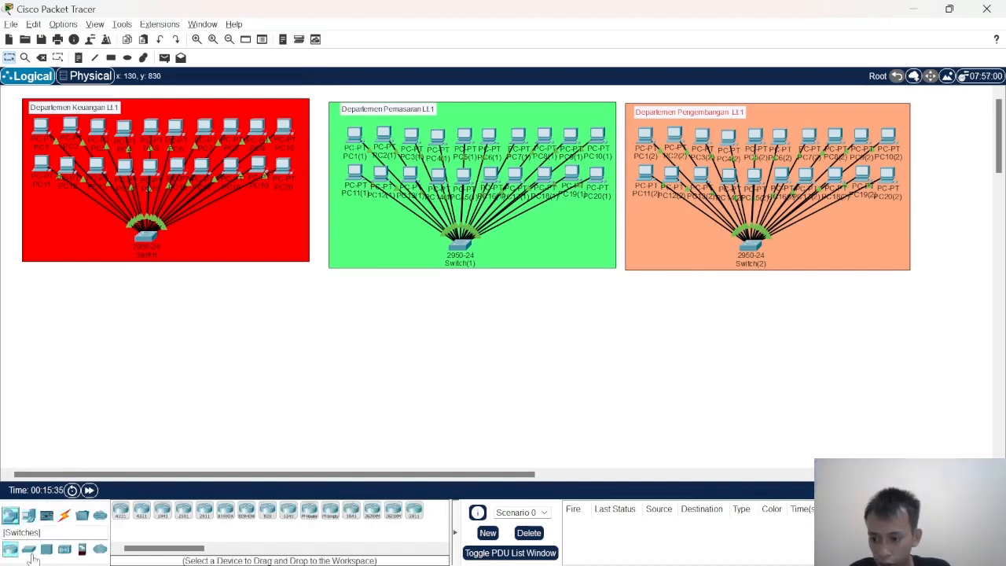
left_click(28, 548)
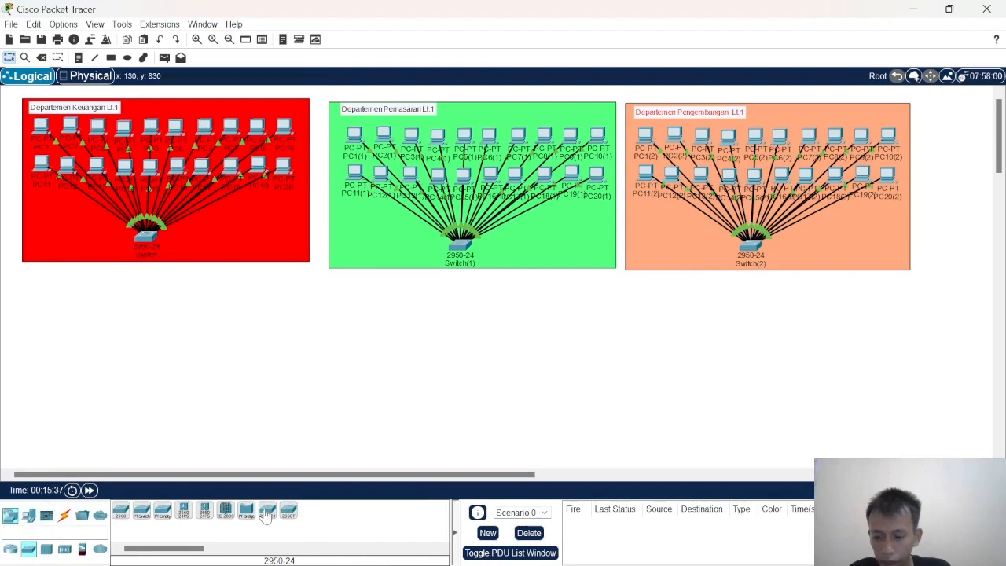
left_click_drag(268, 514, 456, 321)
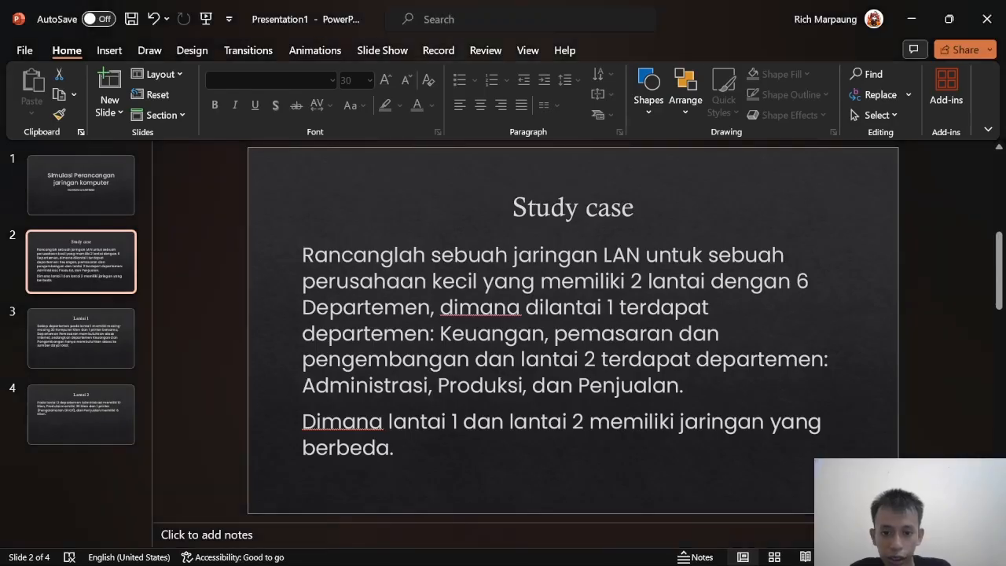
Review the client and printer requirements on the "Lantai 1" slide in PowerPoint and place a printer beside the central switch in Packet Tracer
left_click(117, 343)
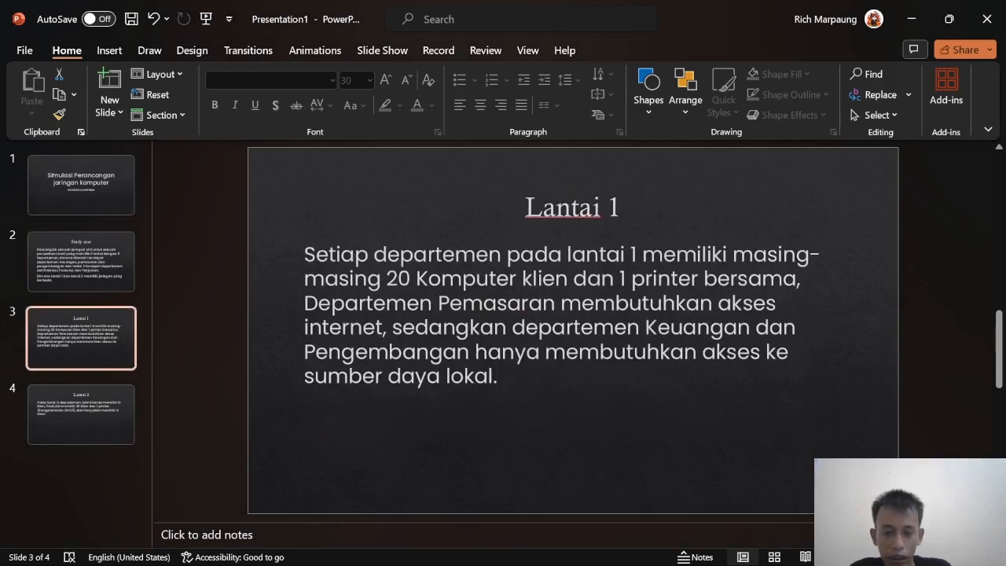
left_click_drag(561, 280, 798, 280)
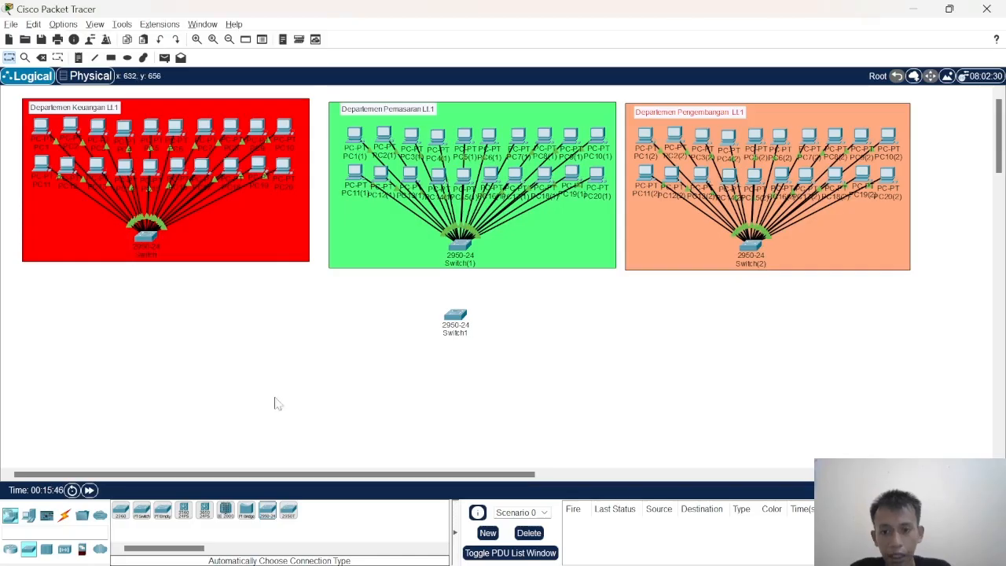
left_click(29, 515)
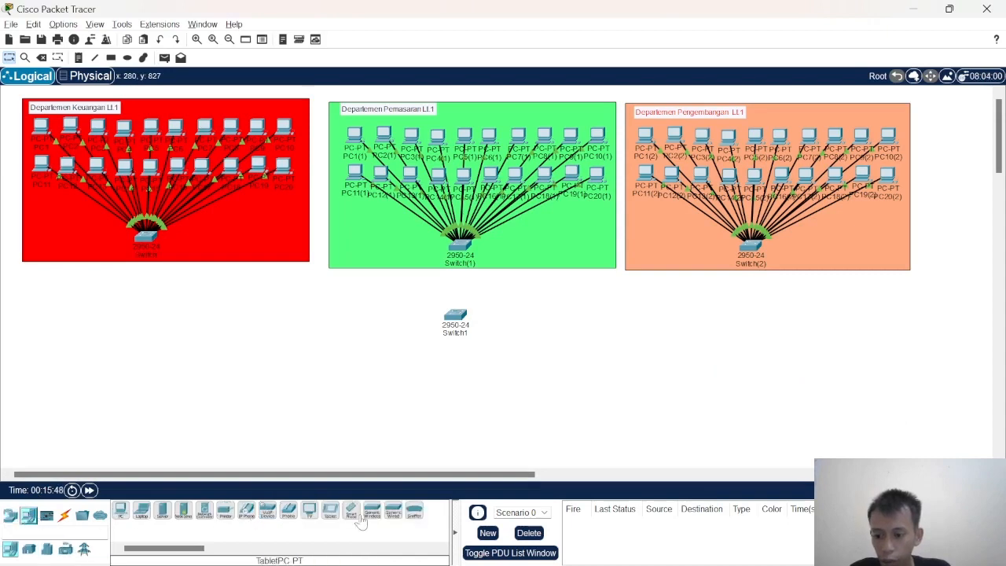
left_click(227, 512)
left_click(263, 350)
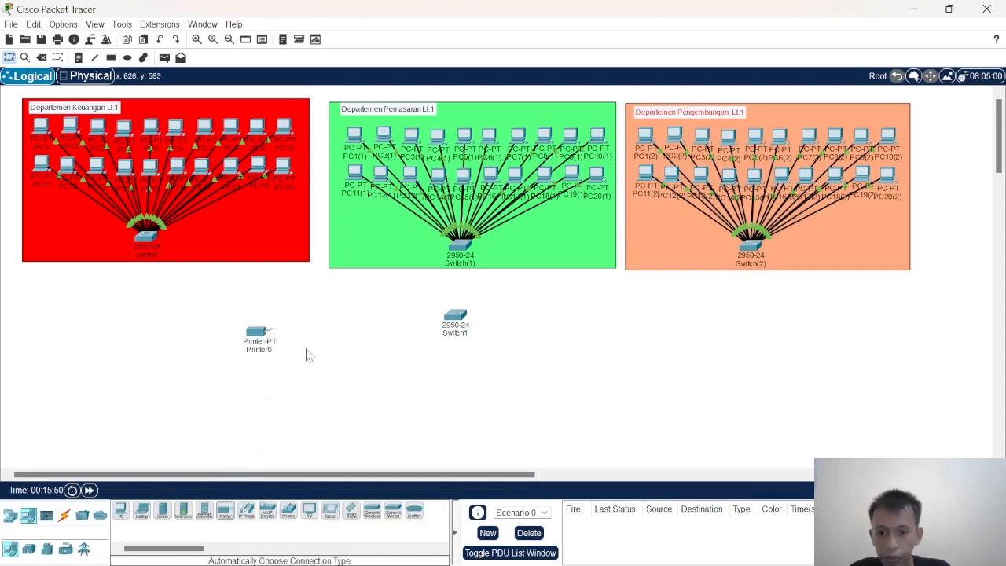
left_click_drag(249, 326, 299, 313)
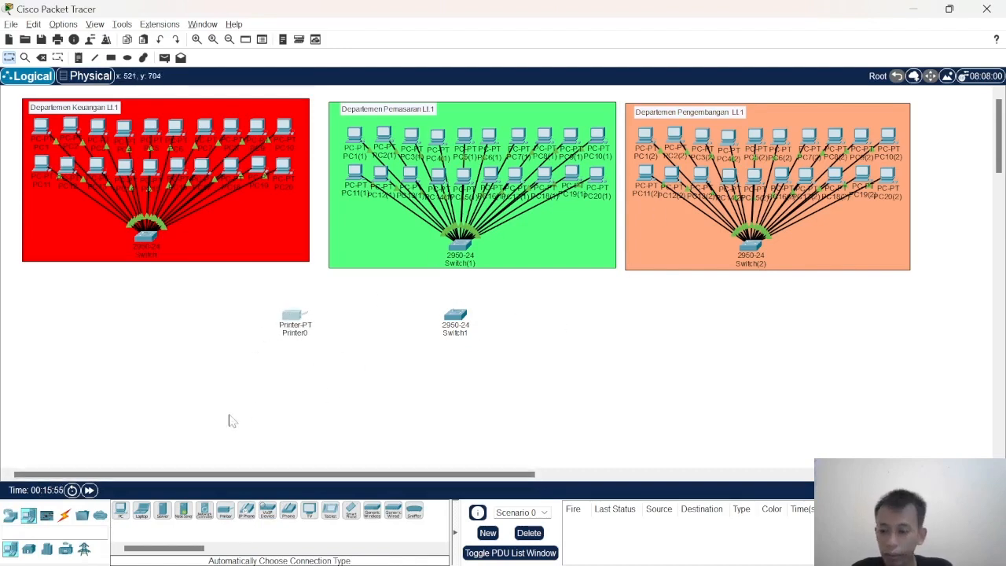
Connect the Keuangan, Pemasaran and Pengembangan switches and the printer to the central switch, using automatically chosen cables
left_click(64, 515)
left_click(121, 511)
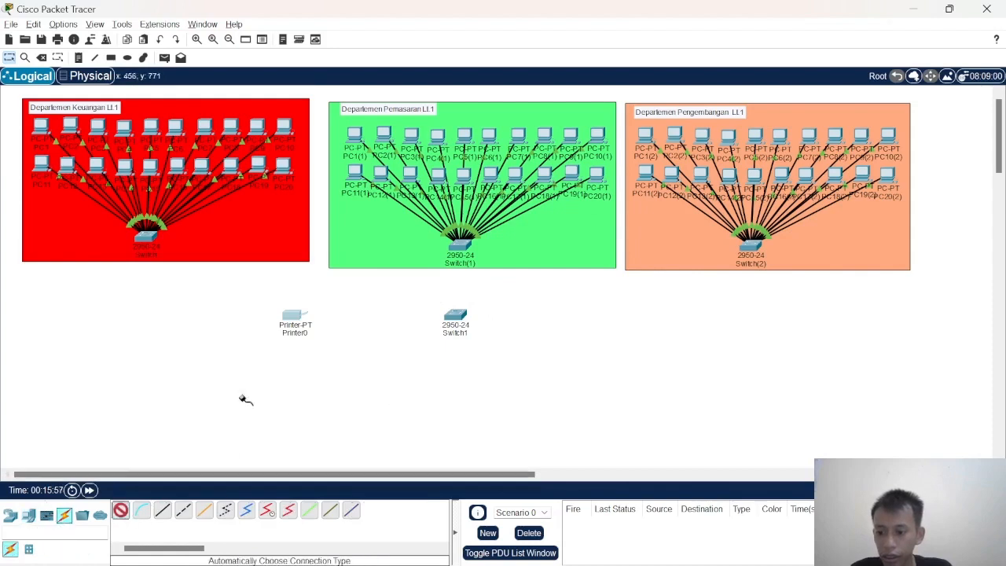
left_click(156, 234)
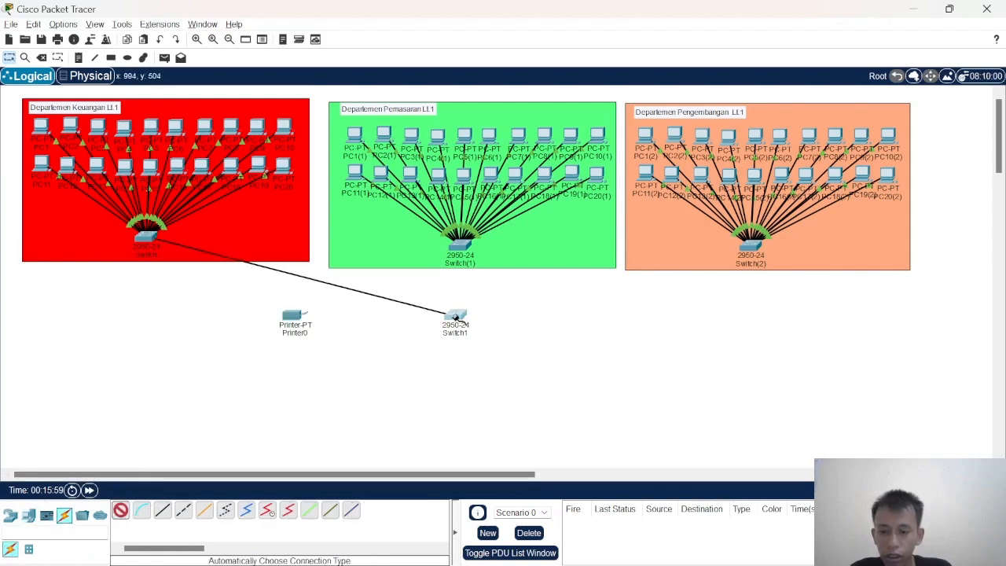
left_click(456, 317)
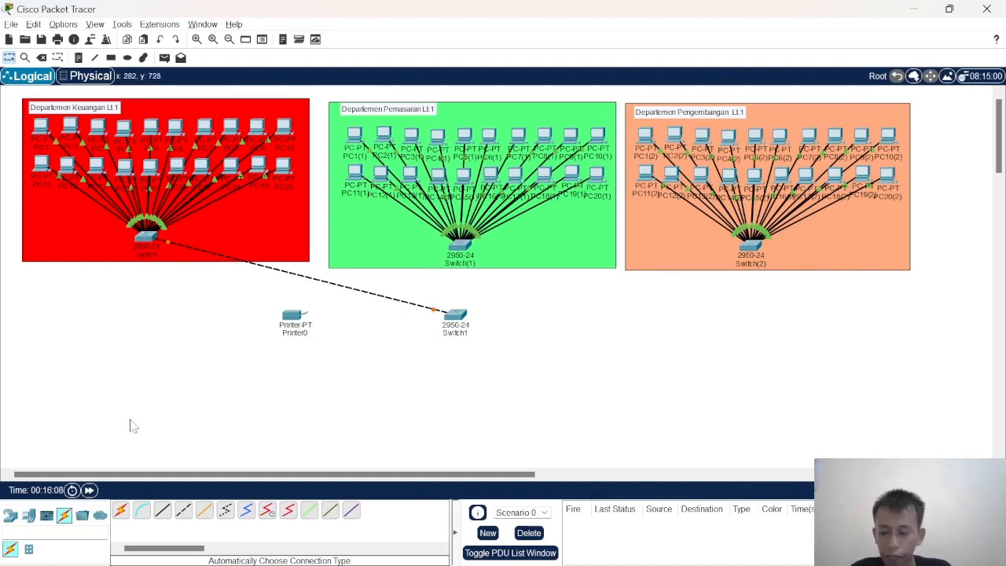
left_click(120, 510)
left_click(460, 246)
left_click(460, 313)
left_click(120, 510)
left_click(750, 245)
left_click(459, 315)
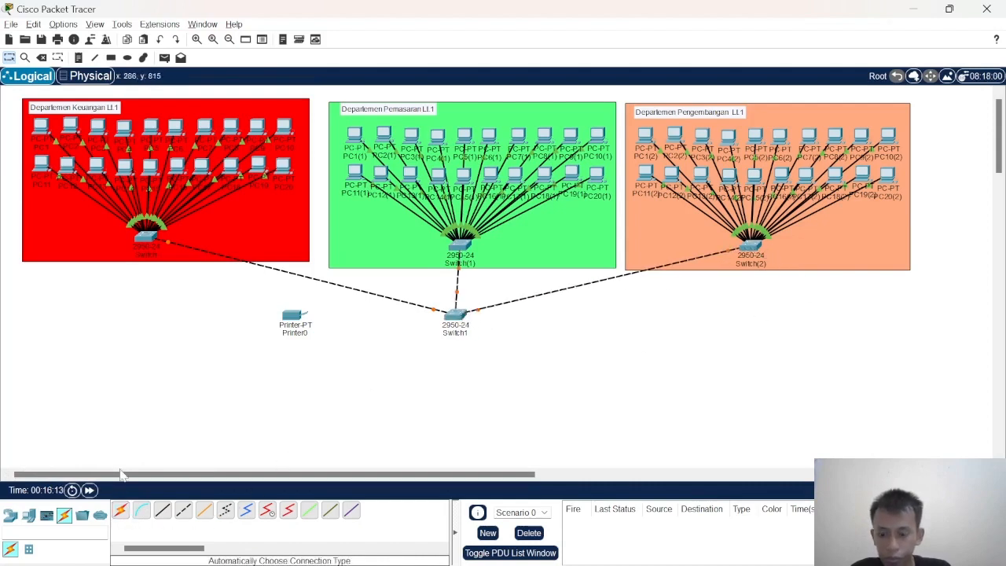
left_click(292, 316)
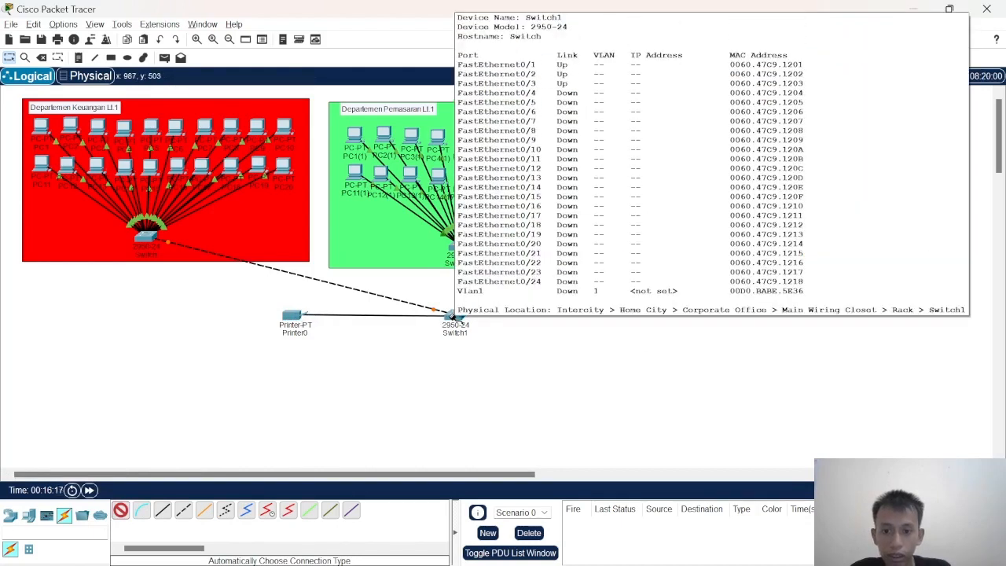
left_click(451, 314)
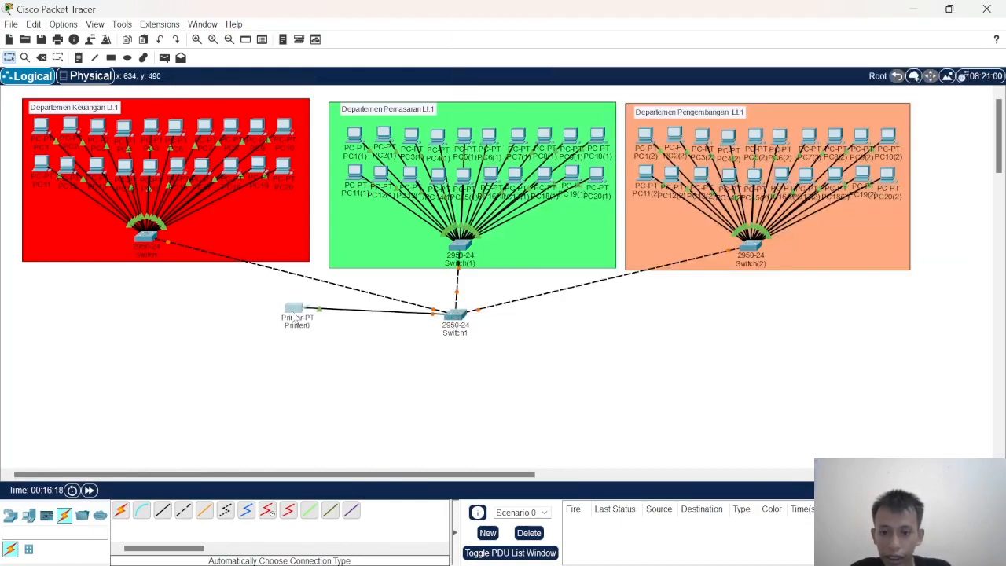
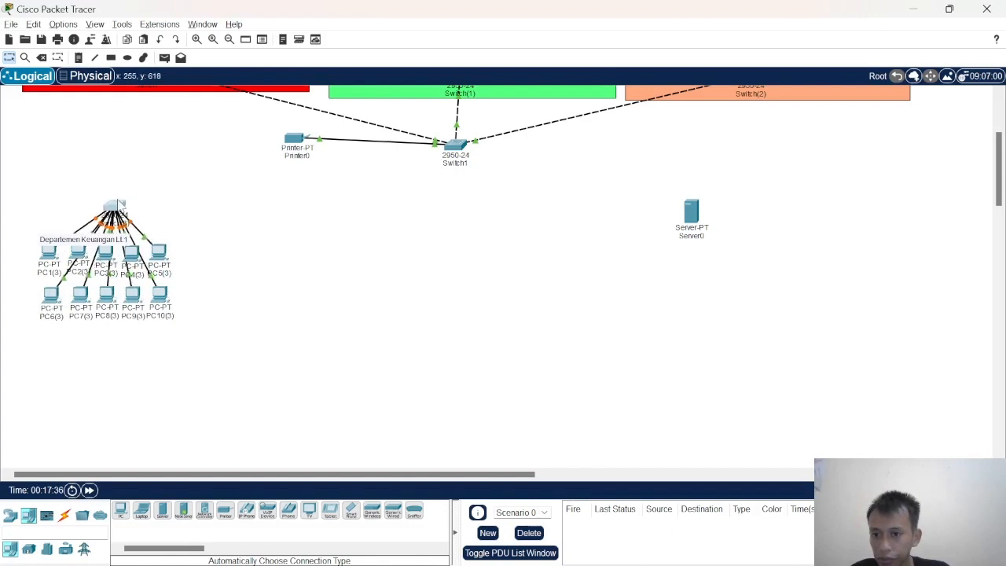
Move the ten-PC floor 2 group with its switch further down and place its label above the switch
left_click_drag(35, 195, 170, 326)
left_click_drag(139, 296, 140, 352)
left_click(225, 348)
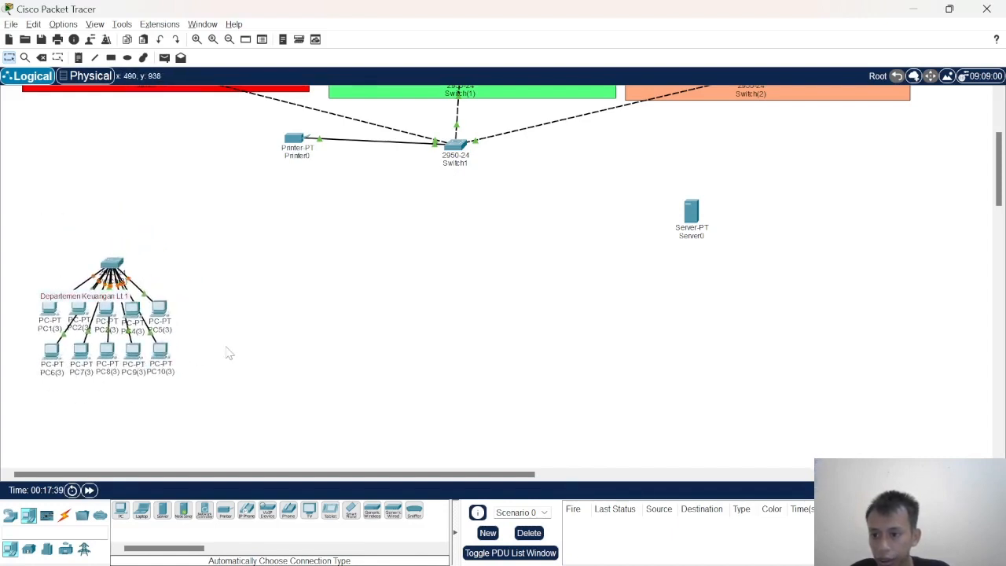
left_click_drag(101, 299, 97, 231)
Change the ten-PC group's label to "Departemen Administrasi Lt.2" and nudge it slightly down
left_click(94, 229)
double_click(73, 228)
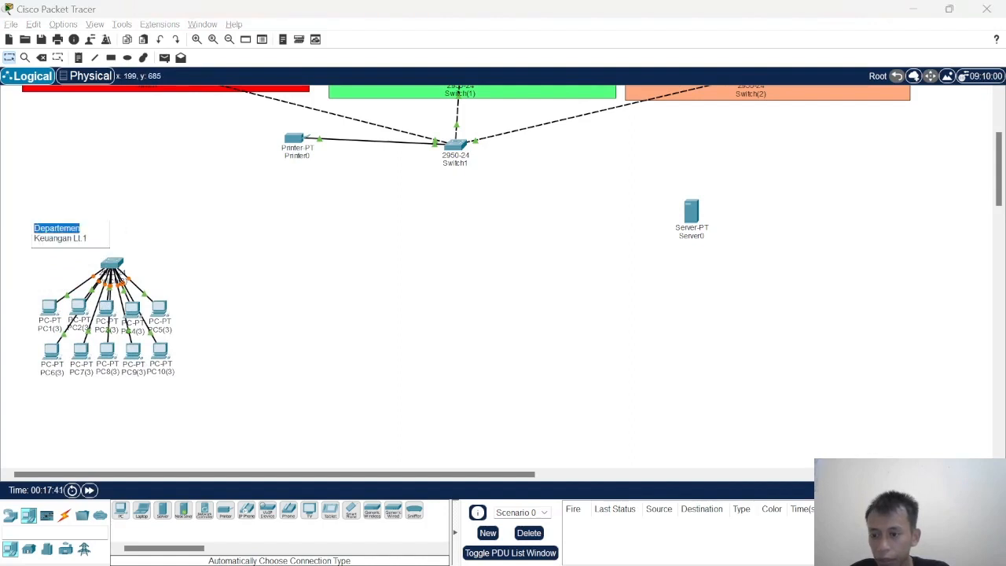
left_click(74, 238)
double_click(69, 238)
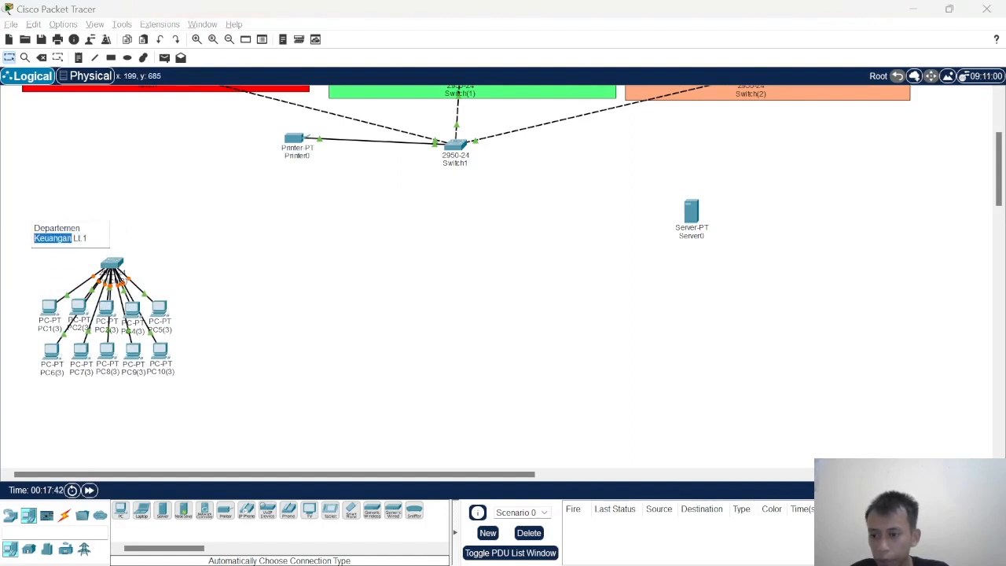
type("Administrasi Lt.2")
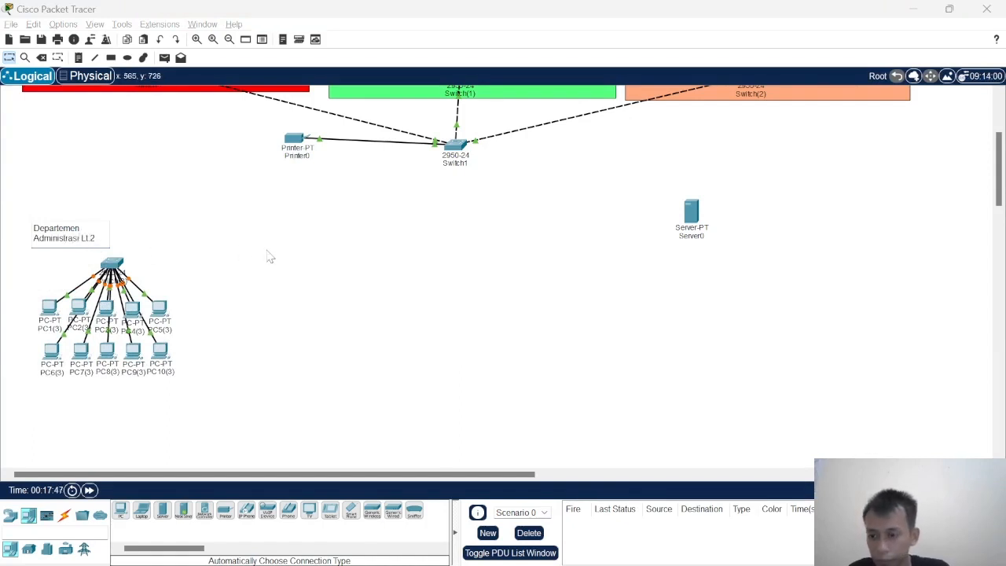
left_click(269, 256)
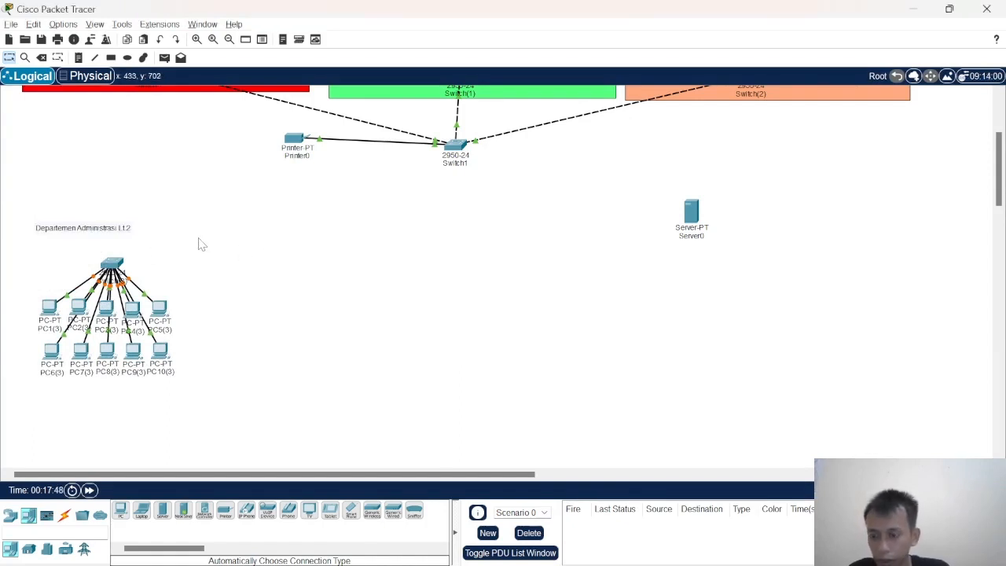
left_click(128, 232)
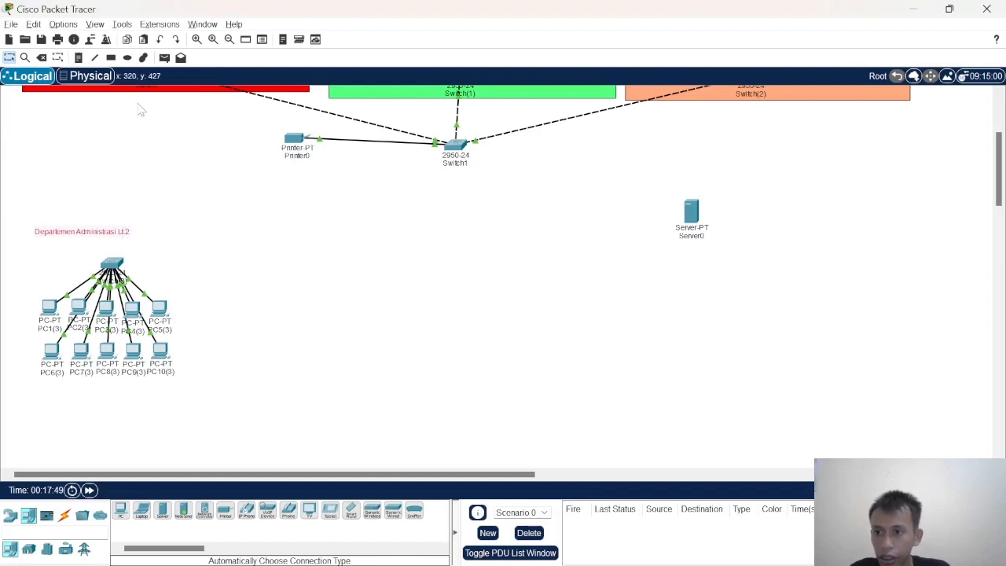
Draw a rectangle with a light cyan fill around the Departemen Administrasi group
left_click(111, 58)
left_click(553, 91)
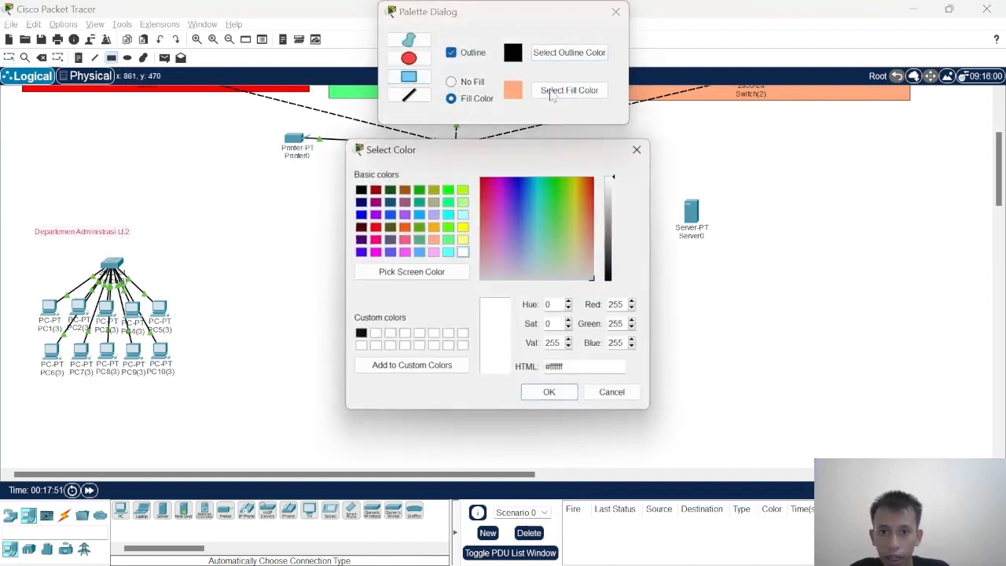
left_click(448, 214)
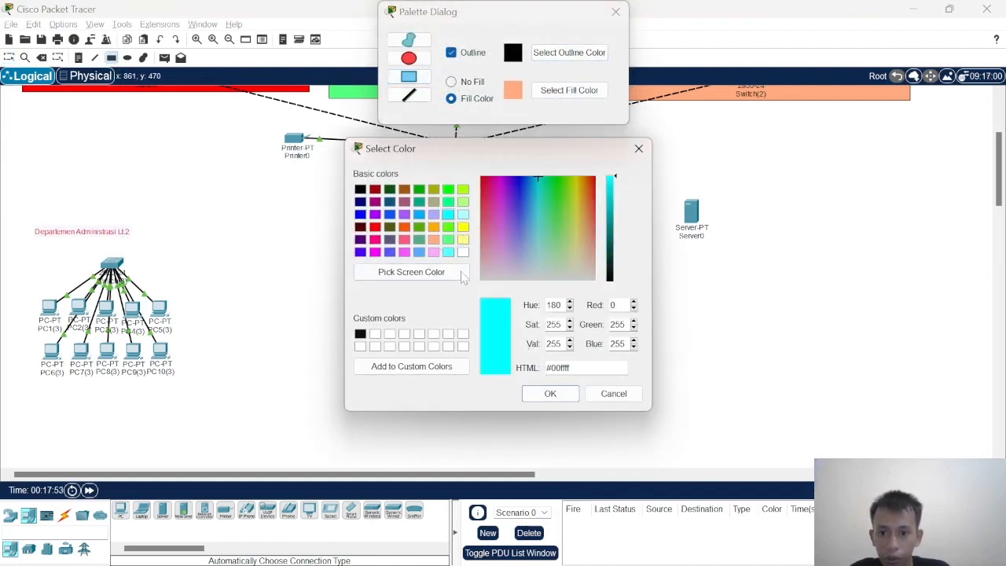
left_click(463, 214)
left_click(550, 393)
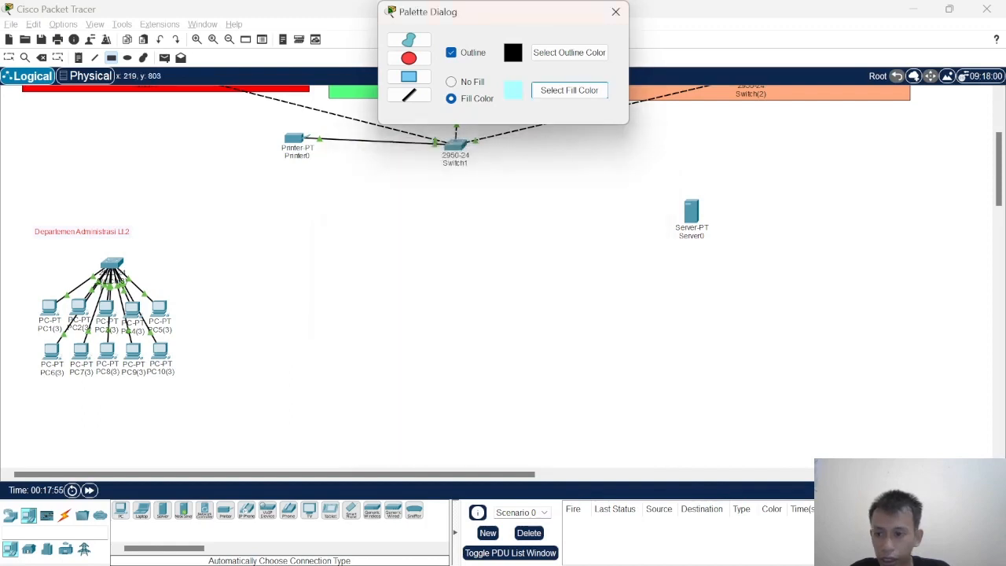
left_click_drag(20, 227, 189, 382)
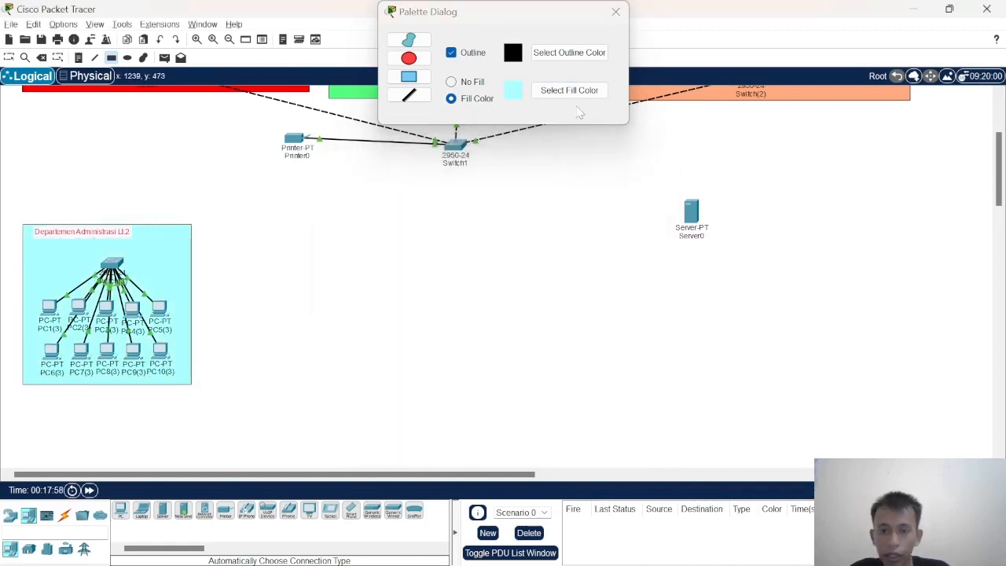
left_click(616, 12)
Copy the 20-PC Departemen Keuangan group with its switch and label and place the copy beside the Administrasi area
scroll(377, 256, "up", 3)
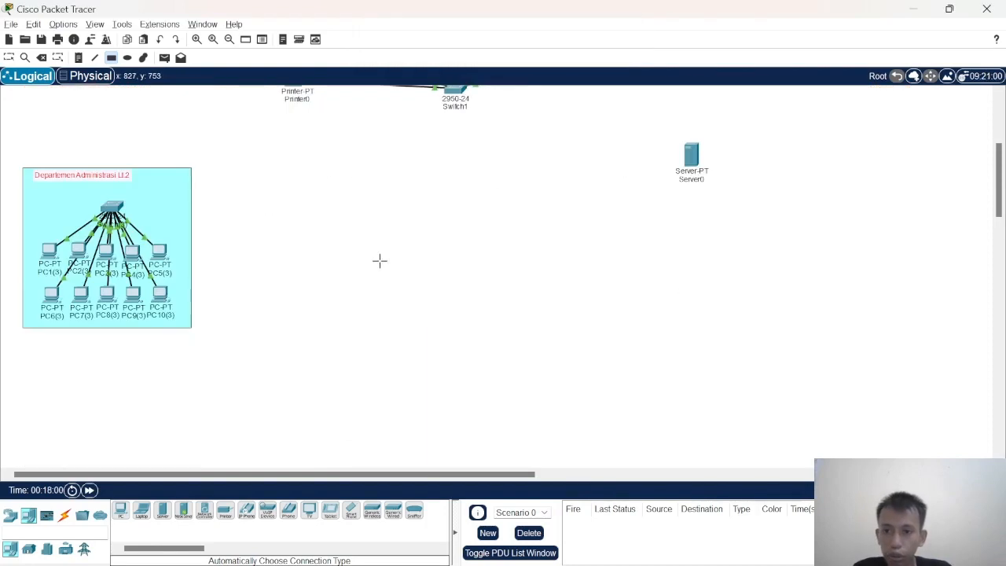
scroll(375, 262, "up", 1)
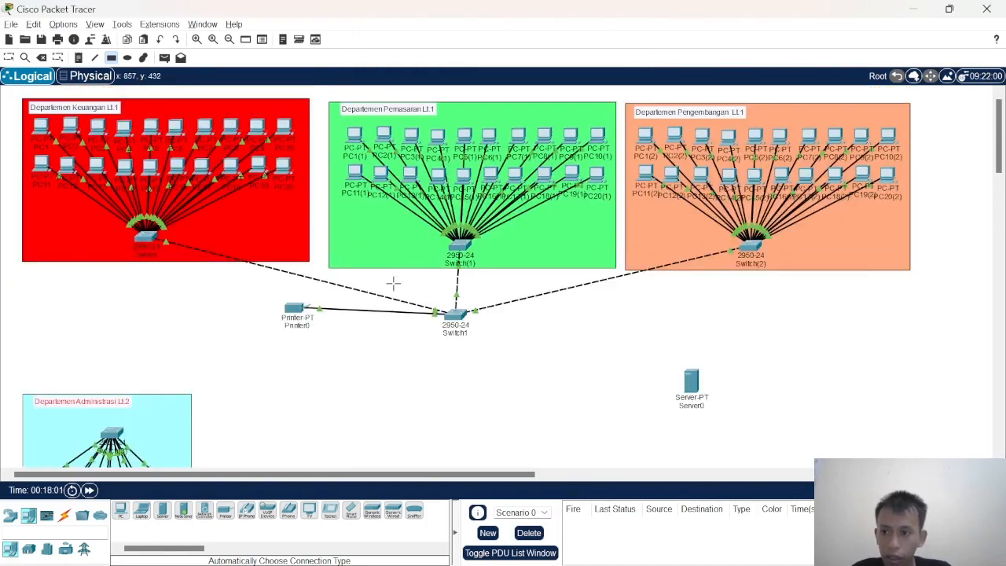
left_click_drag(203, 267, 387, 407)
scroll(314, 393, "down", 2)
scroll(472, 273, "down", 2)
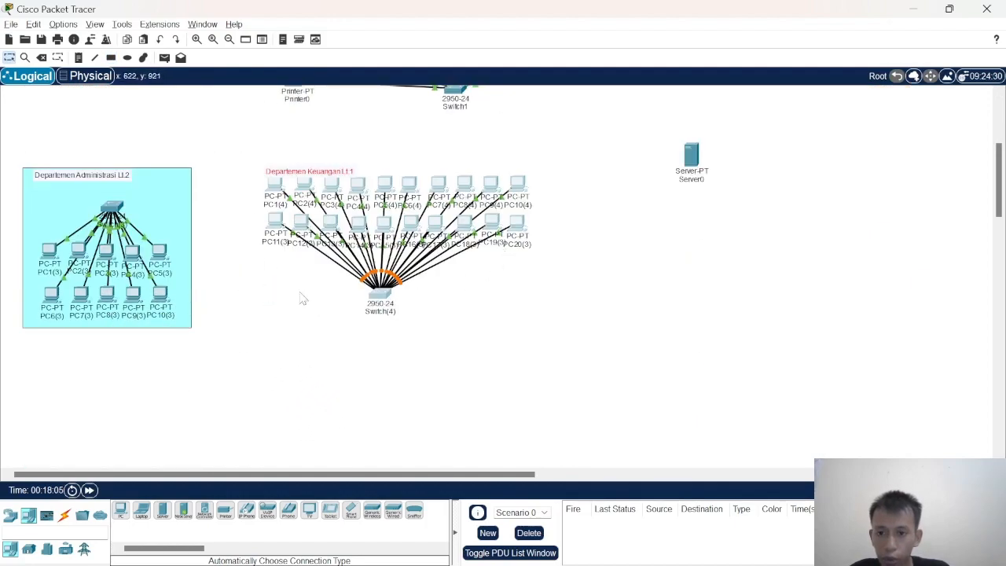
Rearrange the copied 20-PC group closer to the Administrasi area, with its switch above the PCs and its label above the switch
left_click(381, 292)
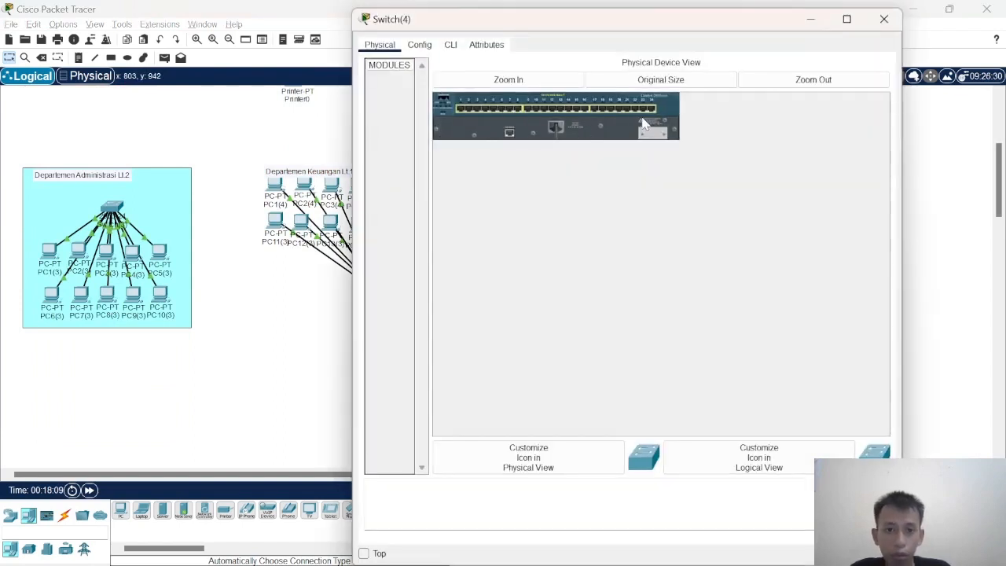
left_click(883, 19)
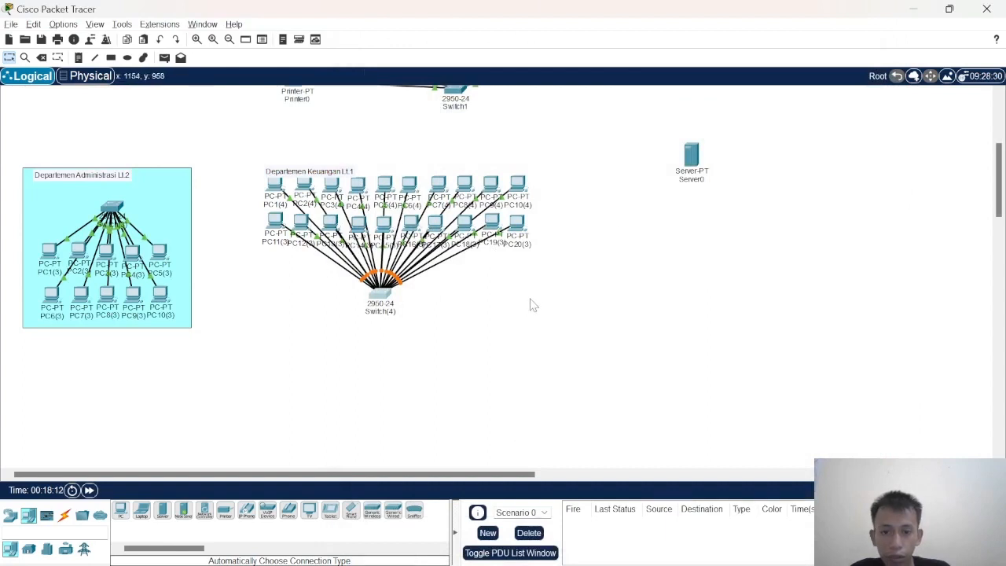
left_click_drag(394, 310, 398, 148)
left_click_drag(271, 137, 474, 302)
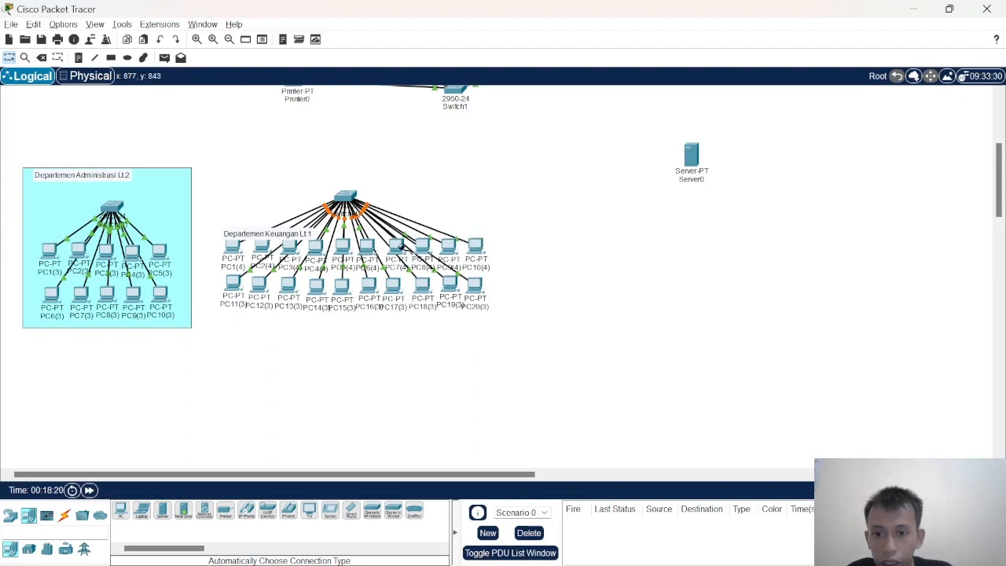
left_click(404, 250)
left_click(451, 307)
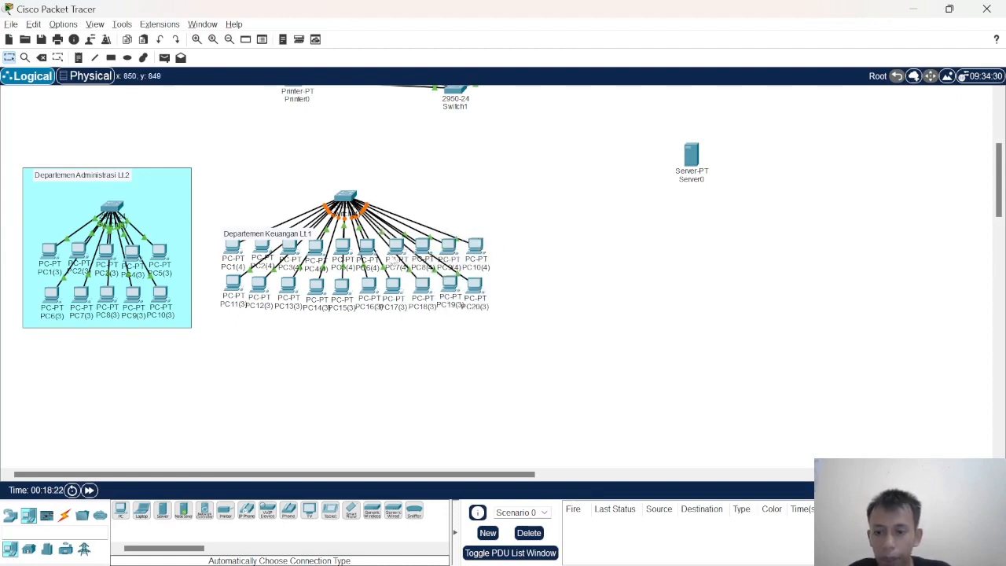
left_click_drag(207, 180, 507, 266)
left_click_drag(279, 225, 275, 150)
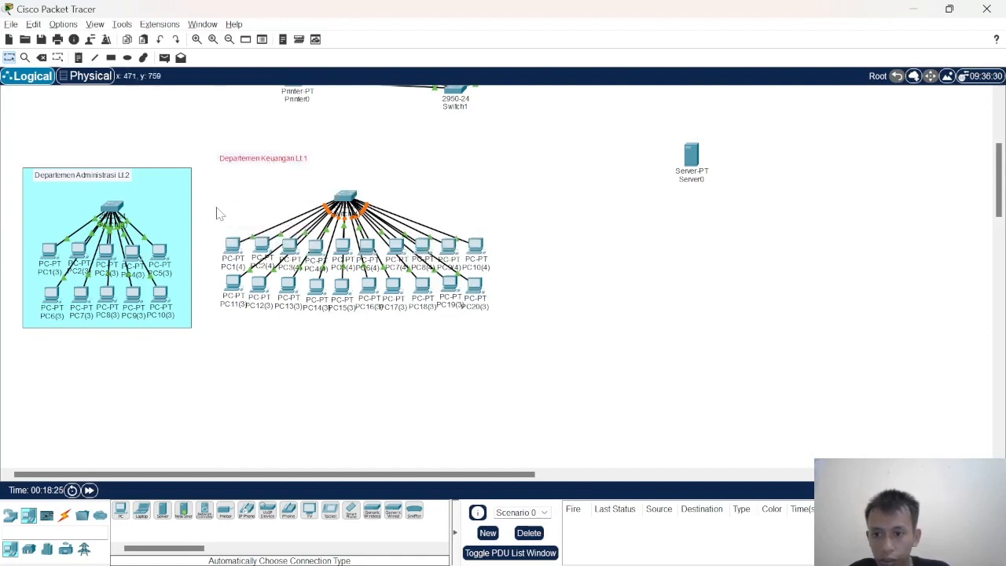
Duplicate the 20-PC group's switch with its upper row of ten PCs and place the copy in the free space beside the group
left_click_drag(216, 203, 485, 263)
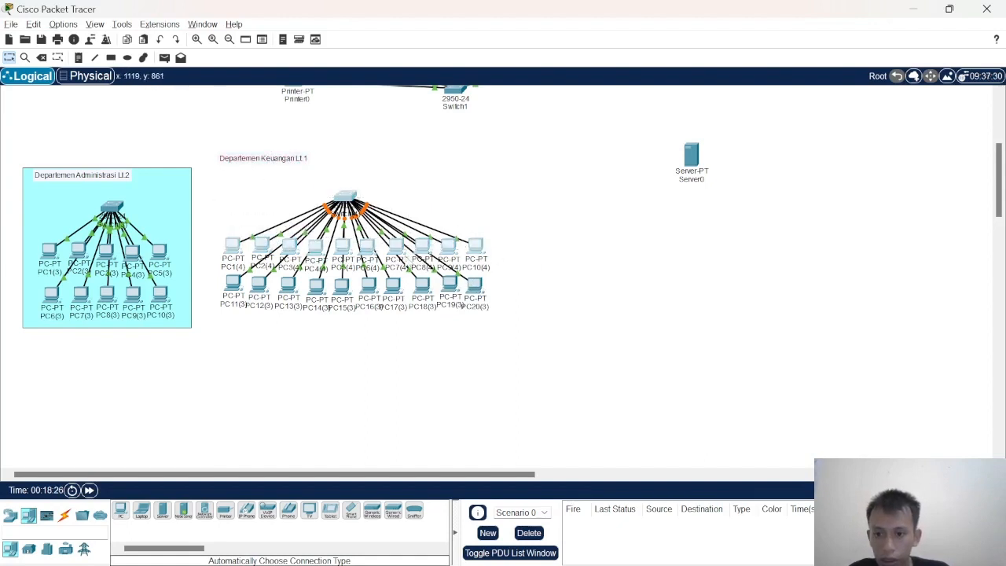
key("ctrl+v")
left_click_drag(343, 179, 598, 296)
left_click(565, 278)
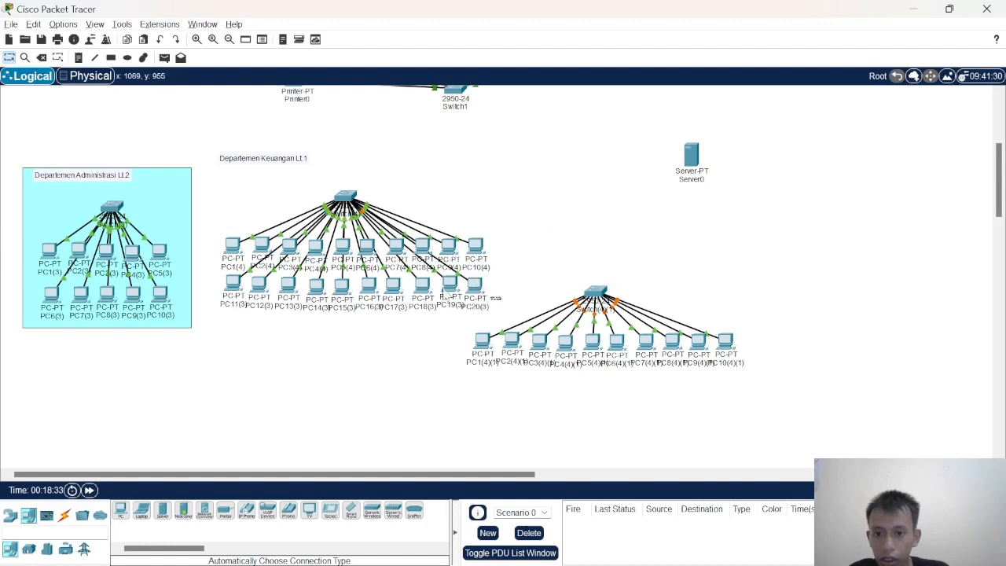
Arrange the 20-PC group into four rows of five PCs and centre its switch above them
left_click_drag(501, 299, 363, 246)
left_click_drag(363, 247, 223, 322)
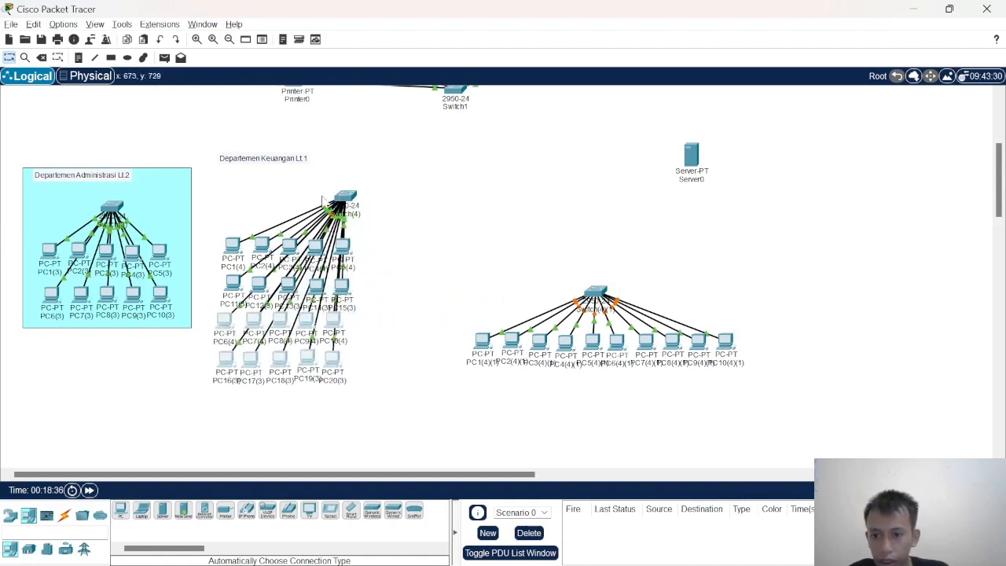
left_click_drag(349, 206, 301, 201)
left_click_drag(207, 307, 209, 333)
left_click(387, 378)
left_click_drag(338, 365, 343, 363)
left_click(477, 397)
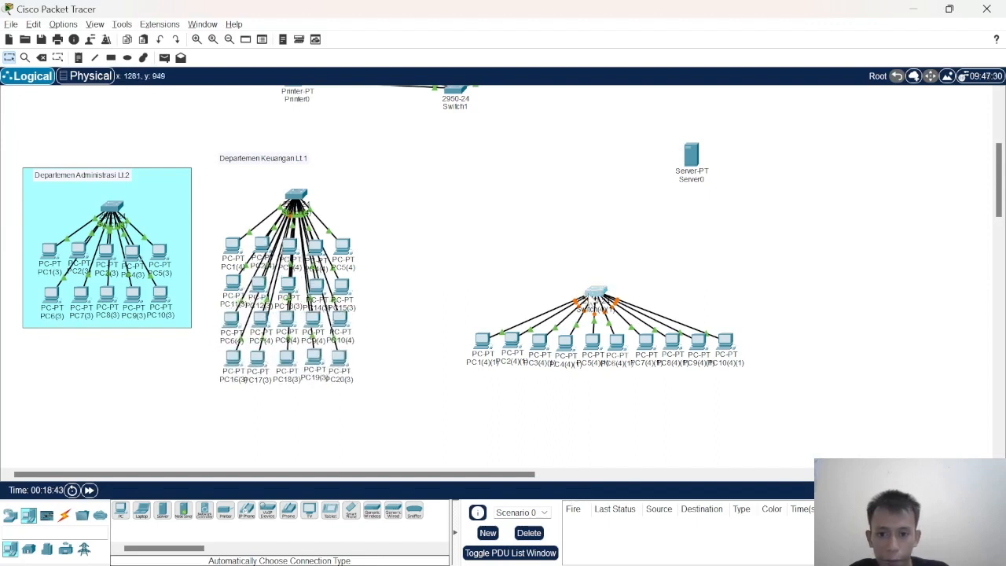
Arrange the copied ten PCs in two rows of five beneath their switch and move the group next to the 20-PC group
left_click_drag(582, 292, 478, 202)
left_click_drag(418, 298, 528, 273)
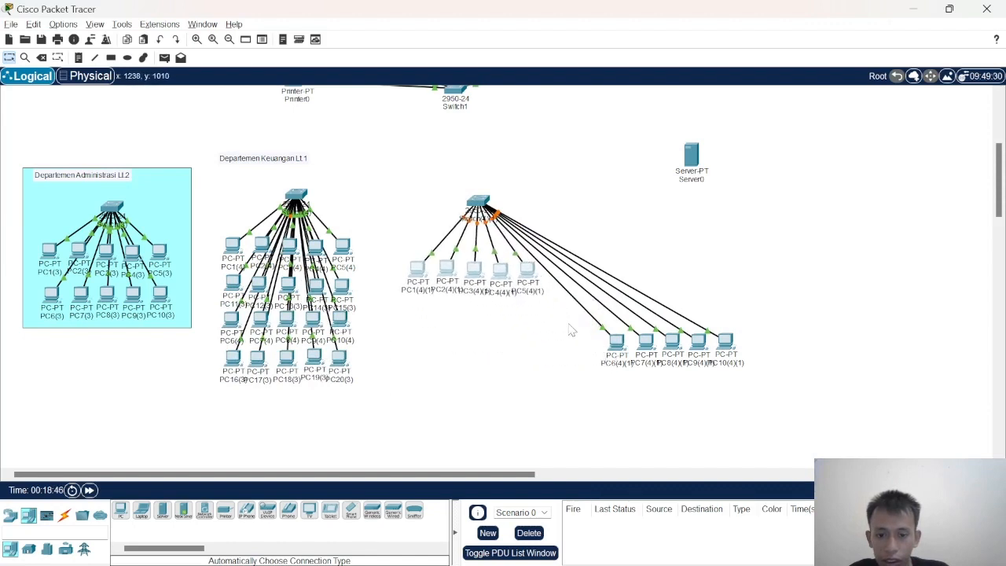
left_click_drag(562, 323, 741, 367)
left_click_drag(709, 347, 511, 325)
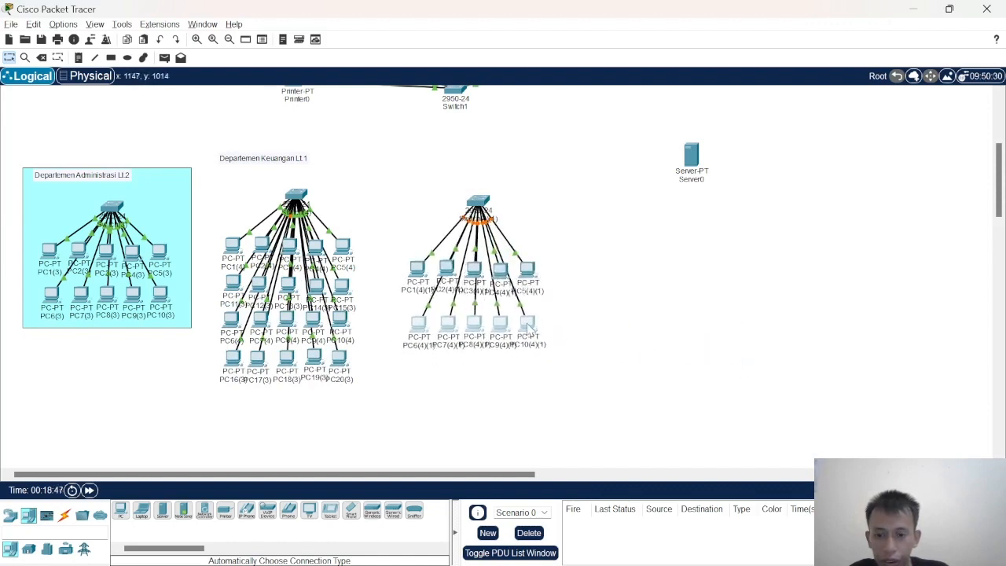
left_click_drag(483, 209, 462, 207)
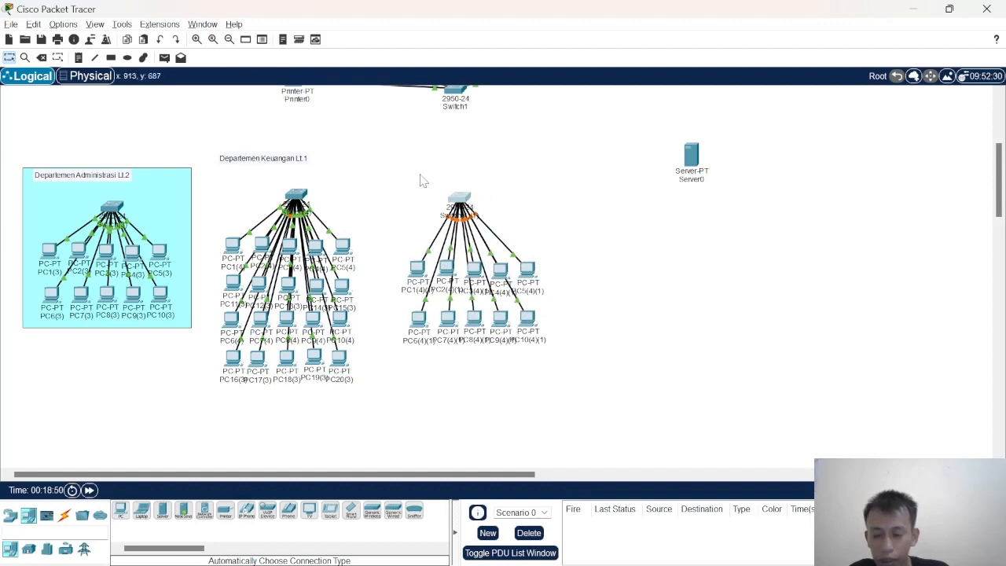
left_click_drag(388, 172, 492, 328)
left_click(537, 331)
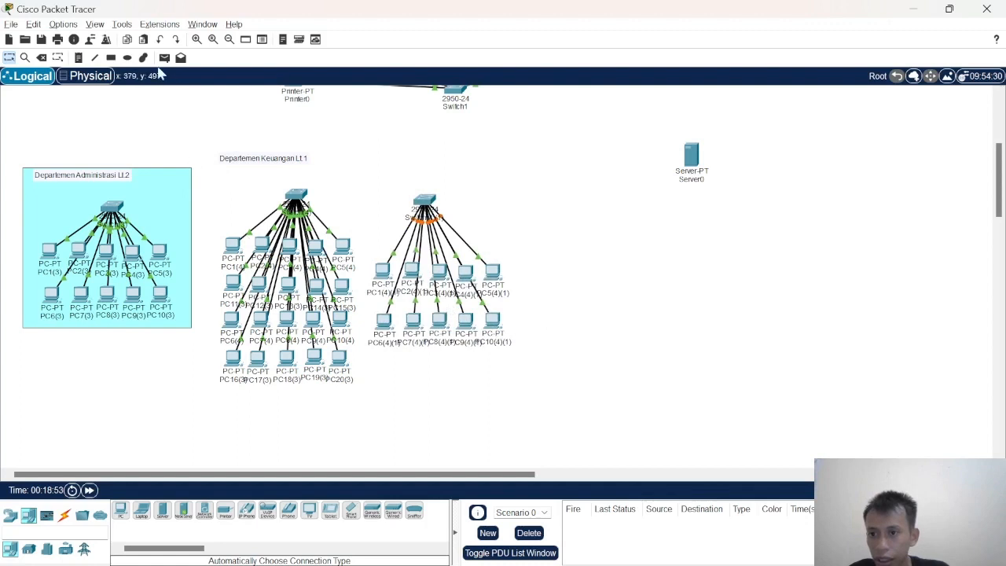
Draw a rectangle with an olive fill around the 20-PC and ten-PC groups and their label
left_click(110, 58)
left_click(552, 92)
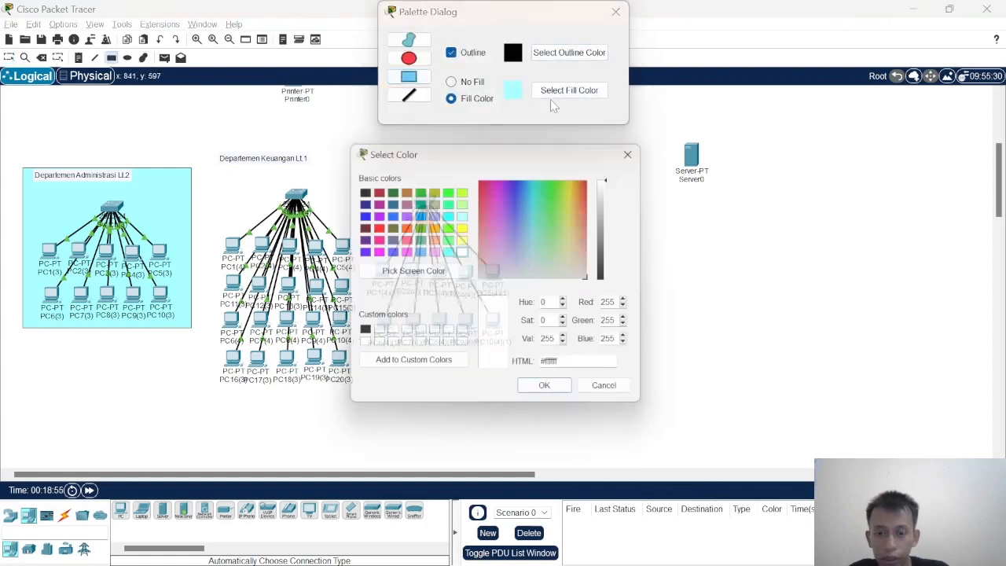
left_click(419, 227)
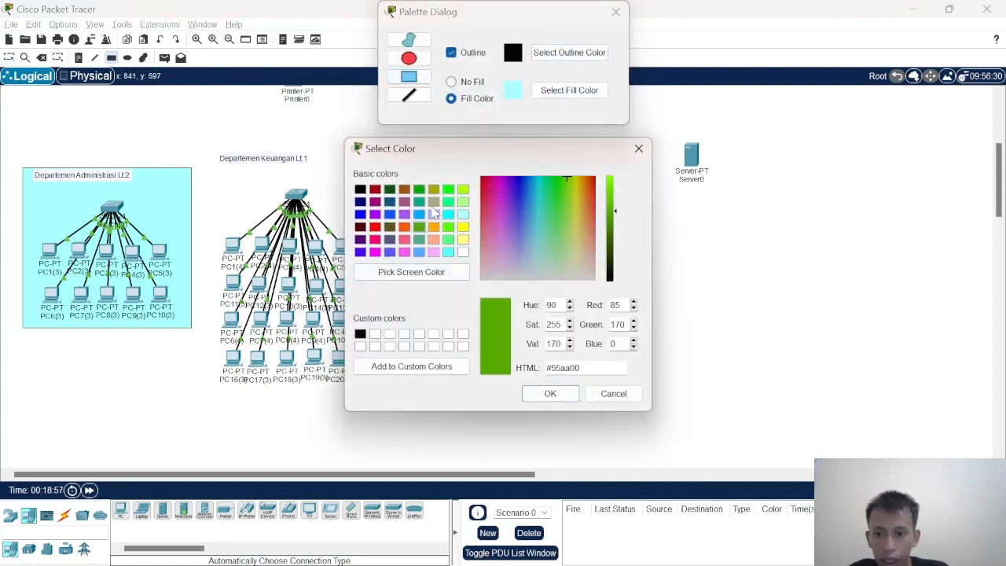
left_click(434, 188)
left_click(550, 393)
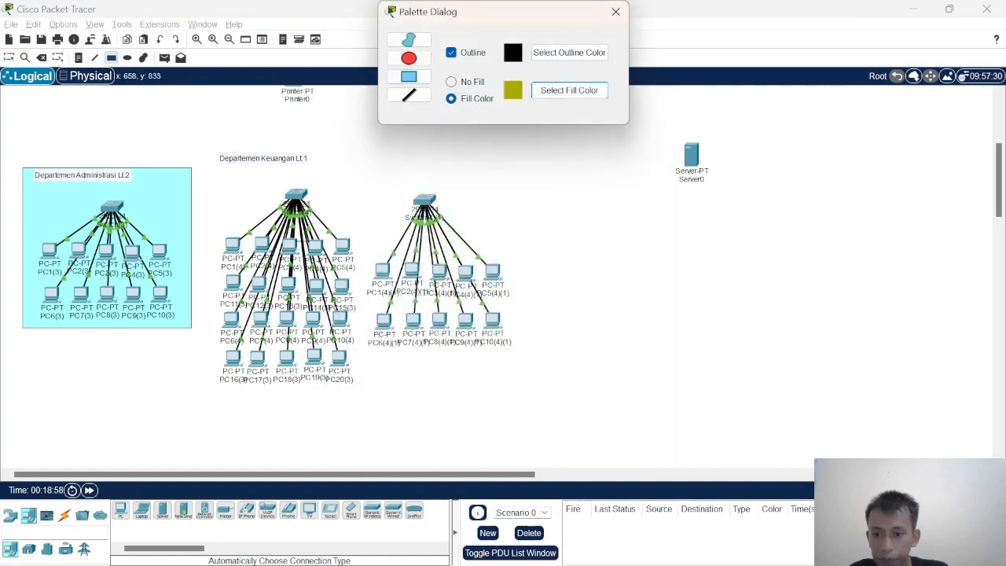
left_click_drag(210, 156, 519, 397)
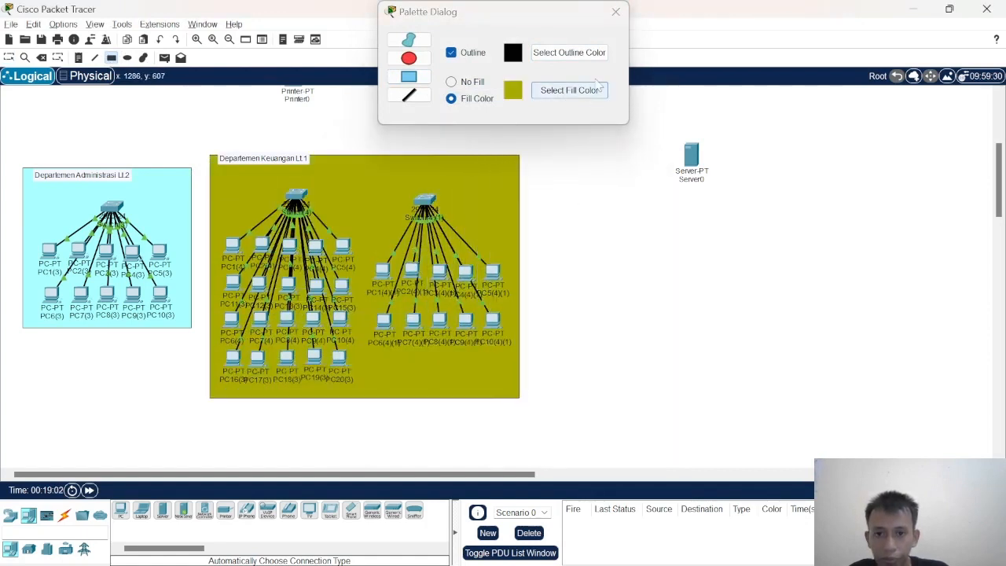
left_click(615, 12)
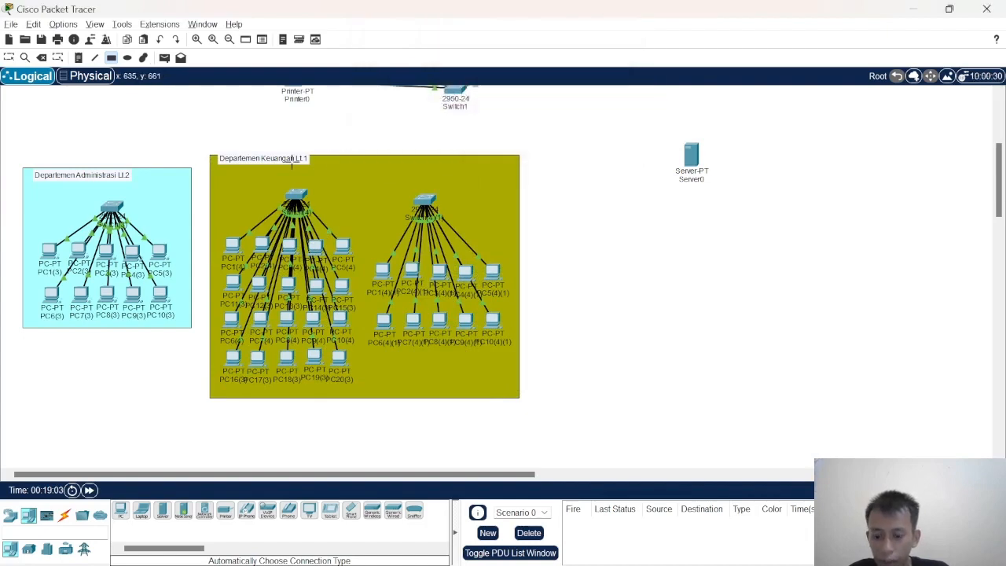
Nudge the label inside the olive rectangle slightly down and change its text to "Departemen Produksi Lt.2"
key("Escape")
left_click_drag(293, 162, 292, 174)
key("alt+Tab")
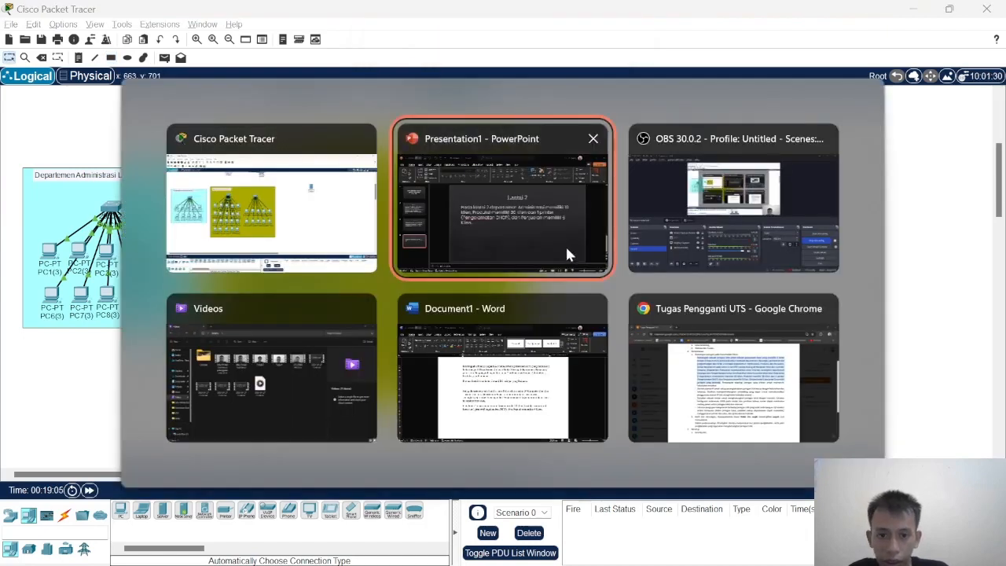
key("alt+Tab")
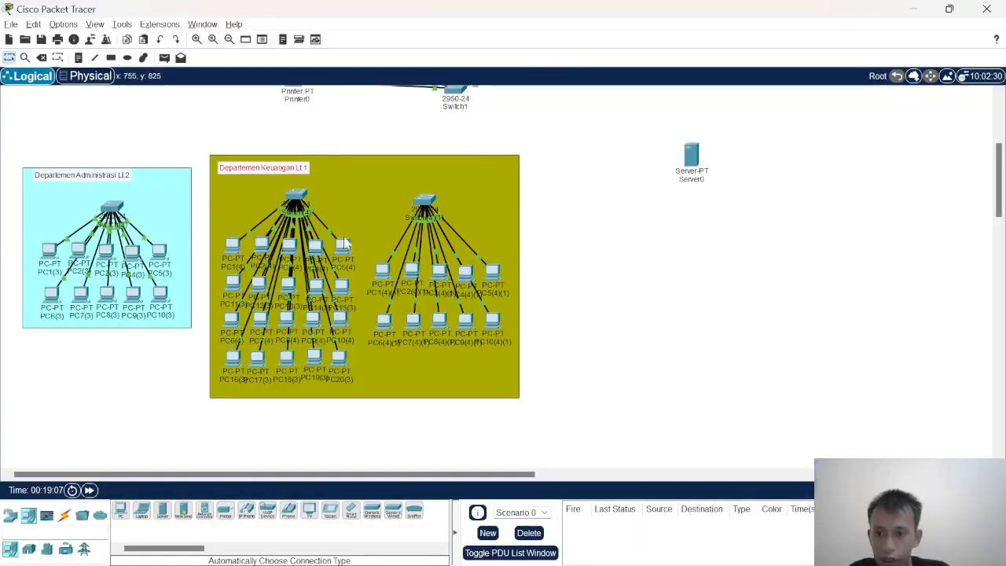
double_click(267, 173)
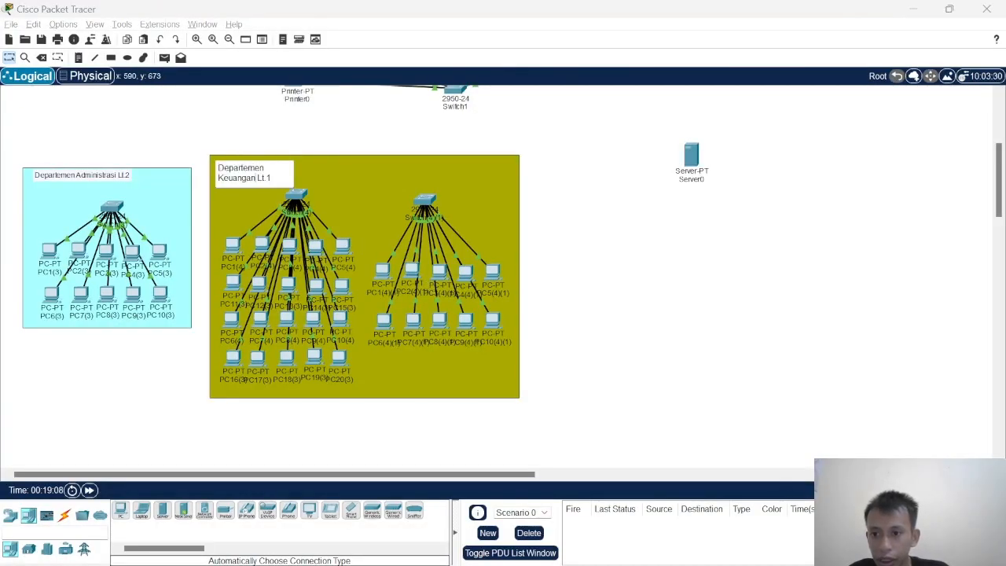
left_click_drag(256, 178, 220, 177)
type("Produksi  Lt.2")
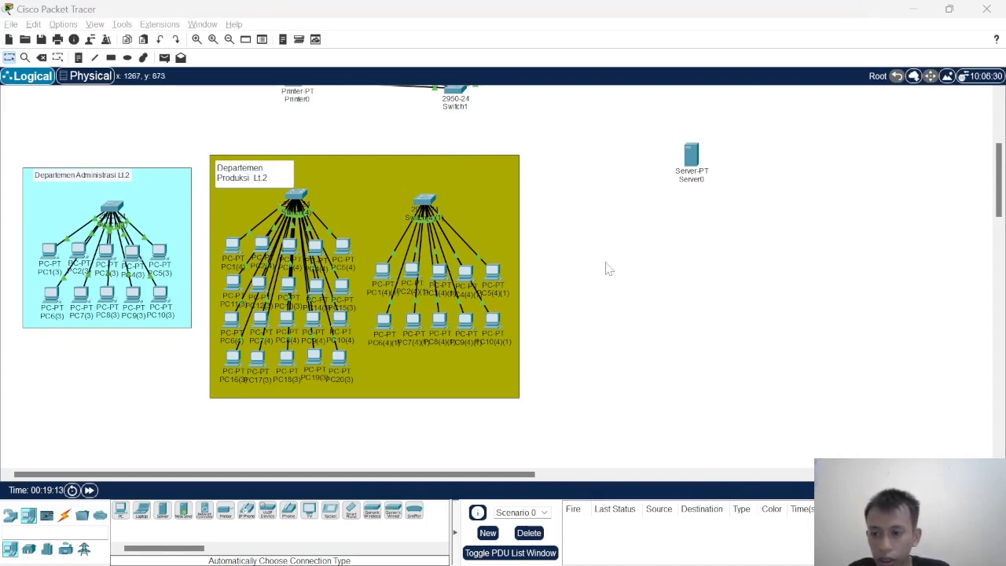
left_click(606, 269)
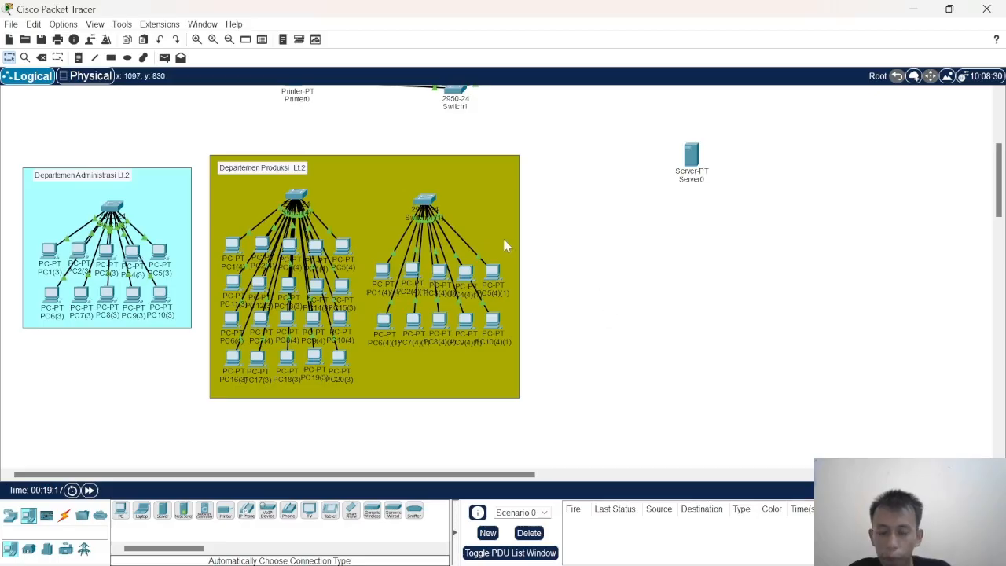
Paste another copy of the switch with ten PCs and place it below Server0, beside the Produksi area
scroll(662, 181, "up", 2)
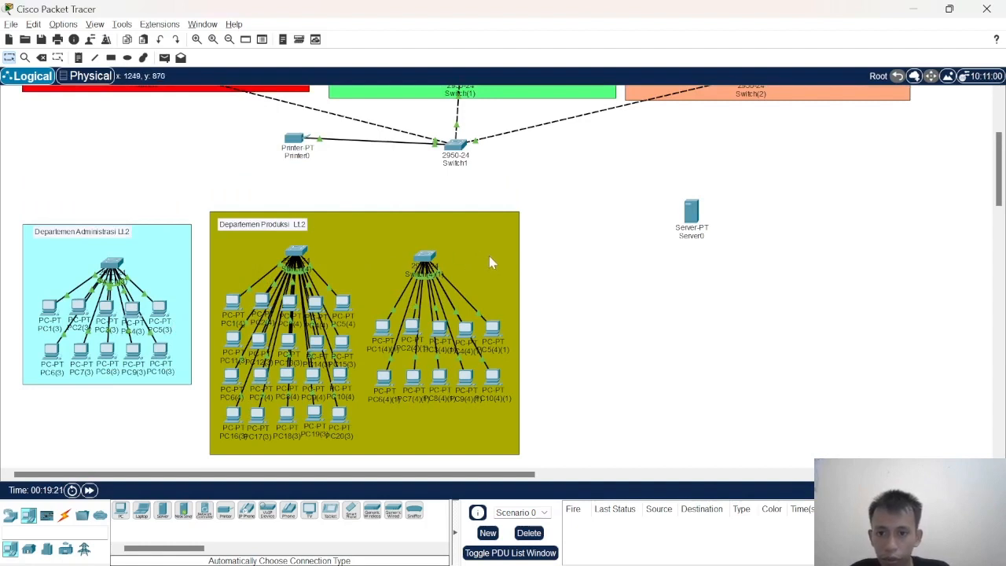
key("ctrl+v")
left_click_drag(346, 231, 726, 305)
left_click(822, 308)
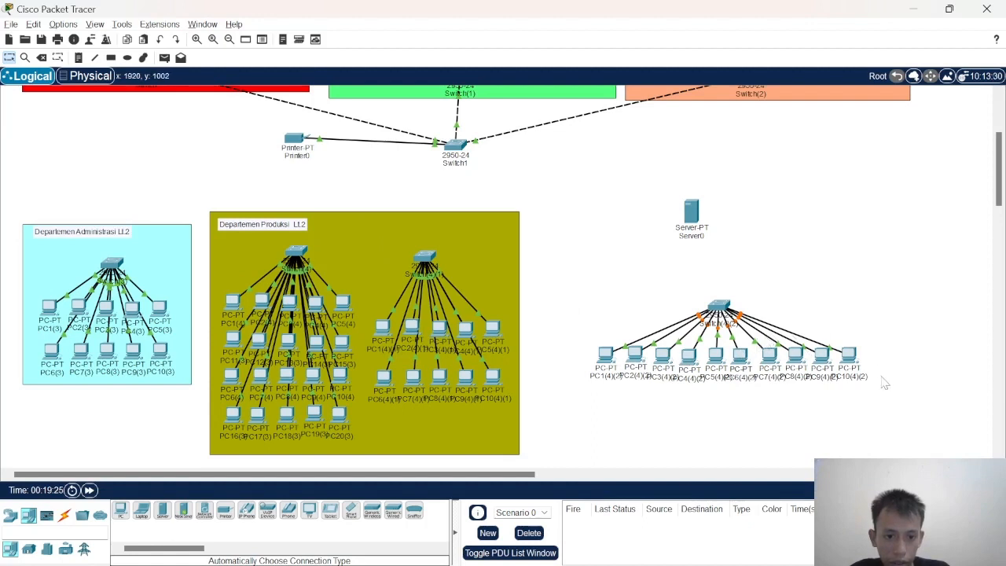
Delete PC7 to PC10 from the new copy below Server0 and centre the switch above the remaining six PCs
left_click_drag(877, 390, 764, 348)
key("Delete")
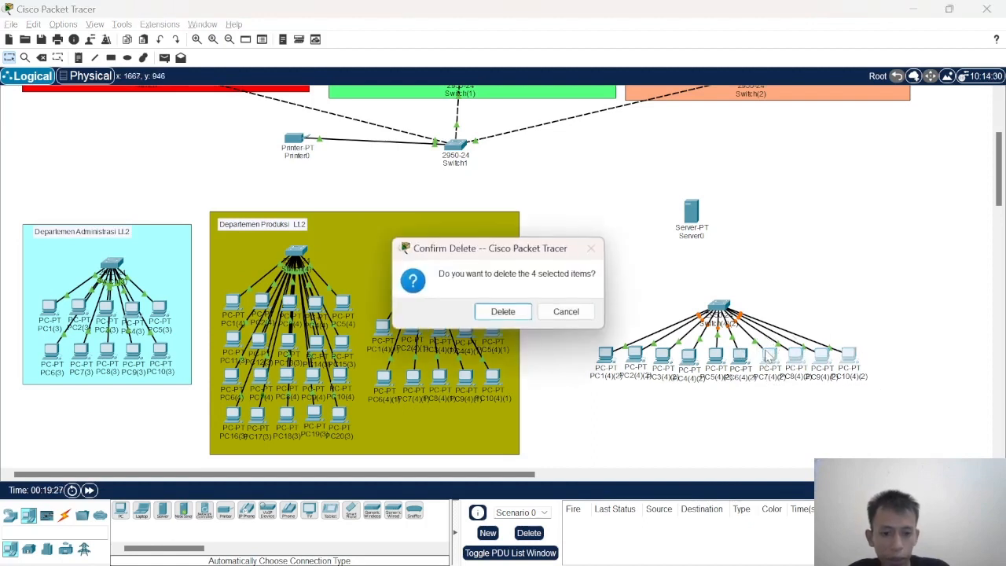
key("Return")
key("Escape")
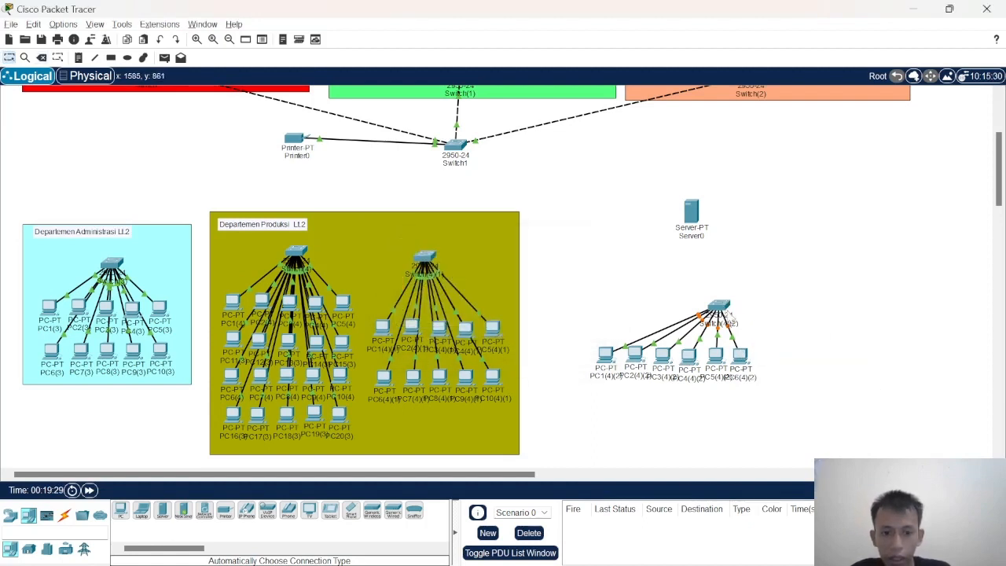
left_click_drag(730, 313, 692, 310)
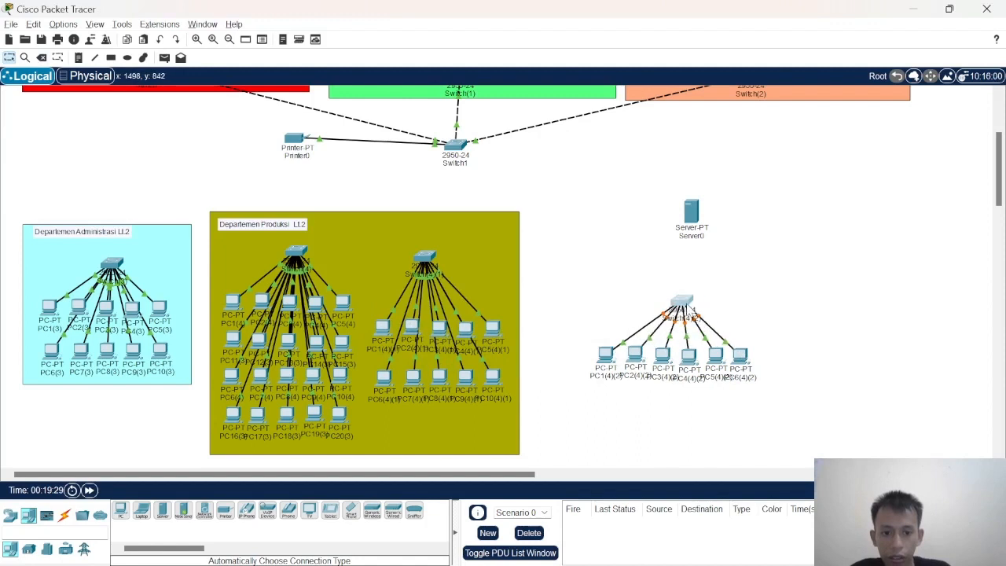
Draw a rectangle with a light pink fill around the six-PC group and its switch
left_click(111, 57)
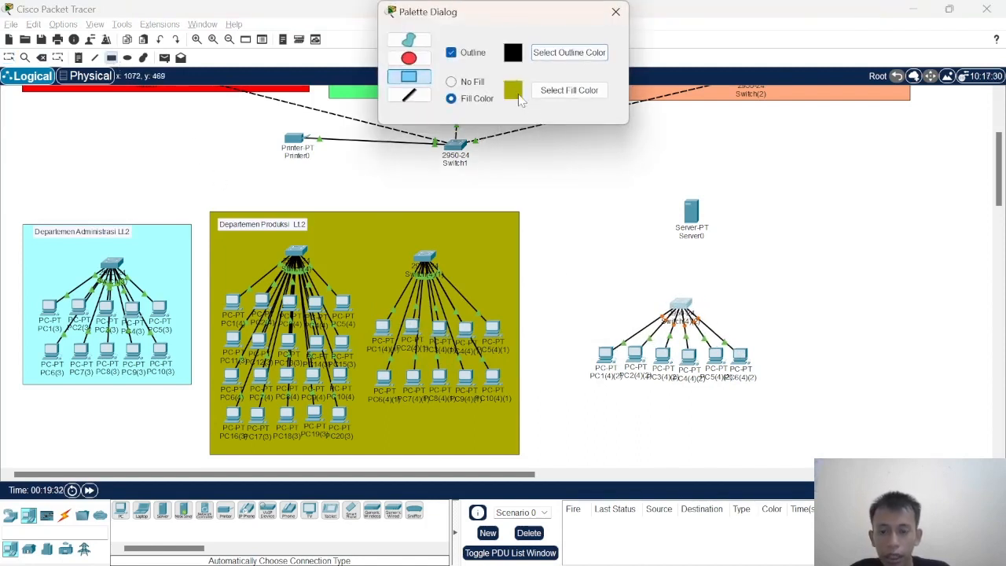
left_click(564, 91)
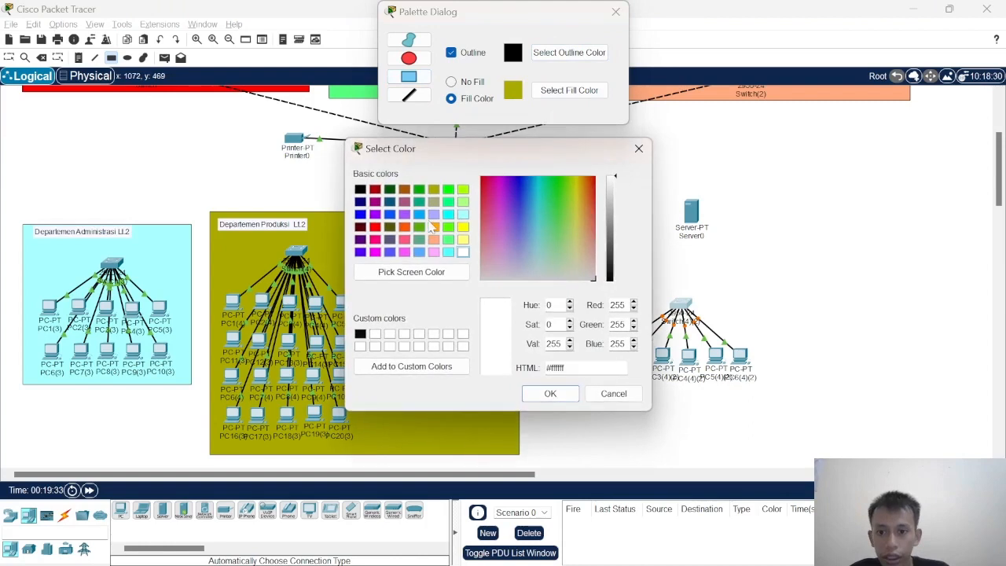
left_click(448, 214)
left_click(463, 202)
left_click(463, 238)
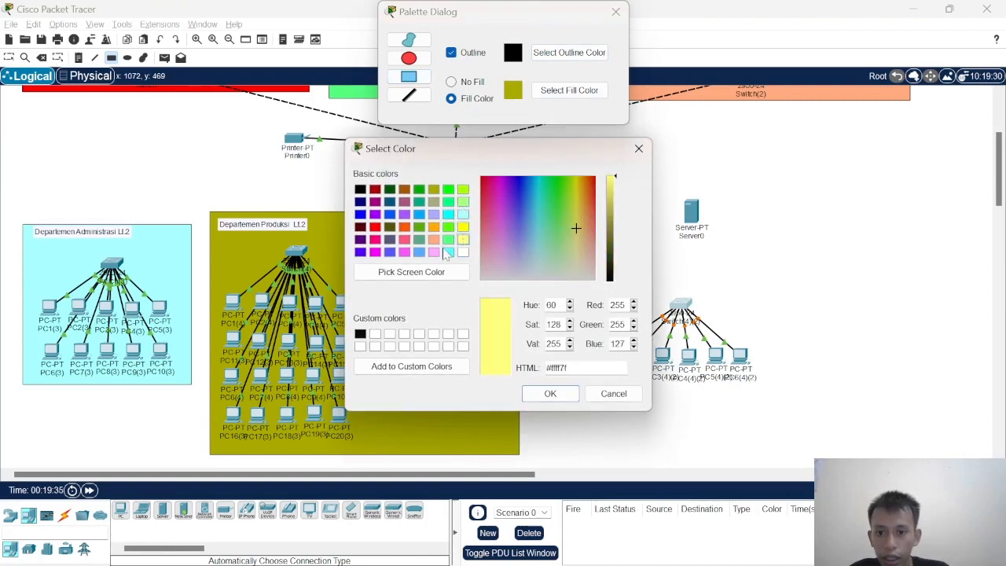
left_click(419, 252)
left_click(433, 252)
left_click(550, 392)
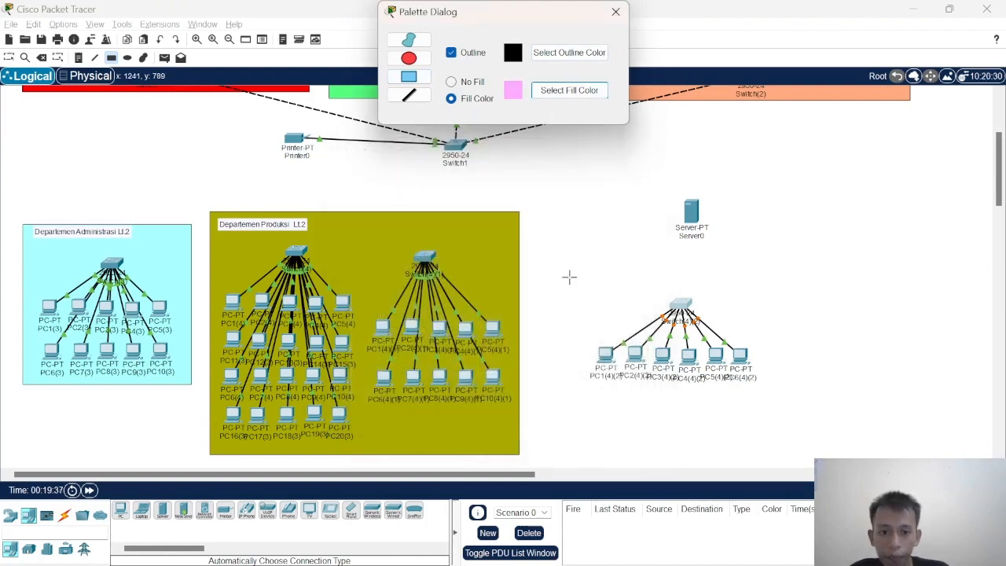
left_click_drag(569, 277, 780, 404)
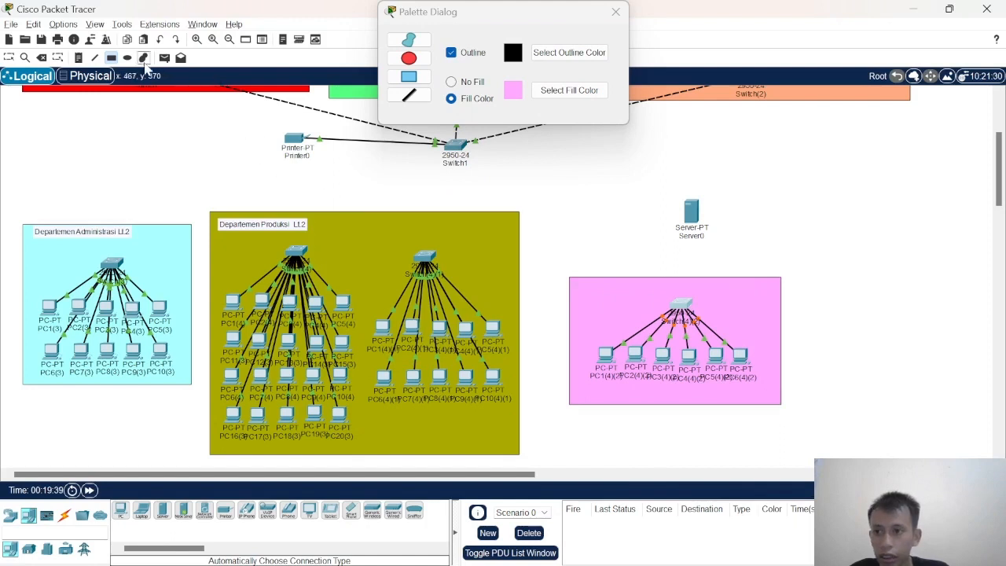
Place a text label reading "Departemen Produksi Lt.2" inside the pink rectangle beside the six-PC group's switch
left_click(79, 57)
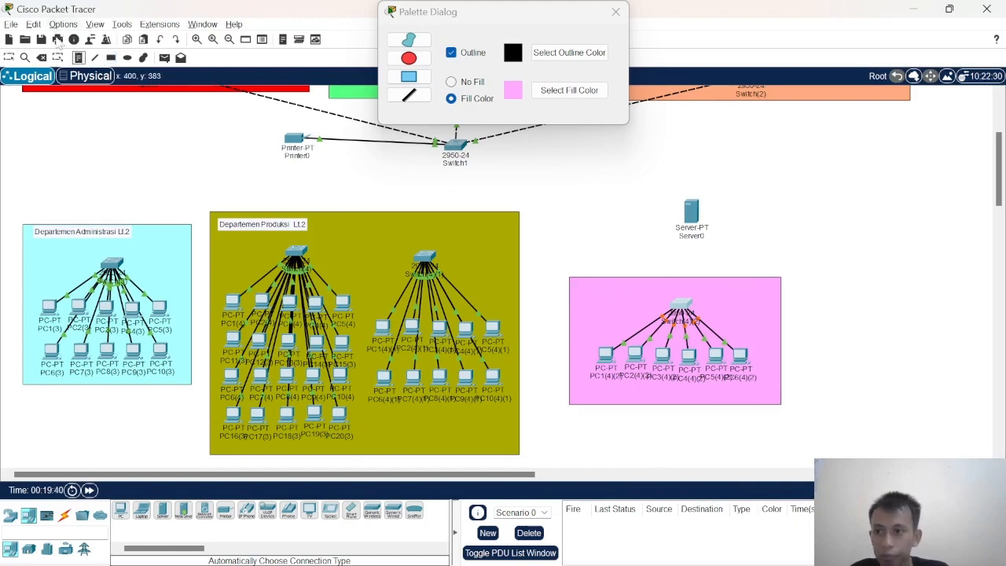
left_click(582, 296)
type("Departemen")
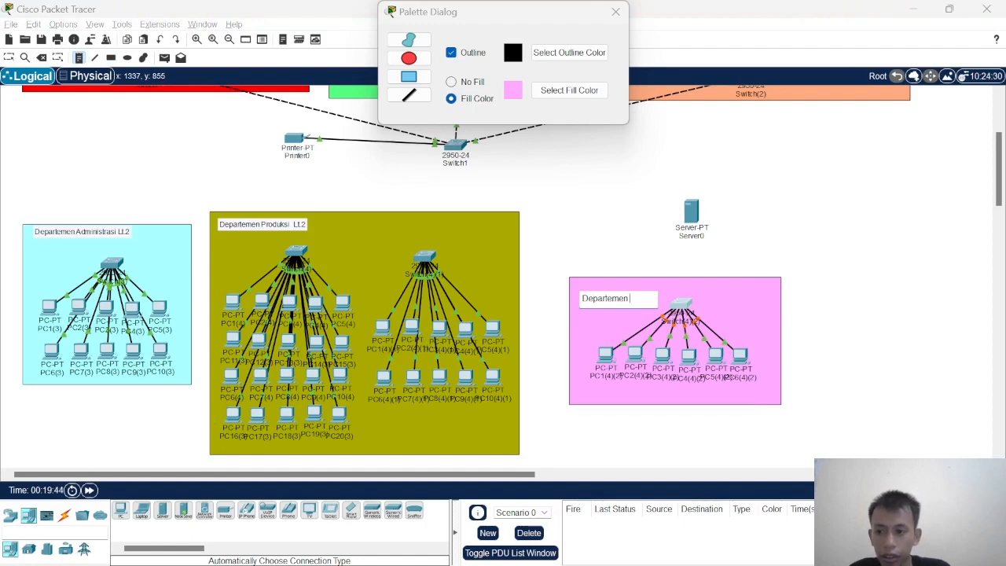
type(" Produksi")
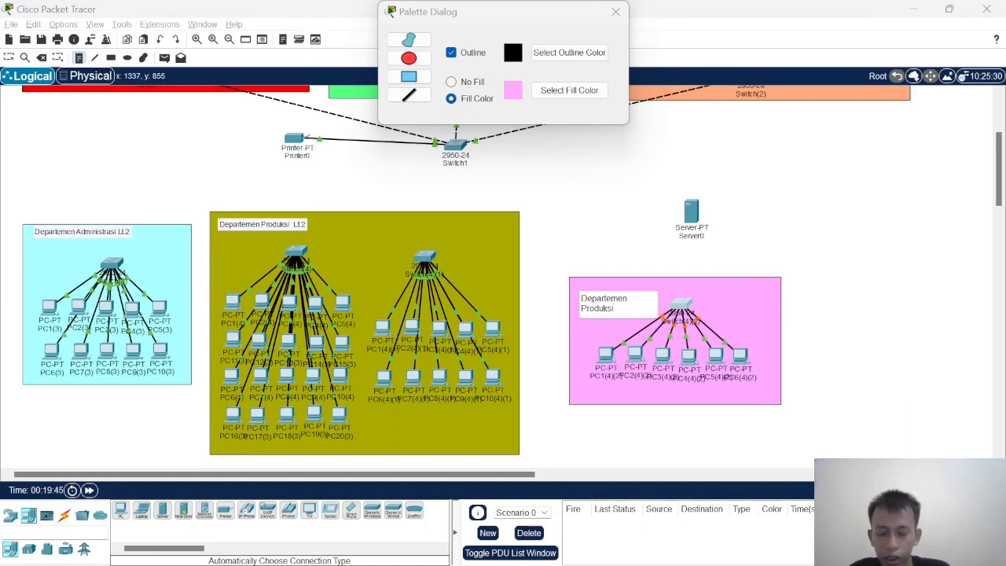
type(" Lt.2")
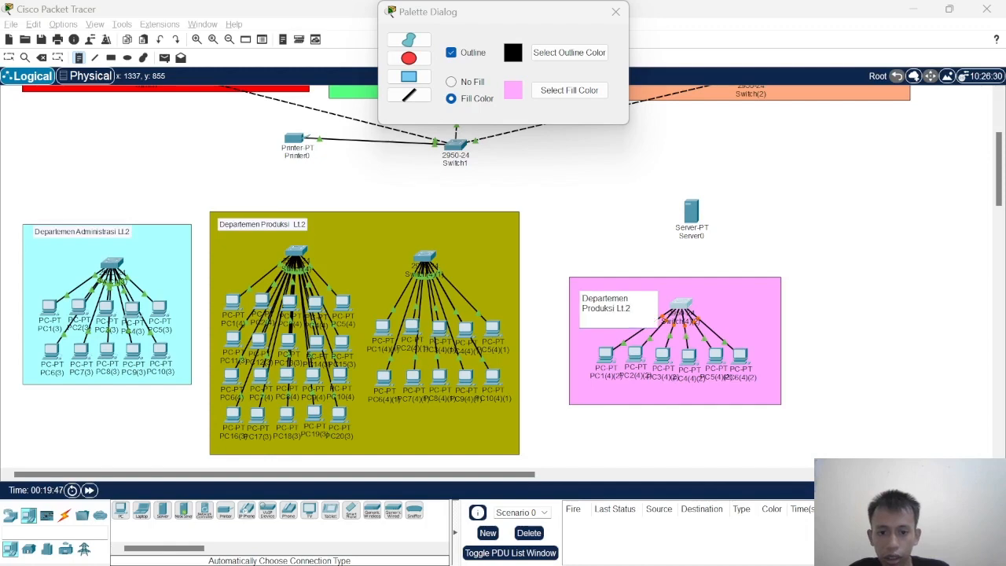
key("Escape")
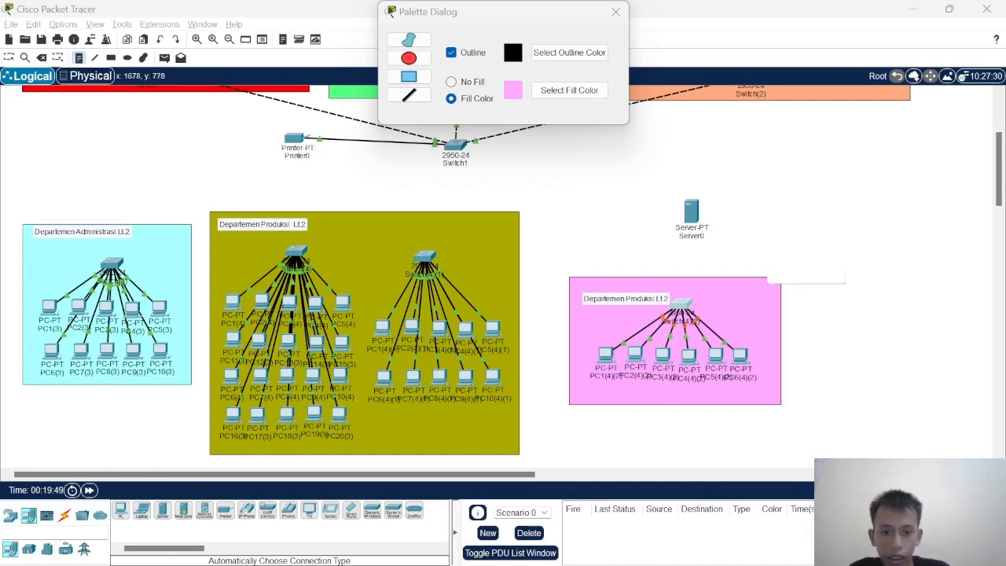
Check the Lantai 2 slide in PowerPoint, change the pink area's label to "Departemen Penjualan Lt.2" and move it to the rectangle's upper-left corner
key("alt+Tab")
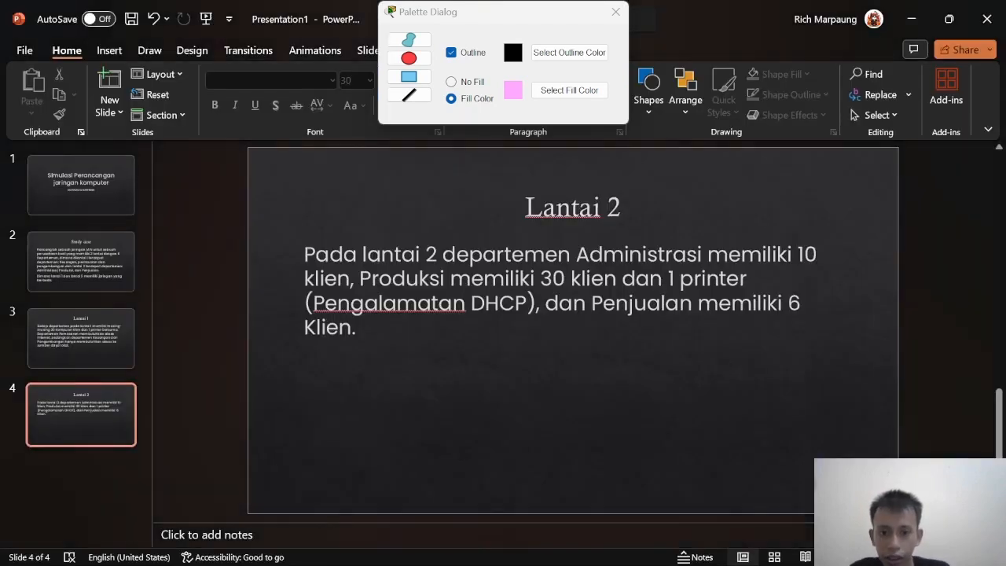
key("alt+Tab")
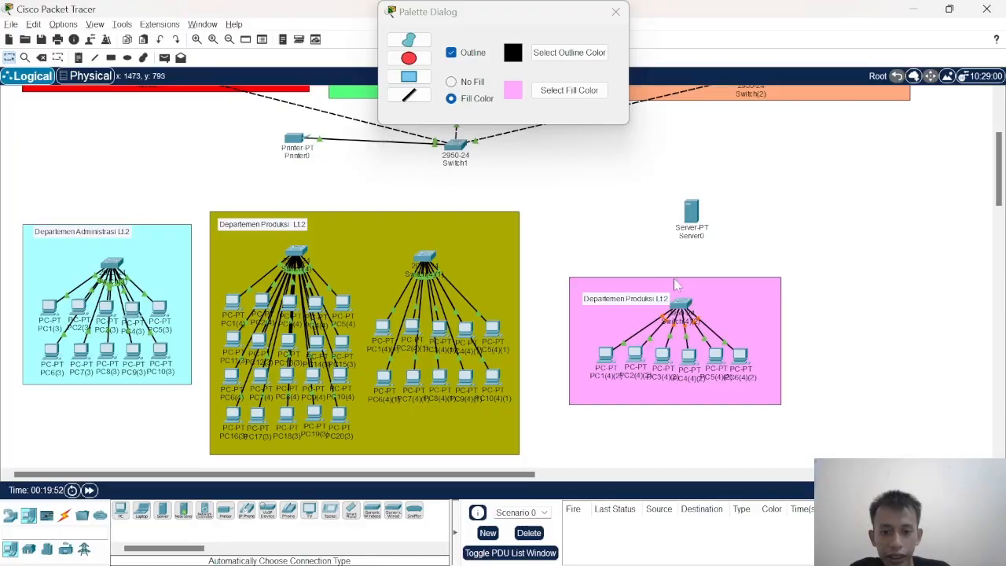
double_click(630, 300)
left_click(609, 308)
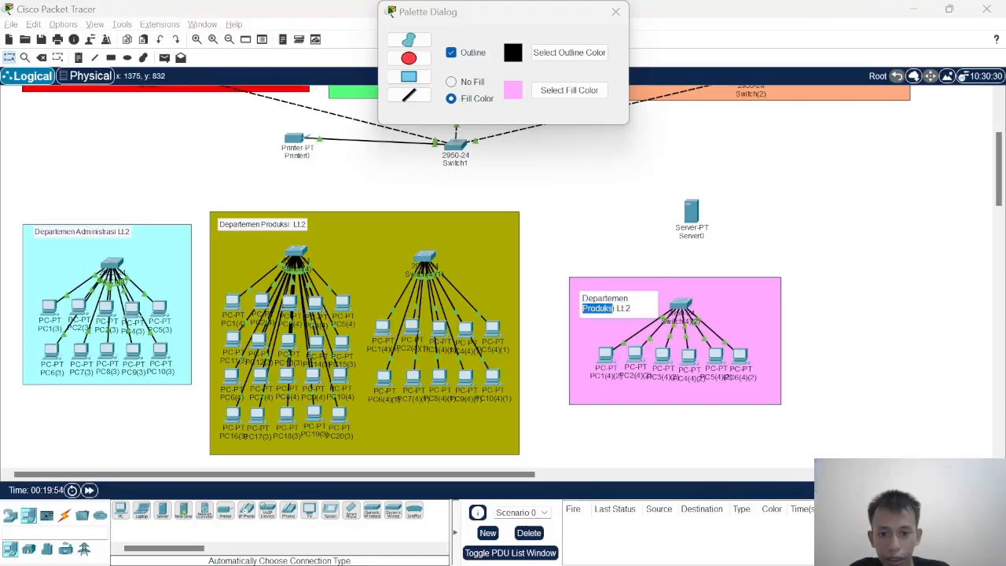
type("Penjual")
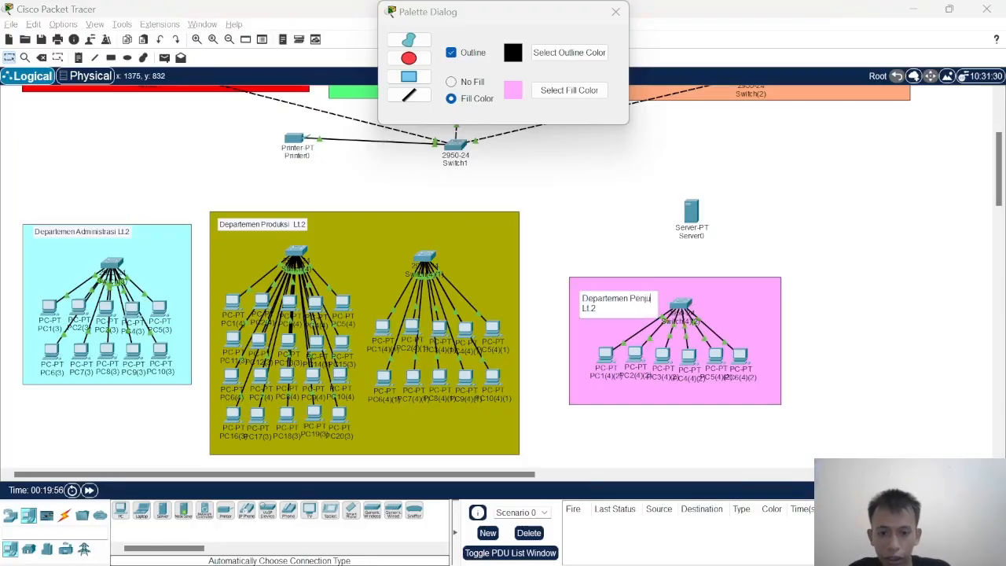
type("an Lt.2")
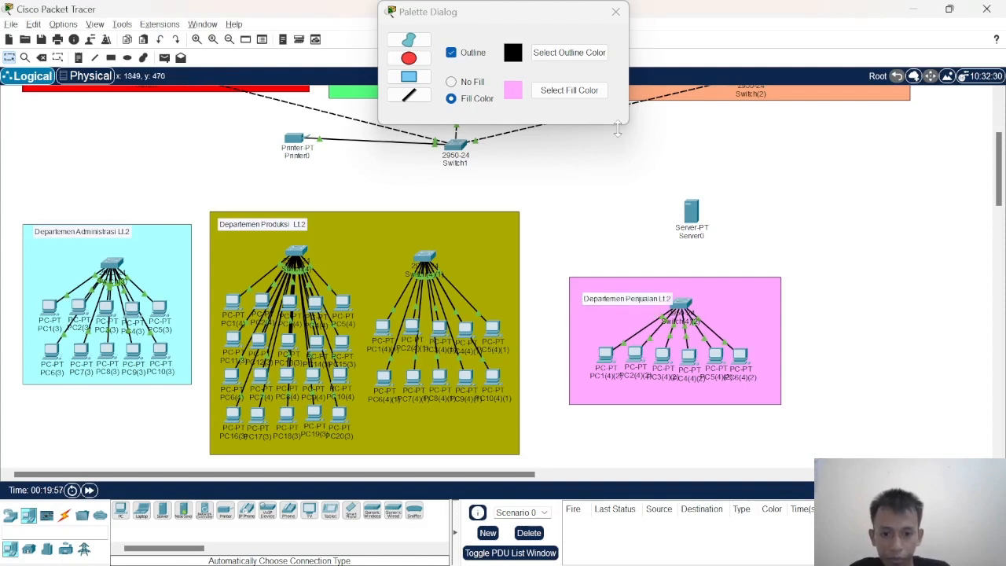
left_click(638, 306)
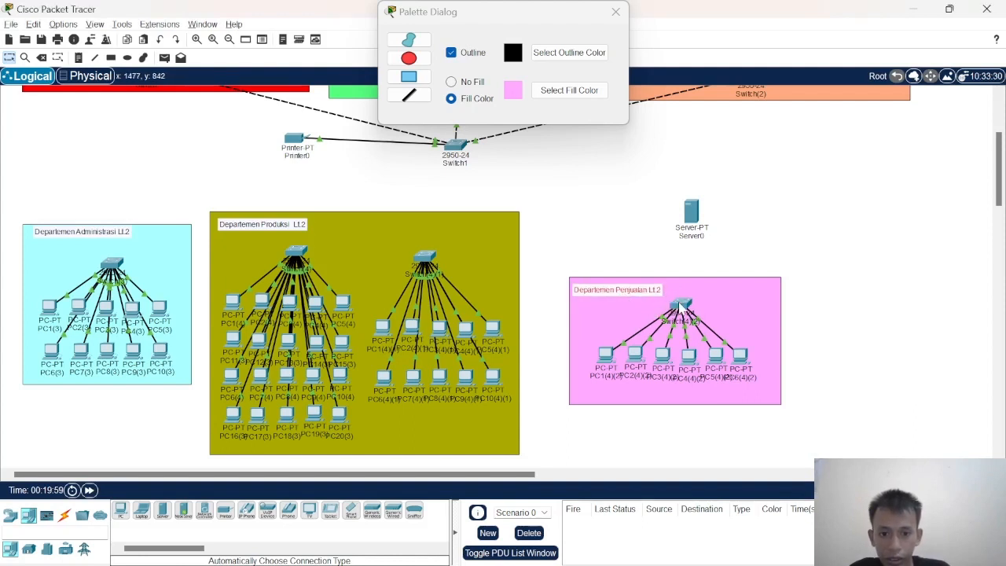
Shift the whole Departemen Penjualan area and Server0 slightly up and to the left
left_click_drag(540, 255, 820, 415)
left_click_drag(759, 386, 744, 357)
left_click_drag(713, 231, 683, 189)
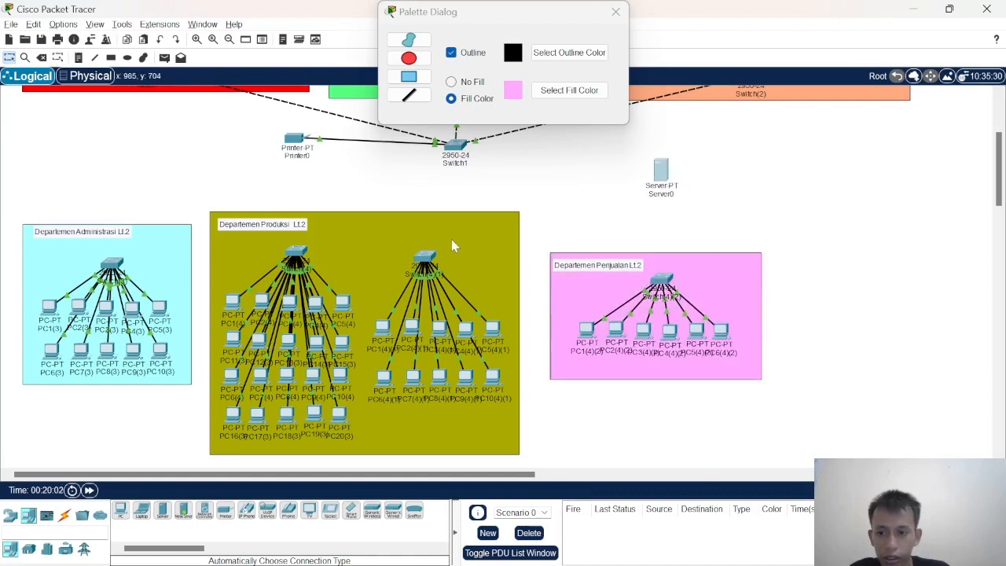
Move the whole Departemen Produksi area slightly down and to the right, and close the drawing palette dialog
left_click(451, 241)
left_click_drag(195, 183, 508, 448)
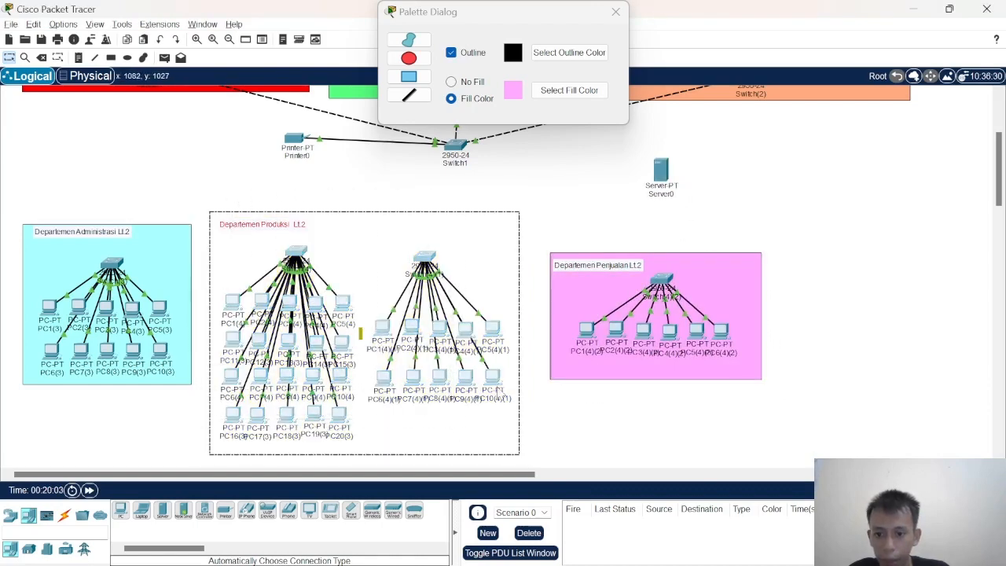
left_click_drag(501, 390, 512, 410)
left_click(647, 390)
scroll(647, 390, "up", 2)
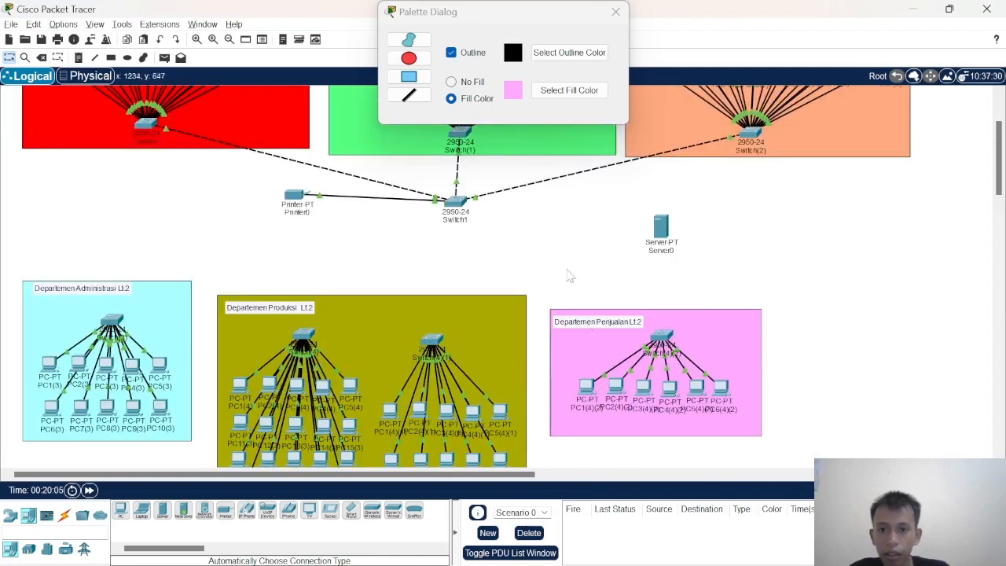
left_click(615, 12)
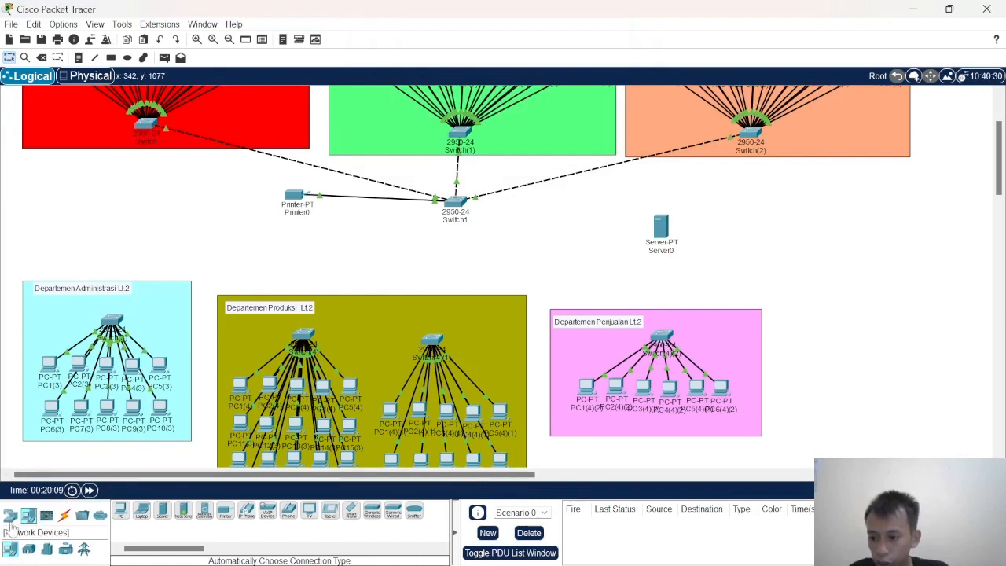
Add a 2950-24 switch in the free space between Printer0 and the Departemen Produksi area
left_click(10, 516)
left_click(28, 549)
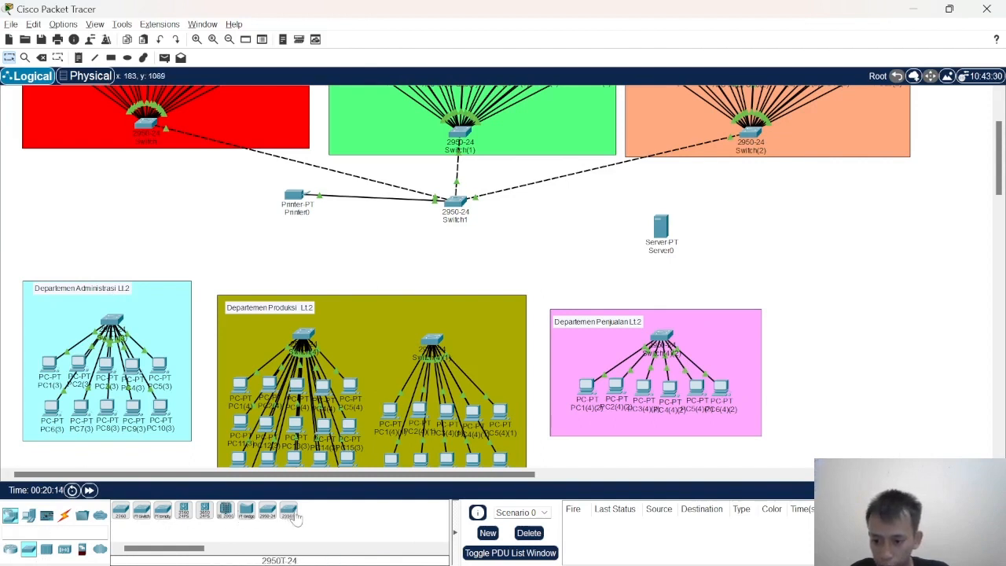
left_click(267, 511)
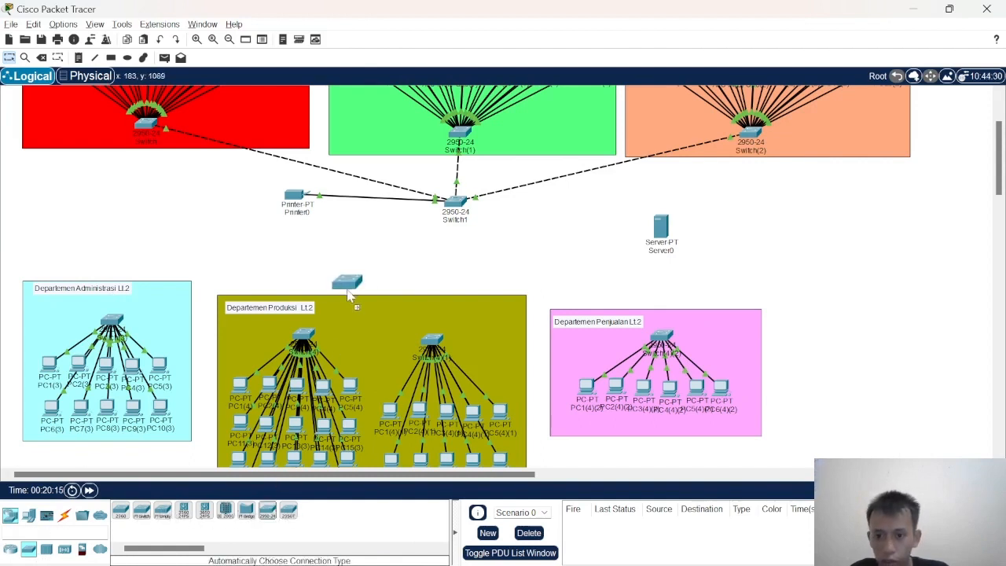
left_click(359, 295)
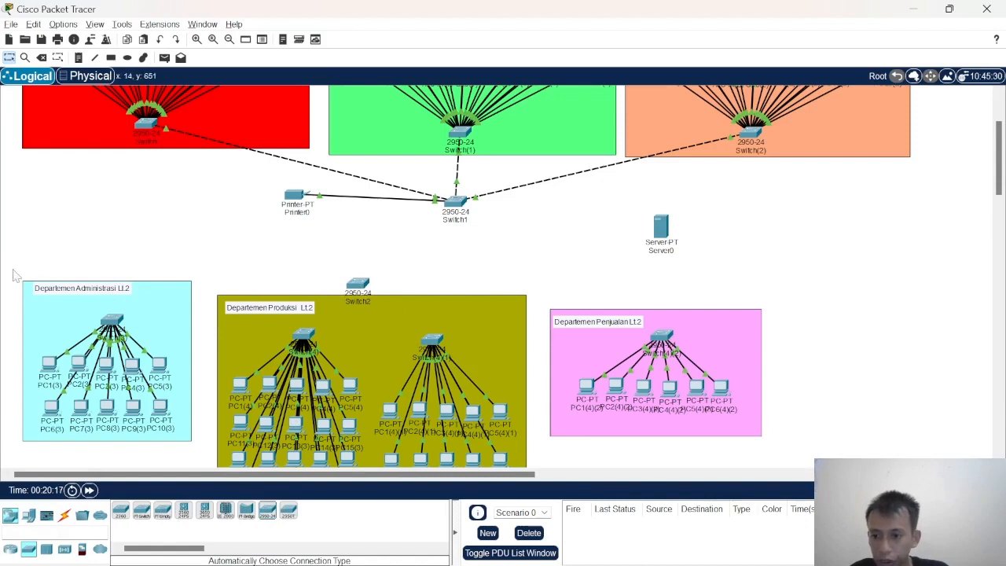
scroll(23, 263, "down", 2)
left_click_drag(364, 211, 373, 199)
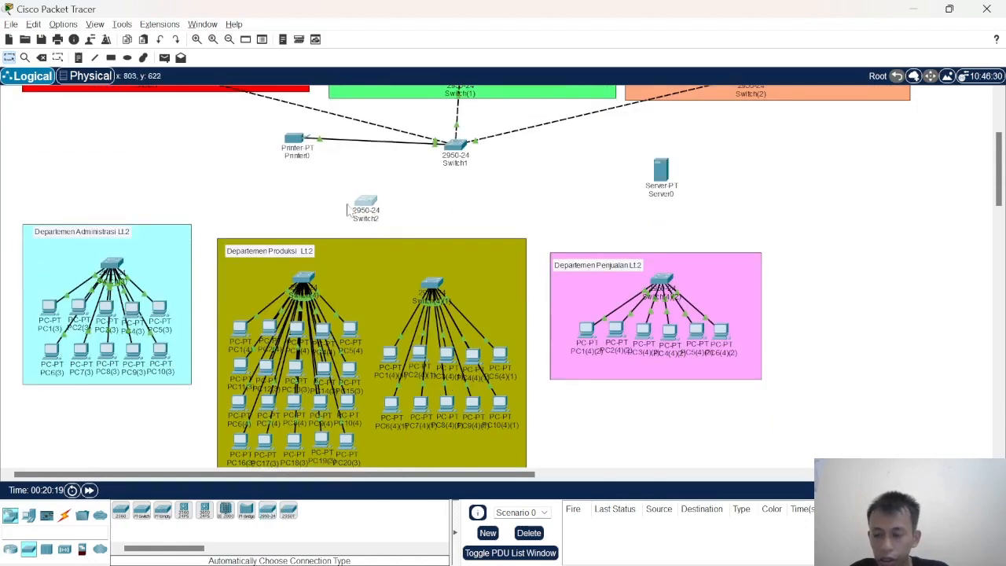
Link the two Produksi switches to each other and the 20-PC group's switch to Switch2, using automatically chosen connections
left_click(64, 515)
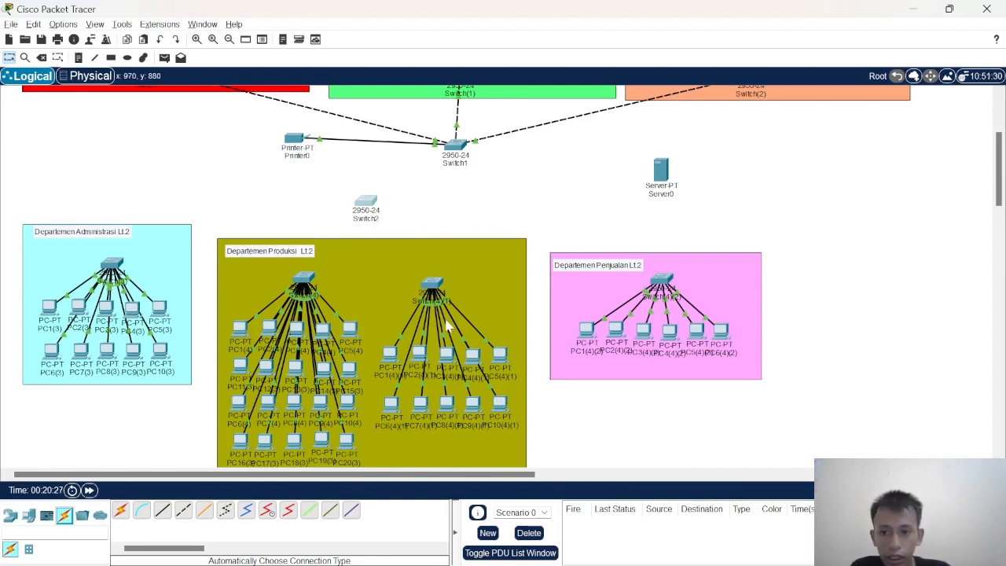
left_click(121, 510)
left_click(432, 283)
left_click(303, 277)
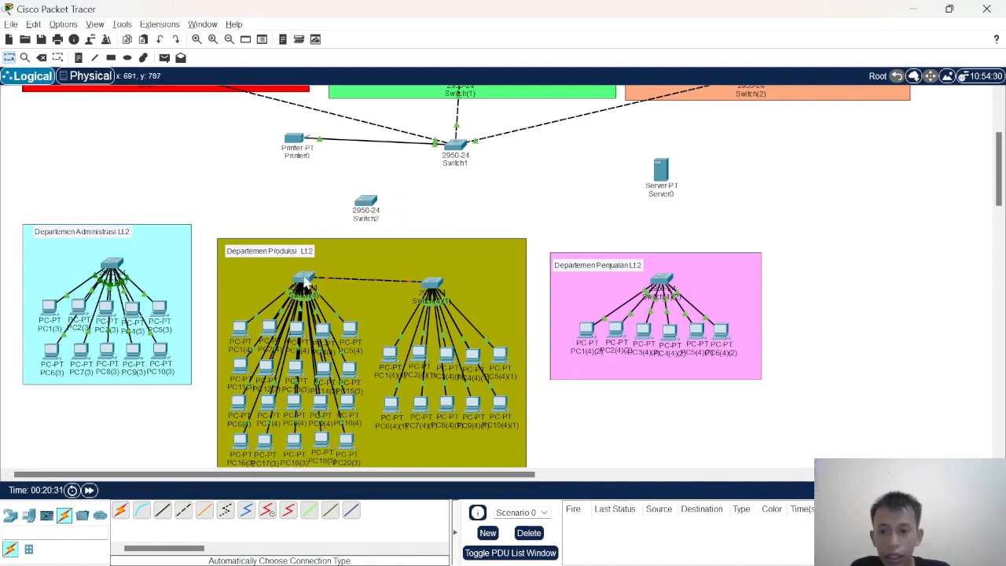
left_click(120, 510)
left_click(305, 276)
left_click(365, 203)
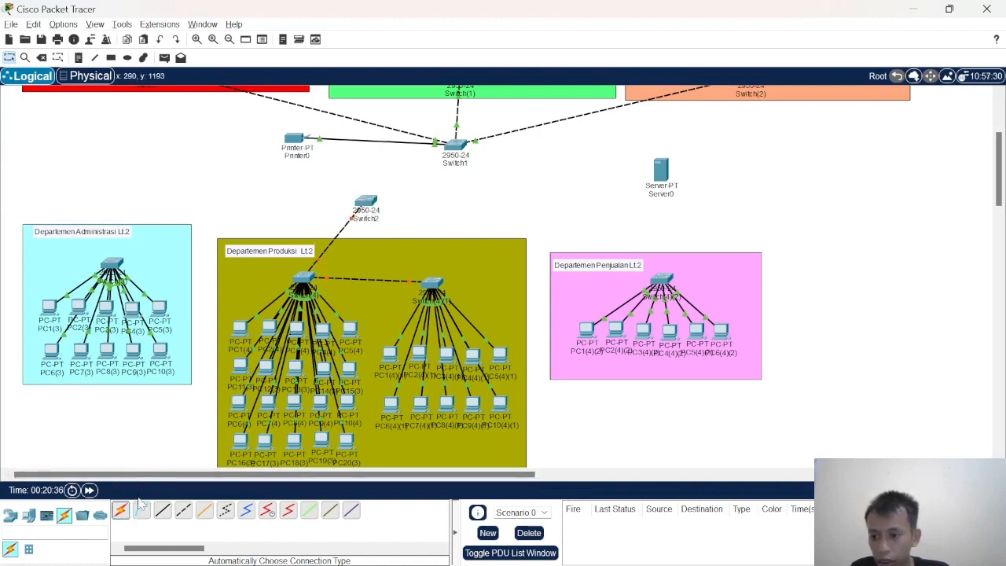
Connect the Administrasi and Penjualan department switches to Switch2 with automatically chosen connections
left_click(121, 510)
left_click(115, 265)
left_click(363, 204)
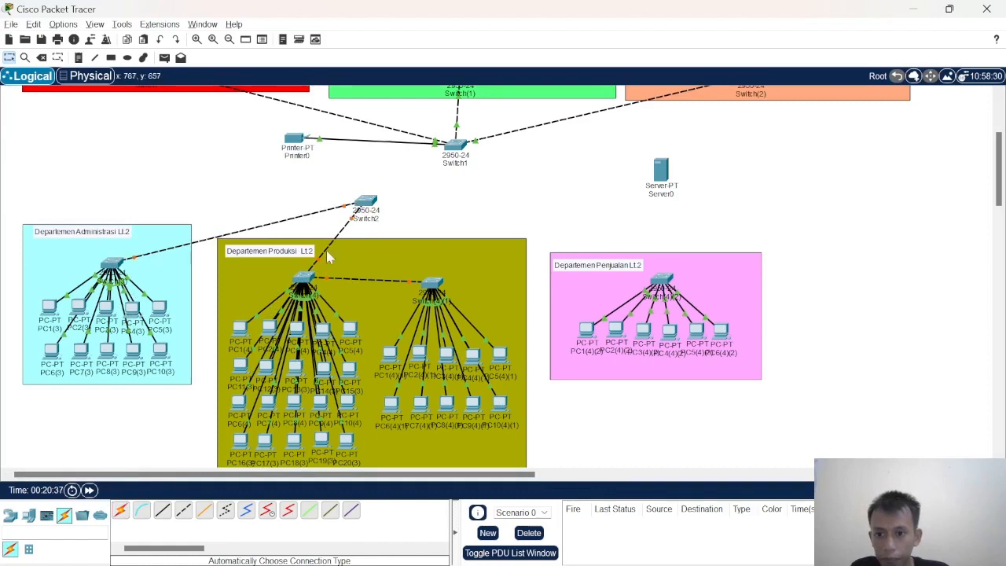
left_click(120, 510)
left_click(366, 205)
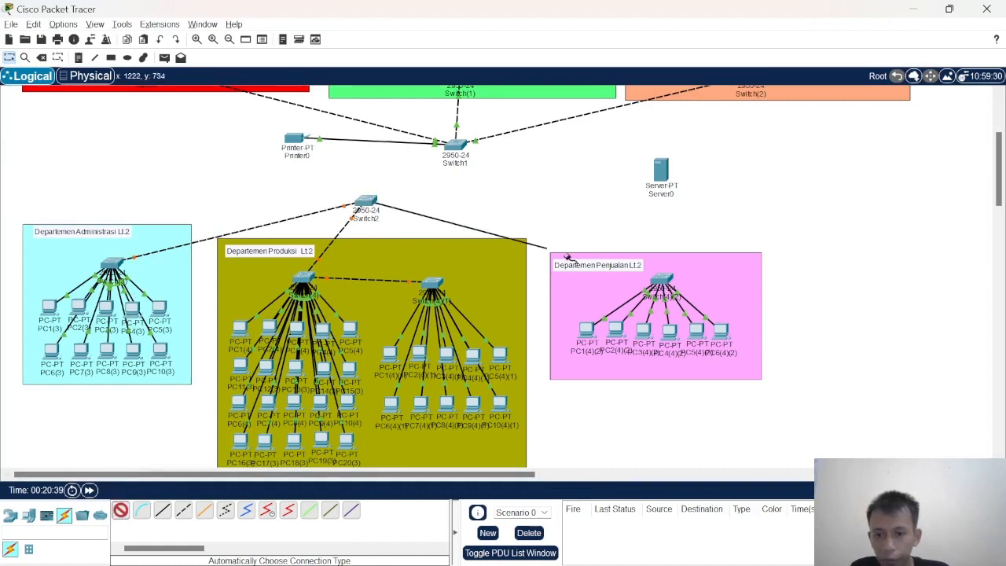
left_click(662, 279)
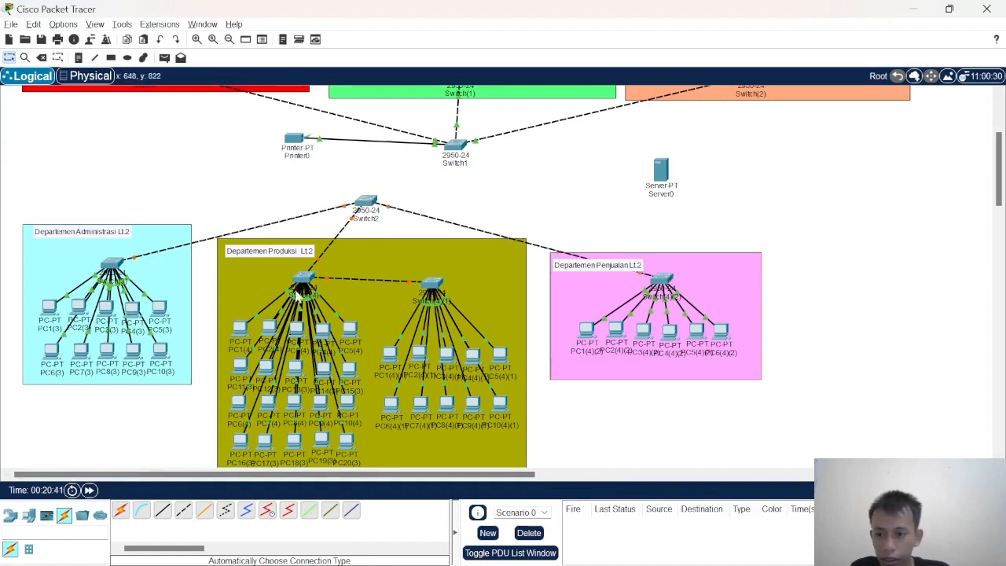
Move Switch1 and Printer0 together slightly up and to the left to make room above Switch2
scroll(464, 326, "up", 3)
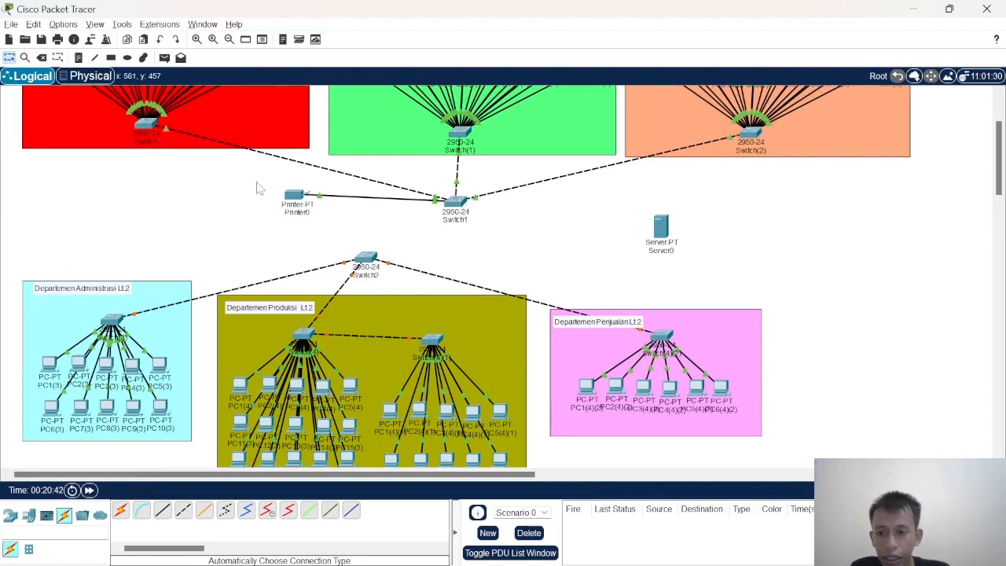
left_click_drag(256, 183, 532, 234)
left_click_drag(456, 201, 442, 184)
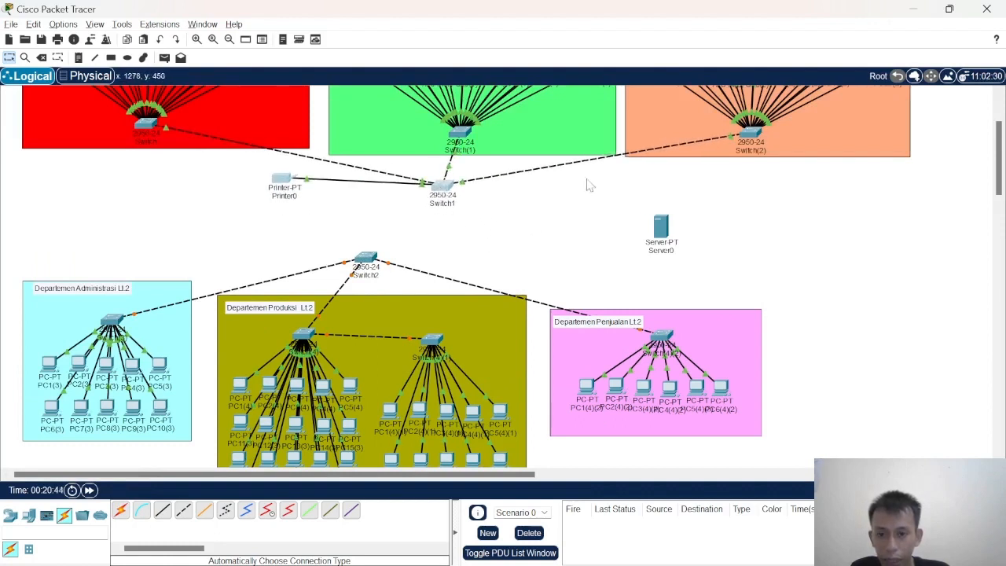
Place a PT-Router between Switch1 and Switch2, and shift the Departemen Administrasi area slightly down and to the left
left_click(10, 515)
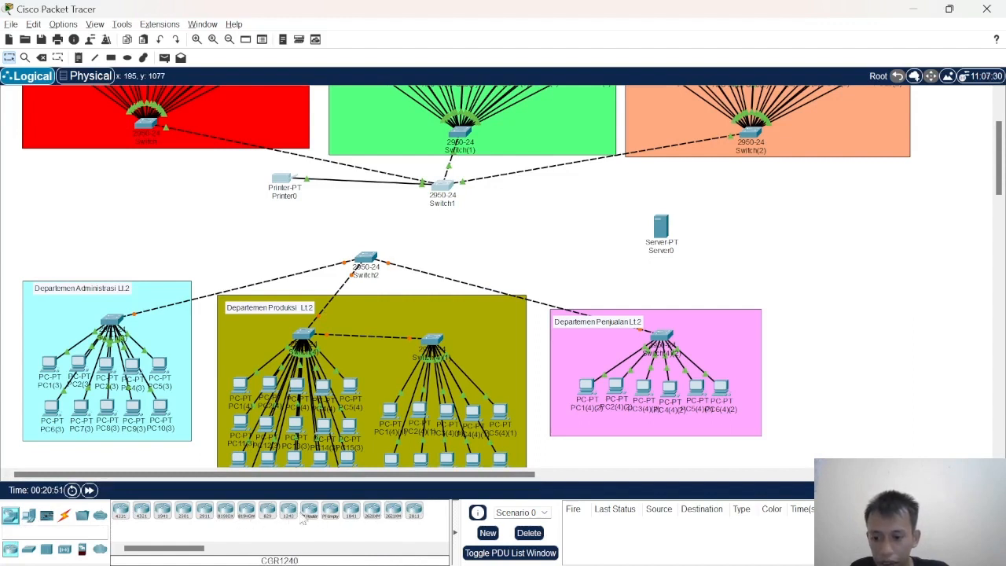
left_click_drag(307, 523, 444, 235)
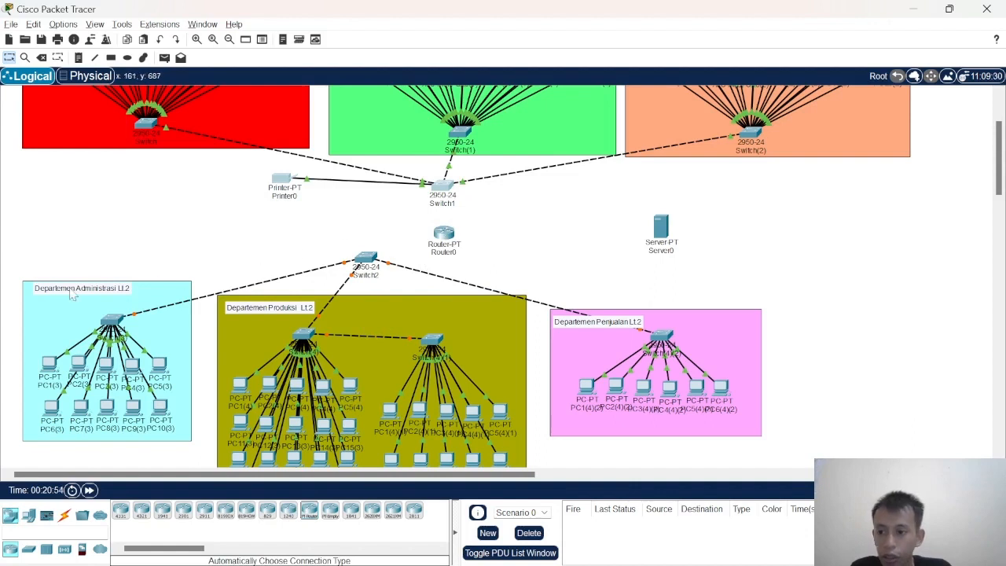
left_click_drag(19, 263, 176, 452)
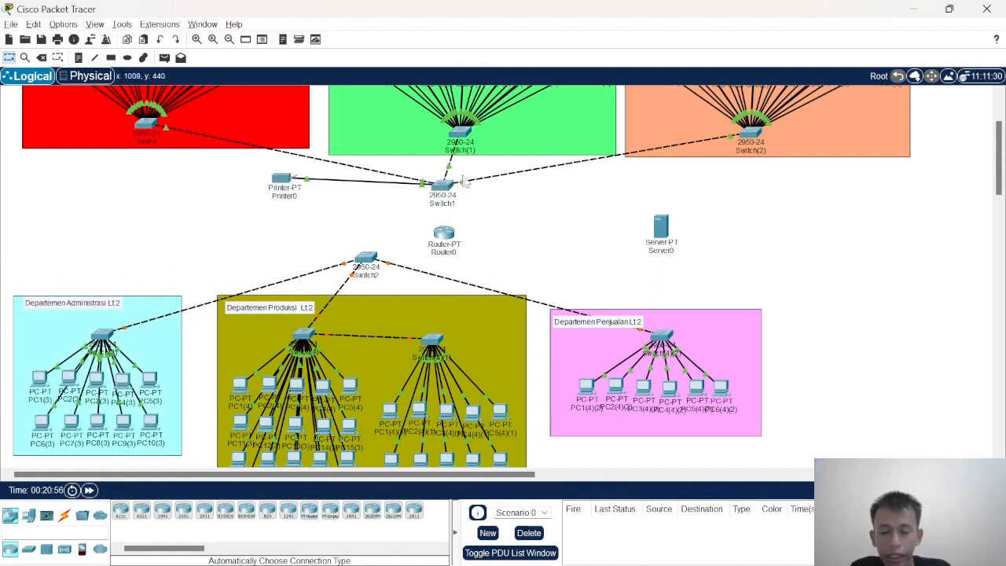
left_click_drag(445, 236, 451, 233)
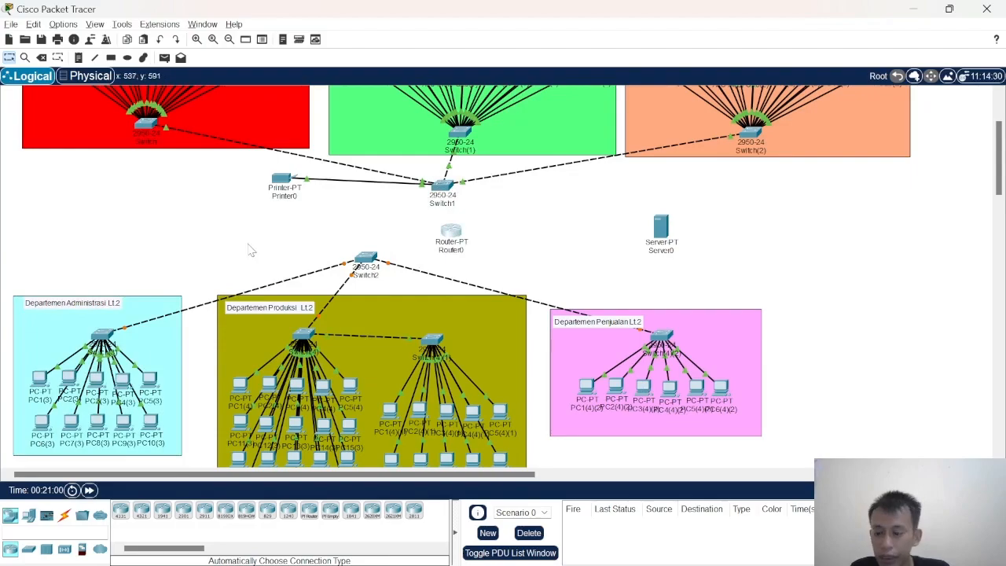
Check the Lantai 2 requirements in the PowerPoint presentation, and place a printer in the Departemen Produksi area in Packet Tracer
key("alt+Tab")
left_click(539, 240)
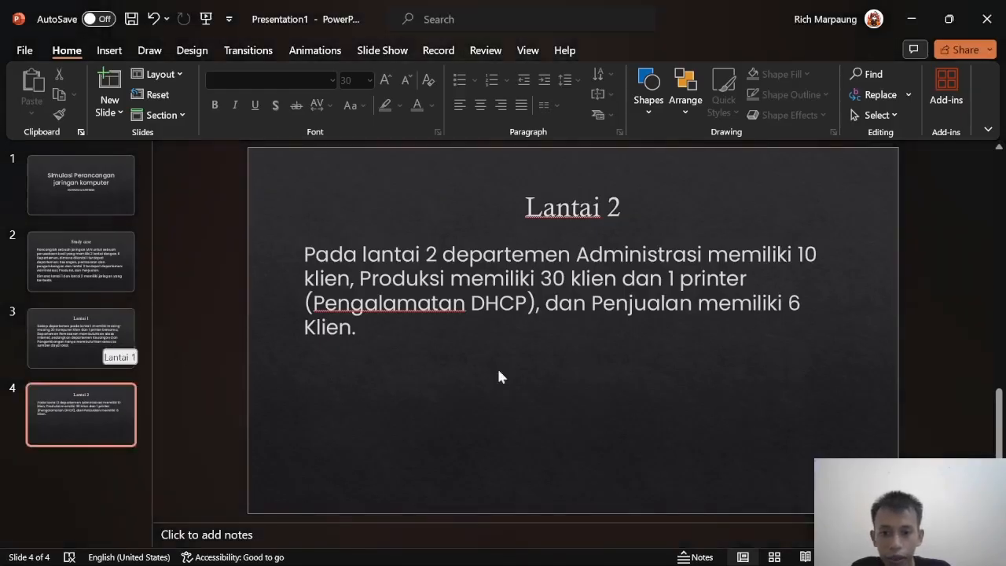
left_click_drag(359, 278, 752, 280)
key("alt+Tab")
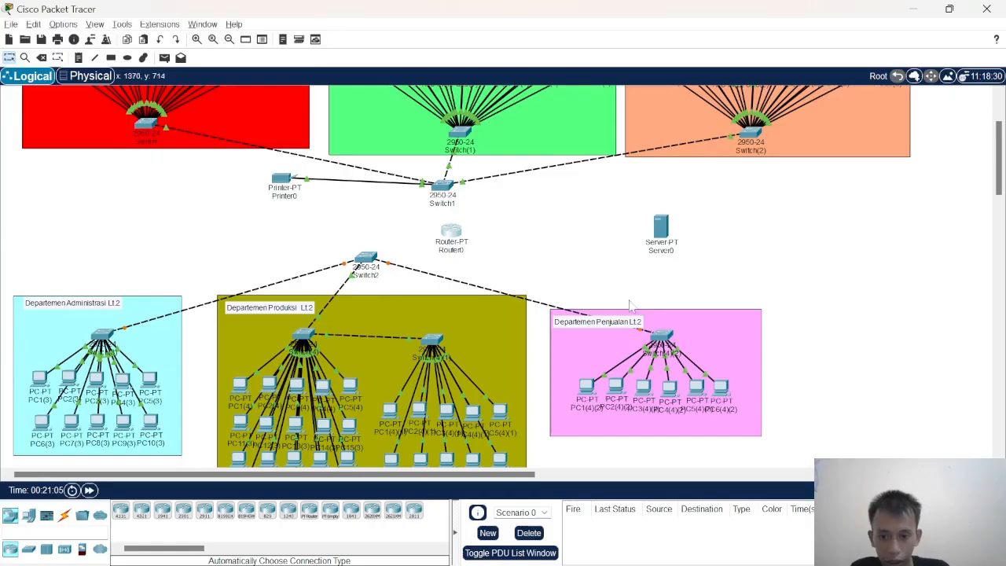
left_click(28, 515)
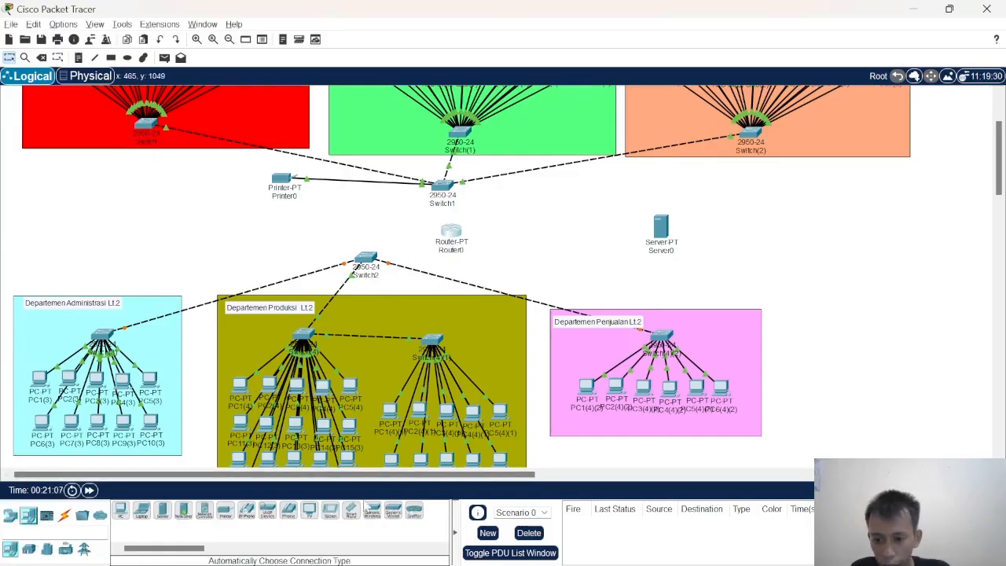
left_click(225, 512)
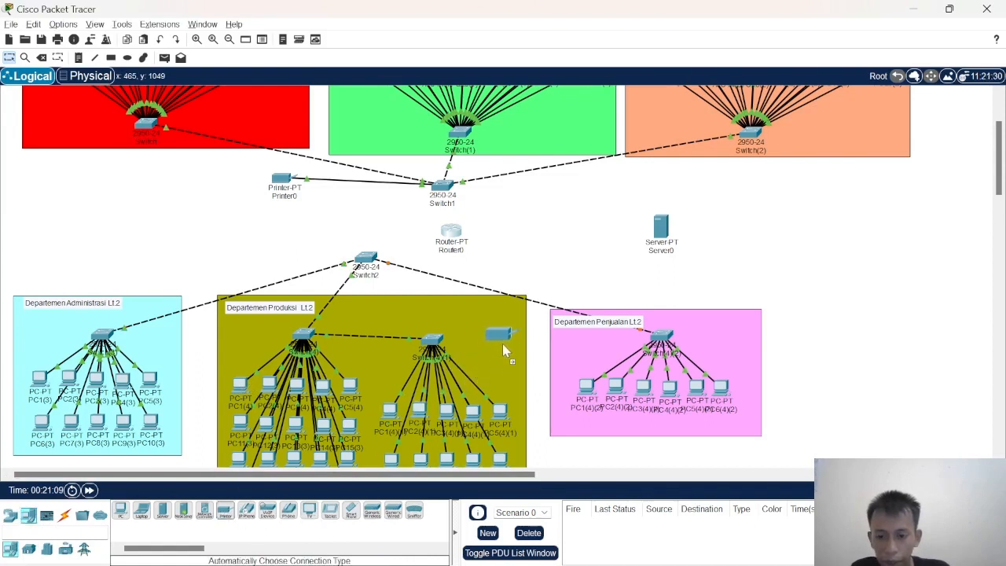
left_click(502, 350)
Connect the new printer to the adjacent Produksi switch with an automatically chosen connection, and line the printer up with that switch
left_click(65, 514)
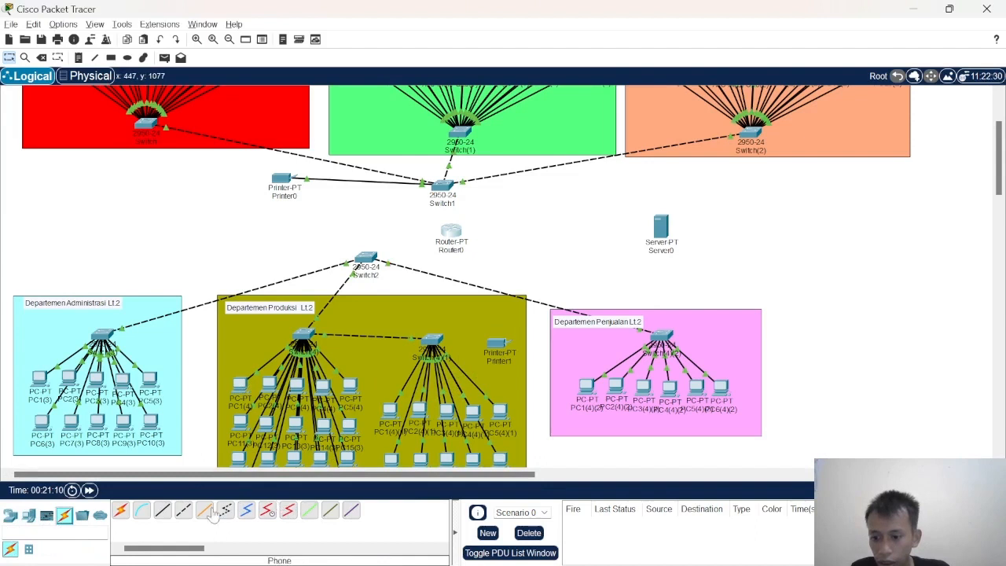
left_click(120, 510)
left_click(497, 343)
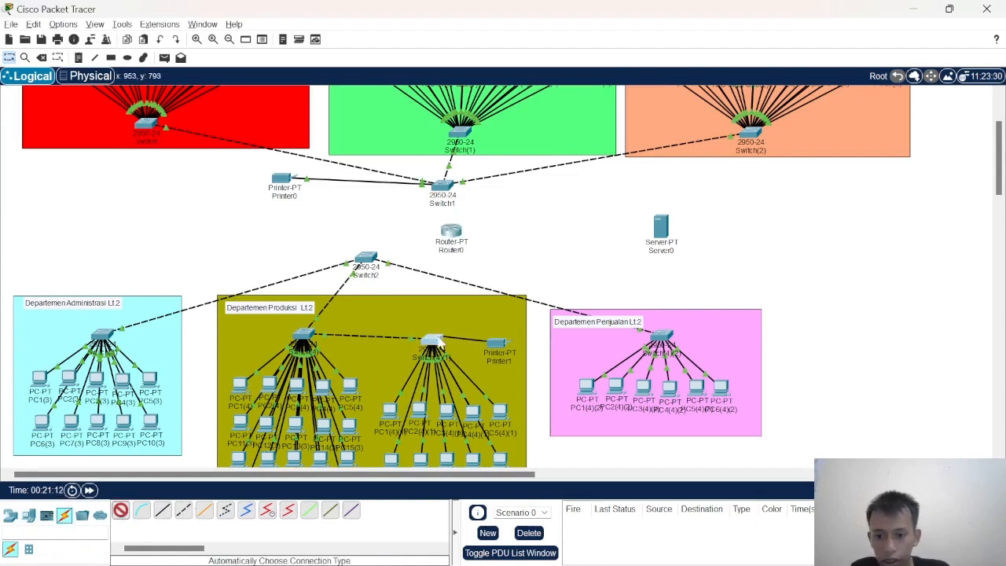
left_click(437, 339)
left_click_drag(504, 347, 507, 344)
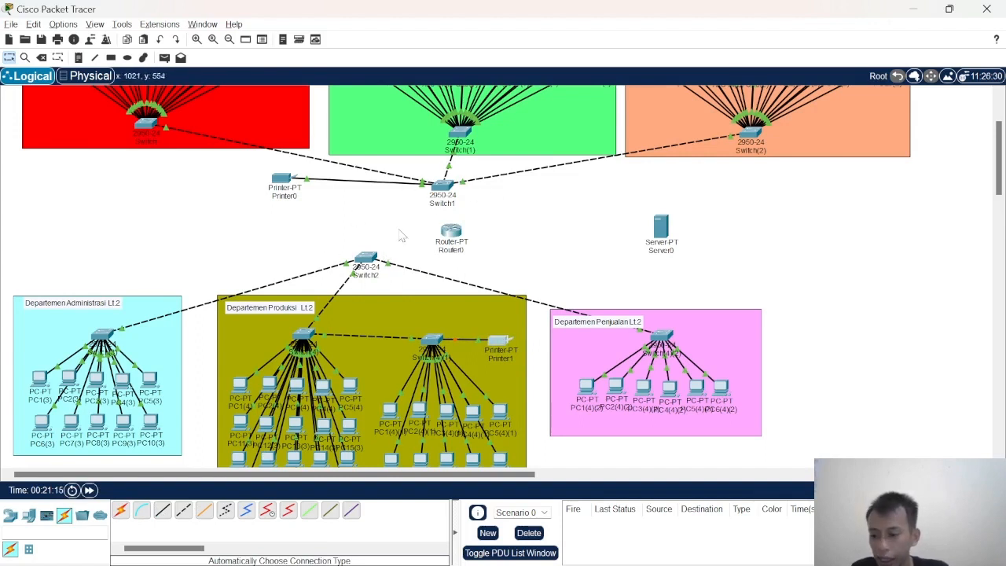
Connect Switch2 and Switch1 to Router0 using automatically chosen connections
left_click(122, 511)
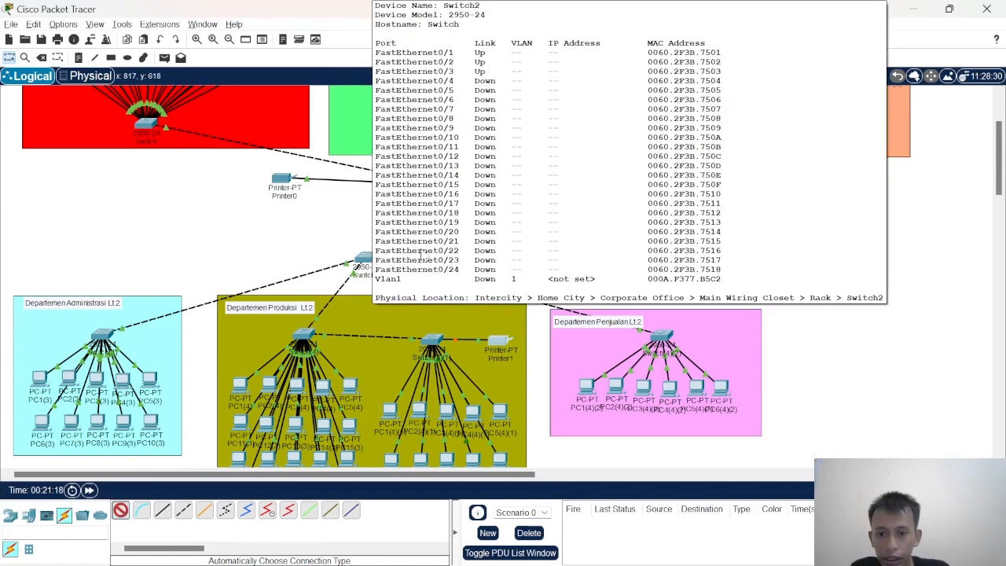
left_click(383, 259)
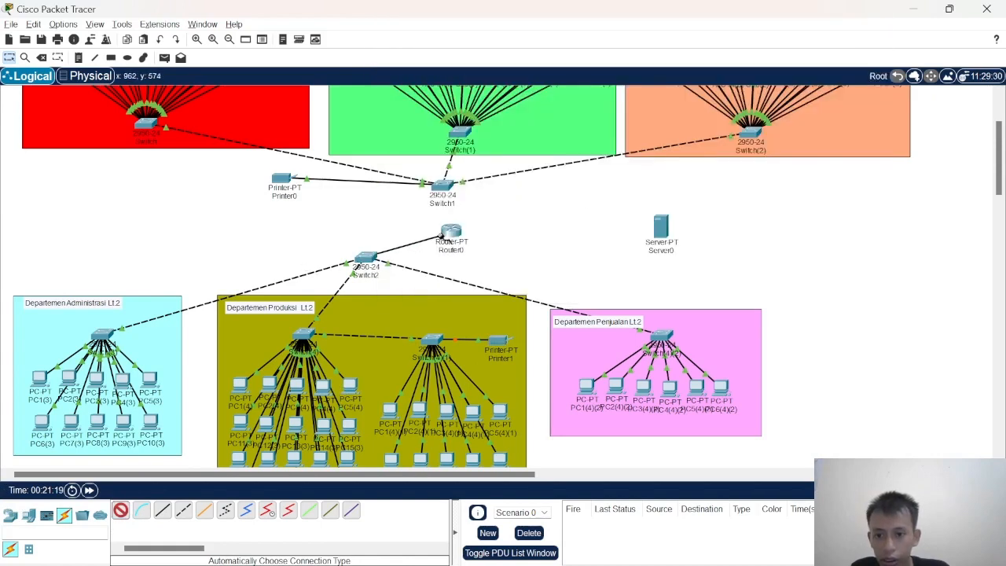
left_click(451, 231)
left_click(122, 512)
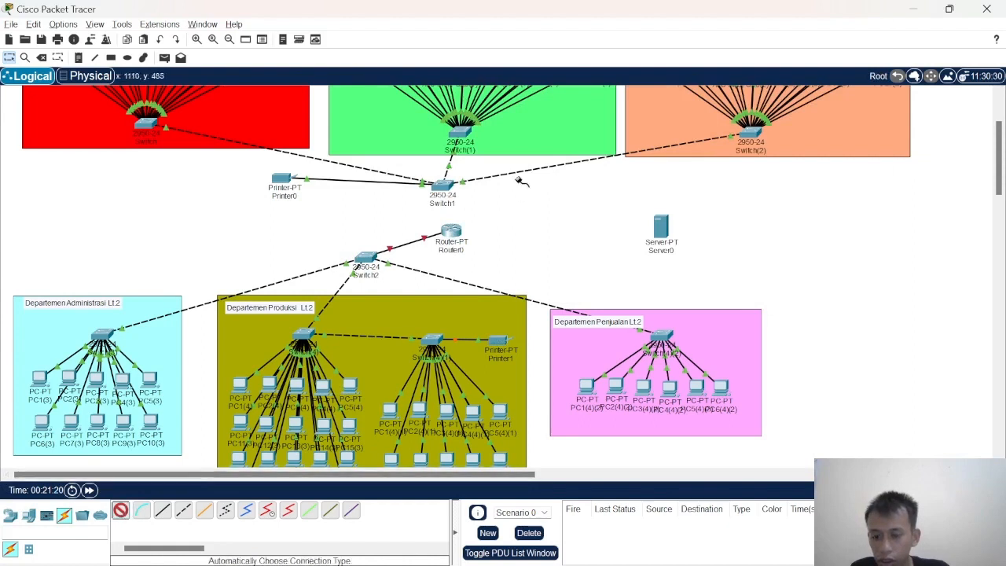
left_click(443, 186)
left_click(451, 231)
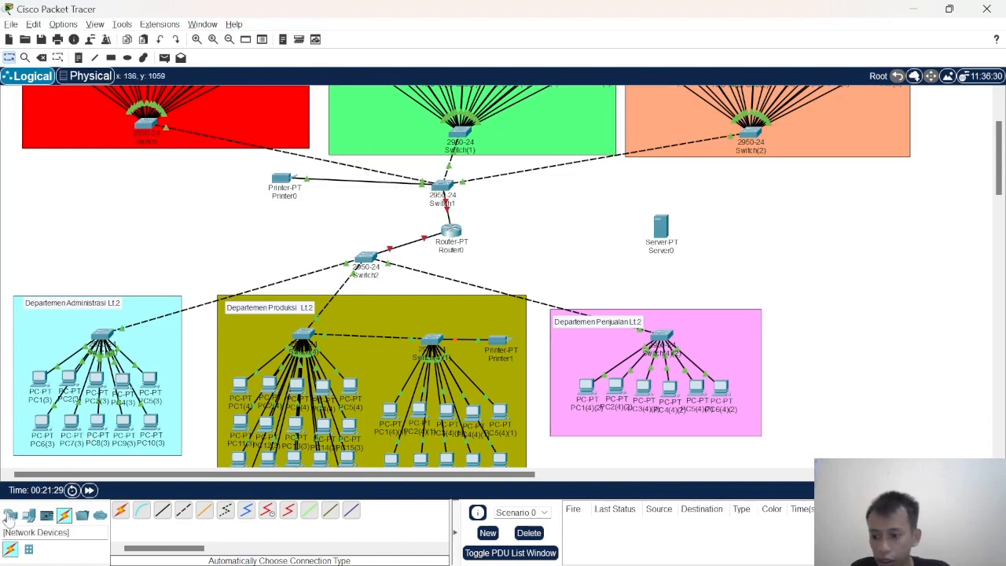
Try to connect Router0 to Server0 with an automatically chosen connection
left_click(120, 510)
left_click(451, 230)
left_click(647, 226)
left_click(647, 226)
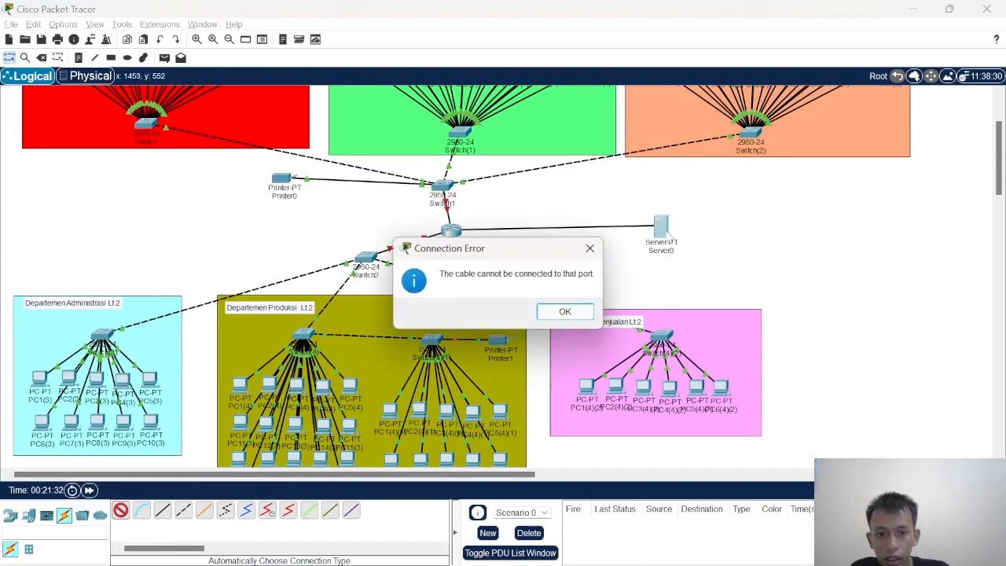
left_click(566, 312)
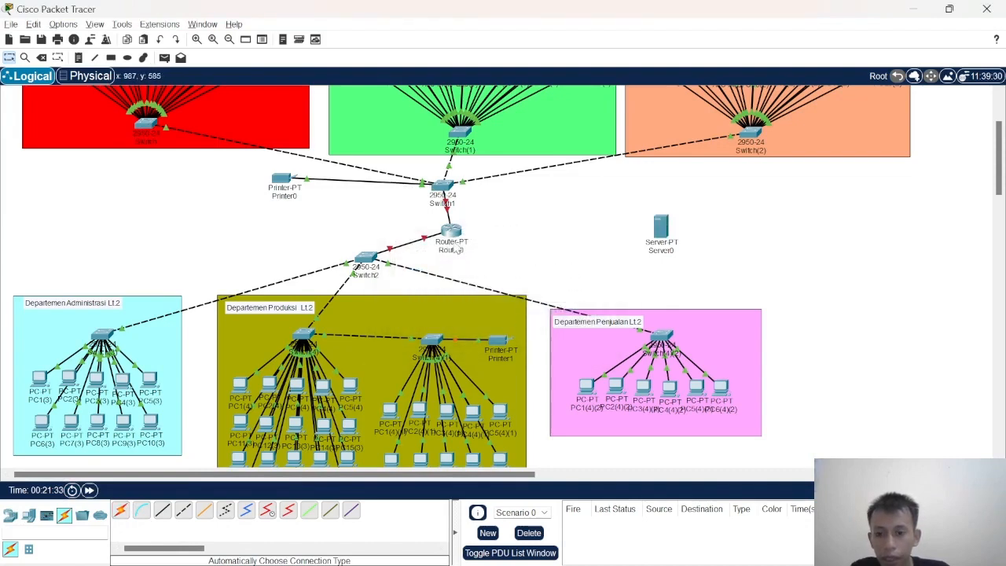
Power off Router0 and remove its two serial modules in the physical device view
left_click(454, 235)
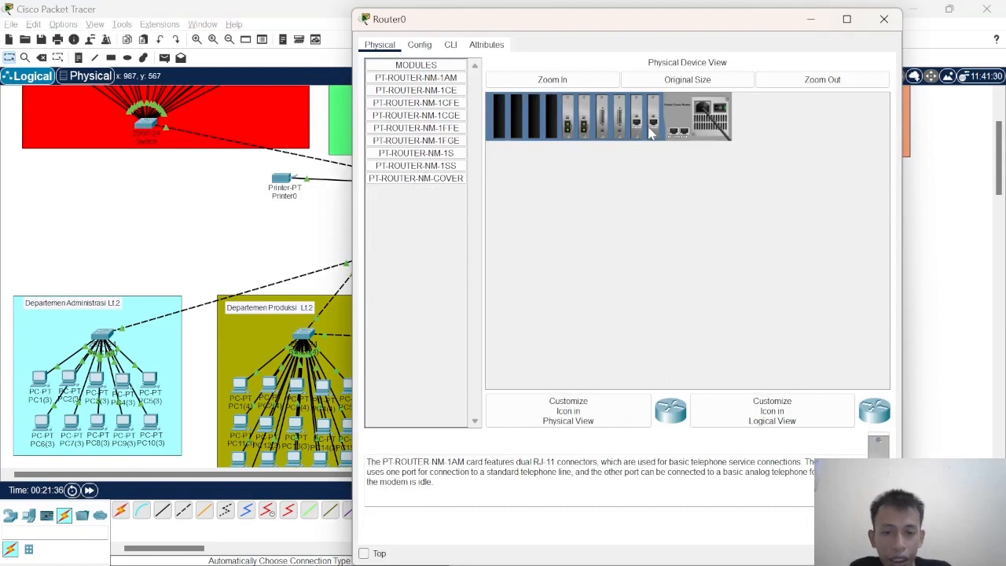
left_click(559, 80)
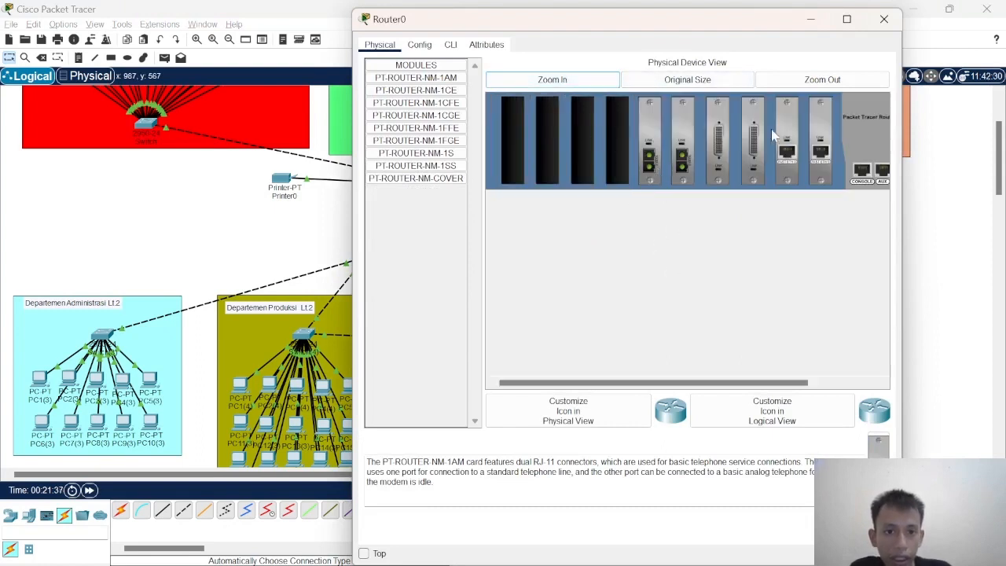
left_click_drag(719, 383, 779, 383)
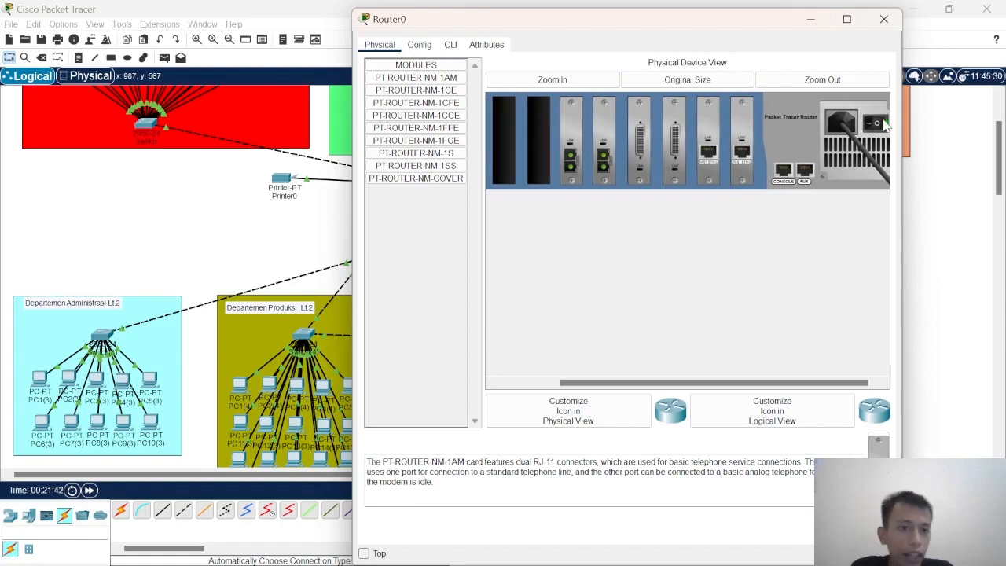
left_click(877, 124)
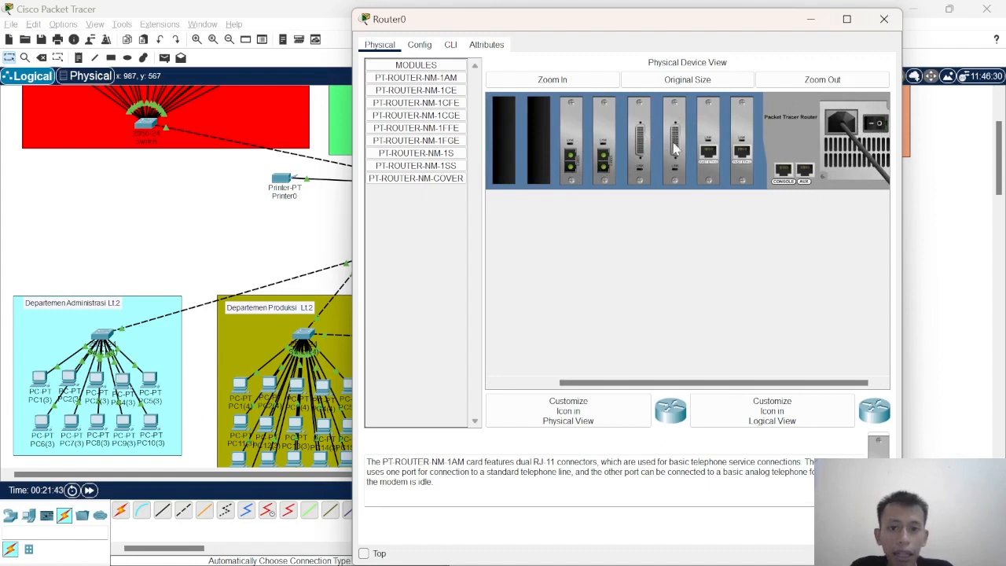
left_click_drag(674, 147, 432, 235)
left_click_drag(639, 141, 426, 248)
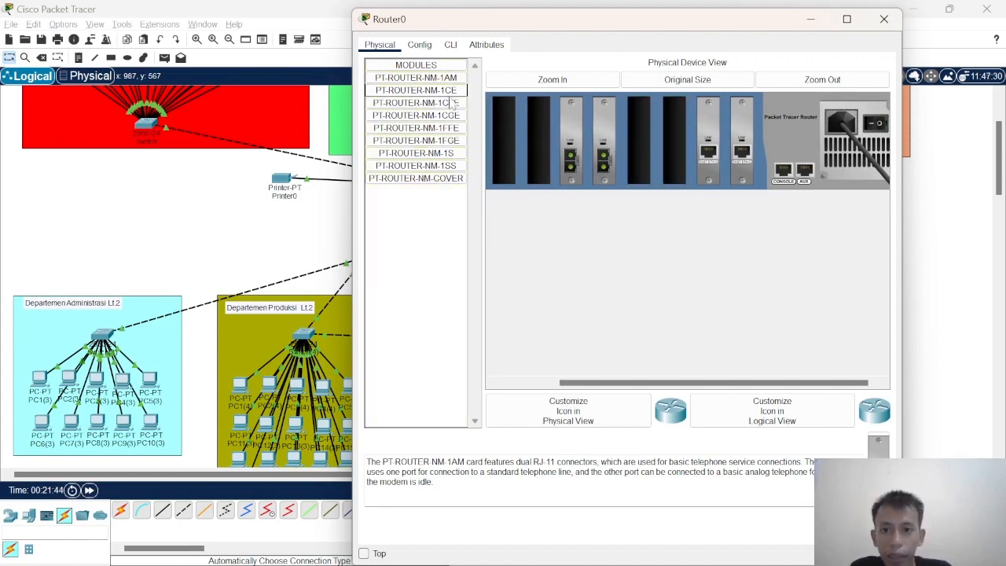
Install PT-ROUTER-NM-1CFE modules in Router0's two emptied slots and power the router back on
left_click_drag(440, 103, 638, 149)
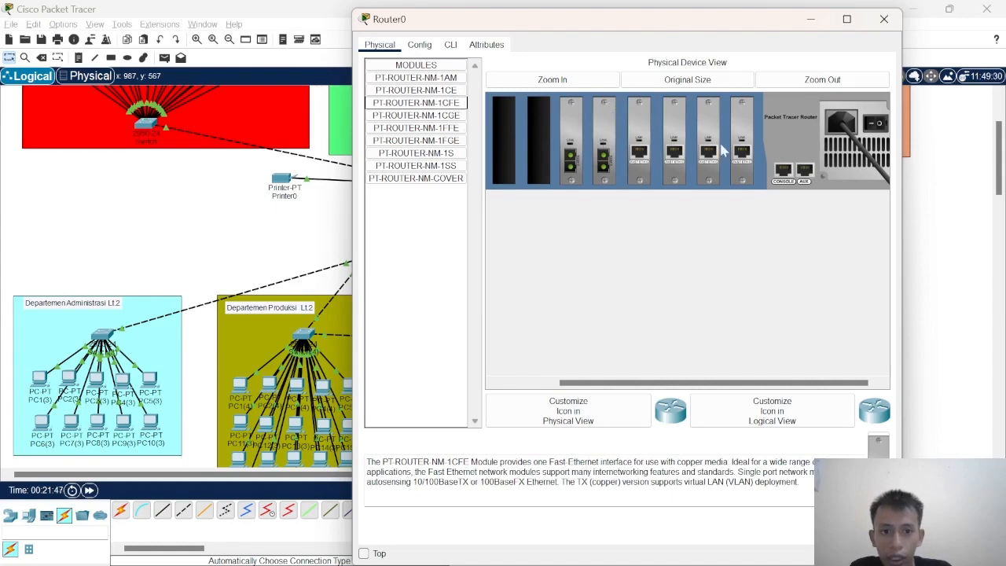
left_click(874, 125)
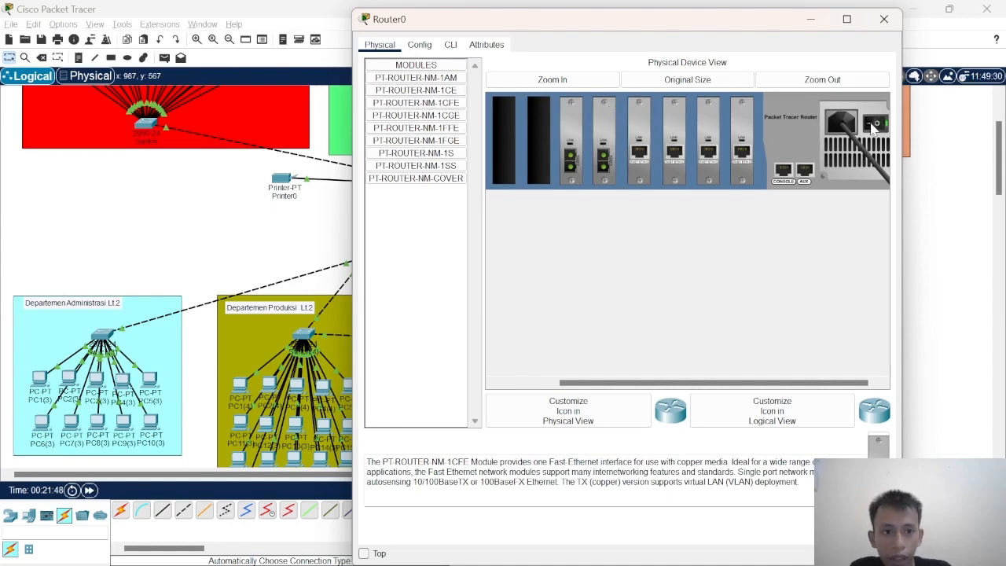
left_click(883, 19)
Connect Router0 to Server0 with an automatically chosen connection, moving the server closer and aligning the router directly below Switch1
left_click(120, 510)
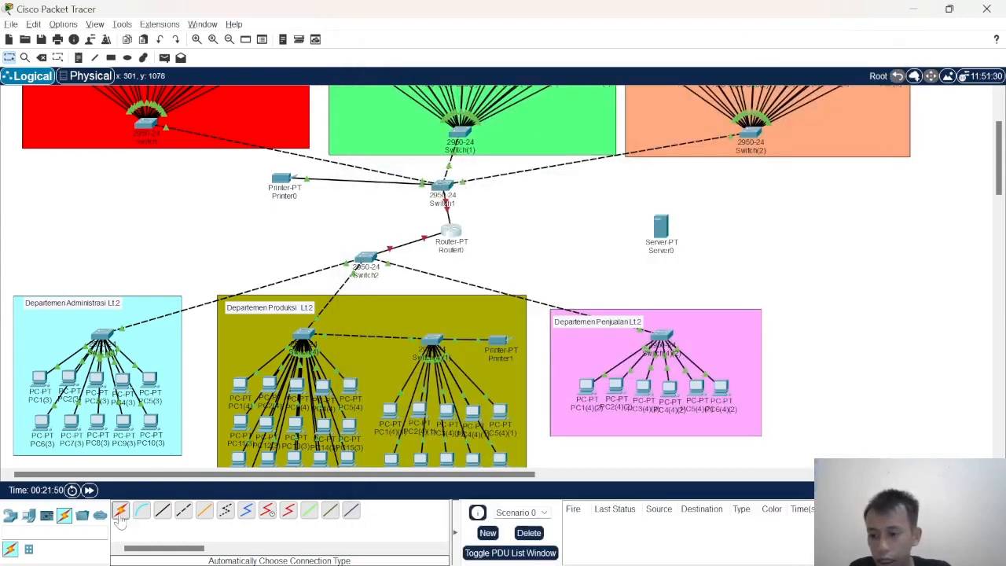
left_click(451, 230)
left_click(656, 235)
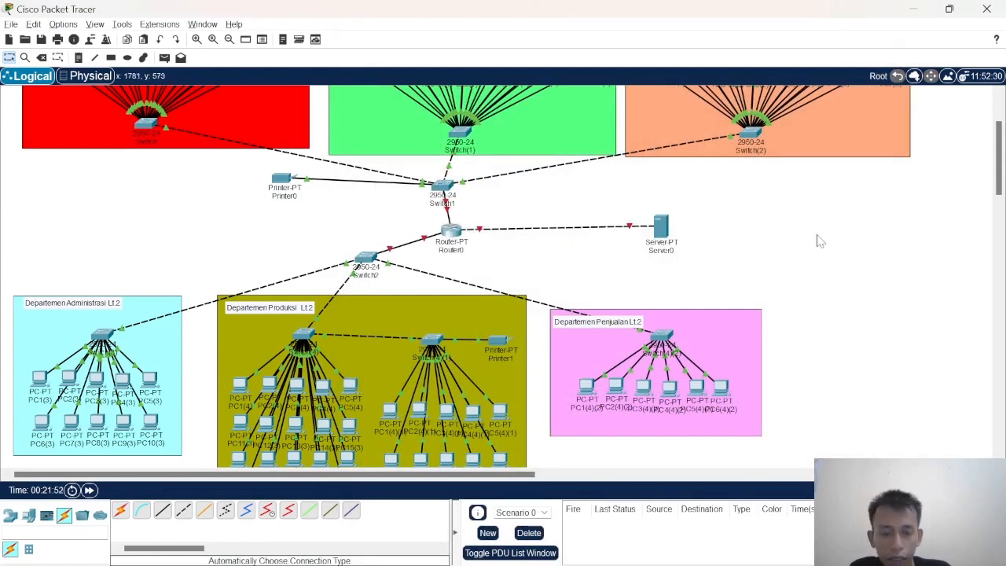
left_click_drag(664, 229, 619, 234)
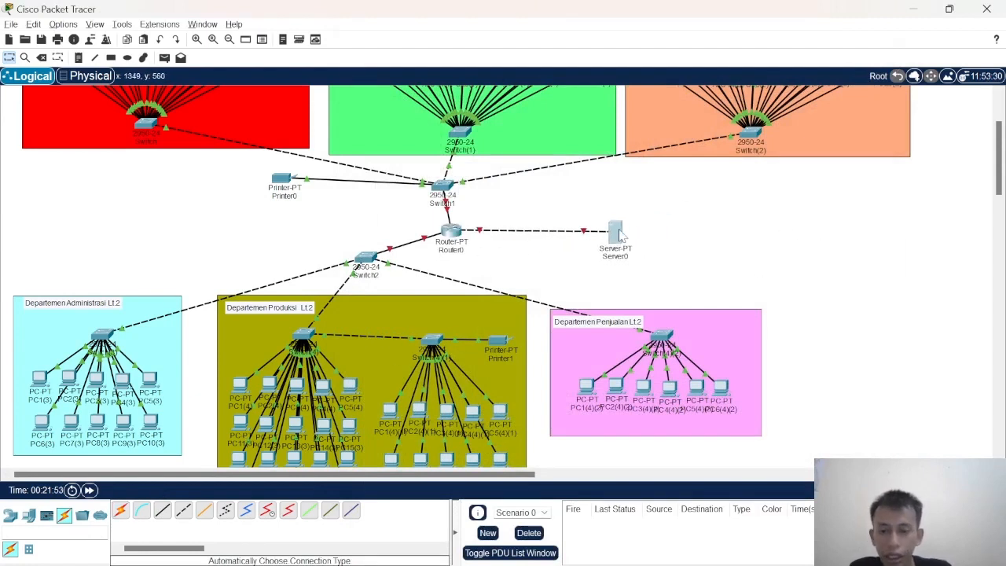
left_click_drag(453, 231, 445, 236)
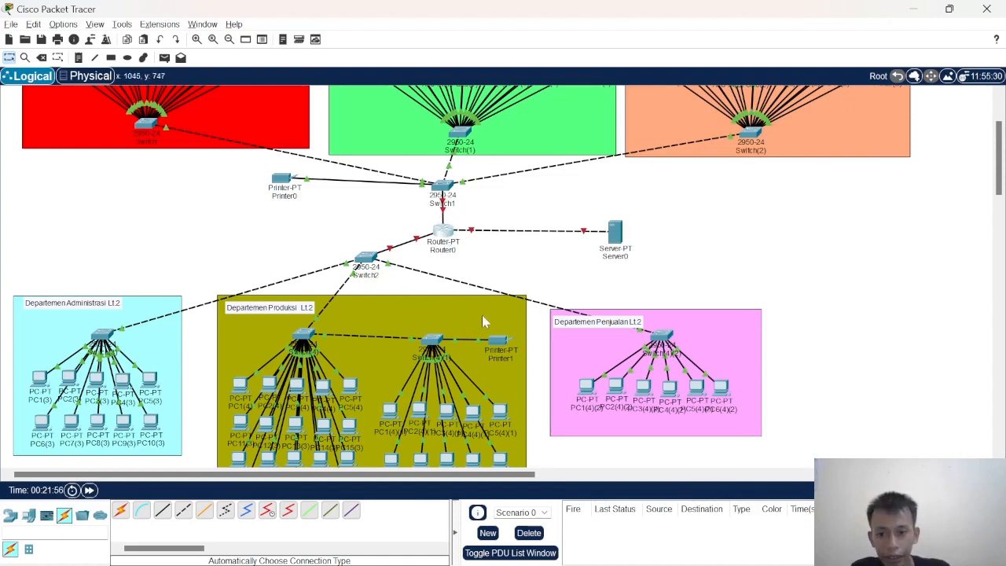
Add a text note reading "192.168.1.2 - 192.168.1.21" just below the Departemen Keuangan area
scroll(496, 275, "up", 3)
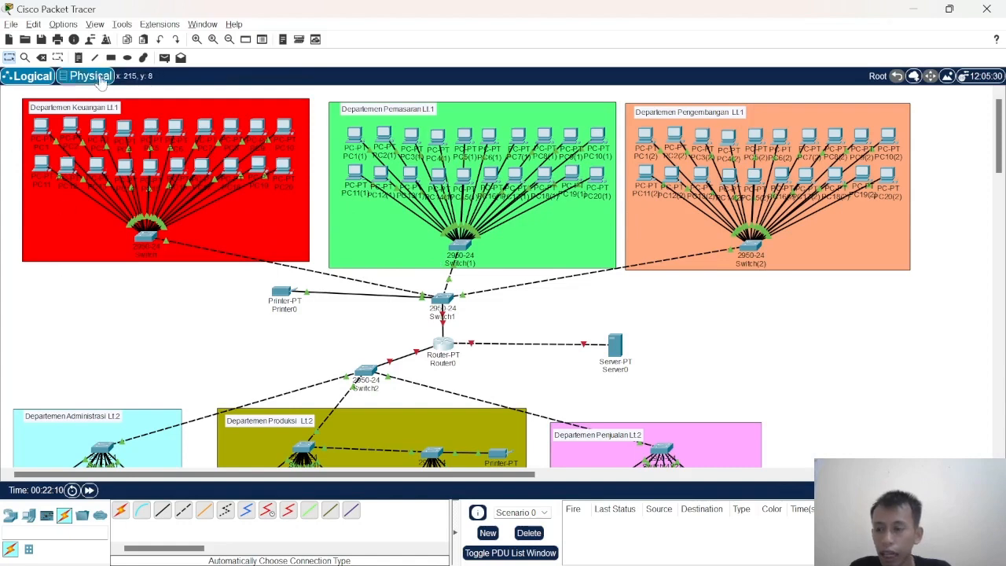
left_click(79, 58)
left_click(21, 272)
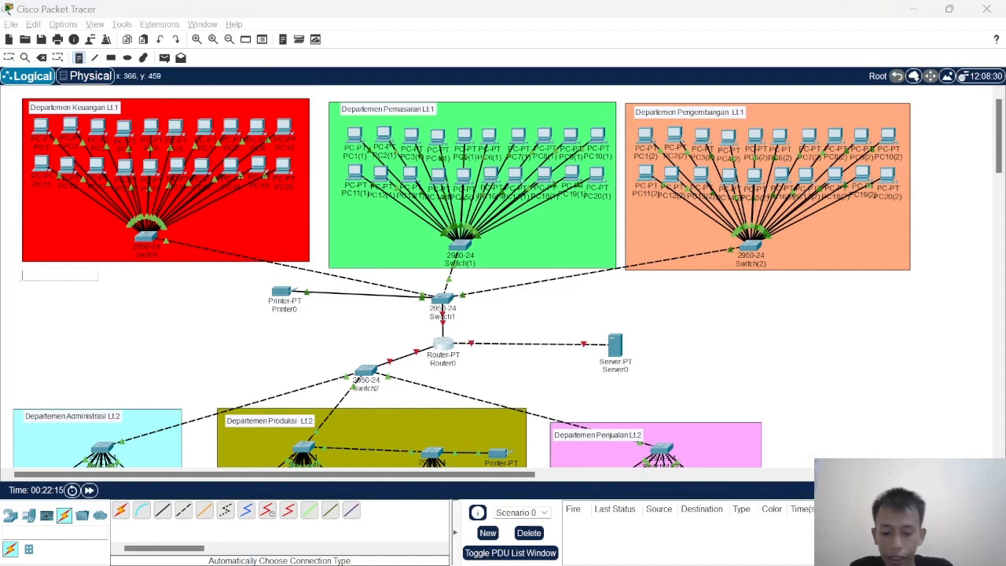
type("192.168.1.")
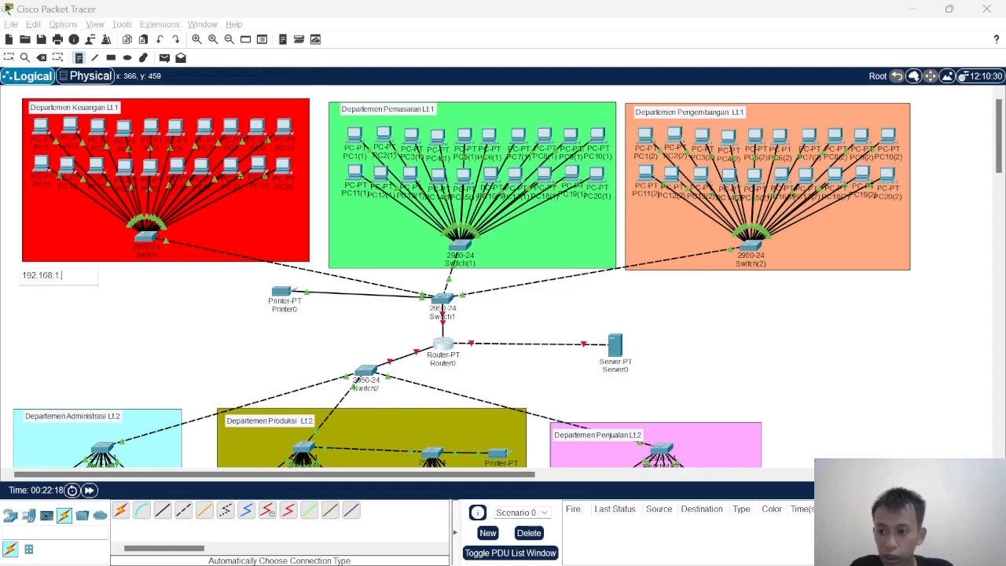
type("2")
key("Return")
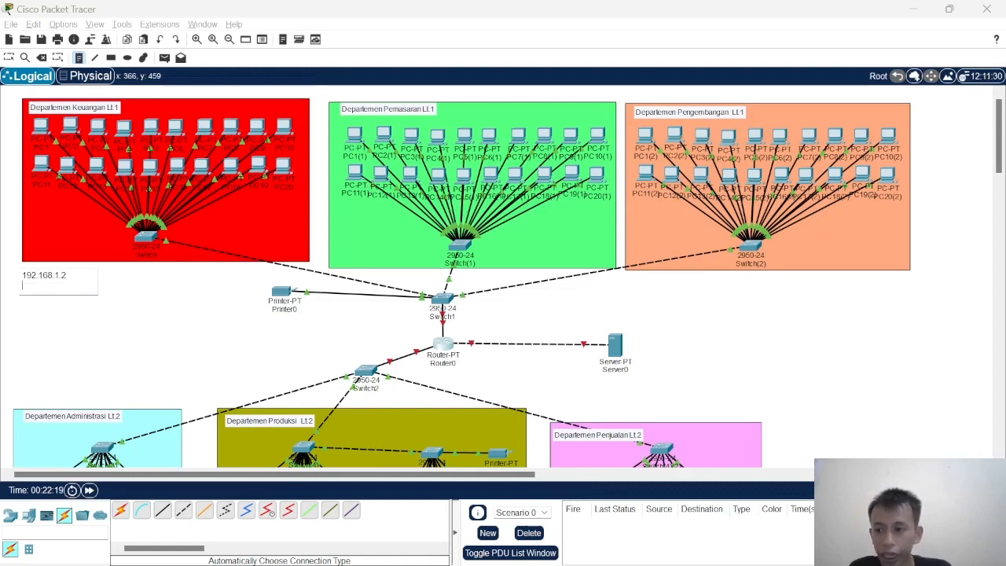
key("BackSpace")
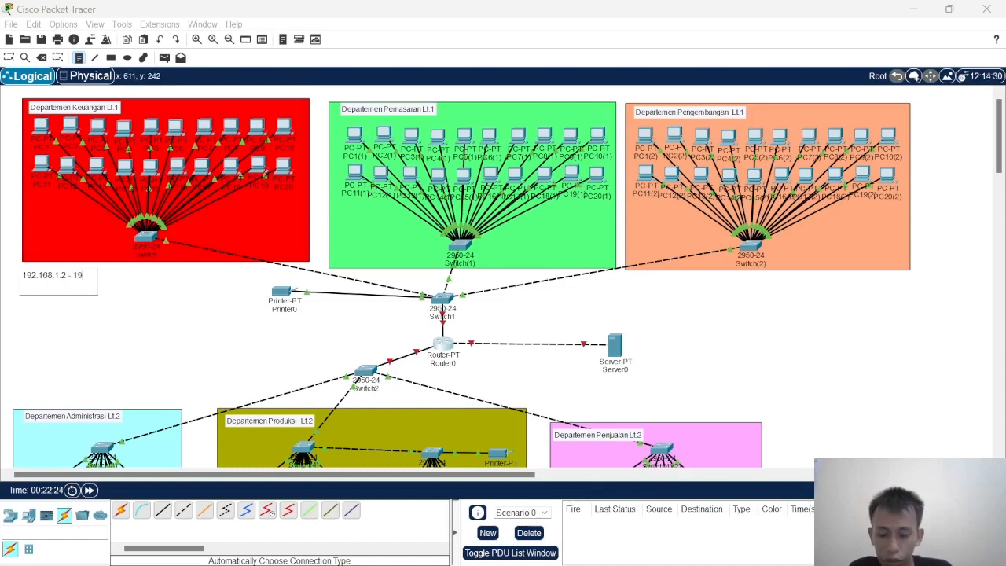
type("- 192.168.1.21")
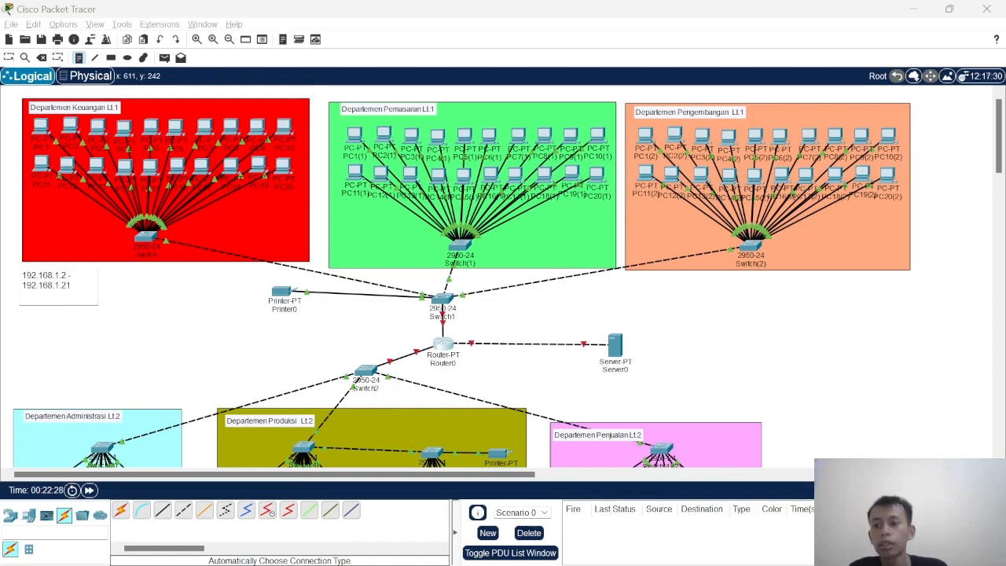
key("Escape")
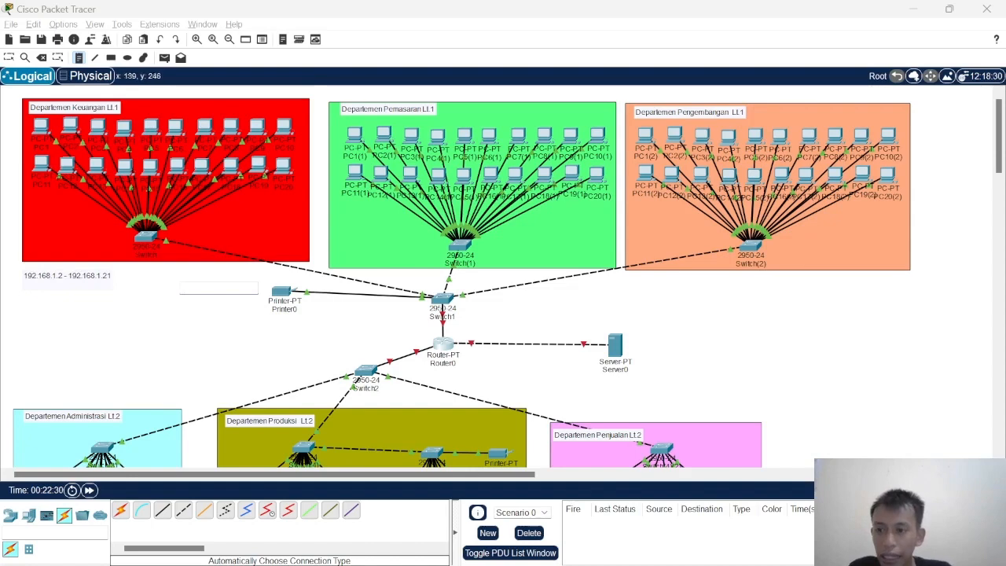
Move the address range note up against the lower edge of the Departemen Keuangan area
double_click(87, 275)
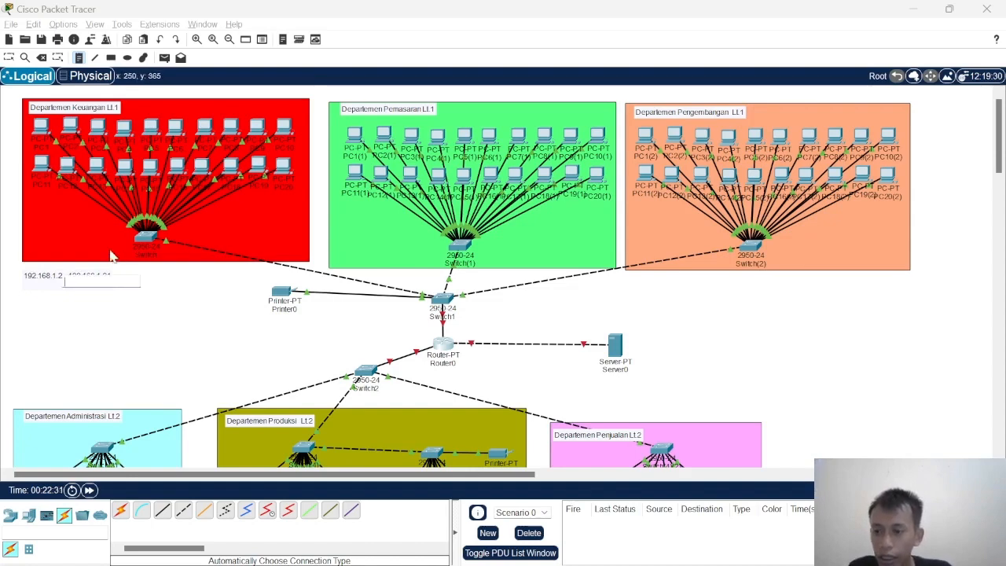
key("Escape")
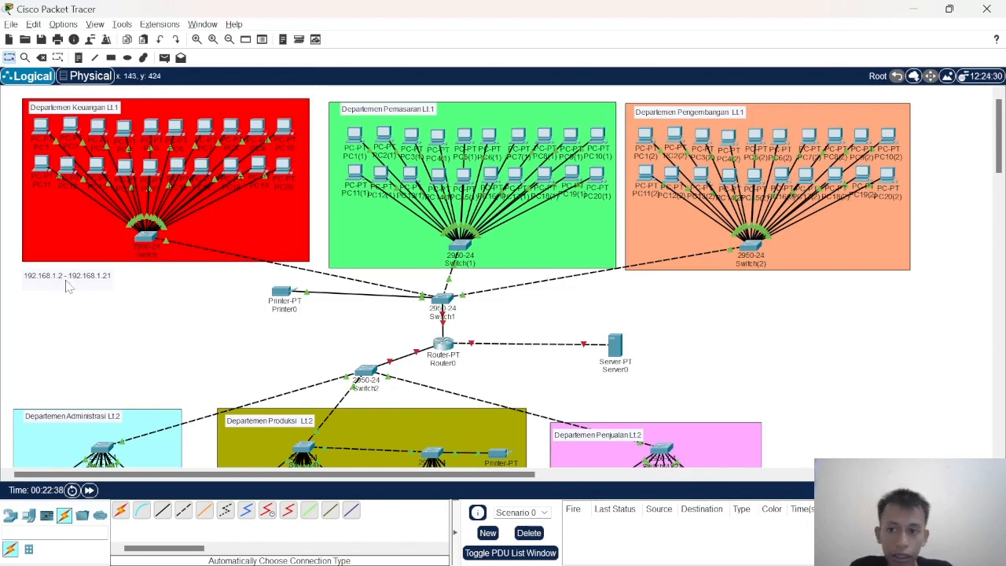
left_click_drag(78, 293, 82, 277)
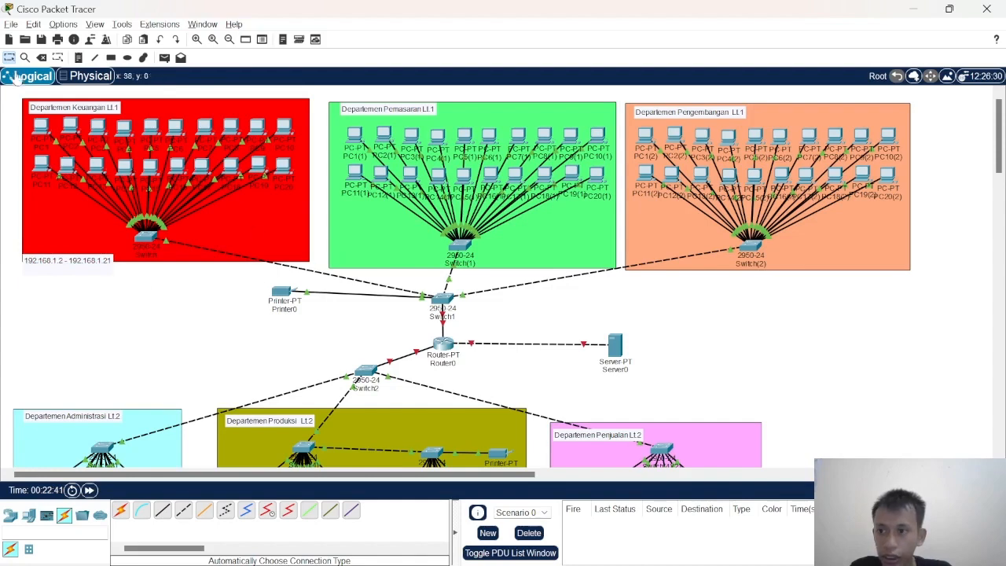
Add a text note reading "192.168.1.22 - 192.168.1.41" at the lower edge of the Departemen Pemasaran area
left_click(79, 57)
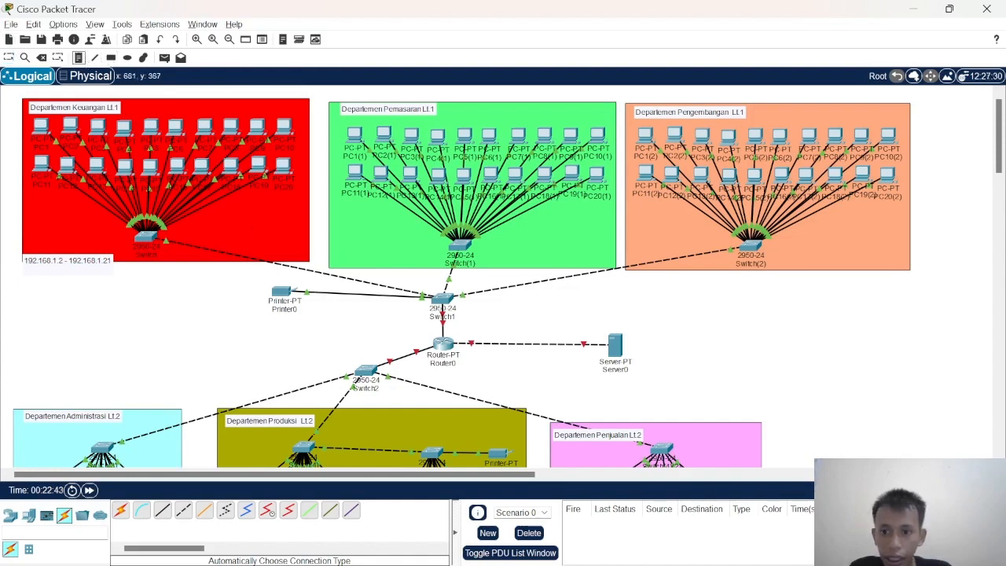
left_click(335, 269)
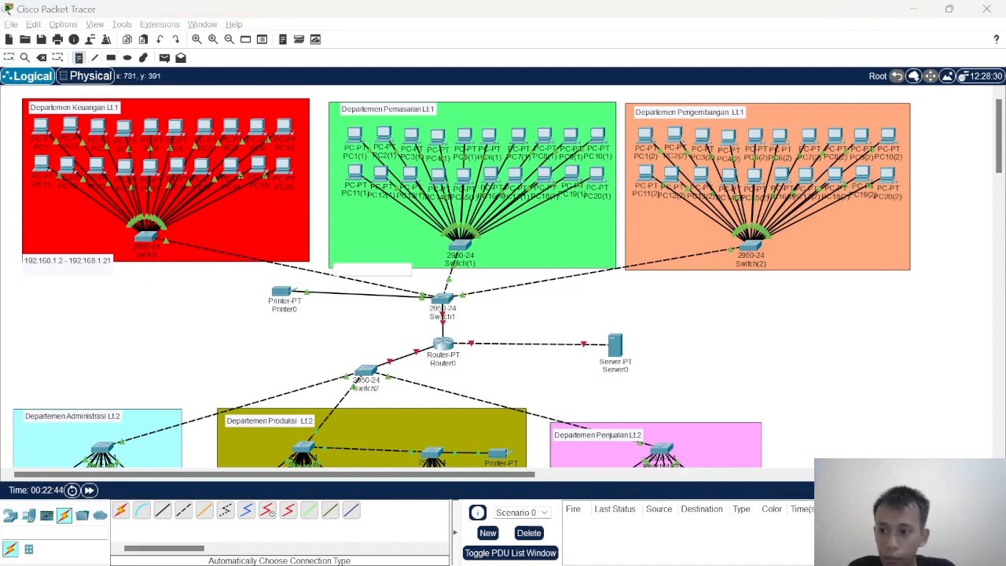
type("192.168.1")
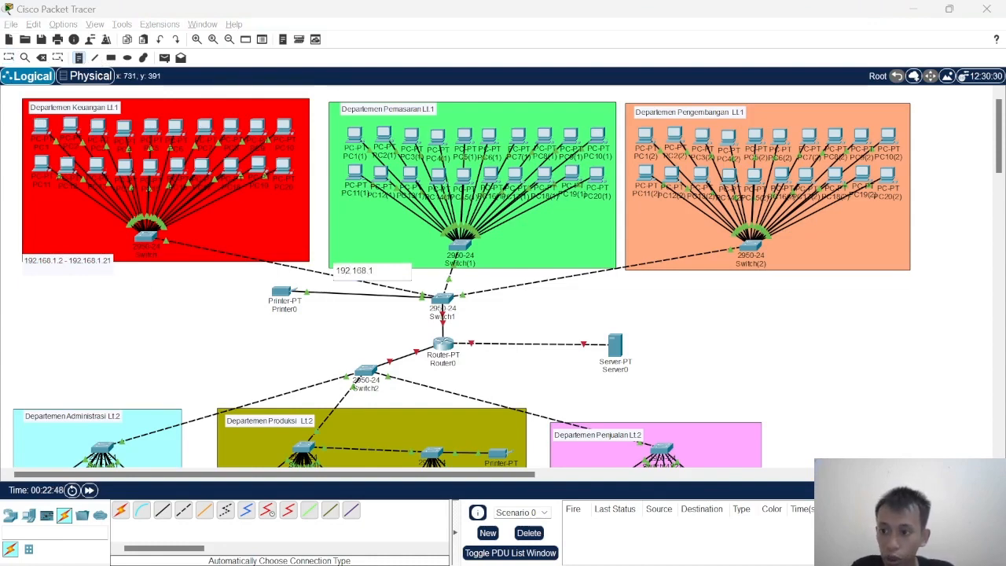
type(".22 - ")
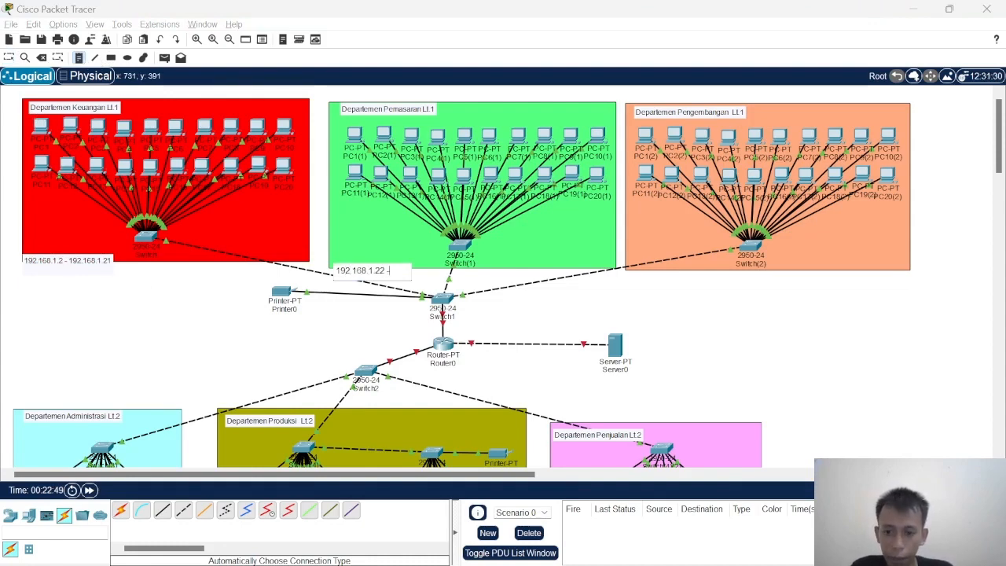
type("192.158")
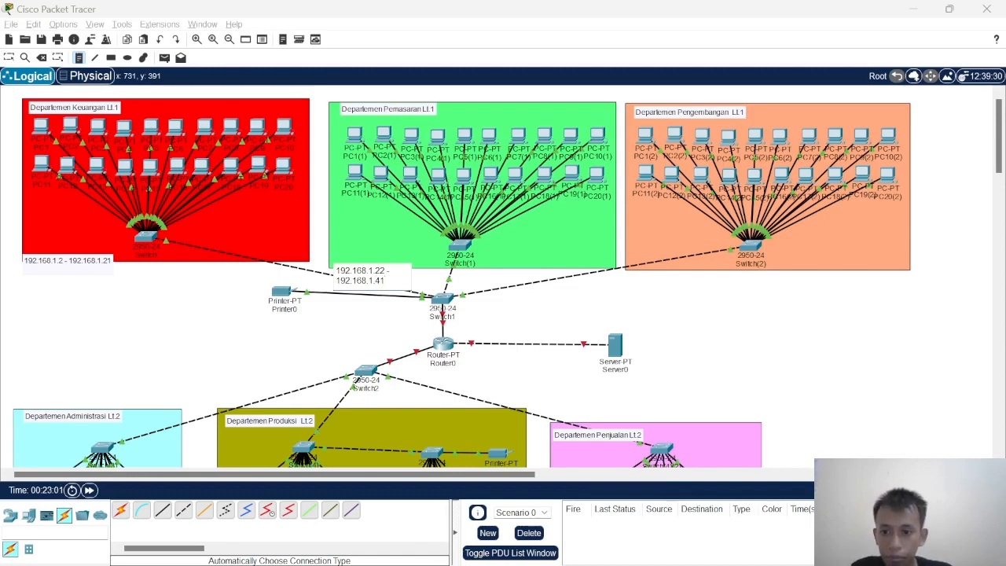
key("Return")
left_click(361, 240)
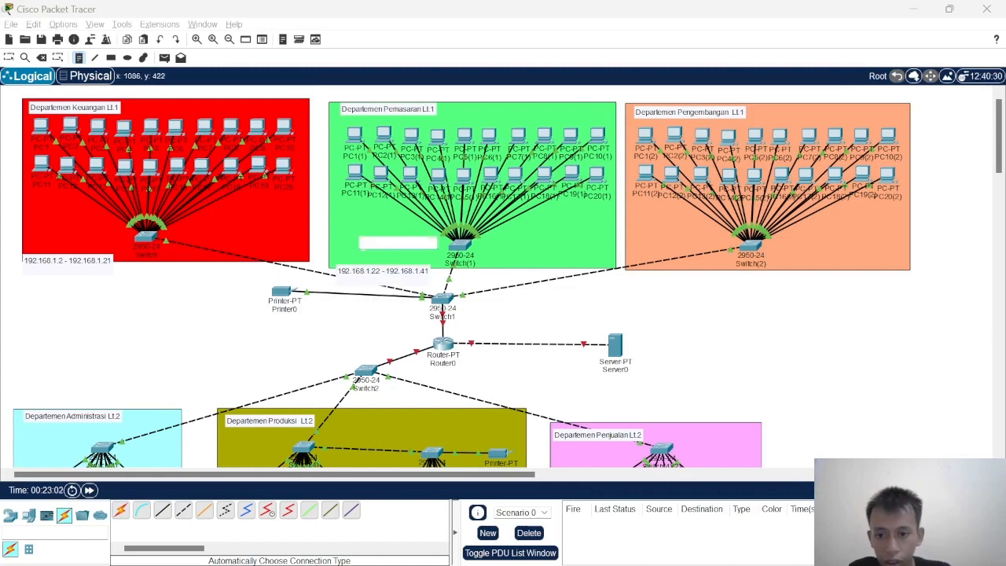
Add a note reading "192.168.1.42 - 192.168.1.61" below the Departemen Pengembangan area and move it up against the area's lower edge
left_click(625, 273)
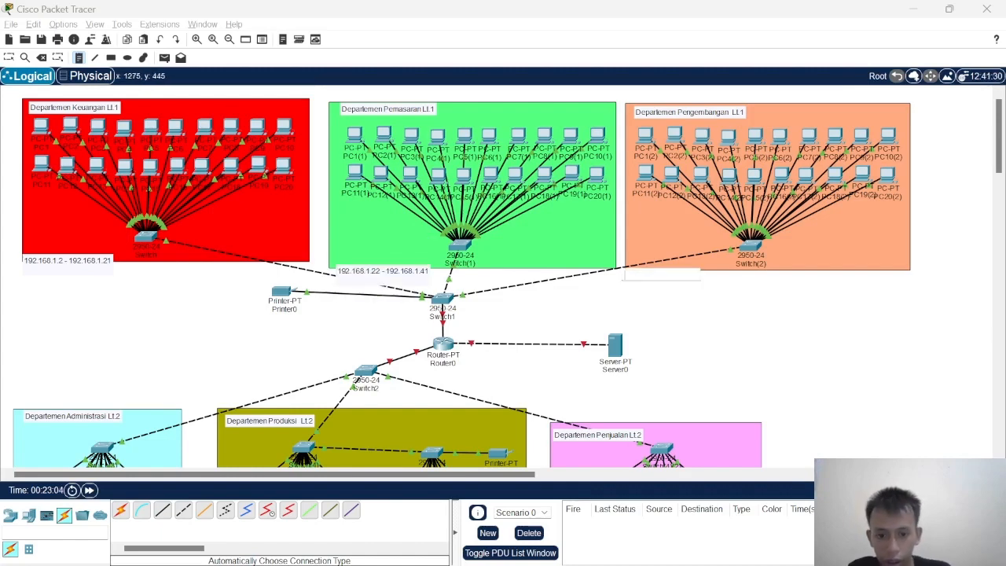
type("192.1")
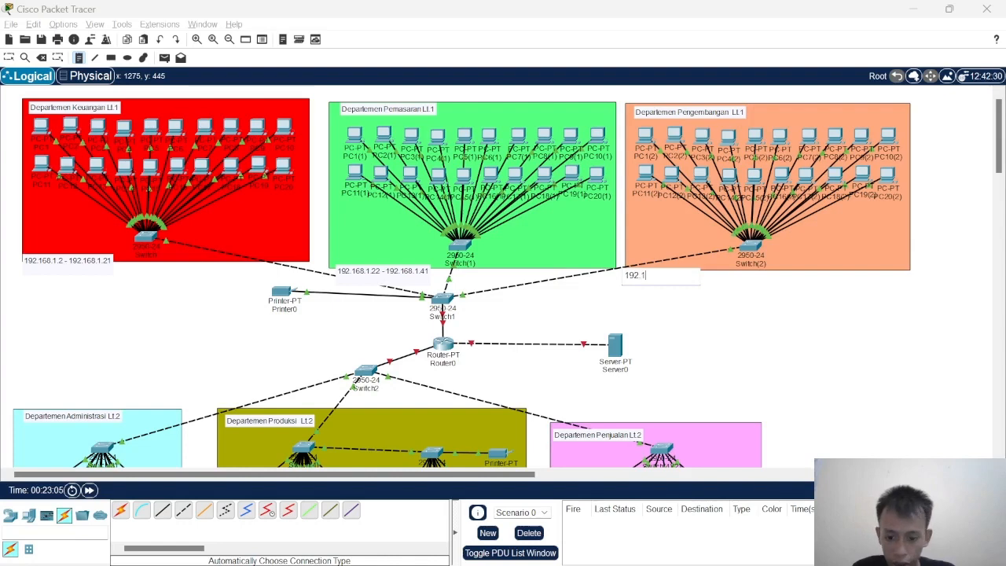
type("68.1.42")
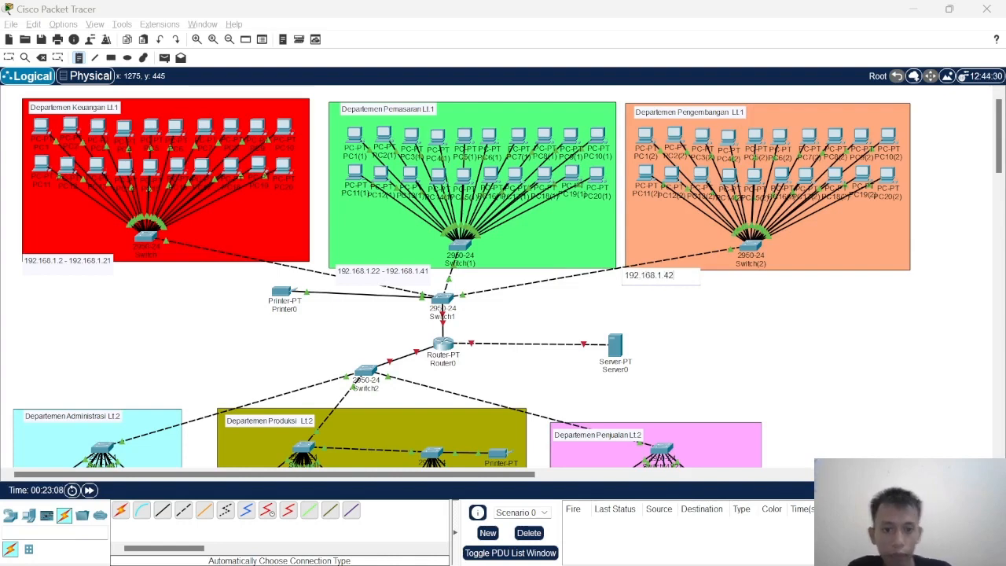
type(" - 192.1")
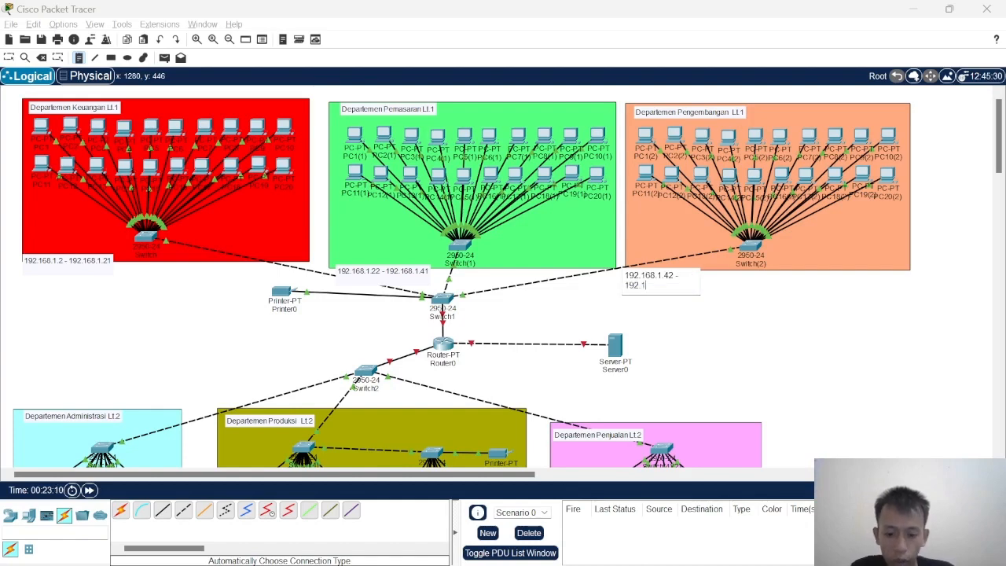
type("68.1.61")
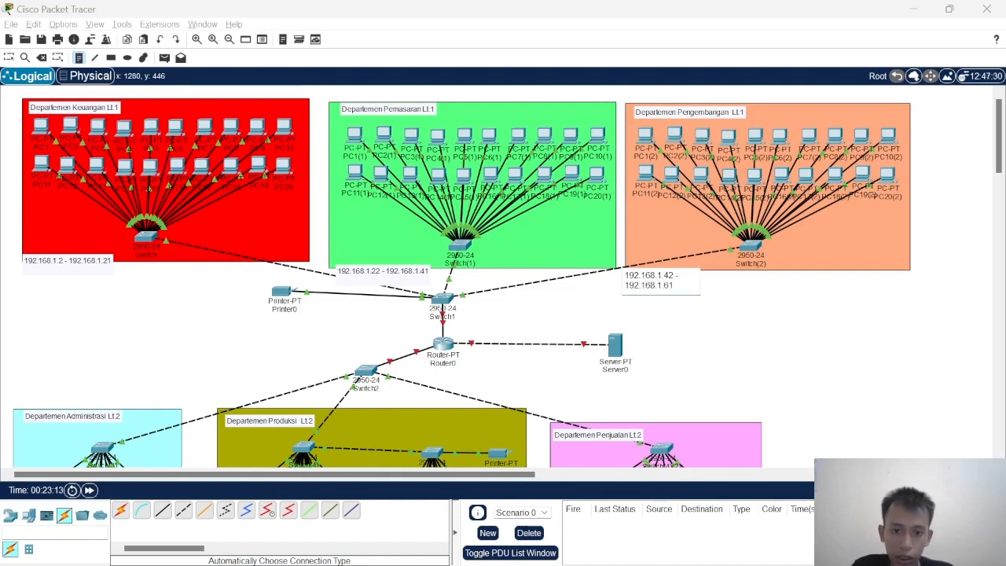
left_click(590, 295)
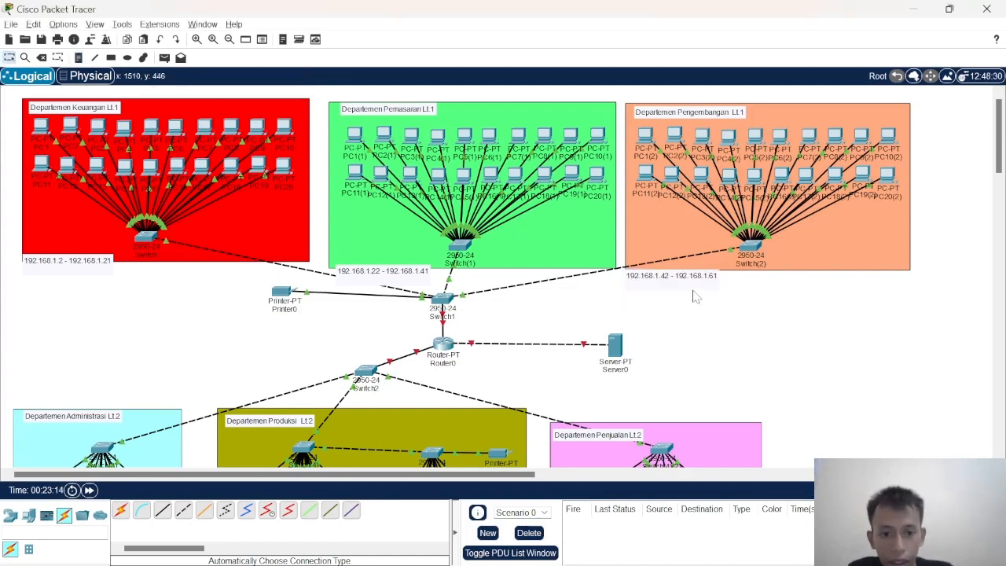
left_click_drag(693, 295, 695, 286)
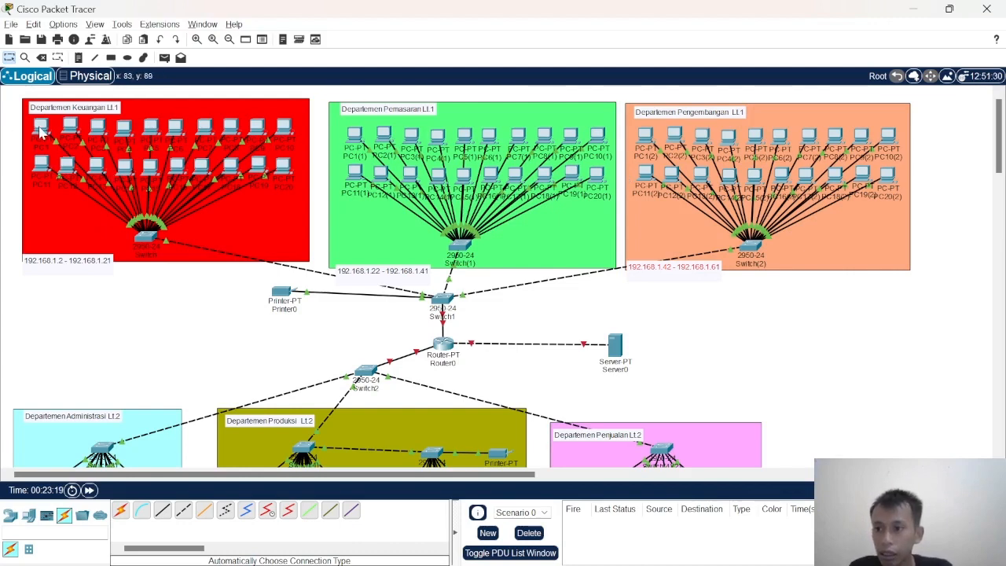
Clear the IPv4 address and subnet mask in the IP configuration of PC1 in Departemen Keuangan
left_click(41, 130)
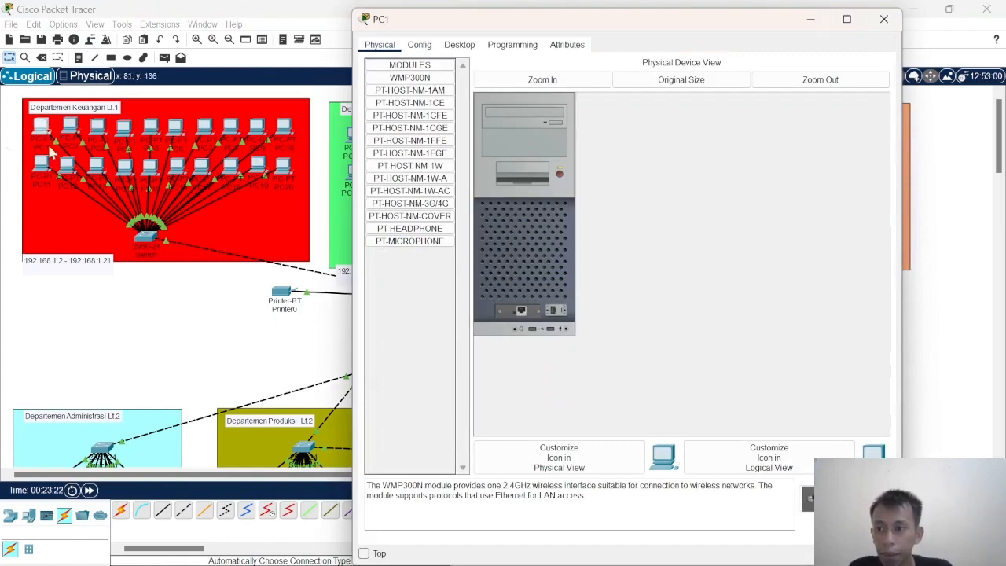
left_click(459, 45)
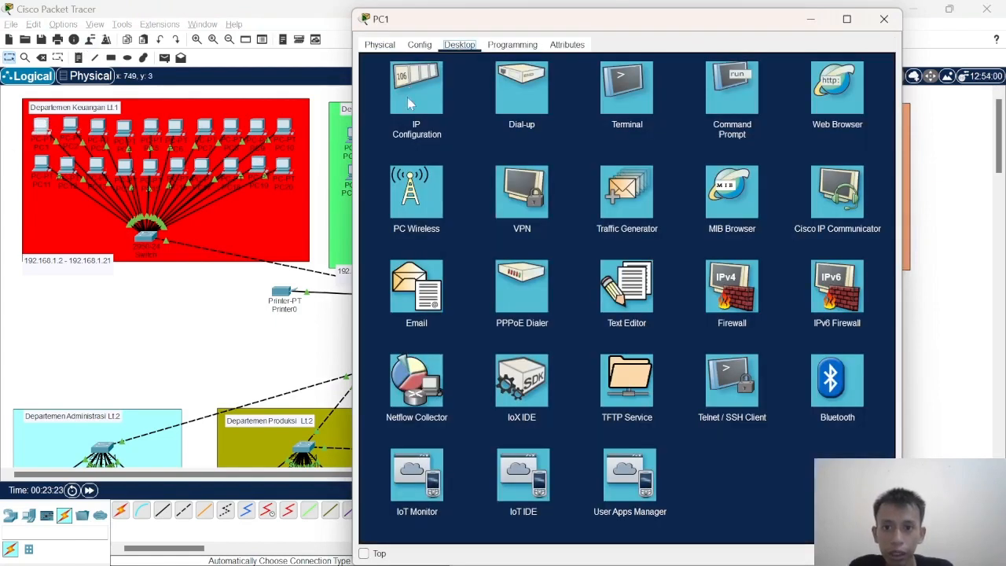
left_click(414, 97)
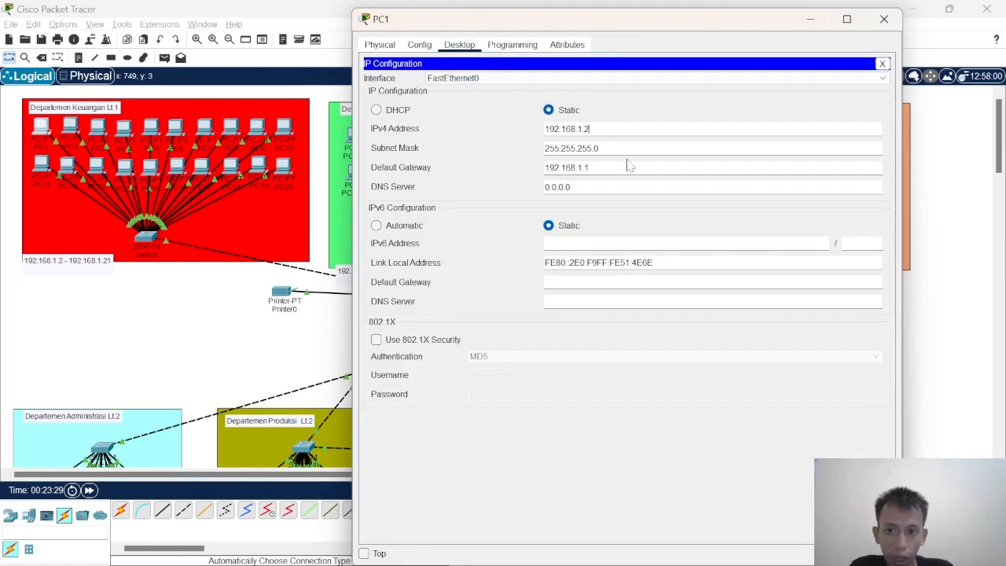
left_click(591, 168)
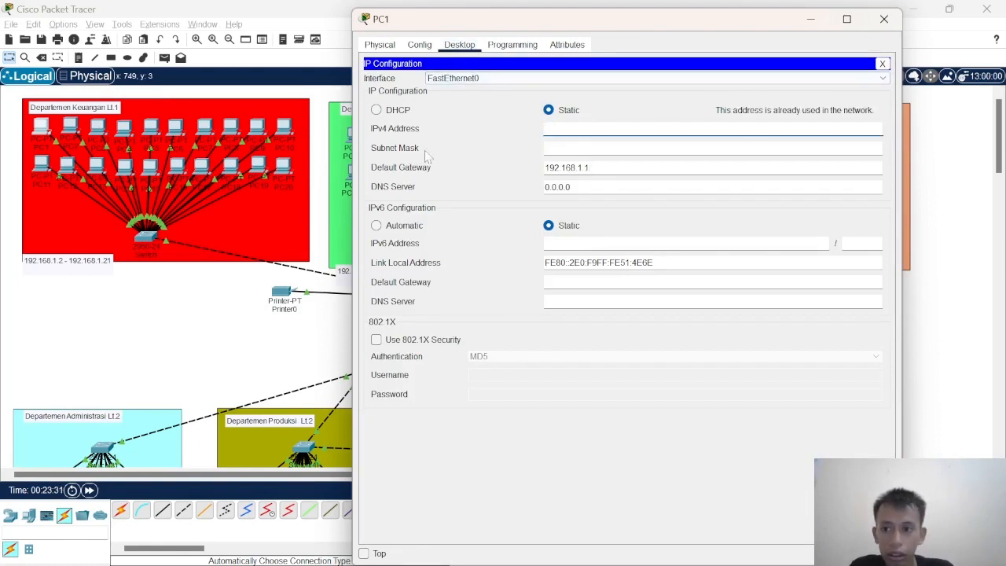
left_click(883, 18)
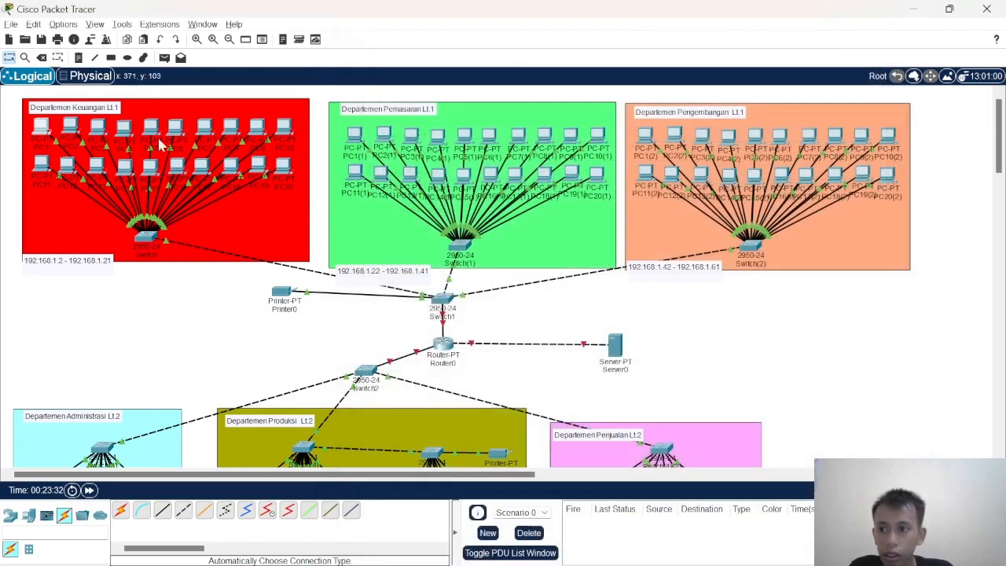
Clear the duplicate IPv4 address and subnet mask in the IP configuration of PC1(1) in Departemen Pemasaran
left_click(354, 135)
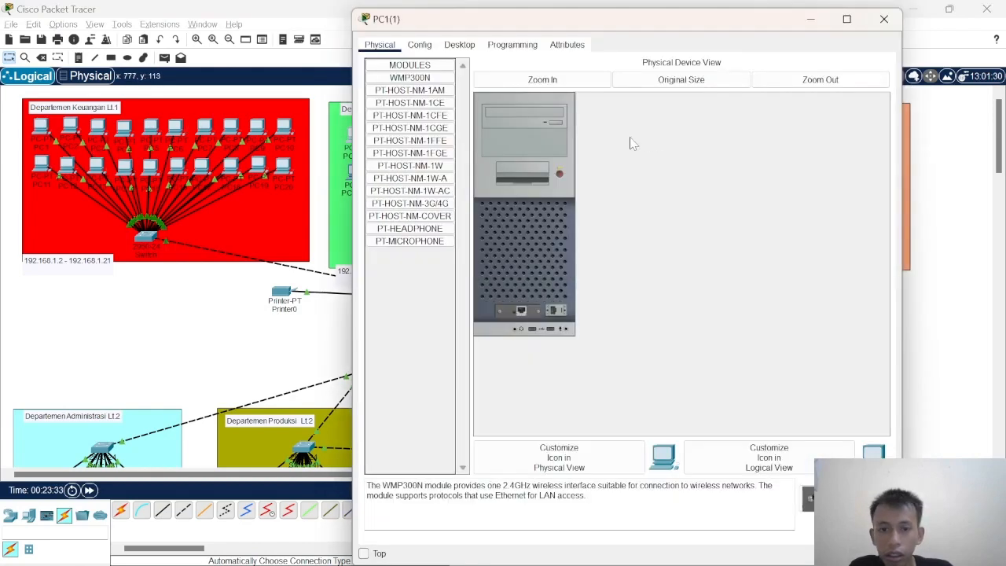
left_click(419, 44)
left_click(459, 44)
left_click(423, 94)
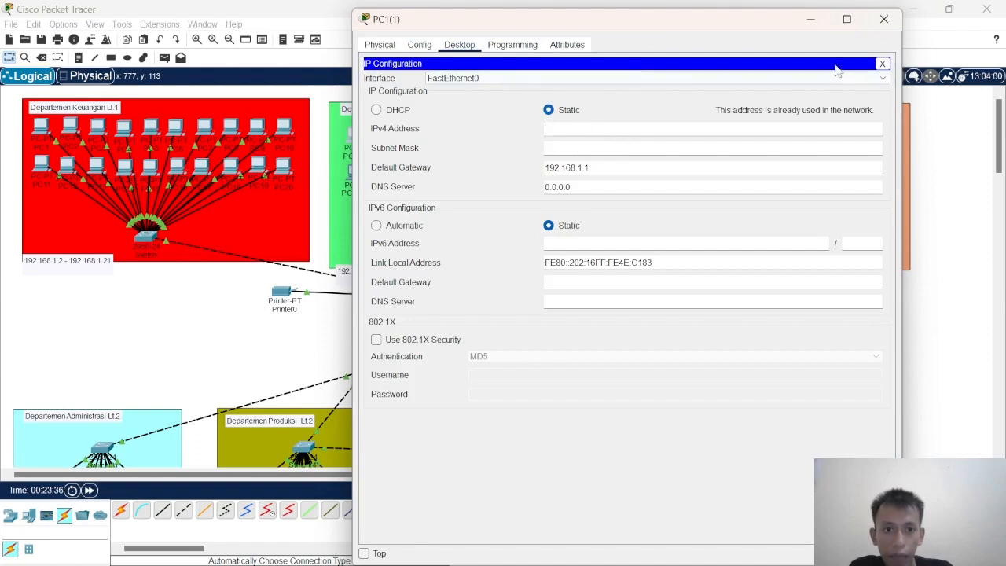
left_click(884, 19)
Delete the duplicate IPv4 address from the IP configuration of PC1(2) in Departemen Pengembangan
left_click(636, 138)
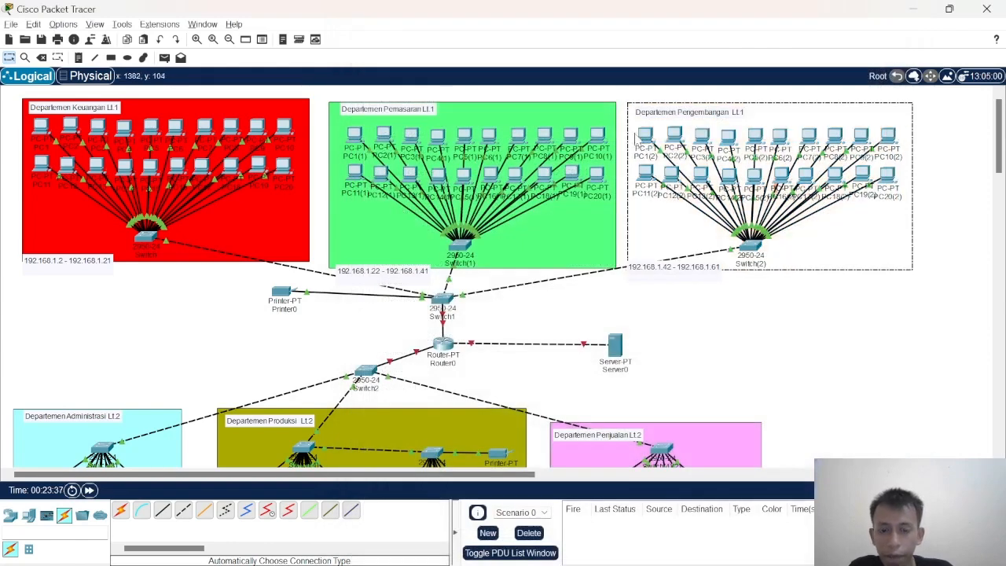
left_click(644, 136)
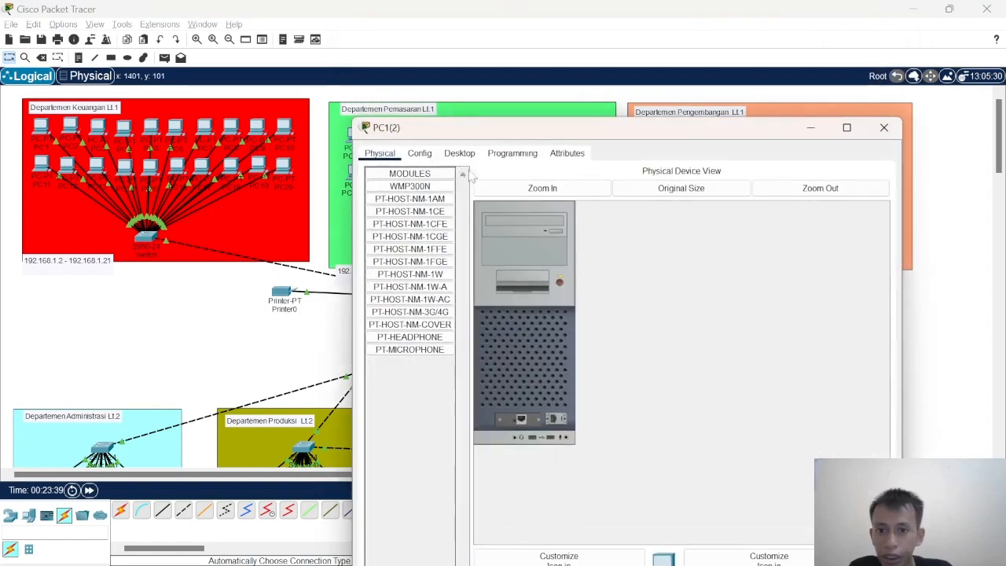
left_click(459, 153)
left_click(415, 206)
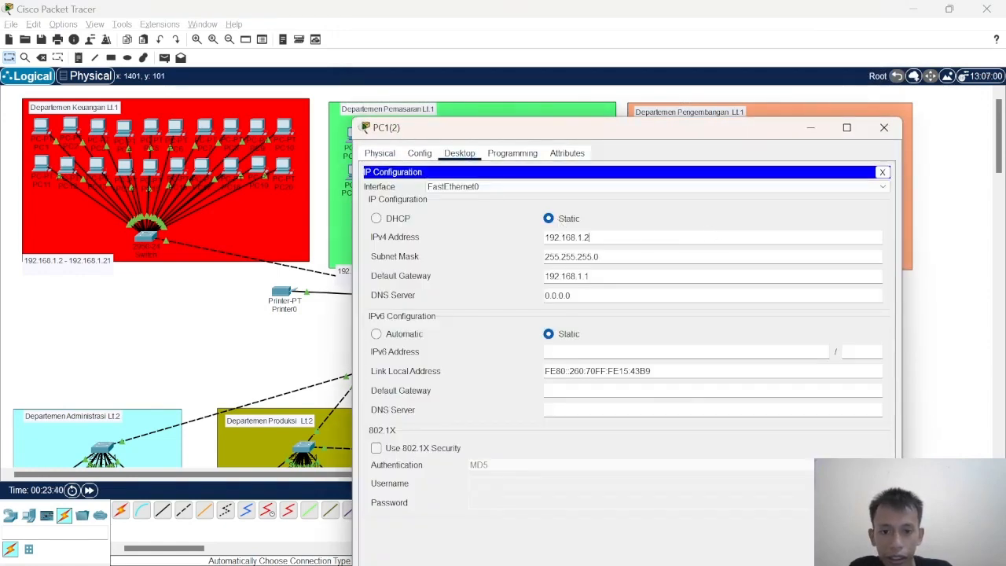
left_click_drag(587, 237, 451, 235)
key("BackSpace")
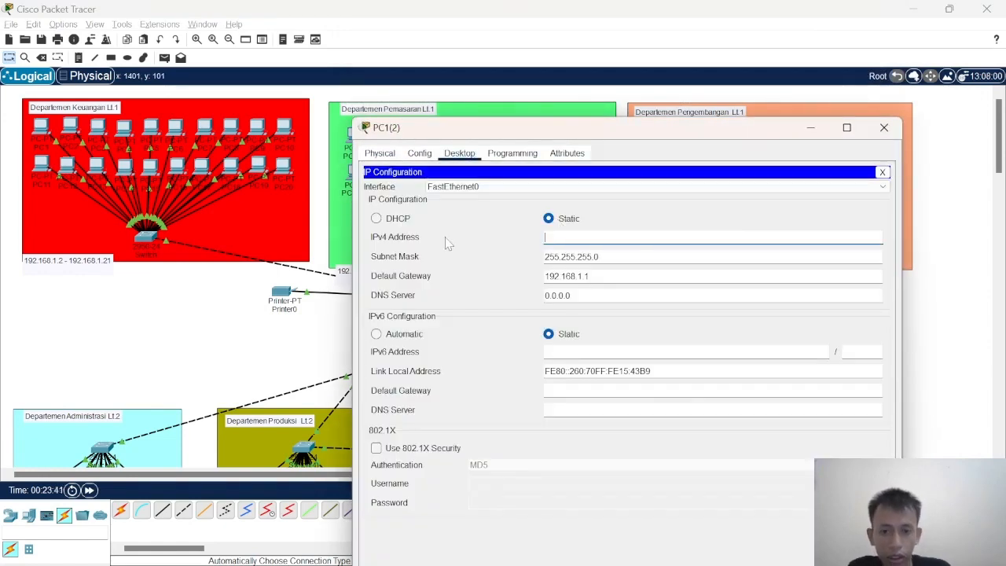
left_click(883, 126)
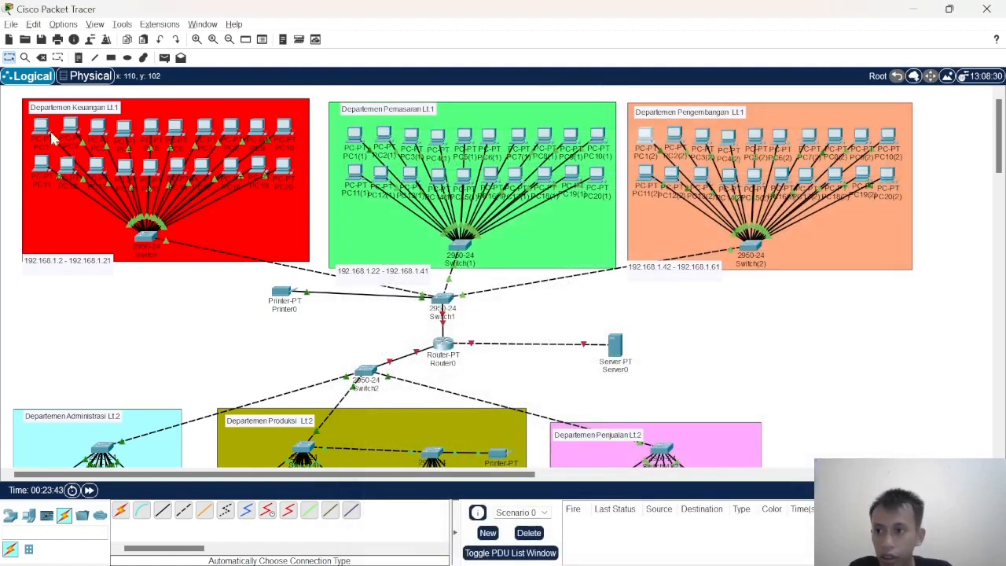
Set PC1's static IPv4 address in Departemen Keuangan to 192.168.1.2, accept the default subnet mask and close its configuration
left_click(68, 137)
left_click(428, 107)
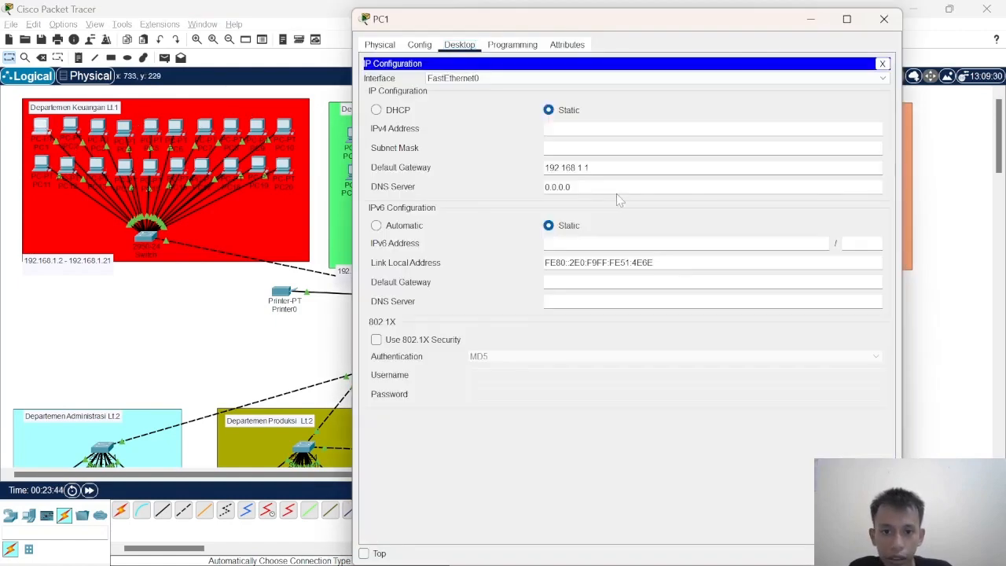
type("192.")
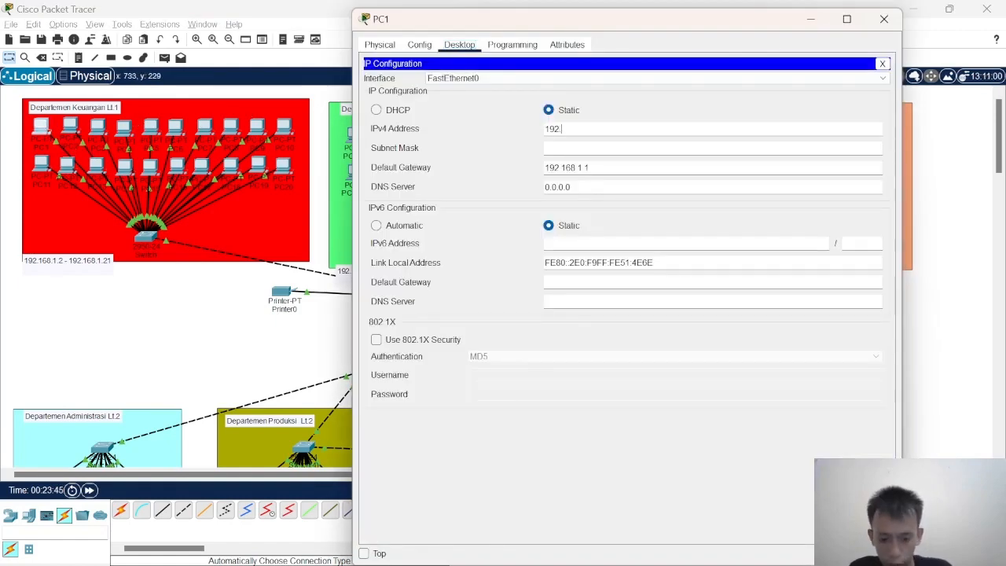
type("168.1.2")
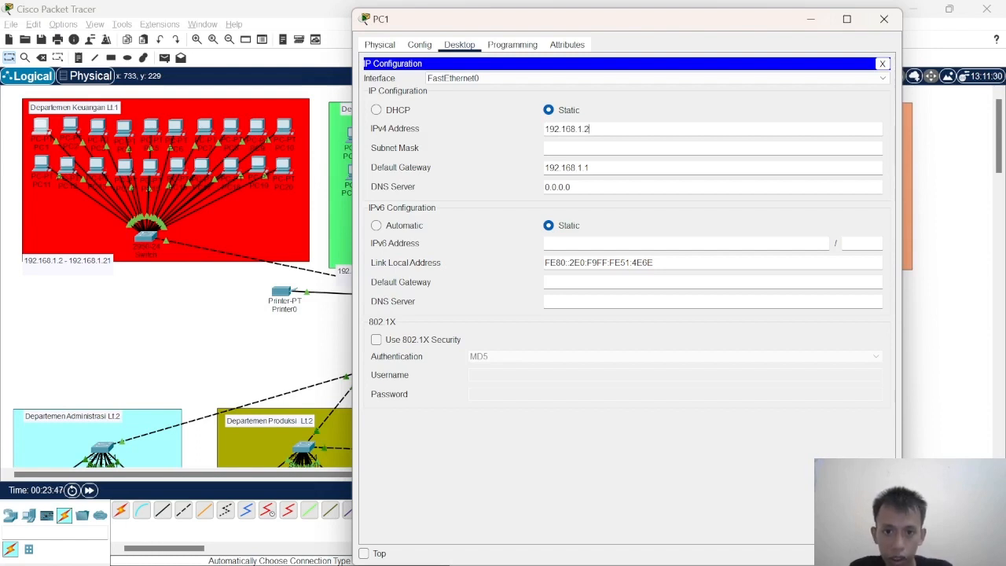
key("Tab")
key("Tab")
left_click(882, 64)
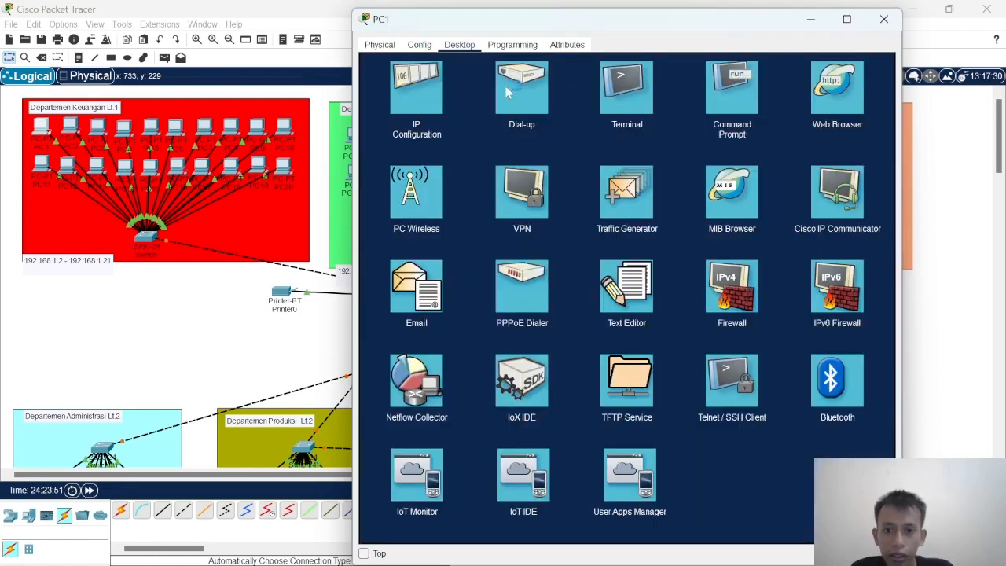
left_click(883, 19)
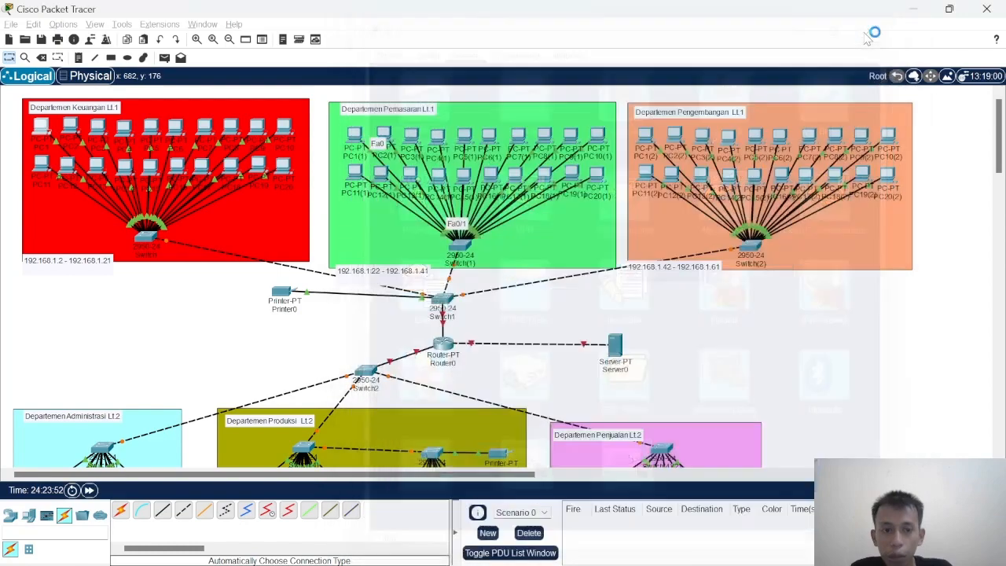
Set PC2's static IPv4 address in Departemen Keuangan to 192.168.1.3 with the default subnet mask and default gateway 192.168.1.1
left_click(69, 130)
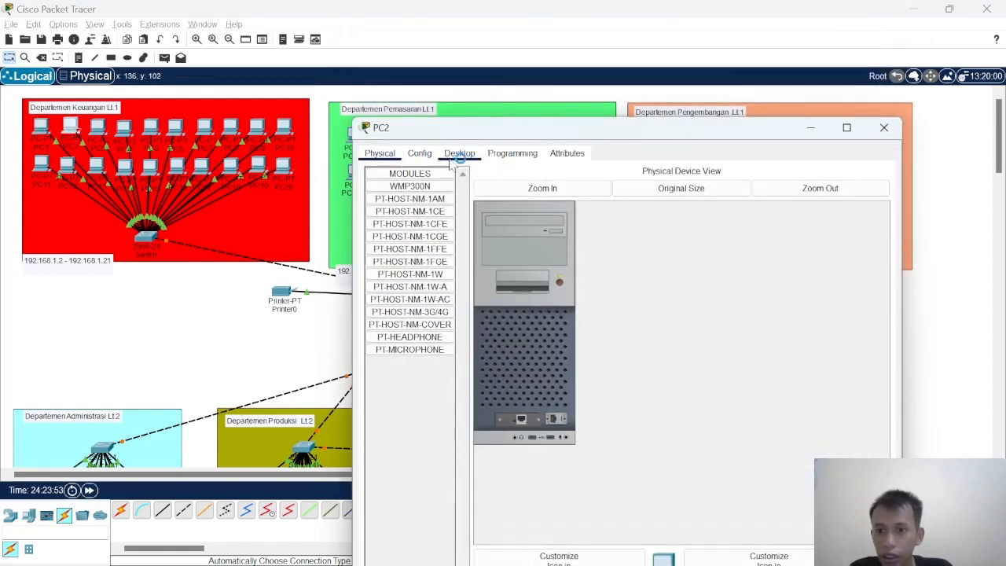
left_click(431, 153)
left_click(464, 154)
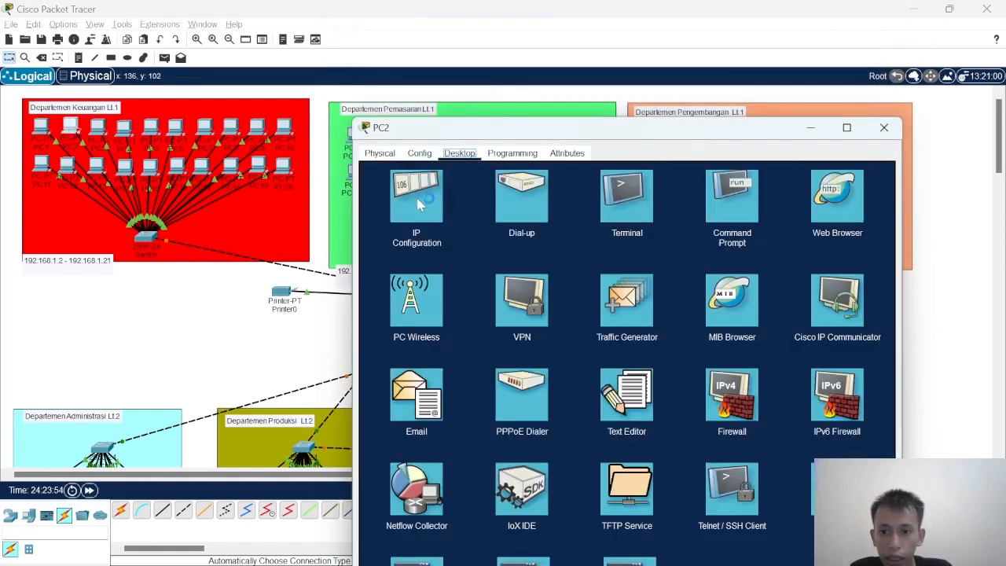
left_click(424, 200)
type("19")
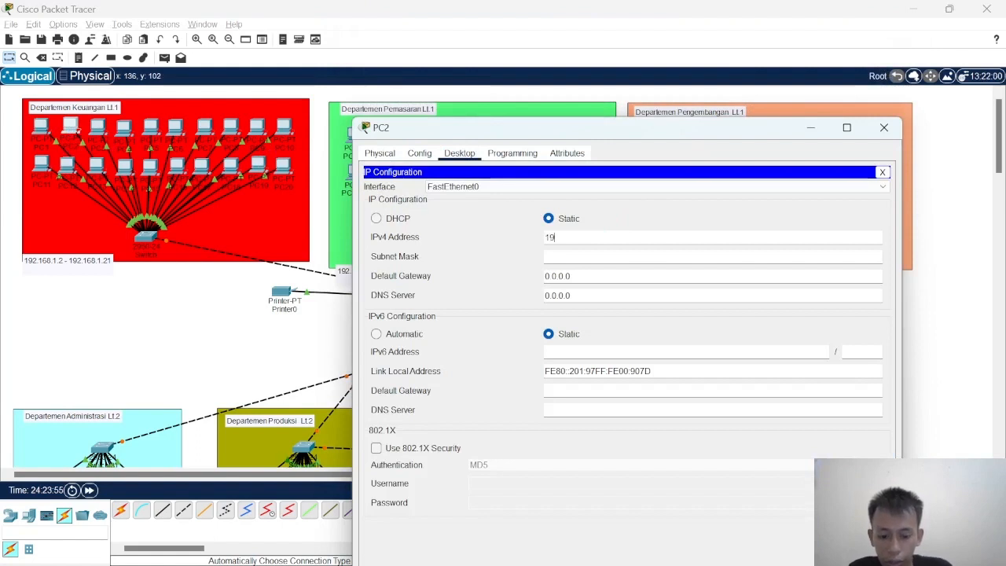
type("2.168.1")
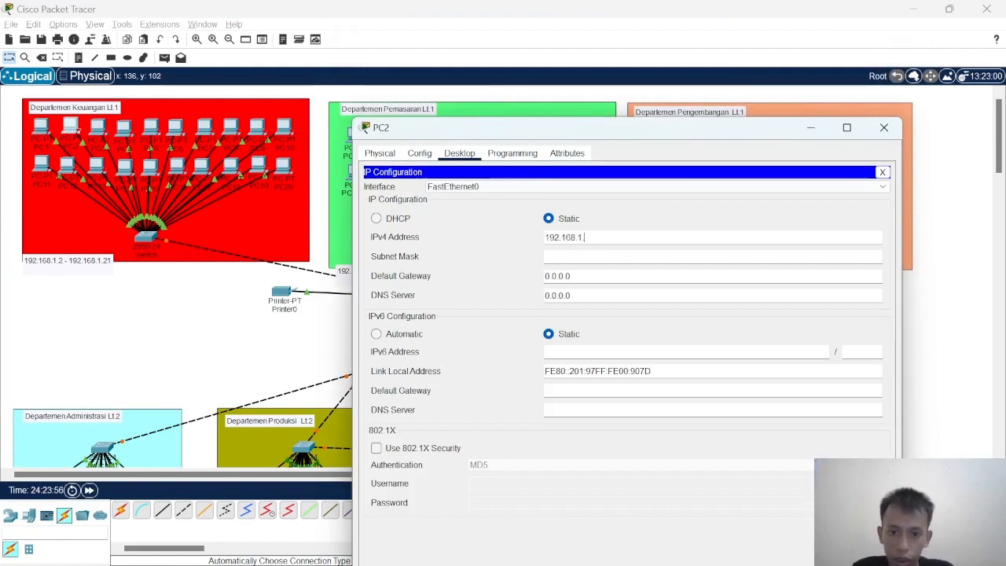
type(".3")
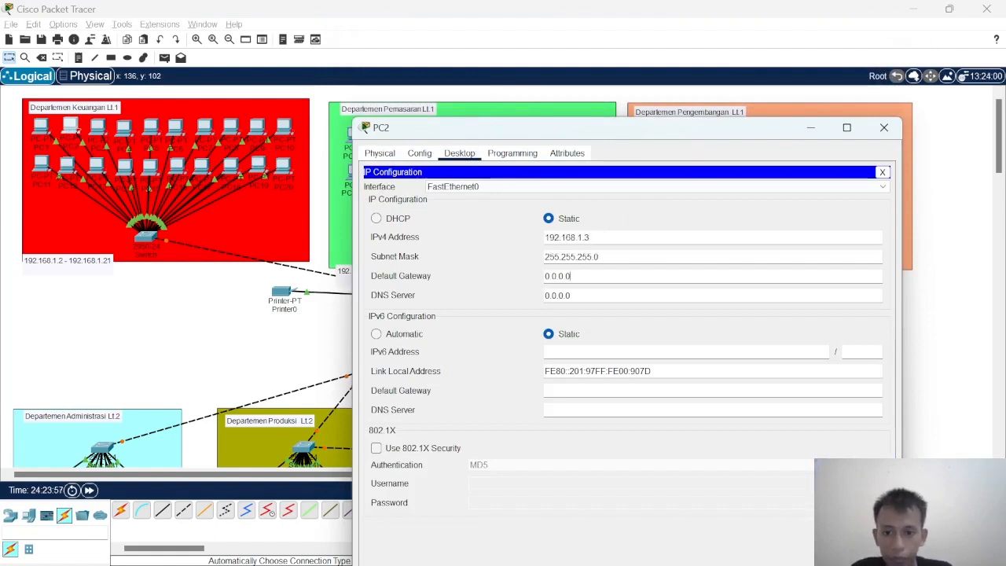
key("ctrl+a")
type("1")
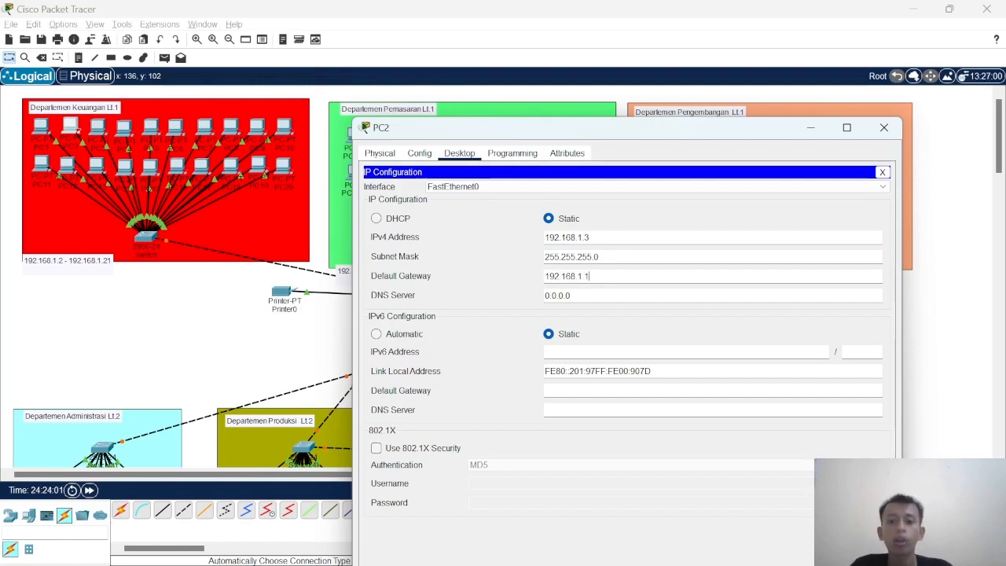
left_click(731, 132)
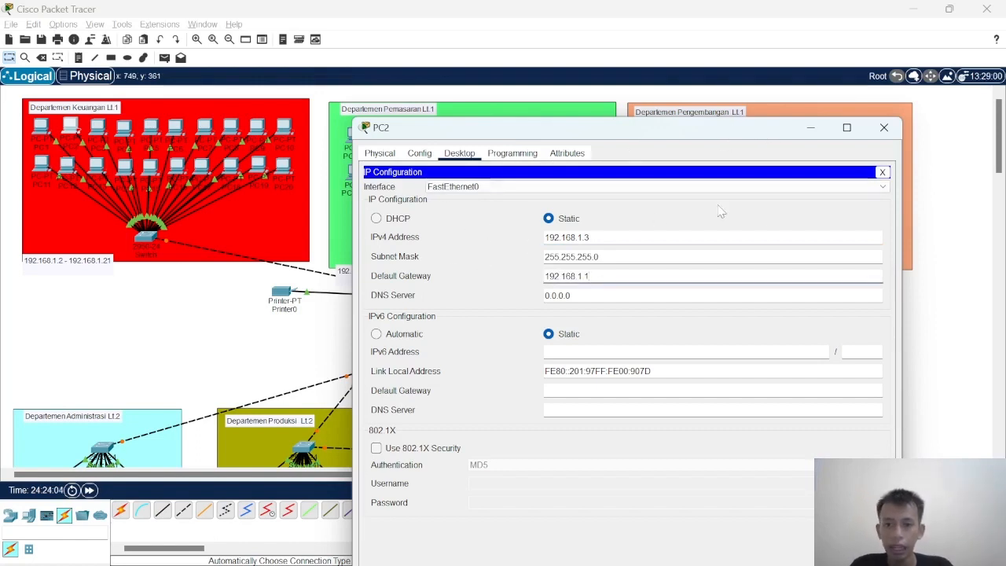
left_click(881, 172)
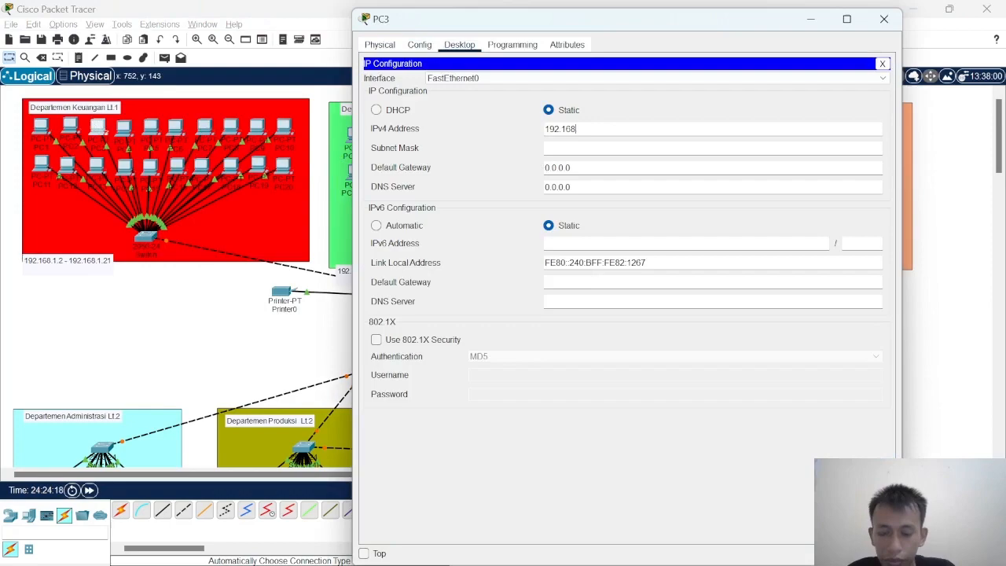
Set PC3's static IPv4 address in Departemen Keuangan to 192.168.1.4, accept the default subnet mask and fill in its default gateway
type("4")
key("Tab")
key("Tab")
type("192.15")
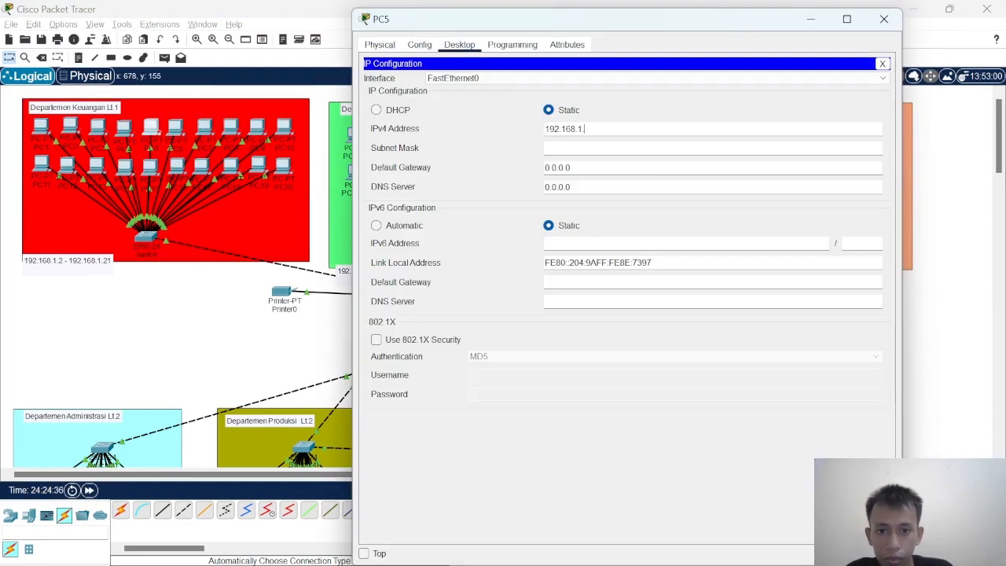
Accept the default subnet mask for PC5 in Departemen Keuangan and set its default gateway to 192.168.1.1
key("Tab")
key("Tab")
type("192.168.1.1")
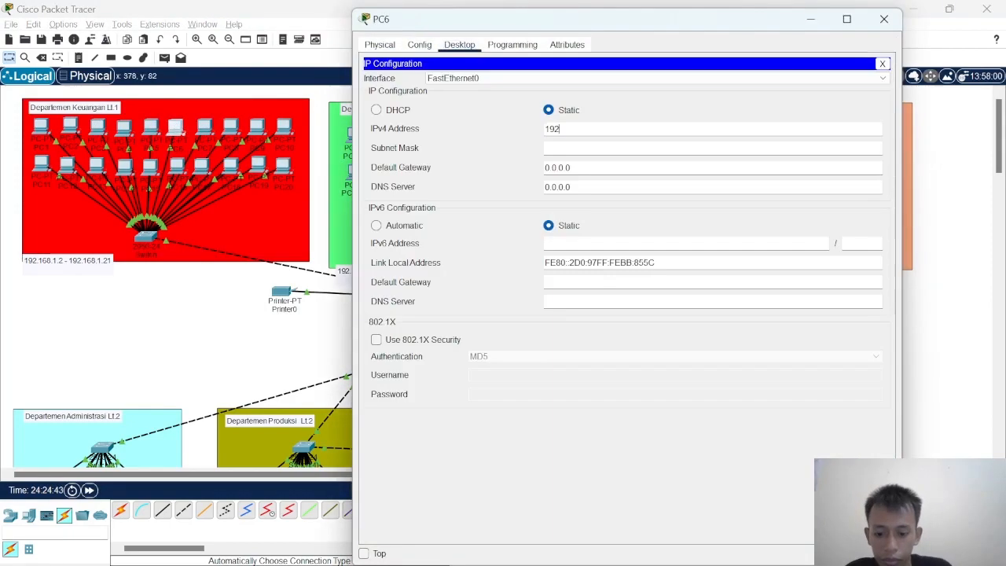
Set PC6's static IPv4 address in Departemen Keuangan to 192.168.1.7, accept the default subnet mask and fill in its default gateway
type("168.1.7")
key("Tab")
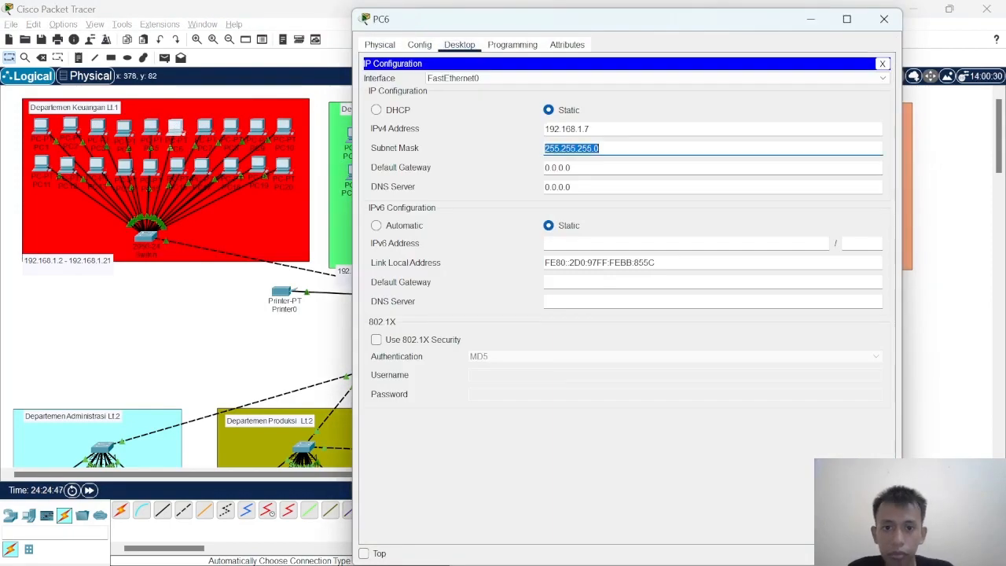
key("Tab")
type("192.1")
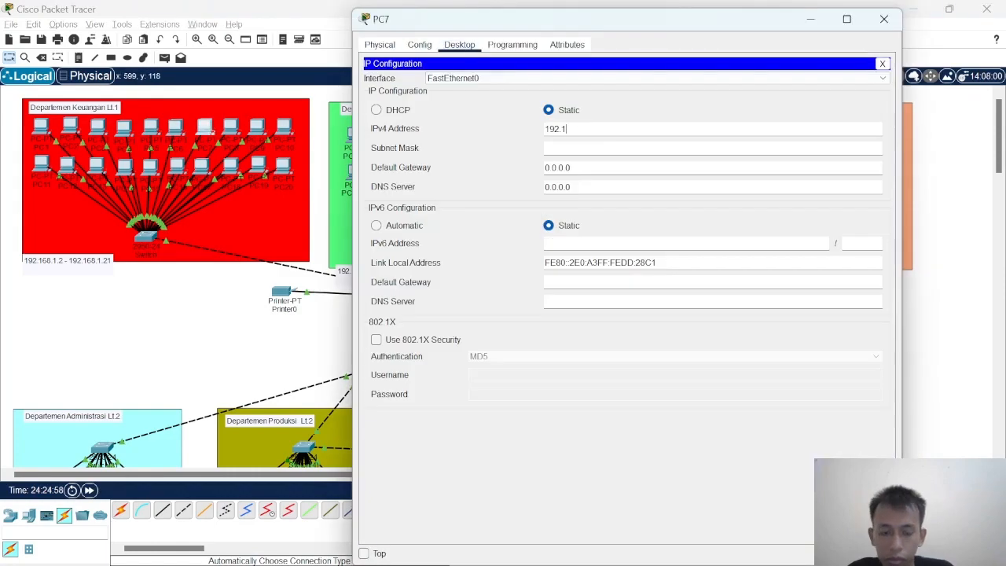
Set PC7's static IPv4 address to 192.168.1.8 and give PC8 its address in the 192.168.1 network, accepting the default subnet masks
type("68.1.8")
key("Tab")
key("Tab")
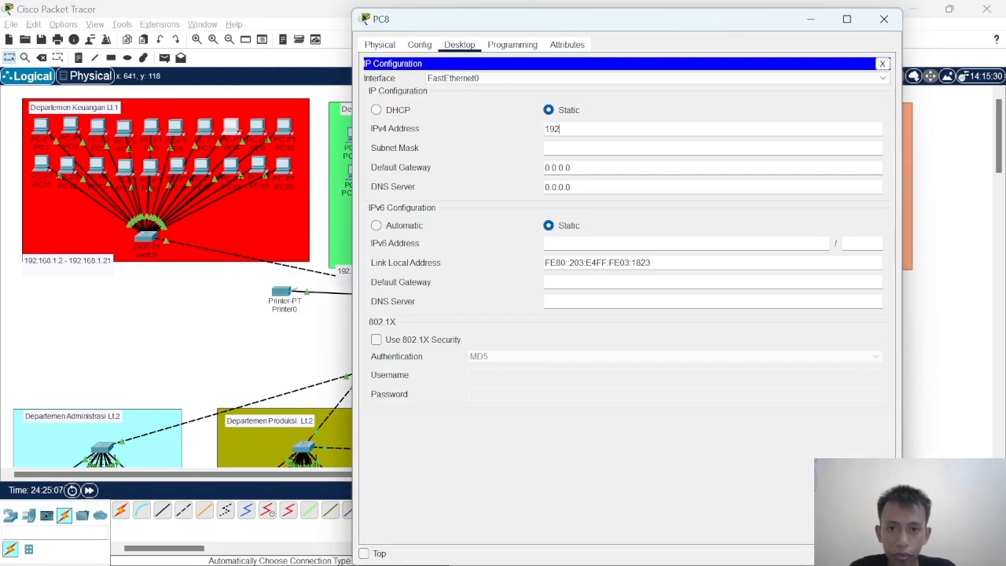
type(".168.1")
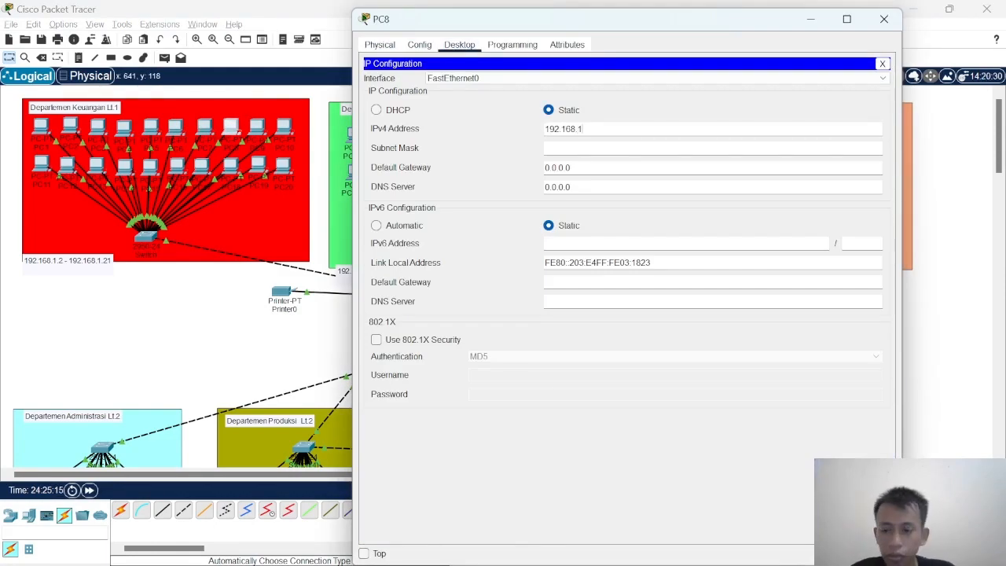
key("Tab")
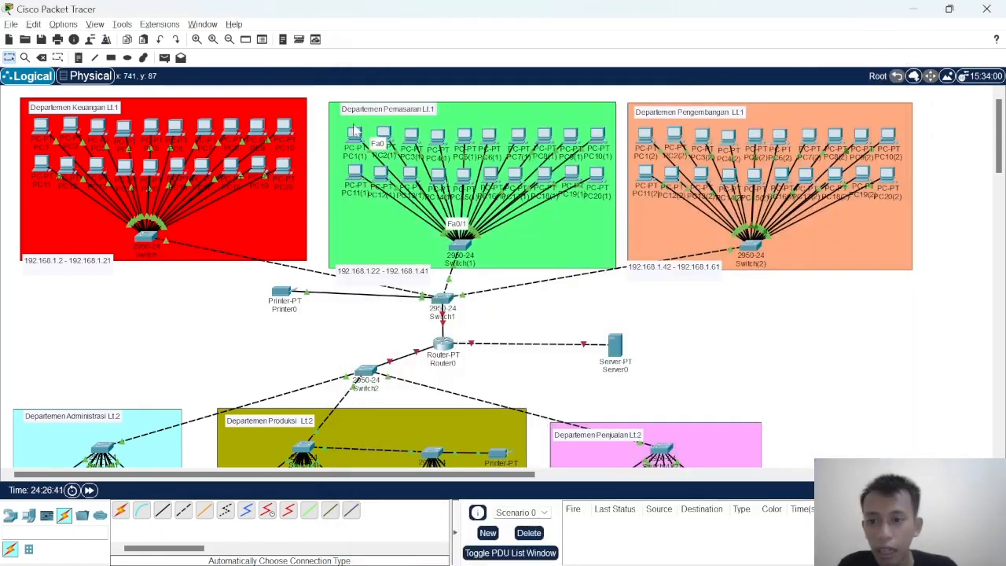
Check the IP configuration of PC20, the last PC in Departemen Keuangan, and close it
left_click(285, 168)
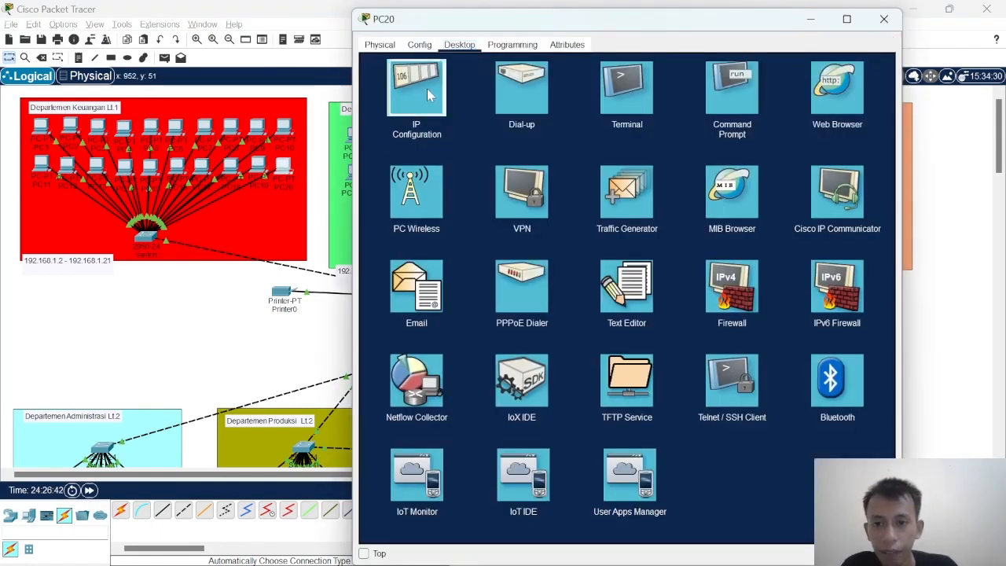
left_click(427, 89)
left_click(883, 63)
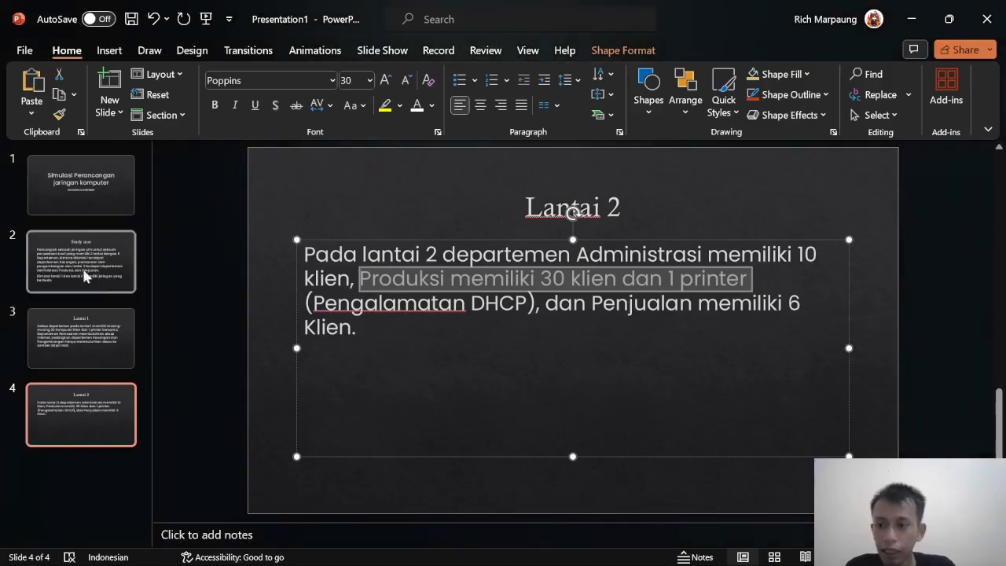
Review the Lantai 1 and Study case slides in PowerPoint for the departments' network access requirements, and return to Packet Tracer
left_click(59, 357)
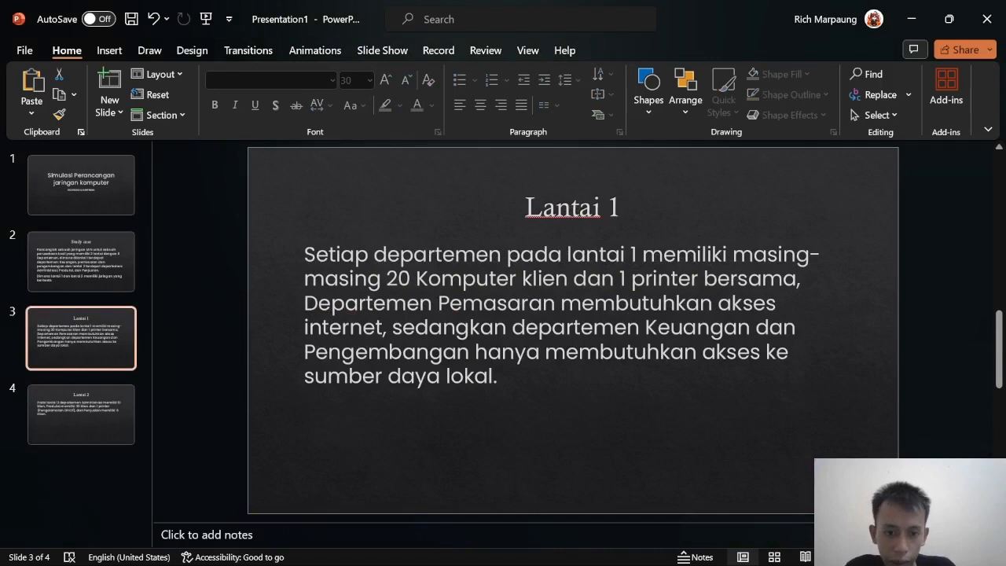
key("Up")
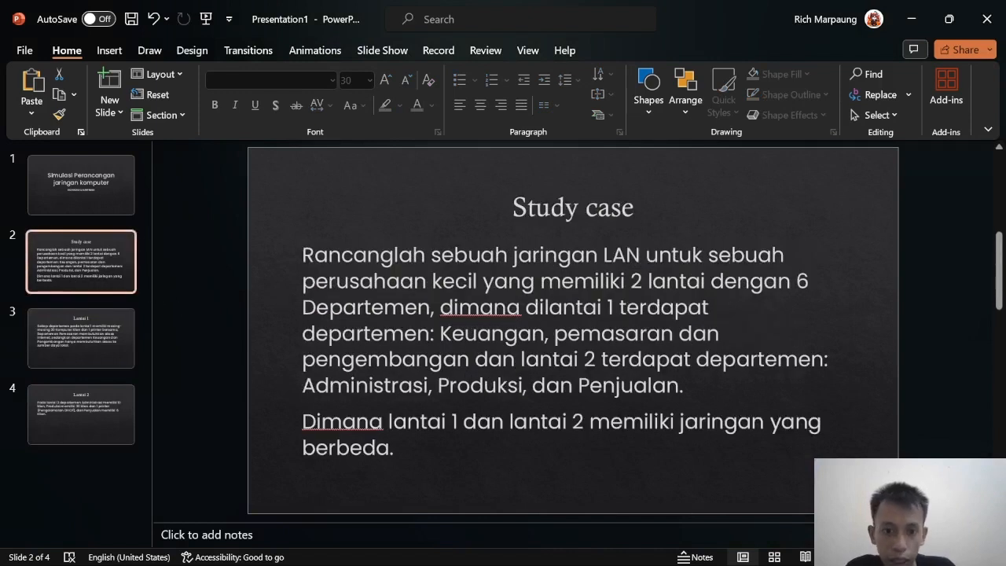
left_click(78, 323)
key("alt+Tab")
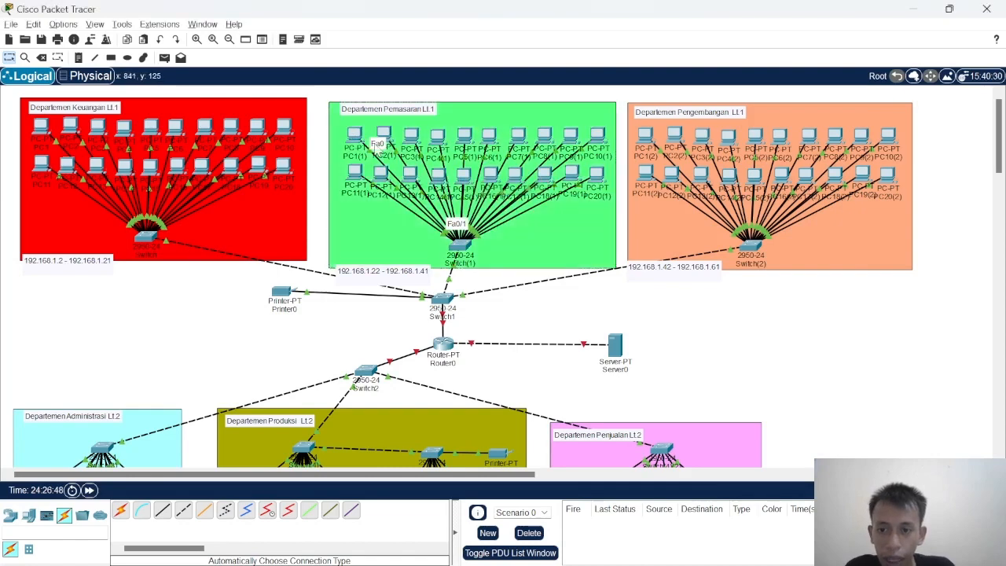
Set PC1(1) in Departemen Pemasaran to IPv4 address 192.168.1.22 with the default subnet mask and DNS server 8.8.8.8, and close its configuration
left_click(356, 135)
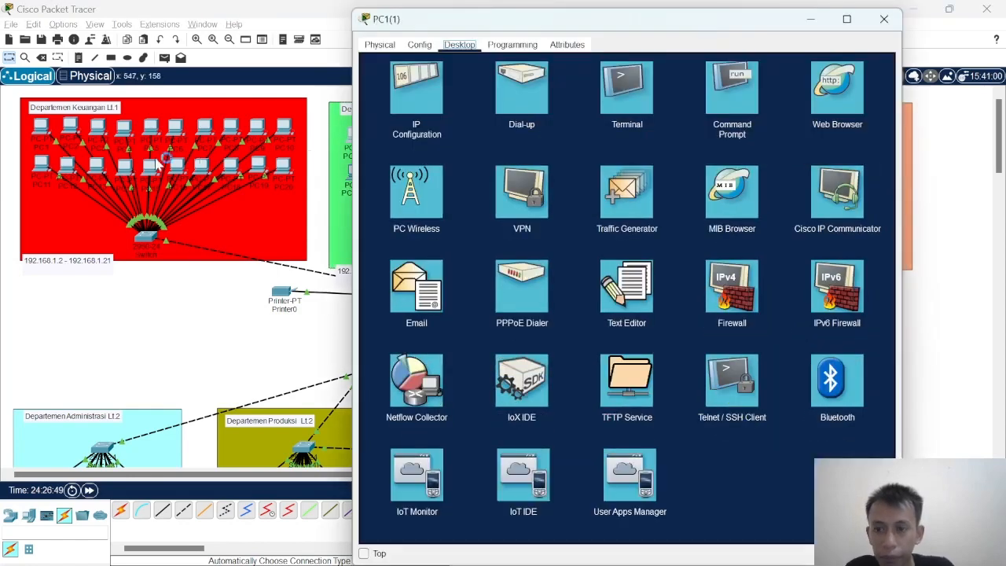
left_click(421, 94)
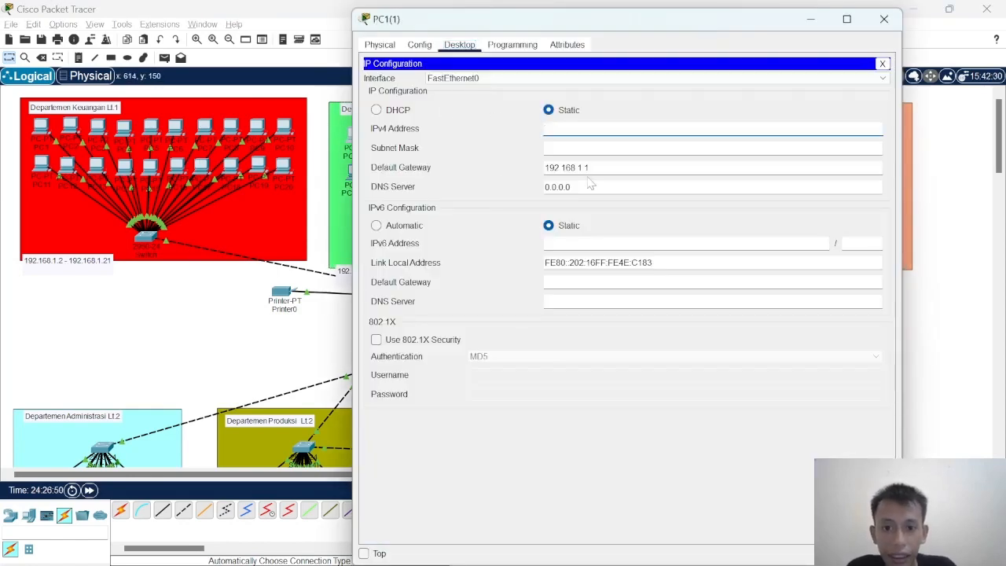
type("192.168.1.1")
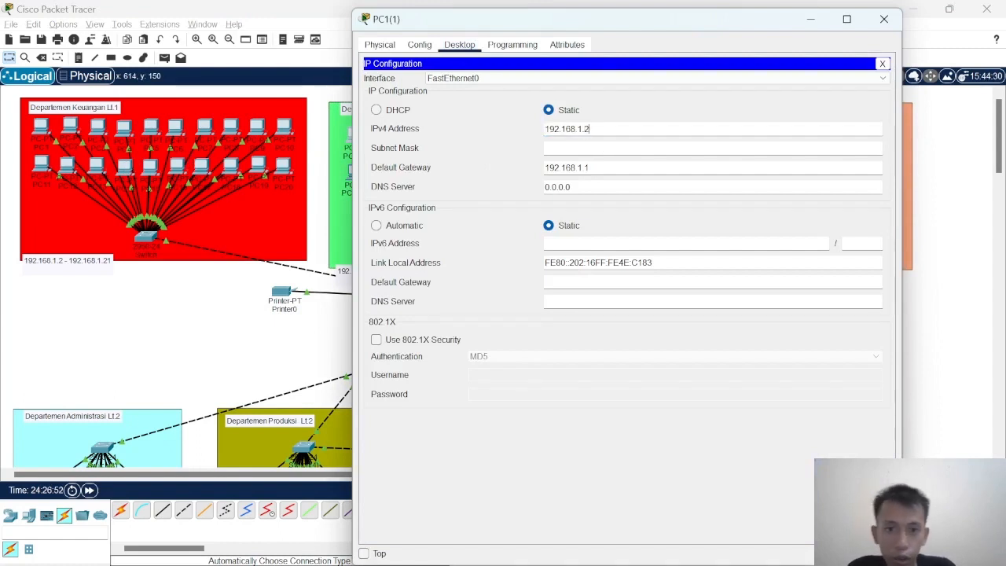
type("2")
key("Tab")
key("Tab")
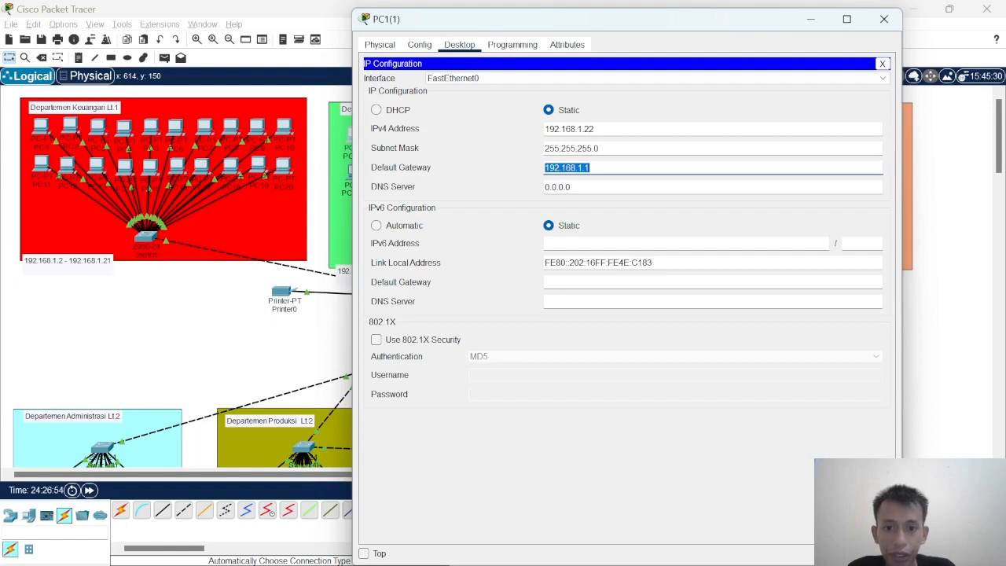
key("Tab")
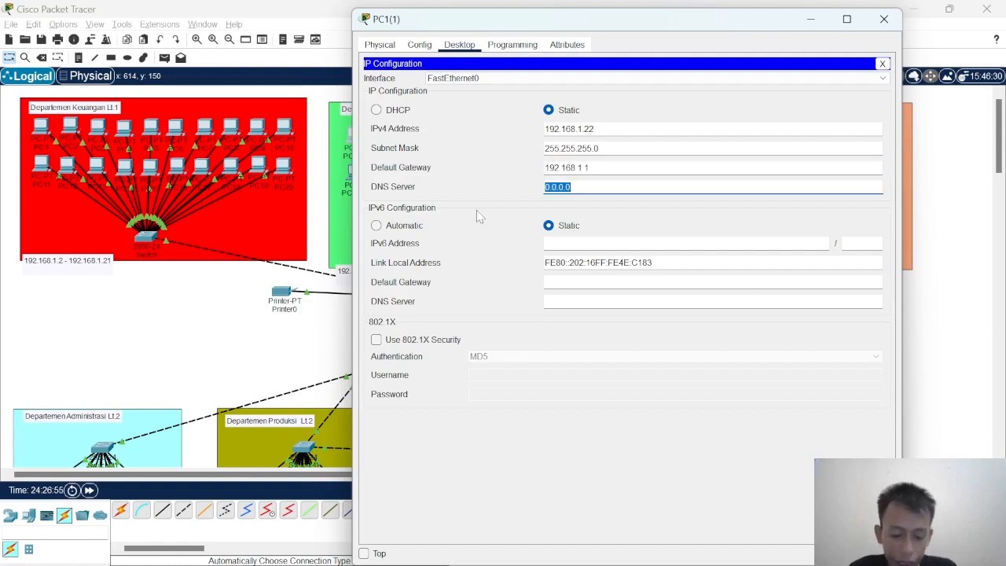
type("8.8.8.8")
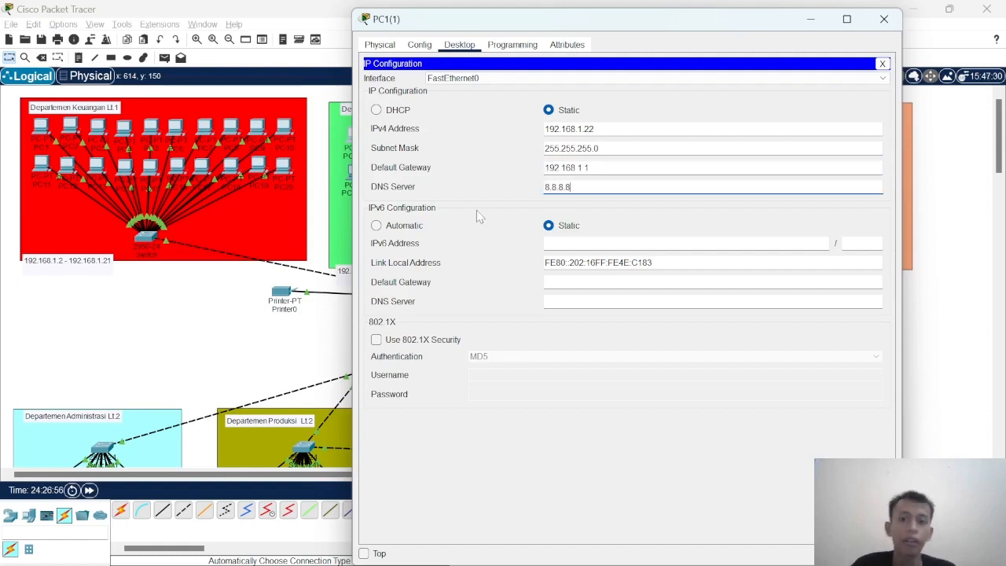
left_click(884, 20)
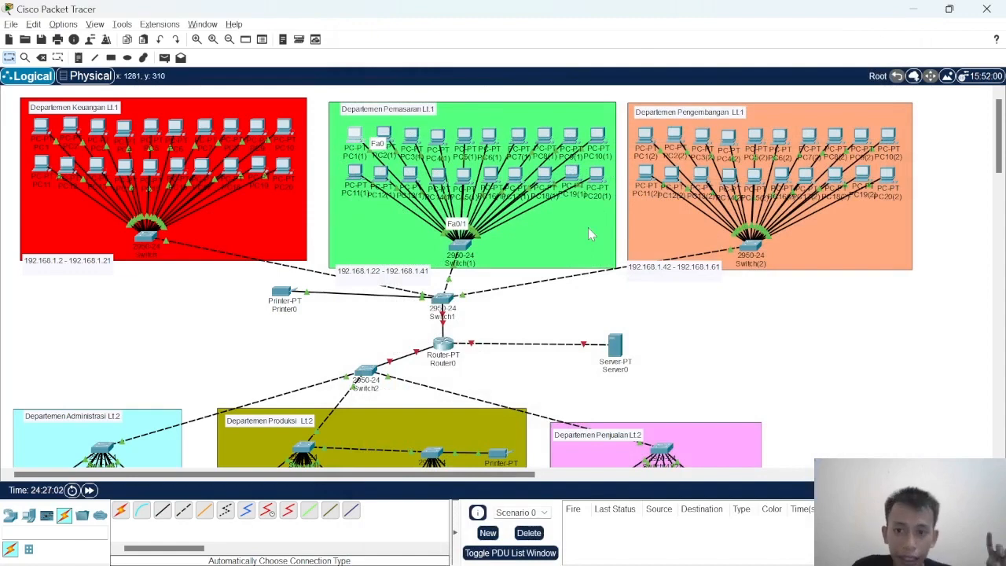
Configure PC2(1) in Departemen Pemasaran with IPv4 address 192.168.1.23, the default subnet mask, gateway 192.168.1.1 and DNS server 8.8.8.8
left_click(383, 132)
left_click(638, 129)
type("192.168.1.23")
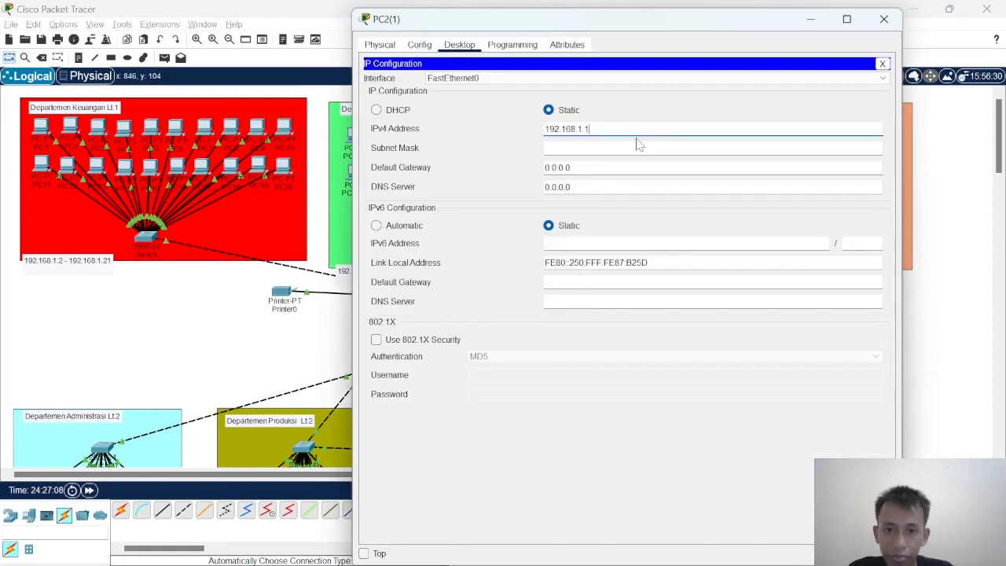
key("Tab")
key("Tab")
type("192.168.1.1")
key("Tab")
type("8.8.8.")
type("8")
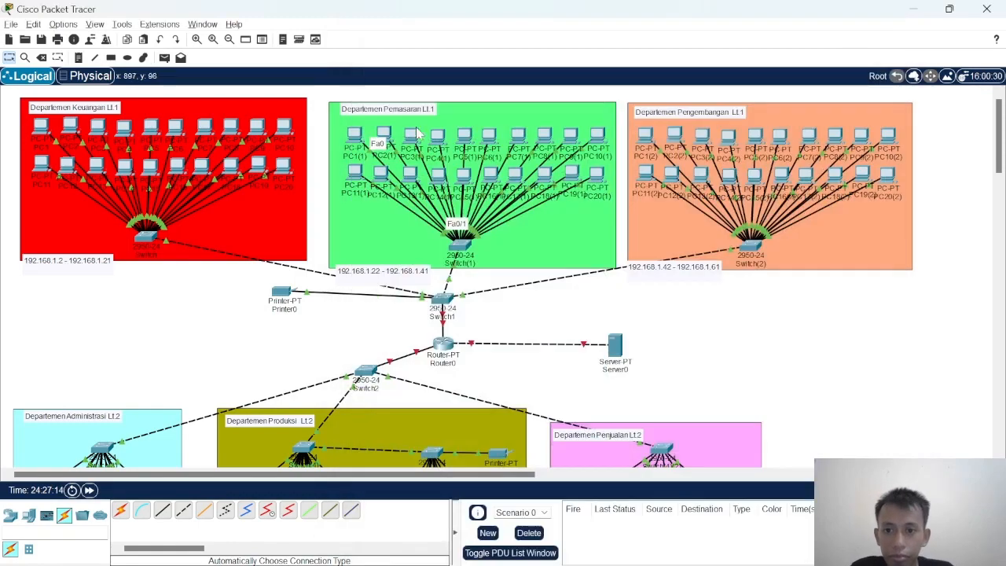
Configure PC3(1) in Departemen Pemasaran with IPv4 address 192.168.1.24, the default subnet mask, gateway 192.168.1.1 and DNS server 8.8.8.8
left_click(566, 128)
type("192.168.1.1")
key("BackSpace")
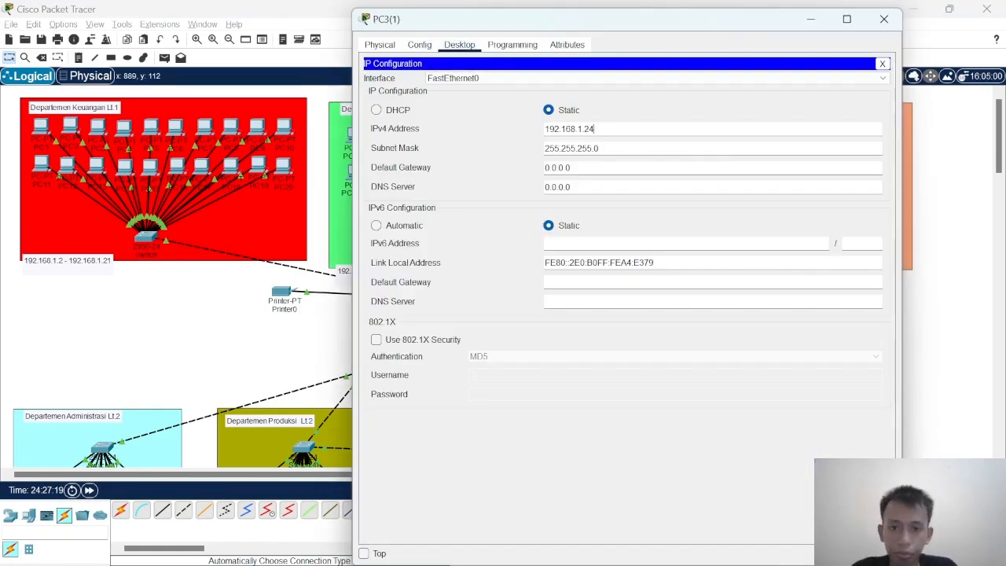
type("24")
key("Tab")
key("Tab")
type("192.168.1.1")
key("Tab")
type("8.8.8.8")
left_click(884, 19)
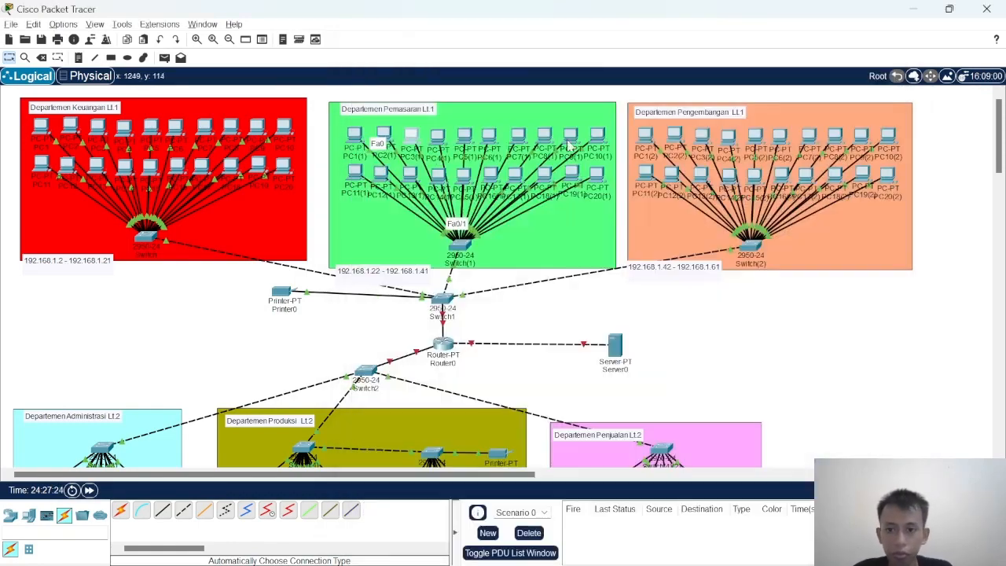
Configure PC4(1) in Departemen Pemasaran with IPv4 address 192.168.1.25, the default subnet mask, gateway 192.168.1.1 and DNS server 8.8.8.8
left_click(434, 137)
left_click(460, 45)
left_click(402, 96)
left_click(601, 130)
type("192.168.1.25")
key("Tab")
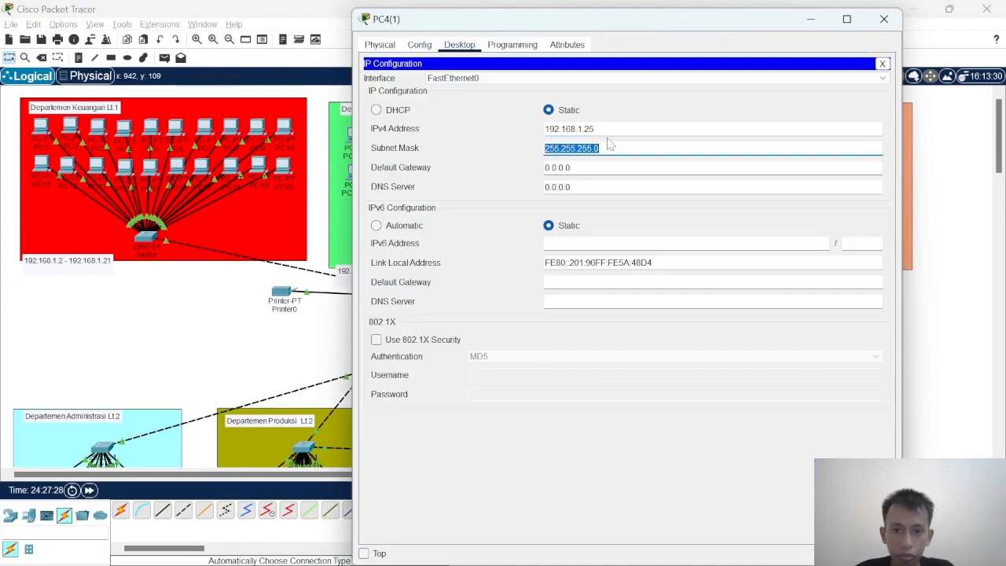
key("Tab")
type("192.168.1.1")
key("Tab")
type("8.8.8.8")
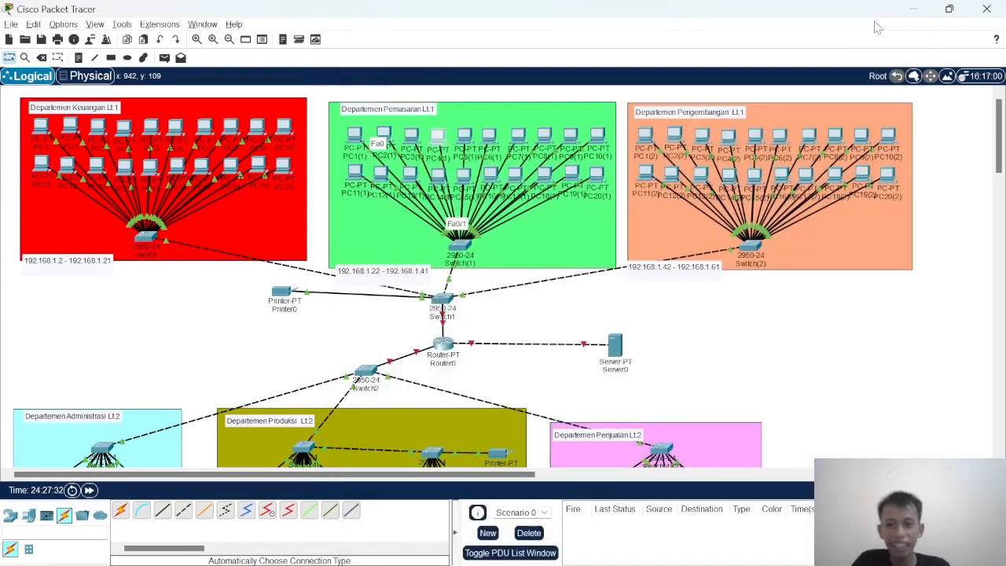
Set PC1(2) in Departemen Pengembangan to IPv4 address 192.168.1.42 with the default subnet mask, copy its gateway address, and close its configuration
left_click(649, 144)
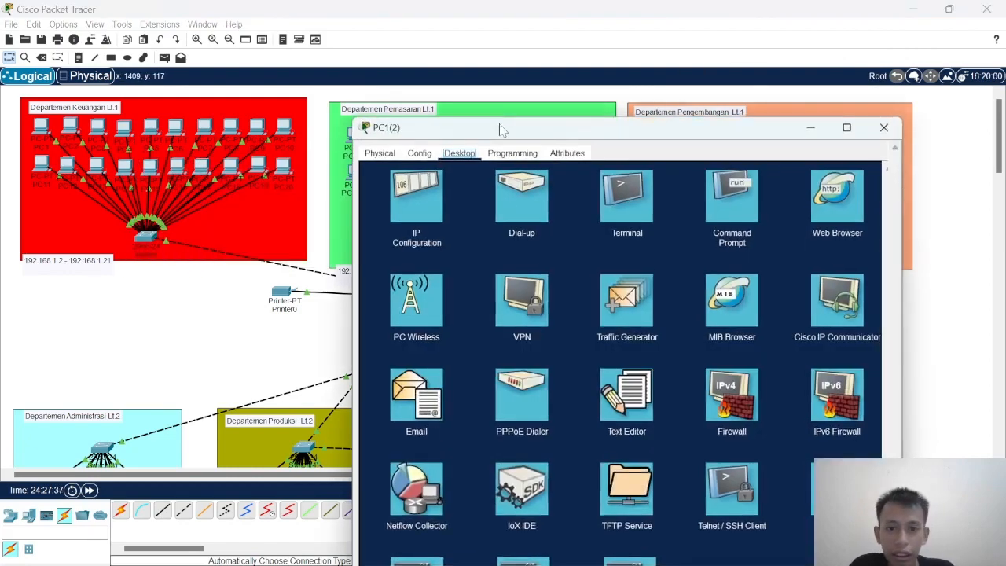
left_click(415, 77)
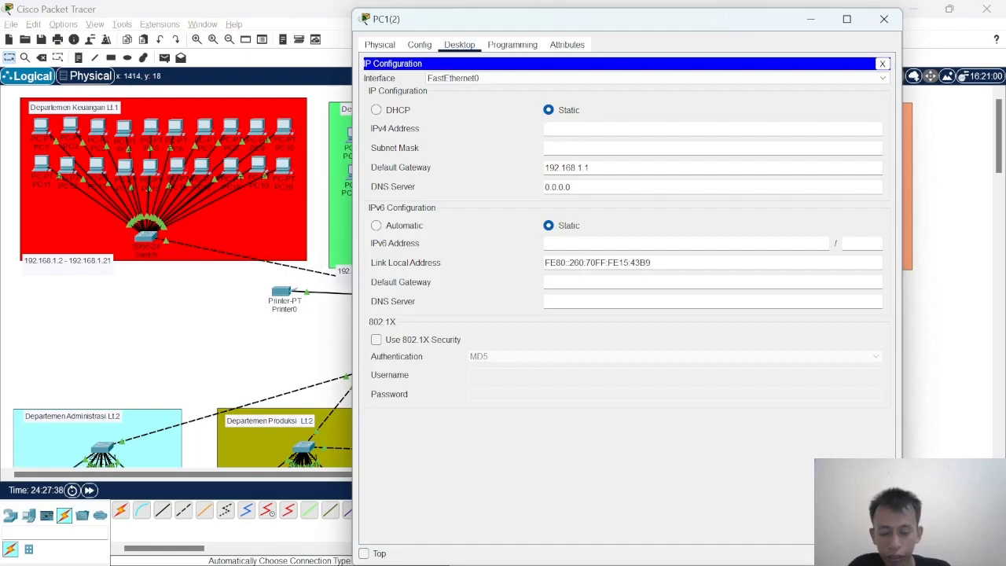
type("192.168.1.1")
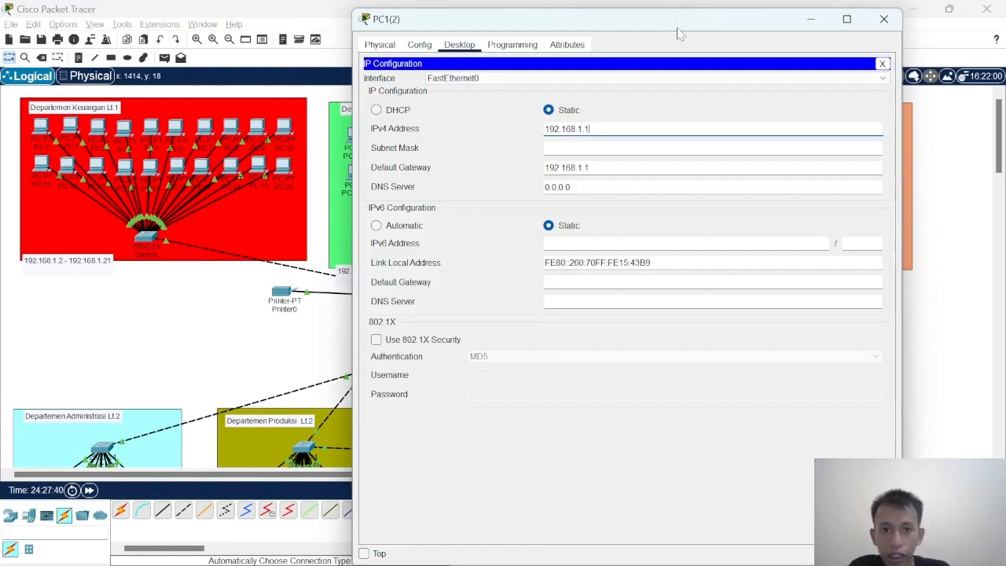
left_click_drag(676, 24, 366, 51)
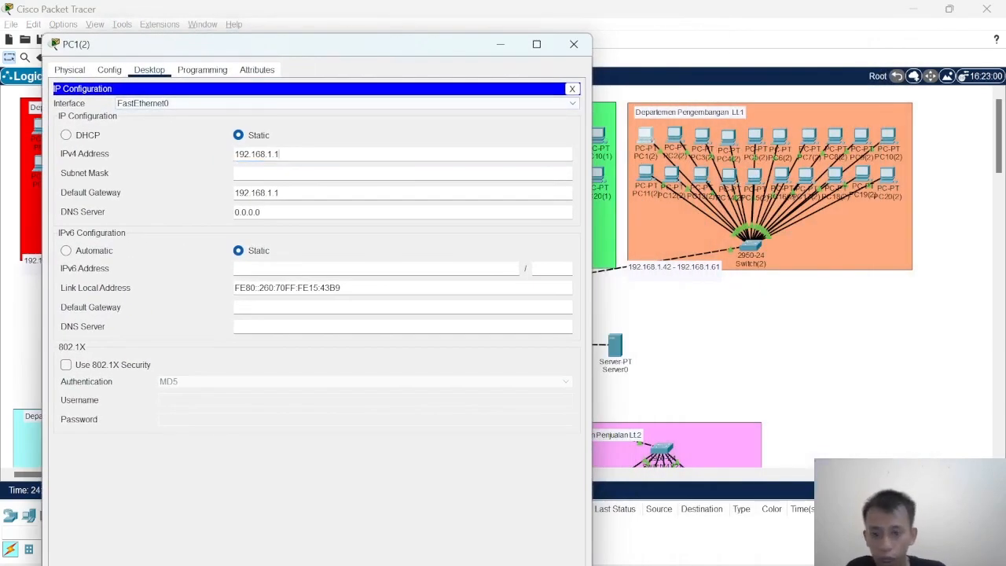
type("2")
key("Tab")
key("Tab")
key("ctrl+c")
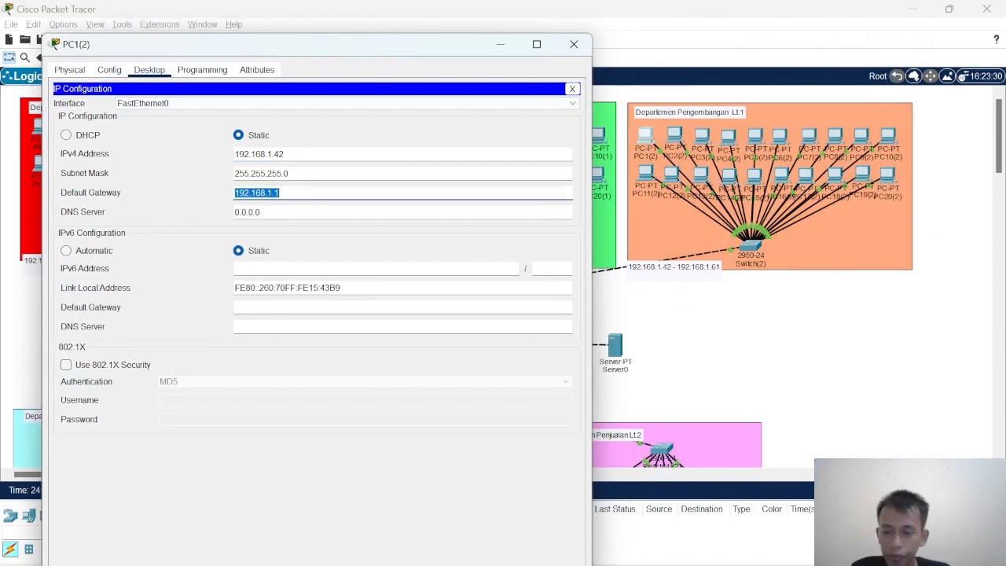
left_click(574, 44)
Configure PC2(2) in Departemen Pengembangan with IPv4 address 192.168.1.43, the default subnet mask and gateway 192.168.1.1, and close its configuration
left_click(673, 137)
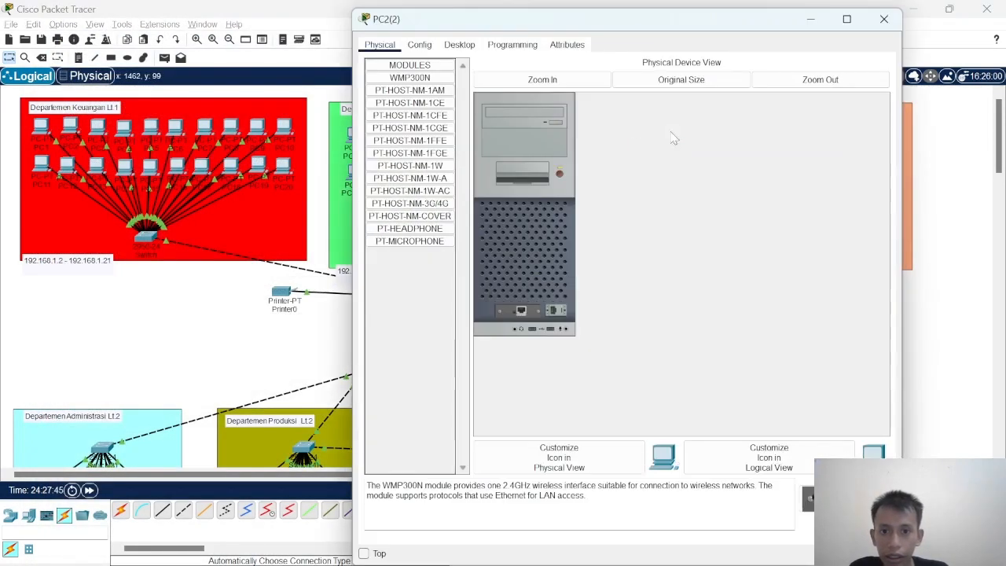
left_click(459, 44)
left_click(416, 88)
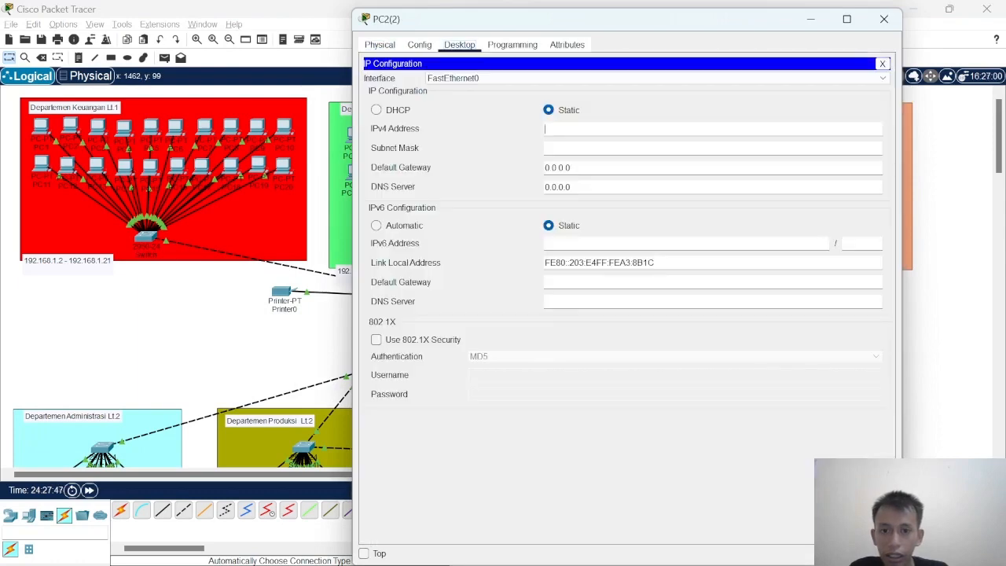
key("ctrl+v")
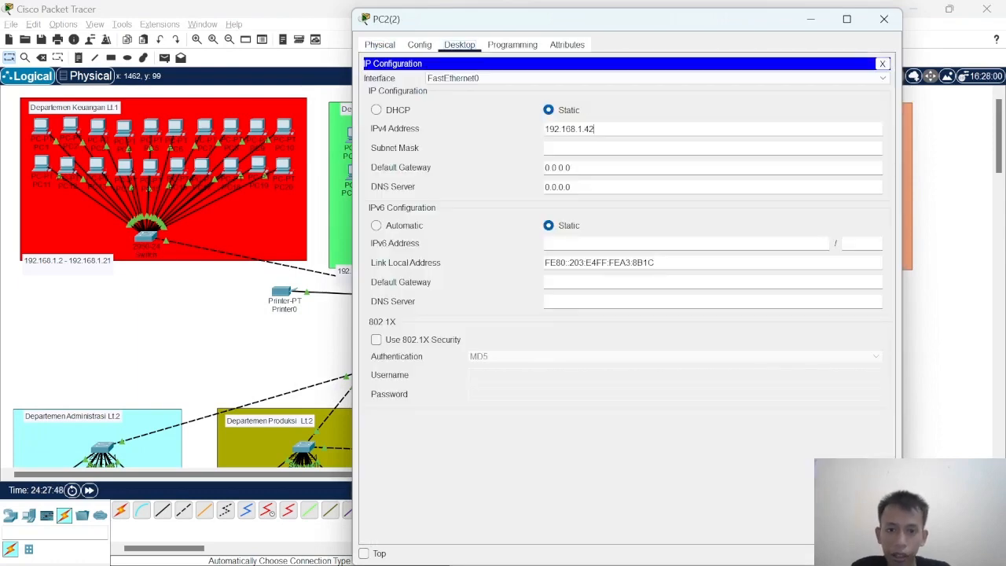
key("BackSpace")
type("3")
key("Tab")
key("Tab")
key("ctrl+v")
key("Tab")
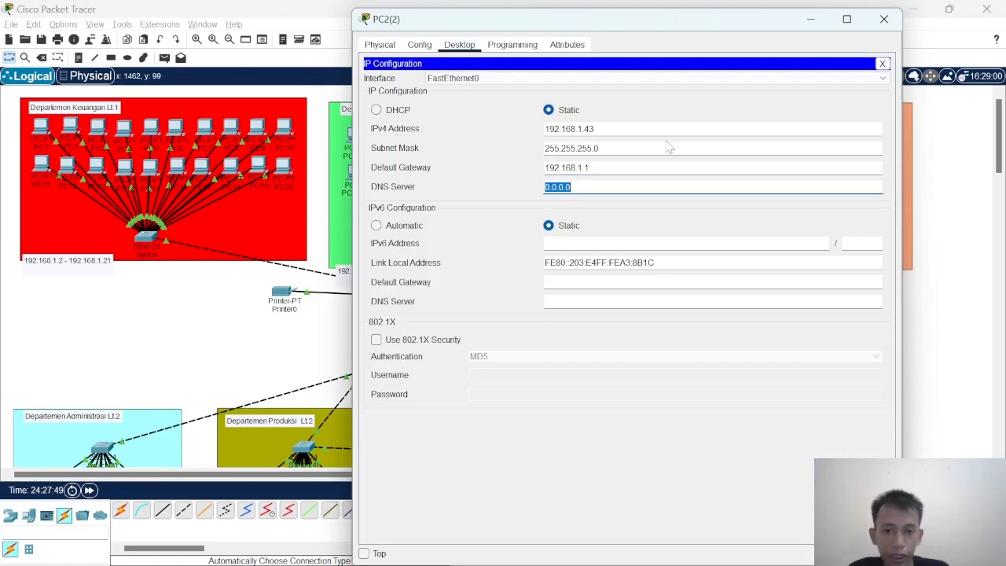
left_click(884, 18)
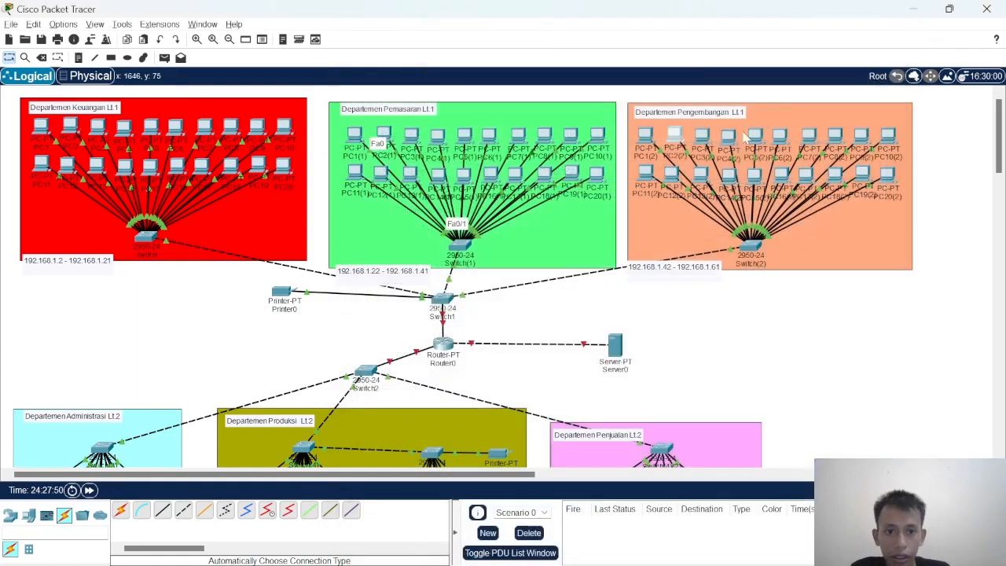
Open the desktop applications of PC3(2) in Departemen Pengembangan
left_click(567, 137)
left_click_drag(567, 137, 567, 25)
left_click(459, 45)
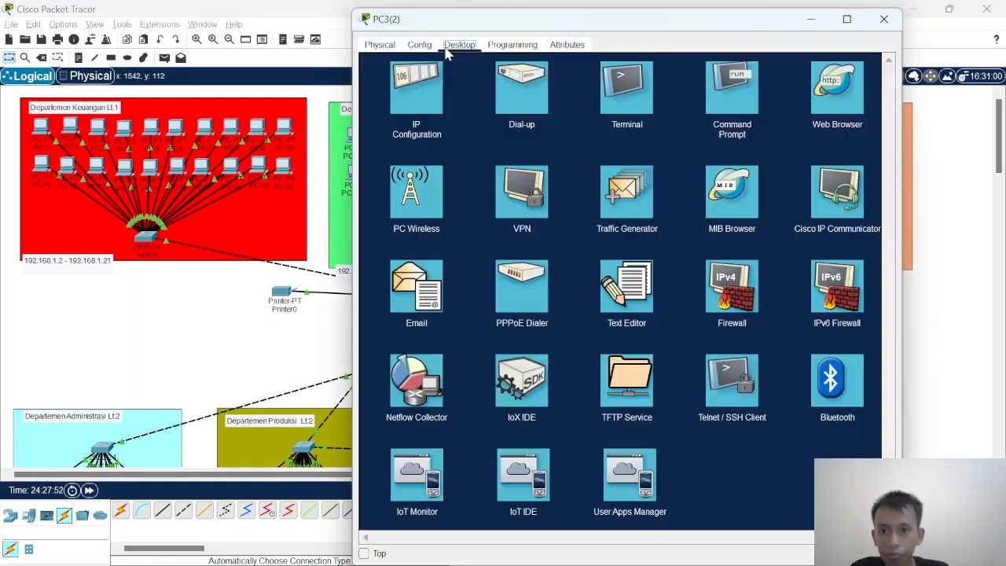
Assign PC3(2) the static IPv4 address 192.168.1.44 with subnet mask 255.255.255.0
left_click(415, 85)
key("ctrl+v")
key("Tab")
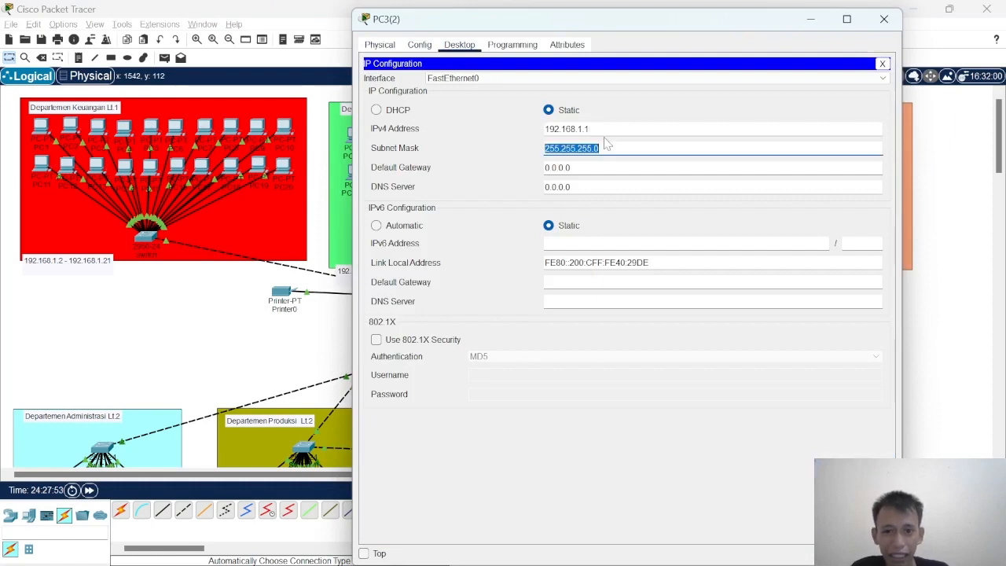
left_click(605, 129)
key("BackSpace")
type("44")
key("Tab")
key("Tab")
key("Tab")
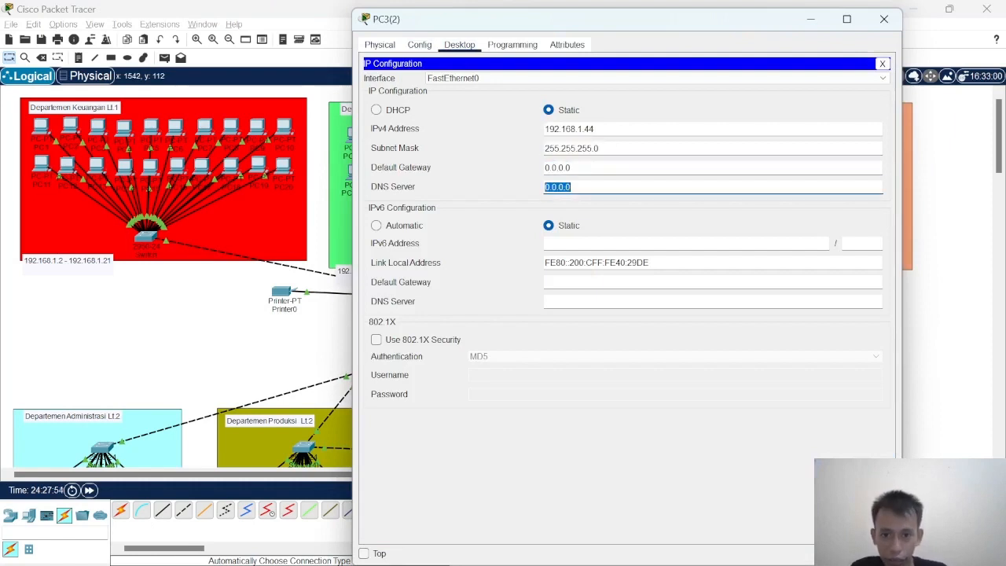
Set PC3(2)'s IPv4 default gateway to 192.168.1.1 and close its configuration window
left_click_drag(571, 167, 544, 167)
key("ctrl+v")
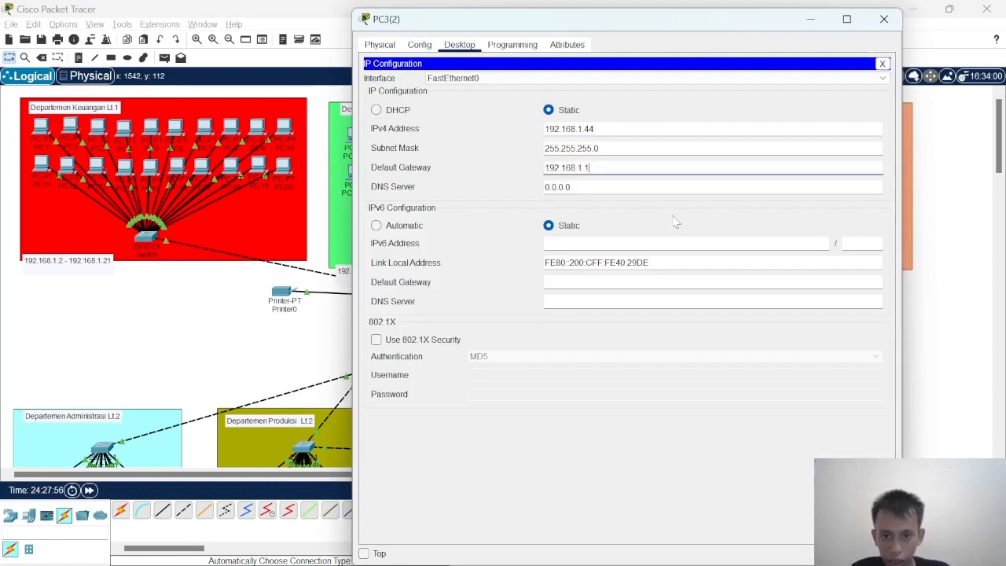
left_click(883, 18)
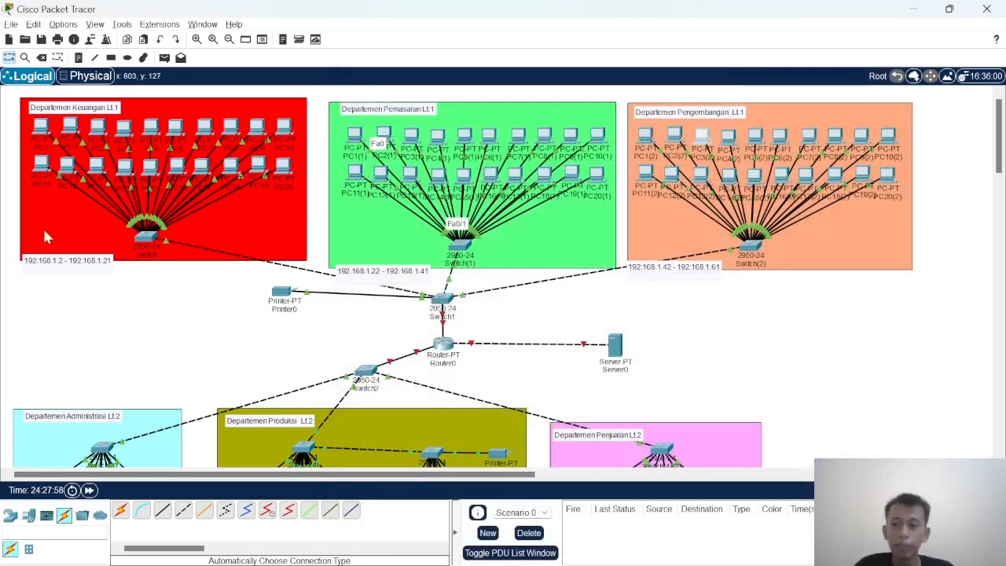
Assign Printer0's FastEthernet0 interface the static IPv4 address 192.168.1.254 and let its default subnet mask fill in
scroll(502, 265, "down", 3)
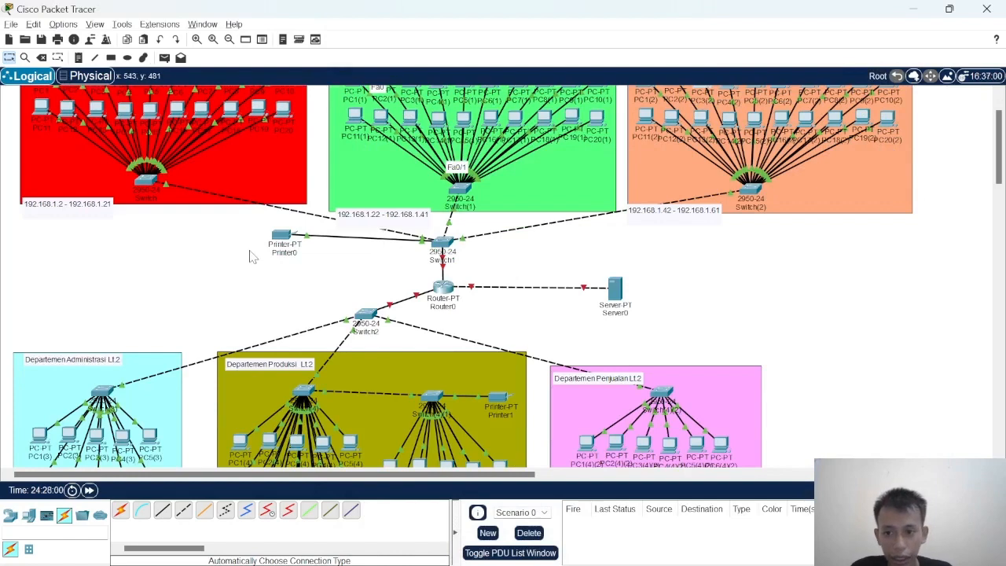
left_click(286, 240)
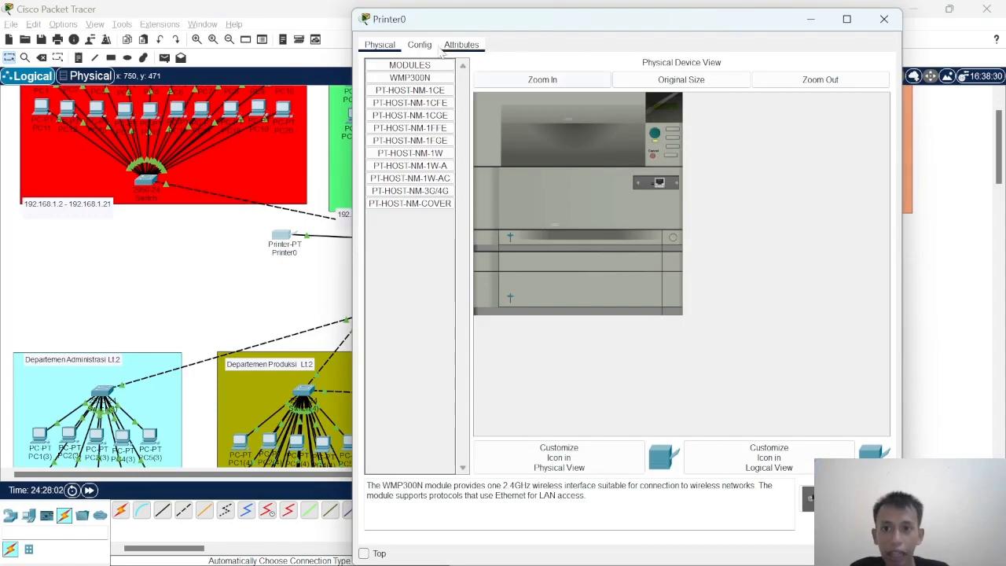
left_click(421, 45)
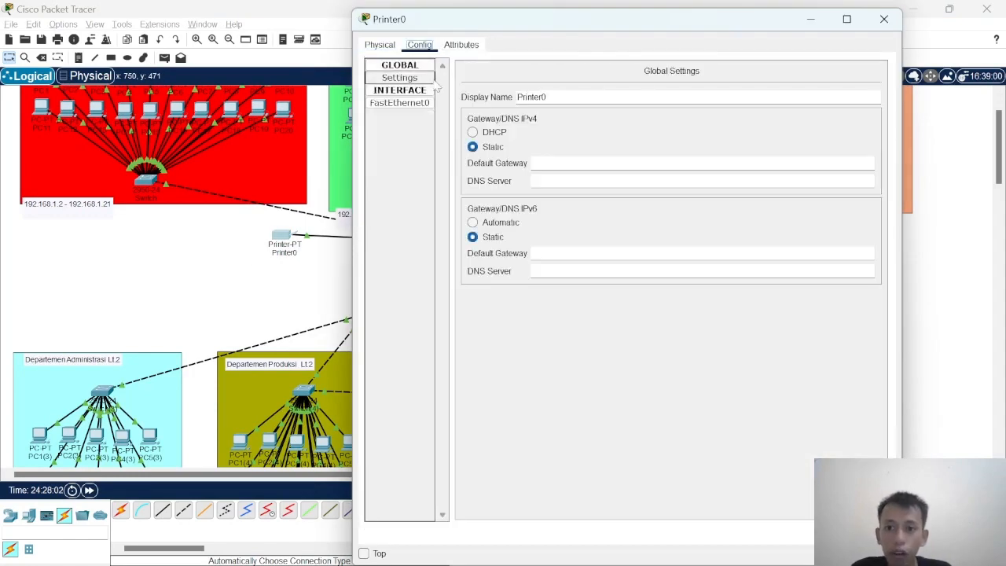
left_click(400, 112)
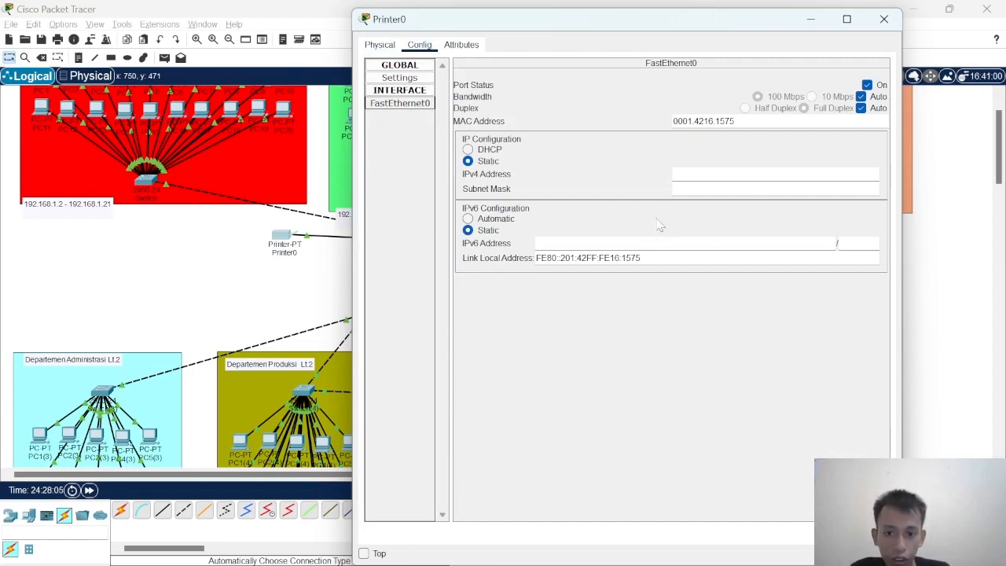
left_click(707, 175)
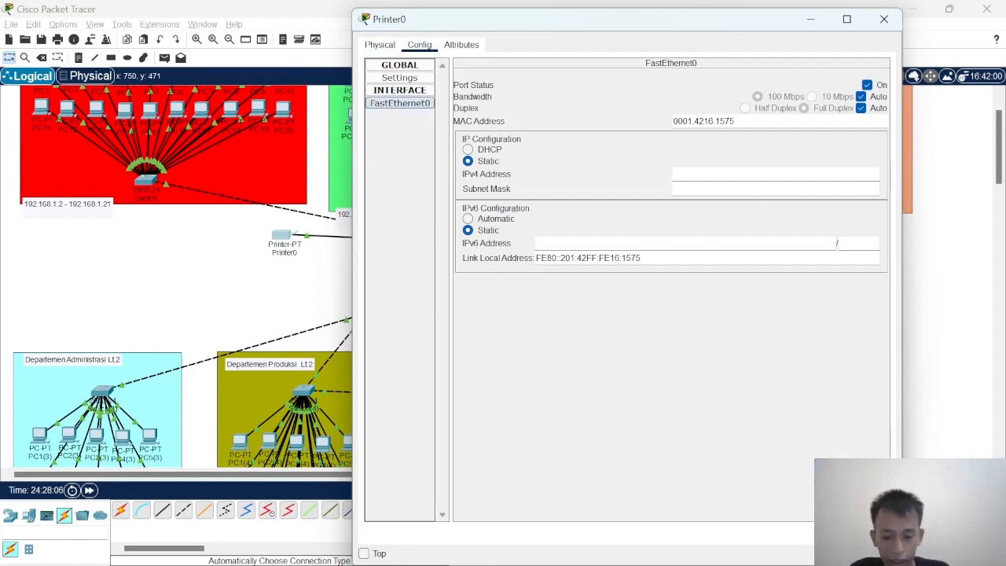
type("192.168.1.1")
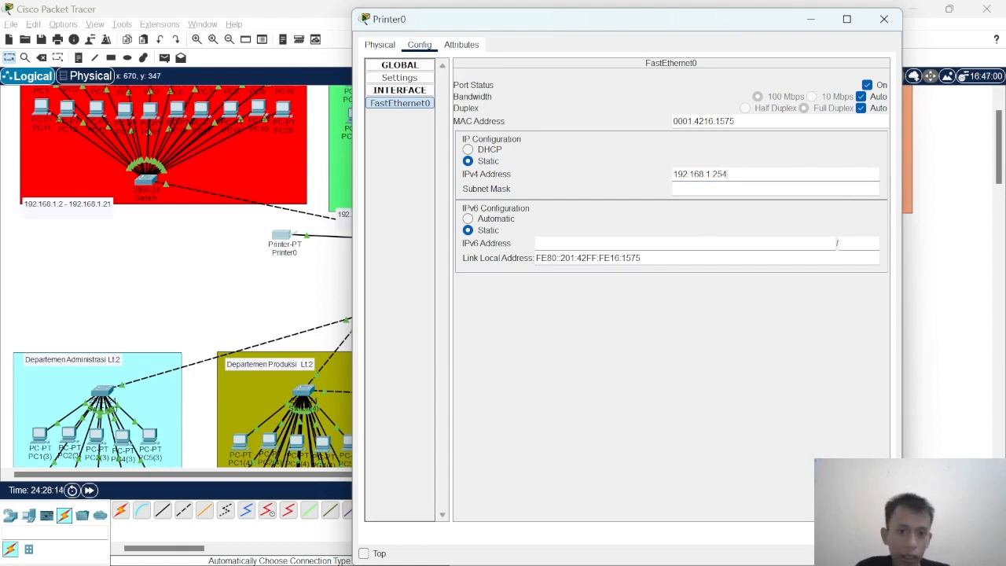
left_click(774, 188)
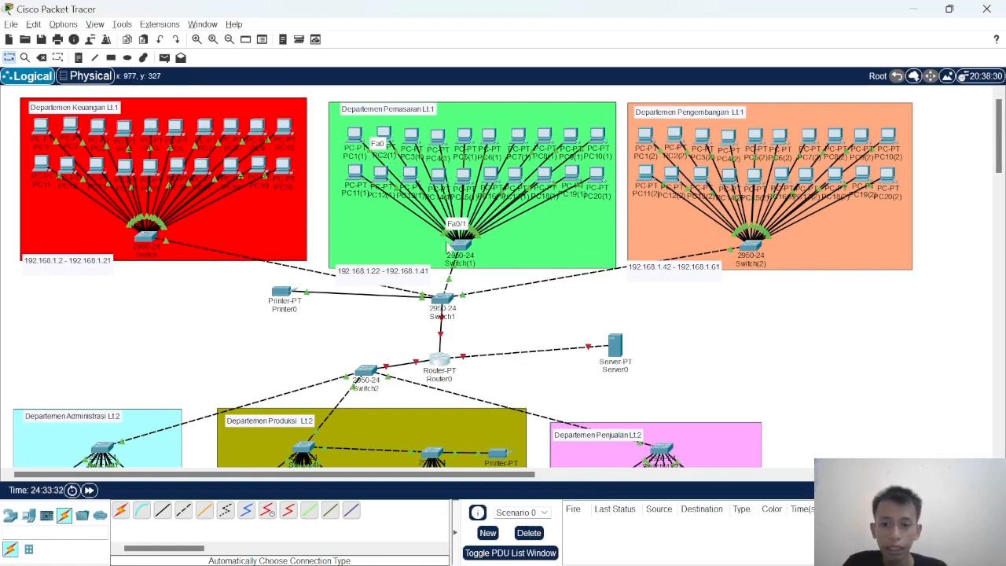
Move Router0 slightly up in line with Server0 and turn on its FastEthernet0/0 port
scroll(446, 259, "down", 3)
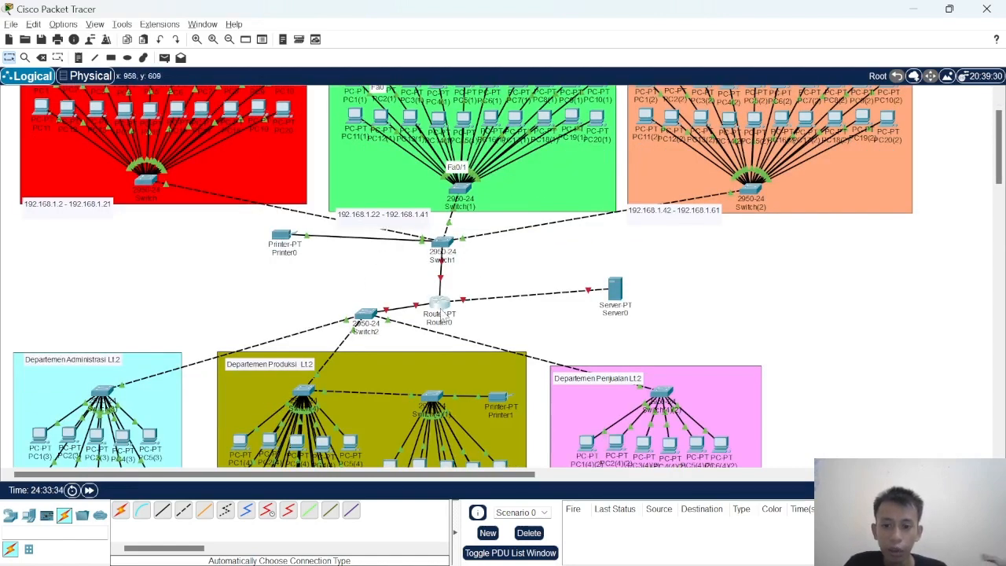
left_click_drag(440, 306, 440, 296)
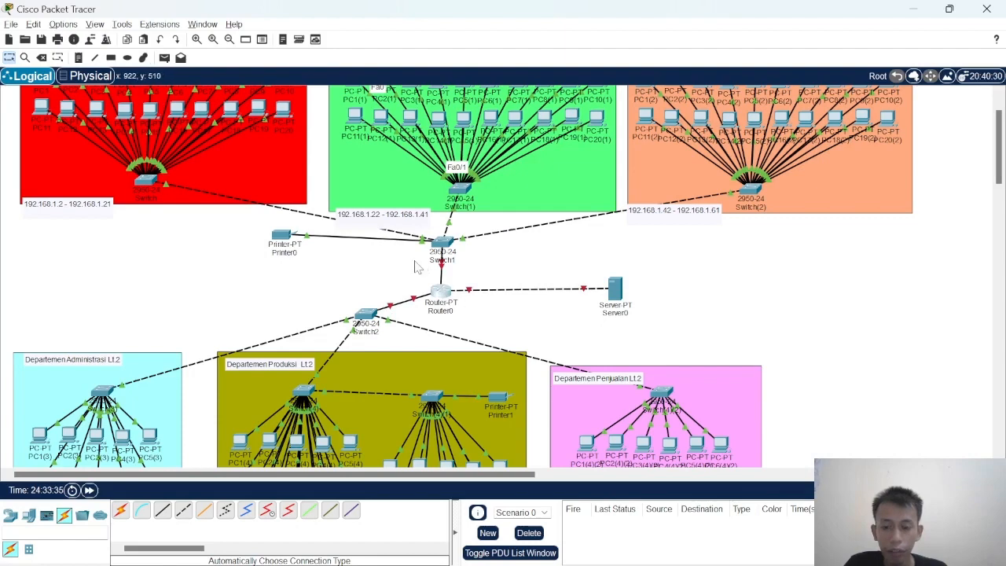
left_click(440, 292)
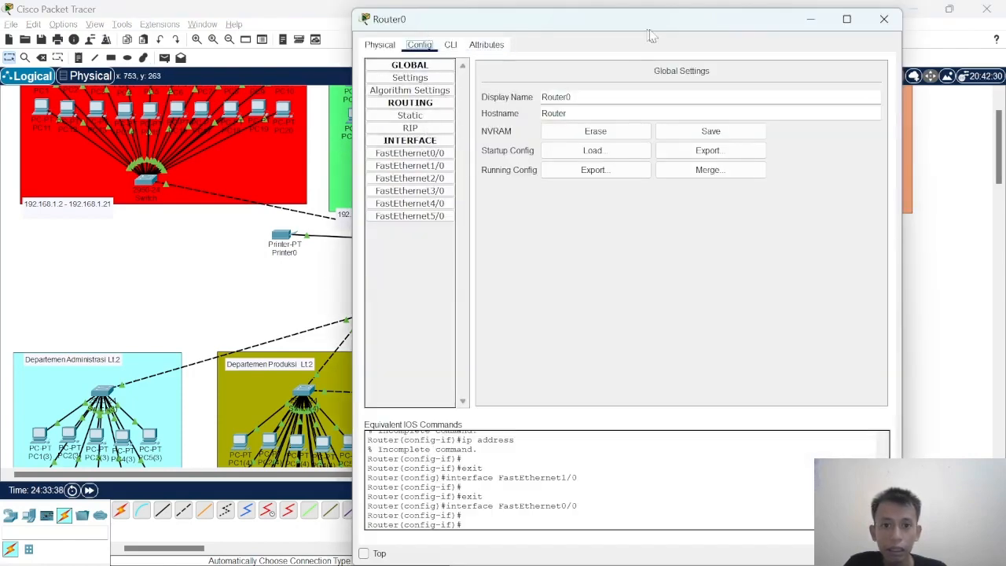
left_click_drag(651, 35, 739, 47)
left_click_drag(625, 49, 522, 67)
left_click(386, 186)
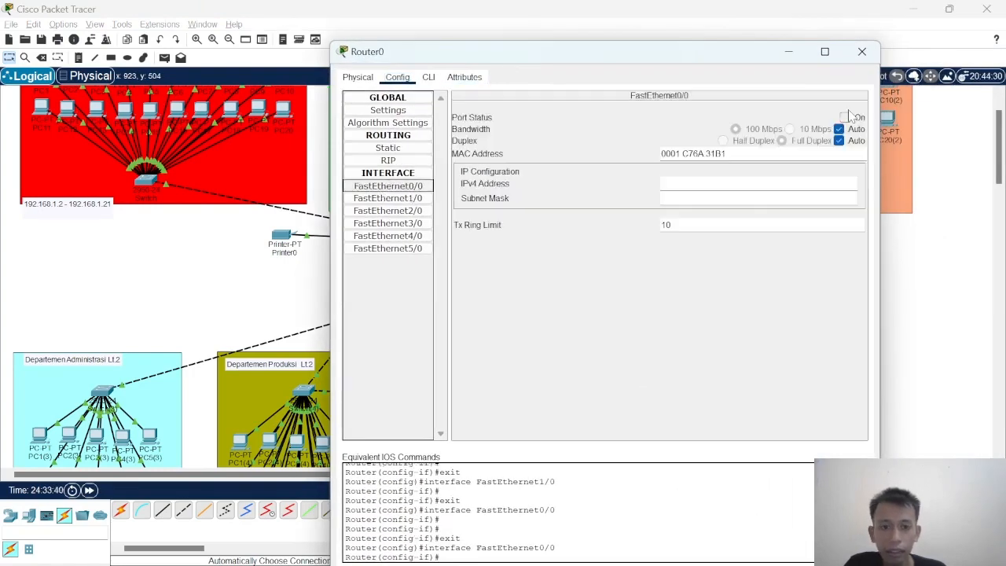
left_click(845, 117)
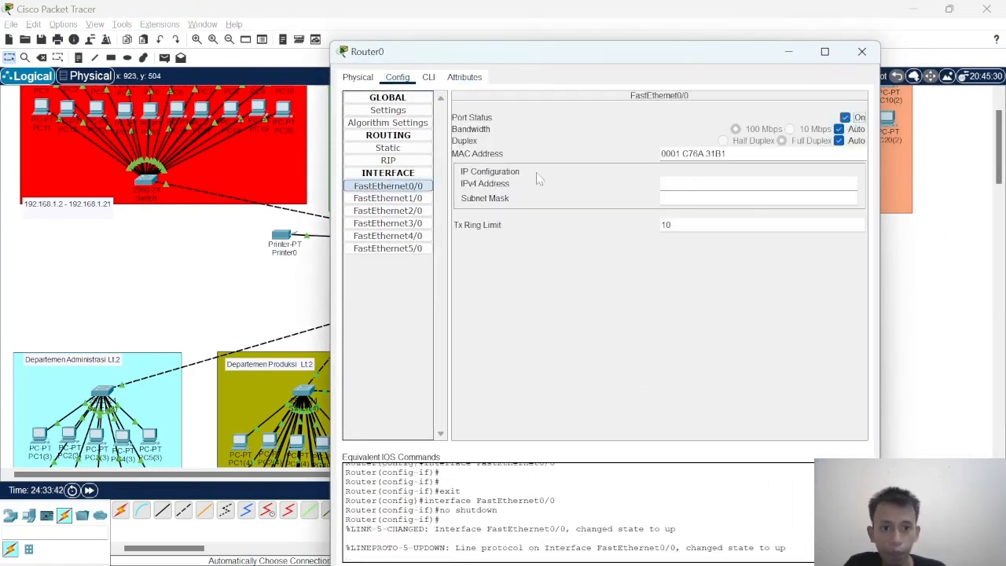
Turn on Router0's FastEthernet1/0 port and clear its IPv4 address
left_click(386, 198)
left_click(844, 117)
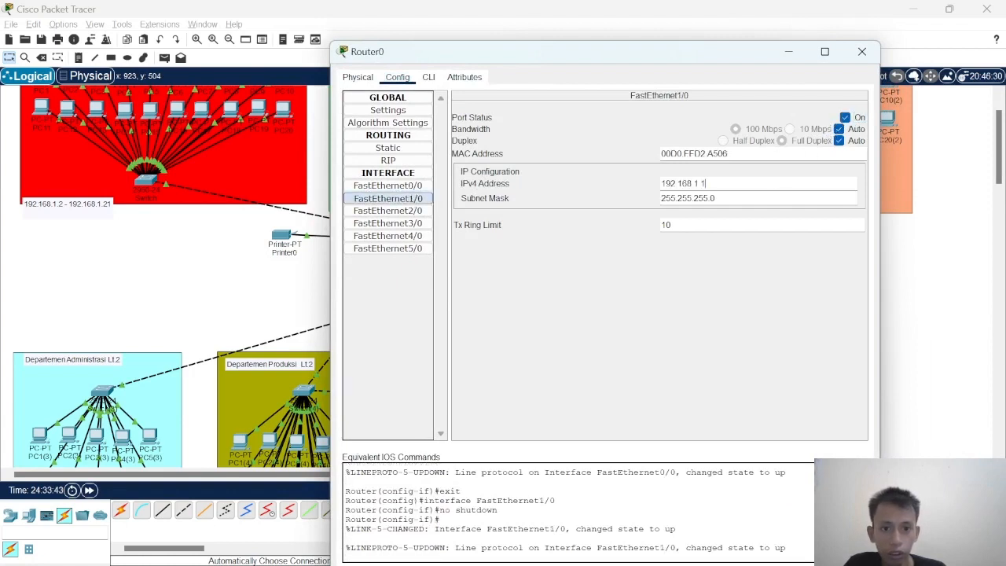
left_click_drag(711, 183, 628, 196)
key("BackSpace")
Turn on Router0's FastEthernet2/0 port and close the router's configuration window
left_click(386, 211)
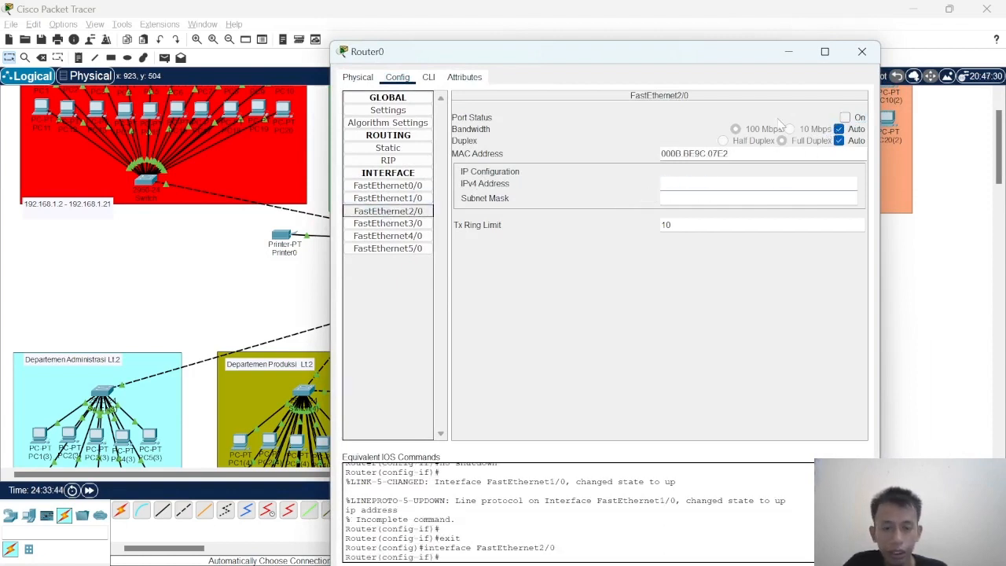
left_click(844, 117)
left_click(861, 51)
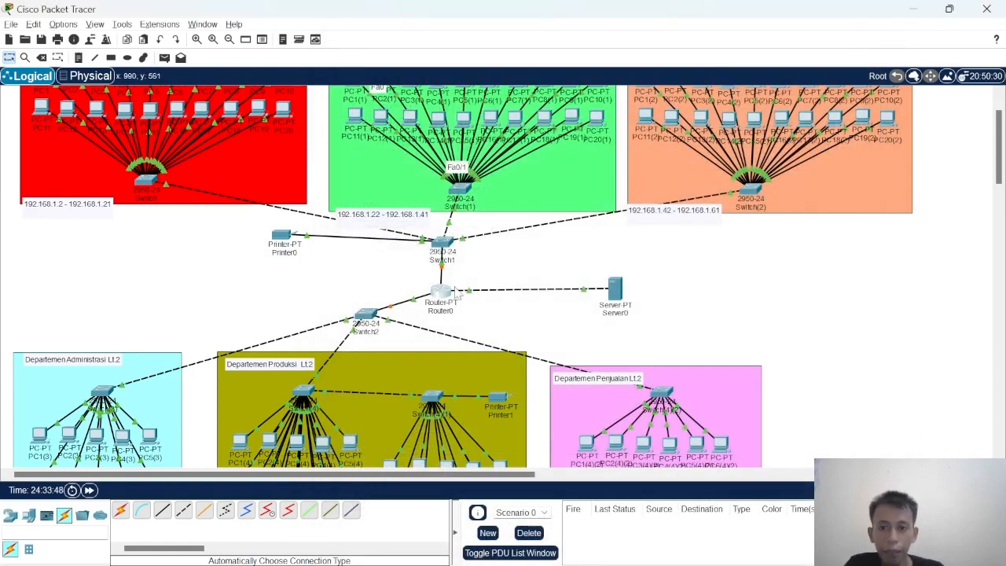
Configure Server0 with static IPv4 address 8.8.8.8, subnet mask 255.0.0.0 and default gateway 8.8.8.1
scroll(452, 291, "up", 1)
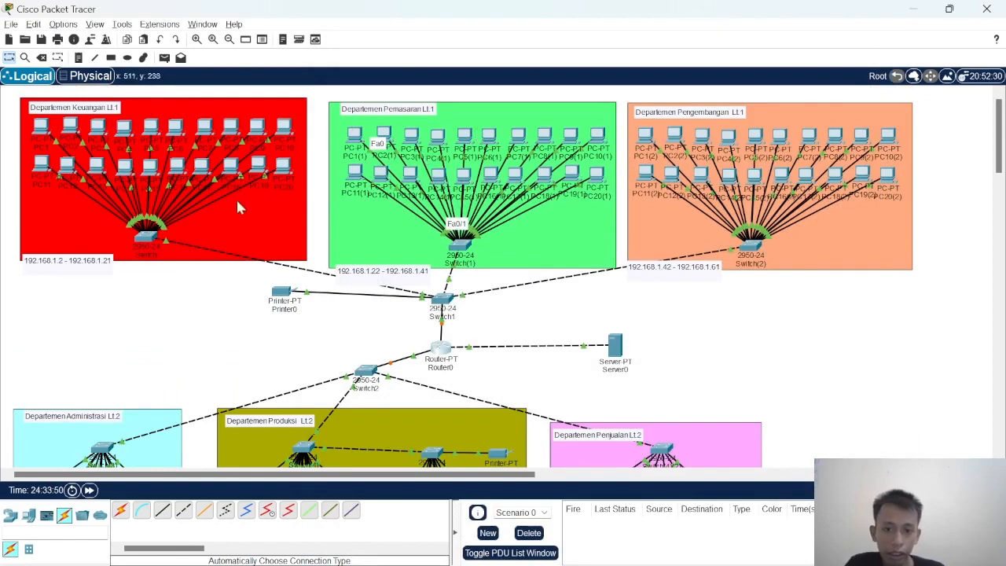
left_click(615, 346)
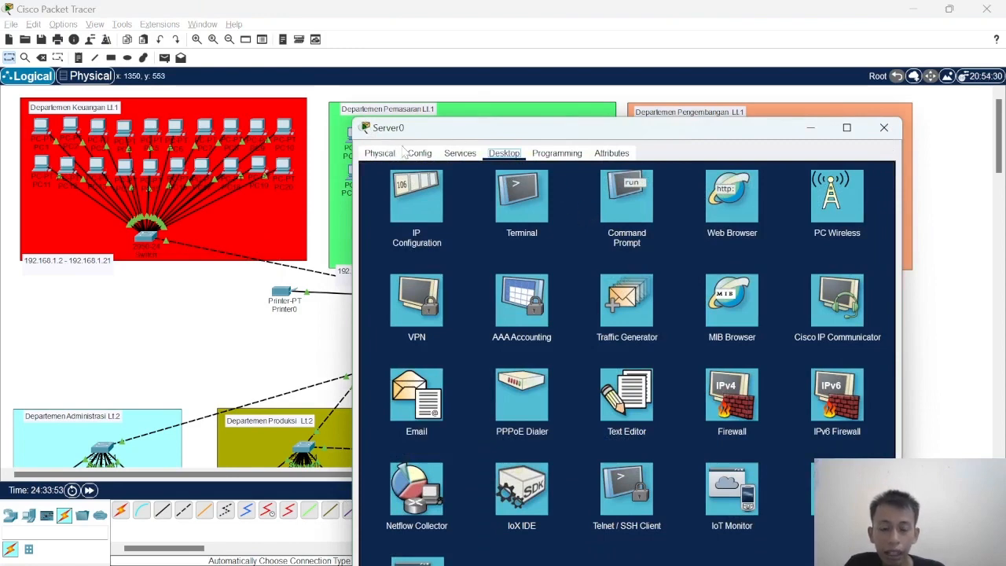
left_click(487, 97)
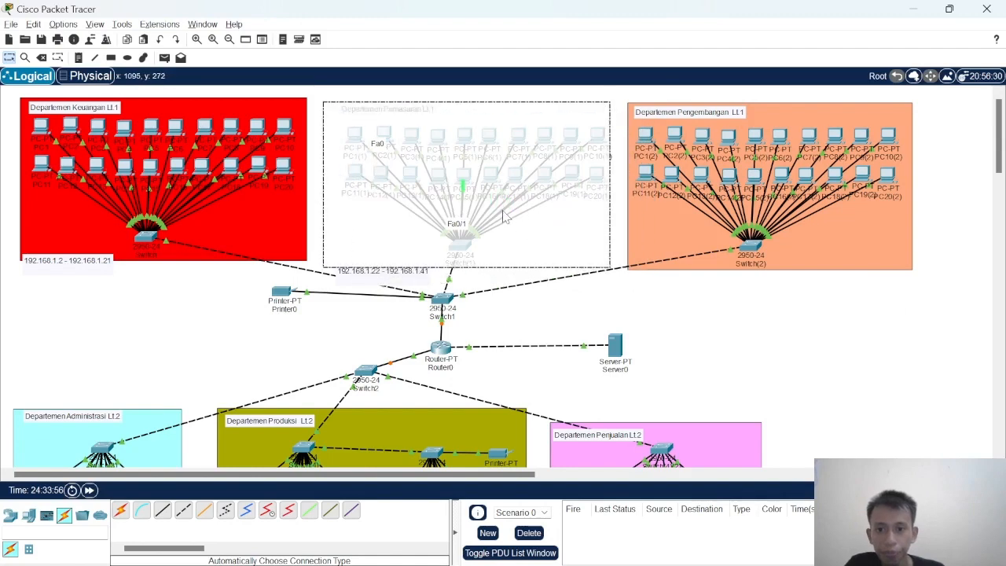
key("alt+Tab")
left_click(526, 236)
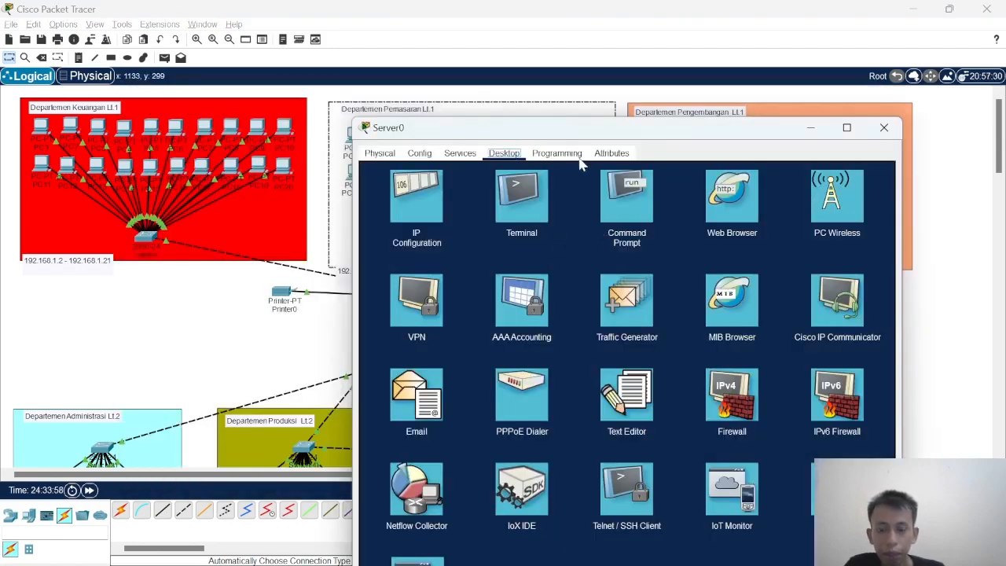
left_click_drag(586, 134, 581, 102)
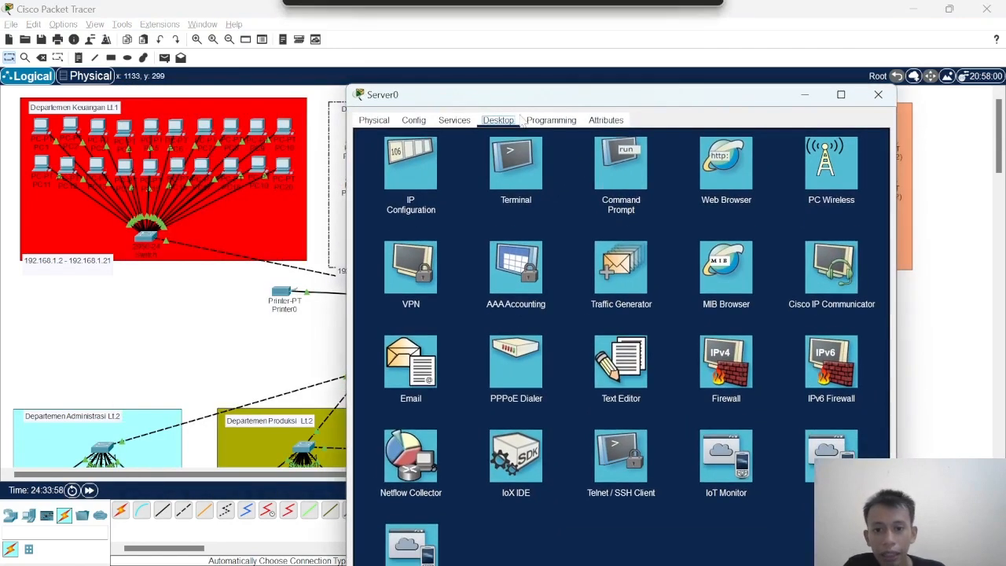
left_click(417, 155)
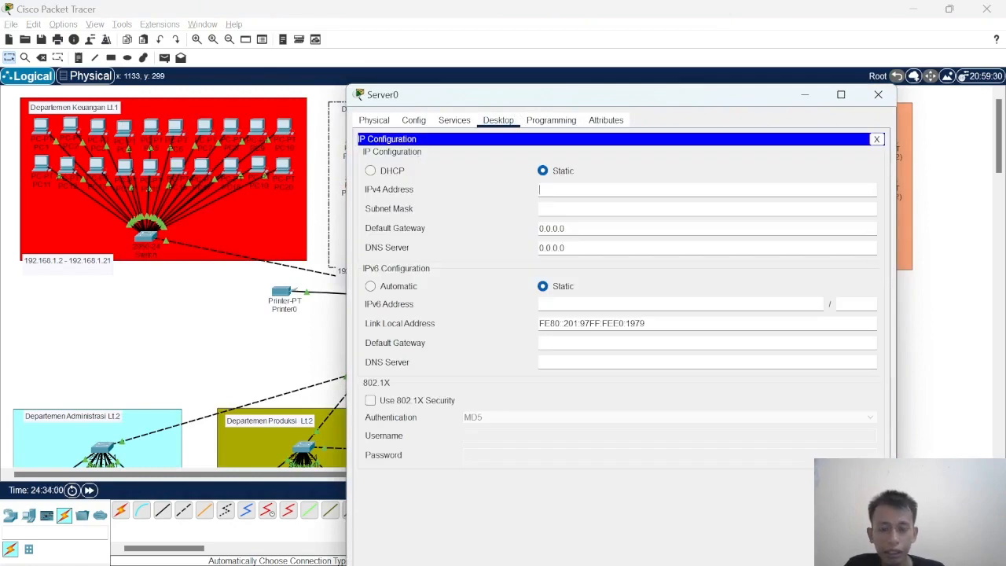
type("8.8.8.8")
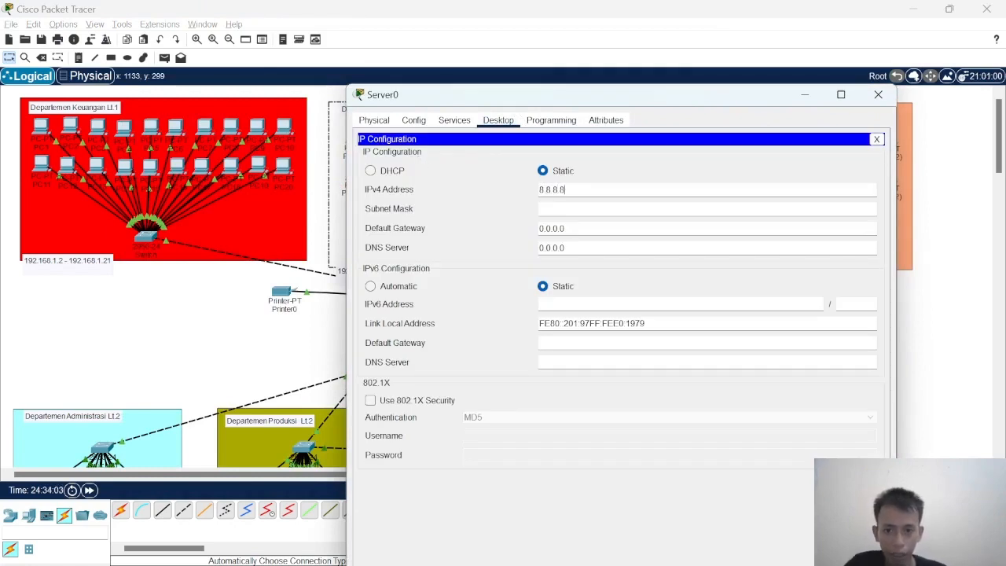
key("Tab")
key("Tab")
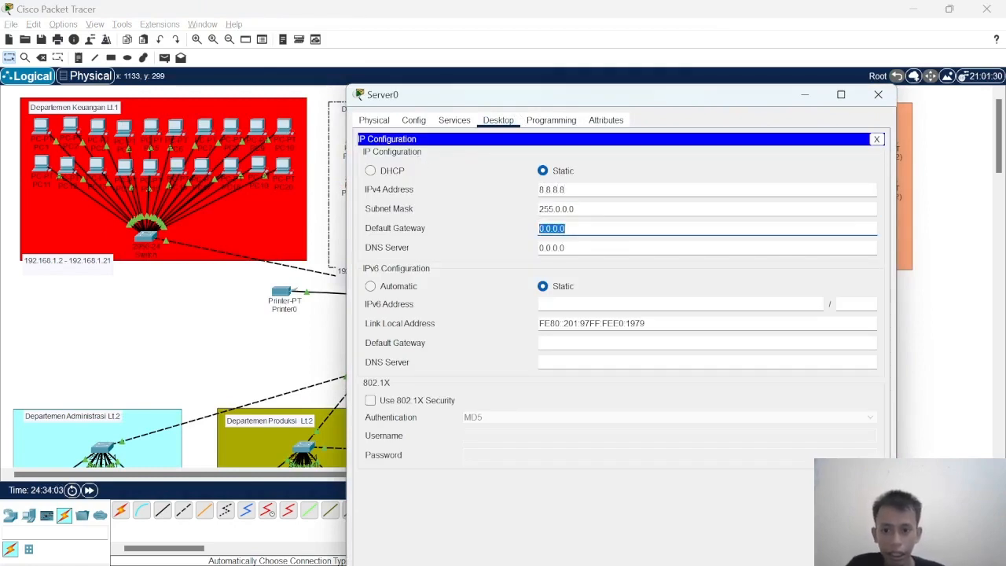
type("8.8.8.1")
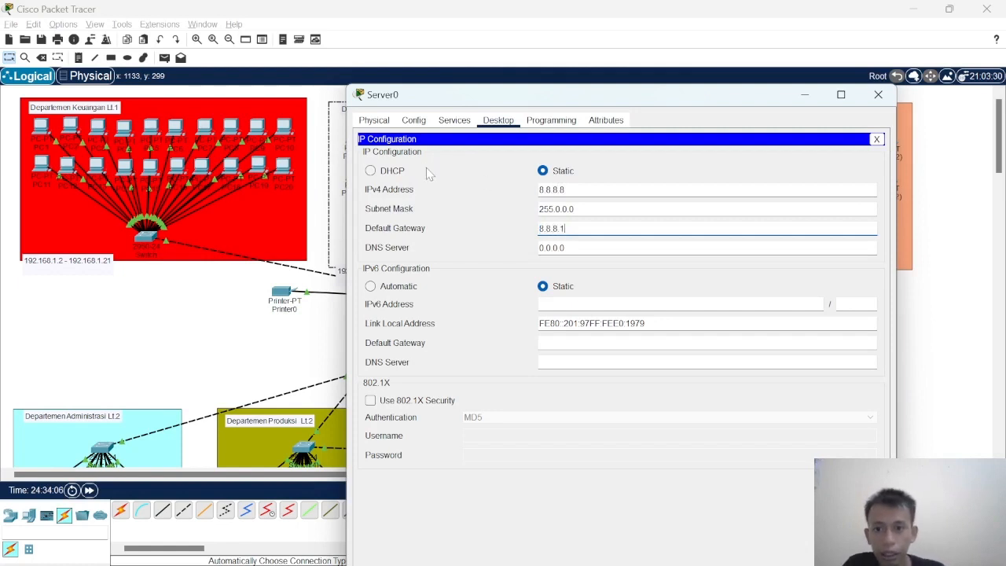
Open index.html in Server0's HTTP service and examine the heading text in its HTML code
left_click(464, 124)
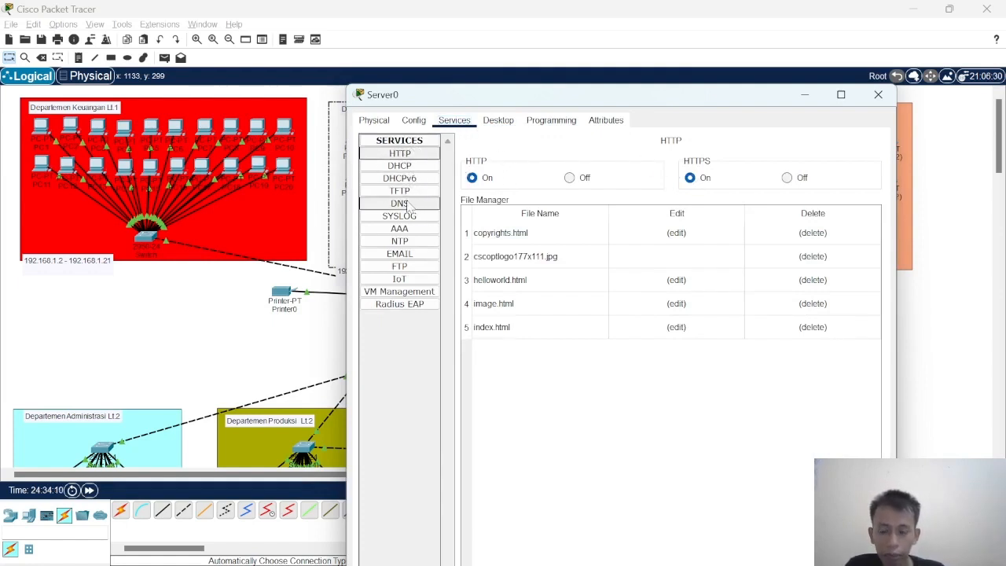
left_click(676, 327)
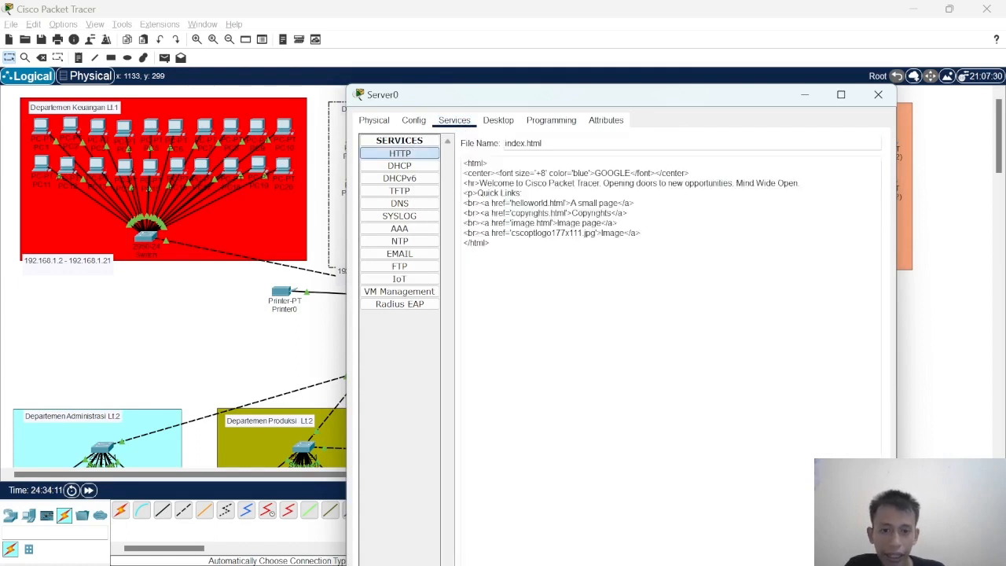
left_click_drag(631, 173, 602, 173)
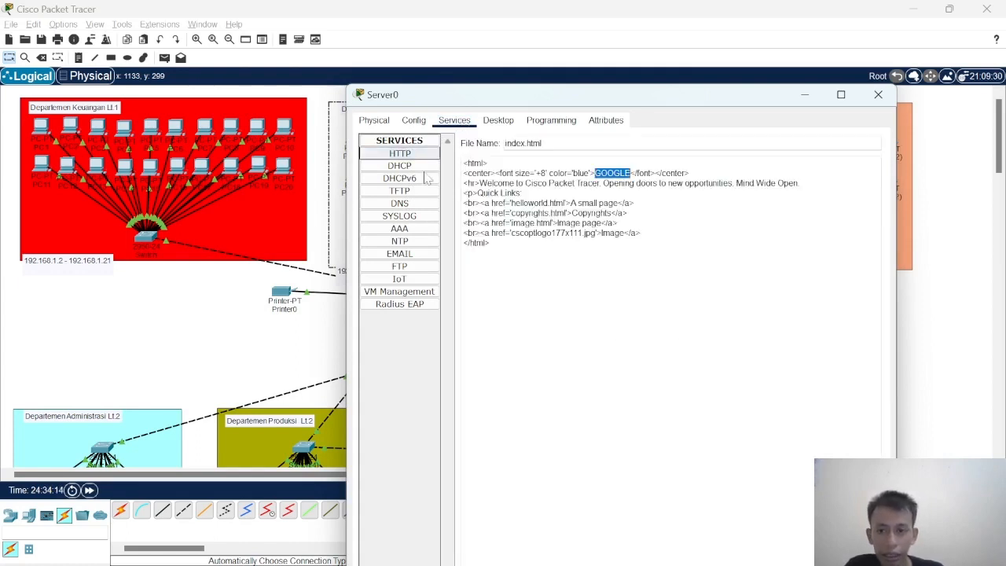
Add a DNS A record on Server0 that maps google.com to the server's IP address
left_click(409, 206)
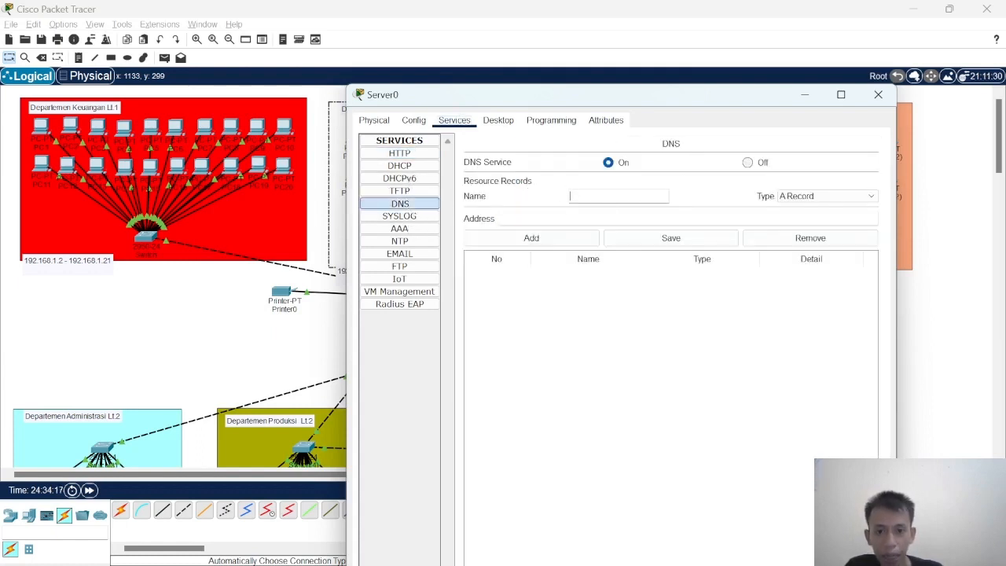
type("google.com")
left_click(825, 195)
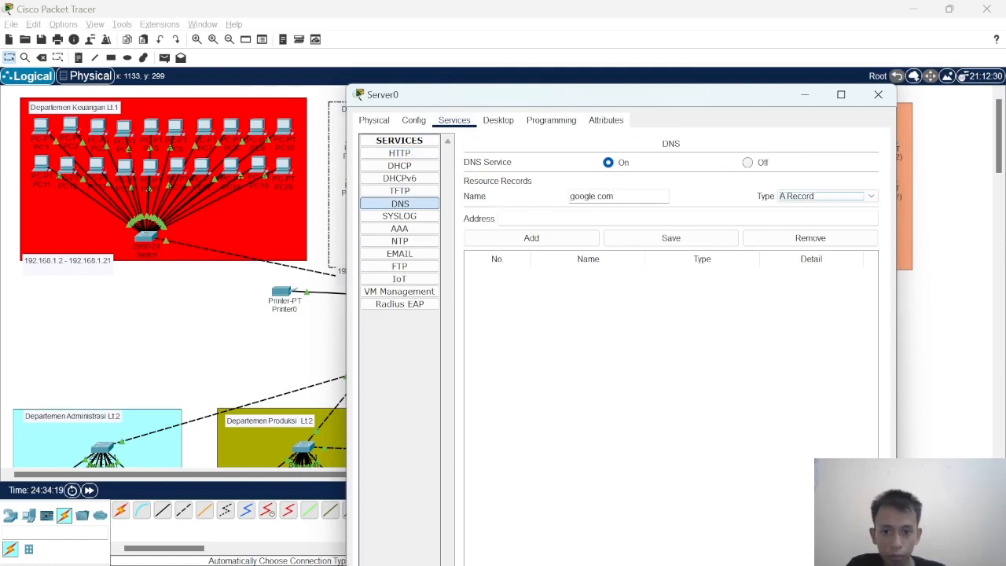
left_click(500, 219)
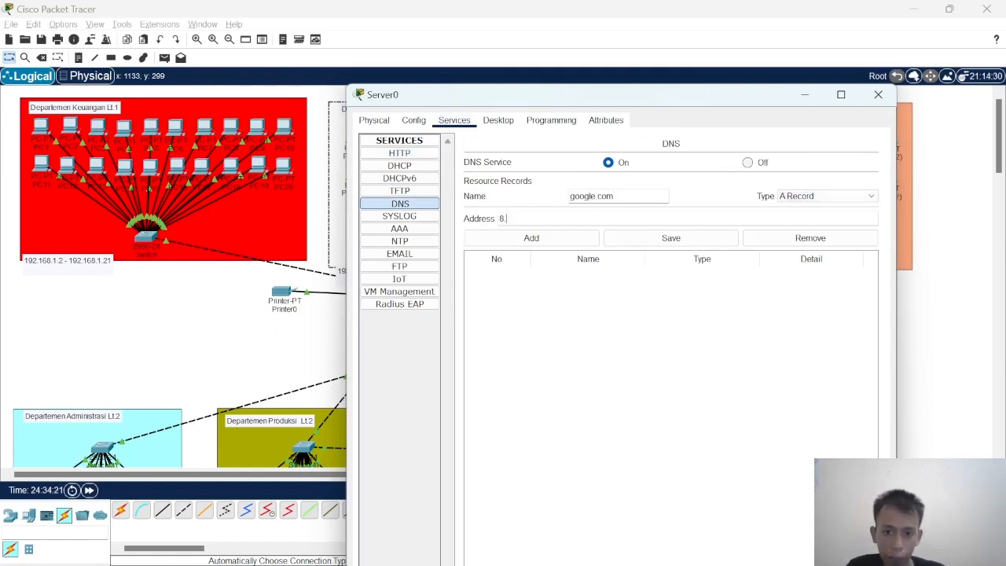
left_click(532, 237)
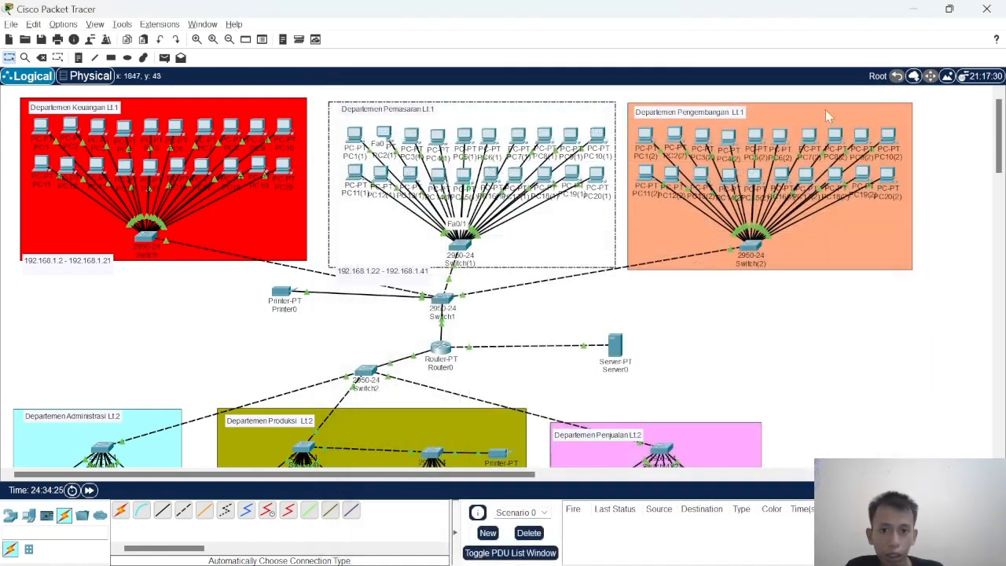
Assign Router0's FastEthernet1/0 interface the IPv4 address 192.168.1.1 with subnet mask 255.255.255.0
left_click(878, 94)
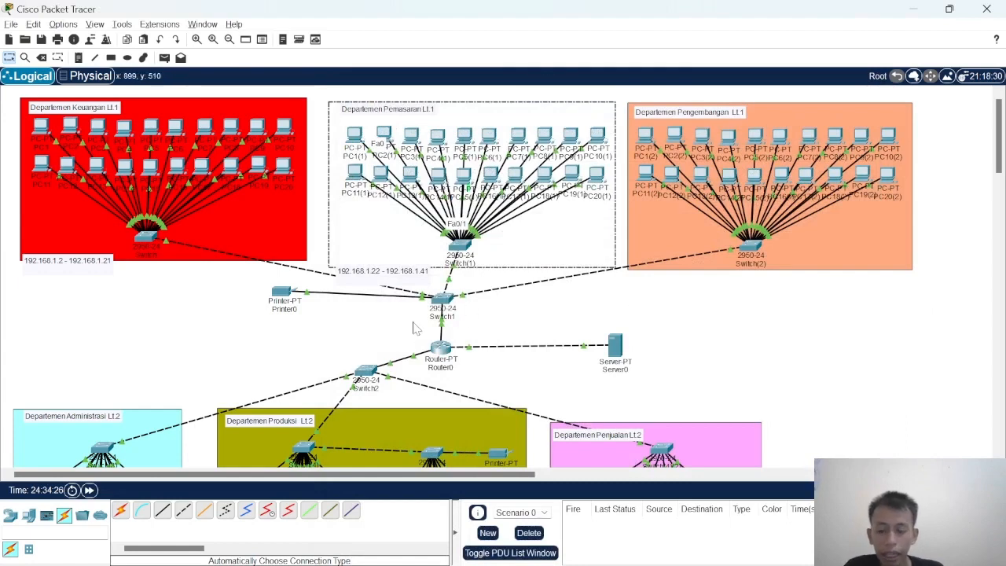
left_click(440, 348)
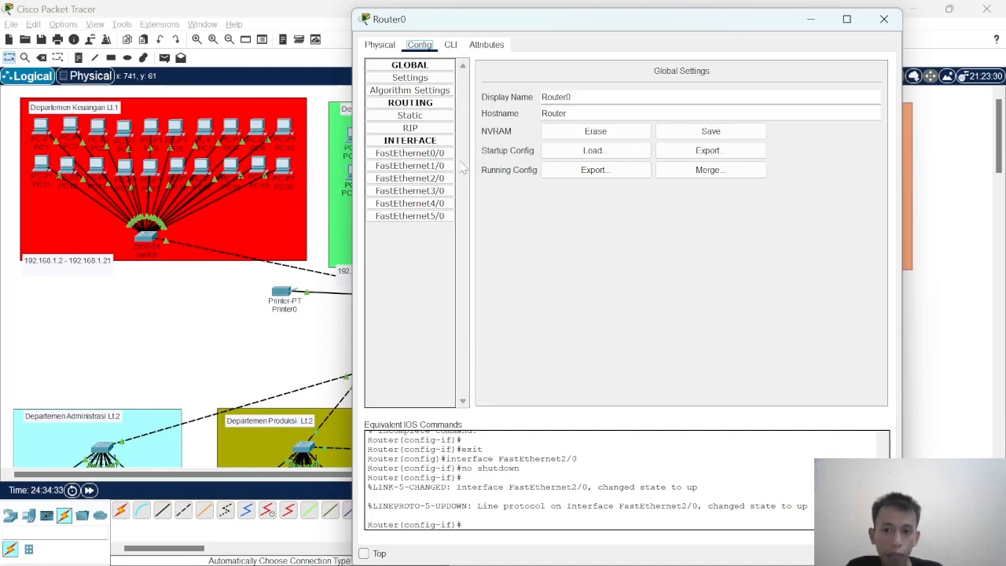
left_click_drag(547, 28, 726, 85)
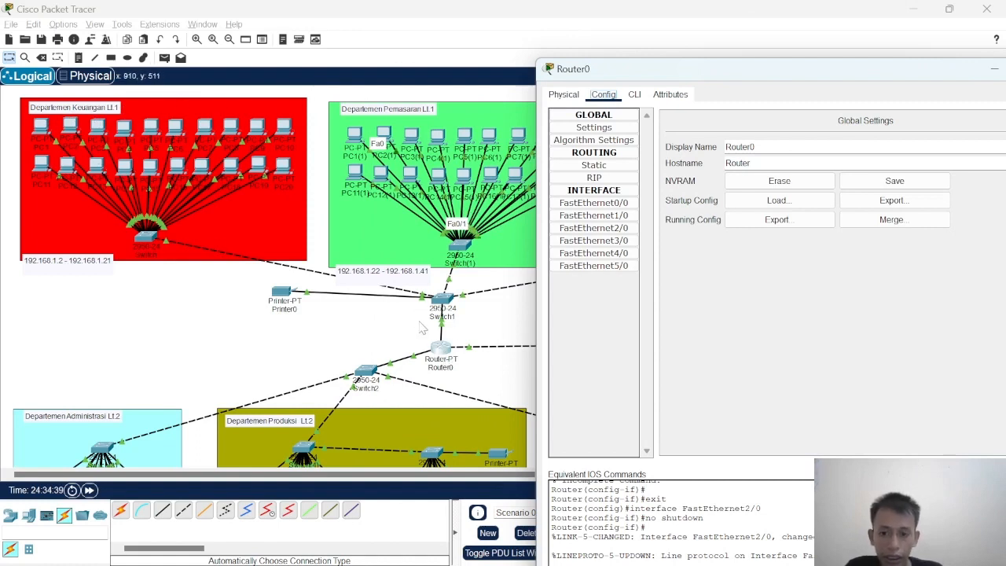
left_click_drag(690, 68, 575, 64)
left_click(515, 214)
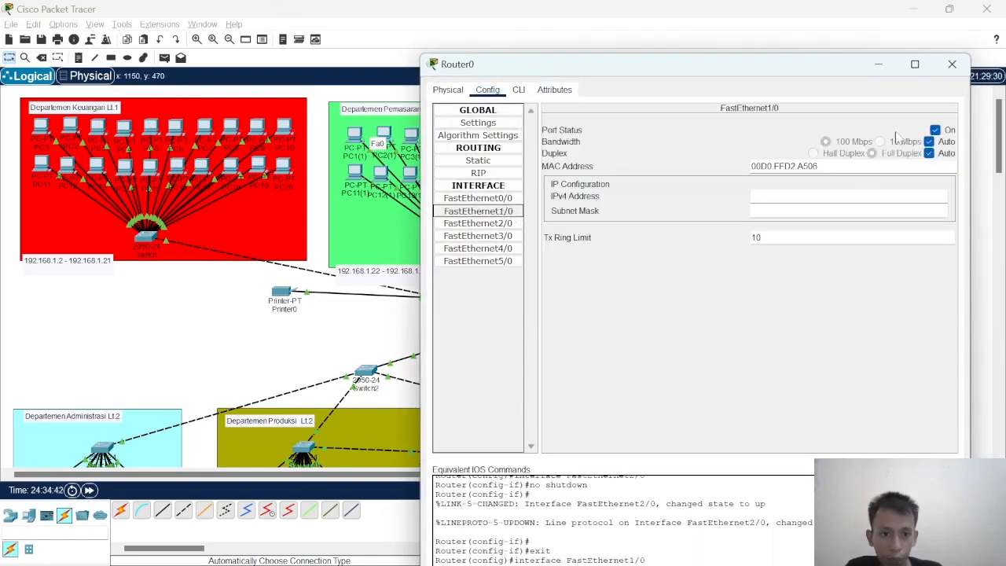
left_click_drag(723, 75, 562, 63)
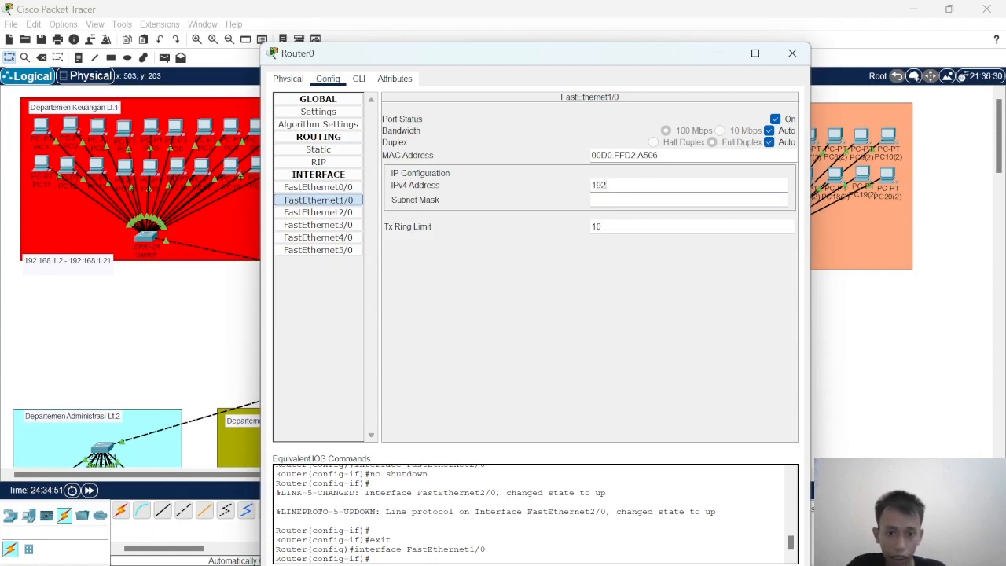
type(".168.1.")
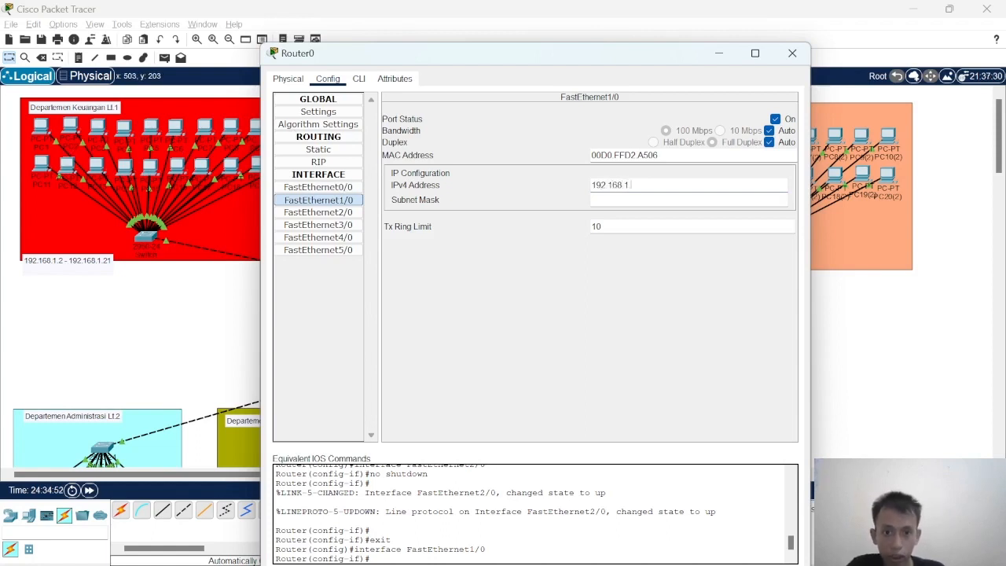
type("1")
key("Tab")
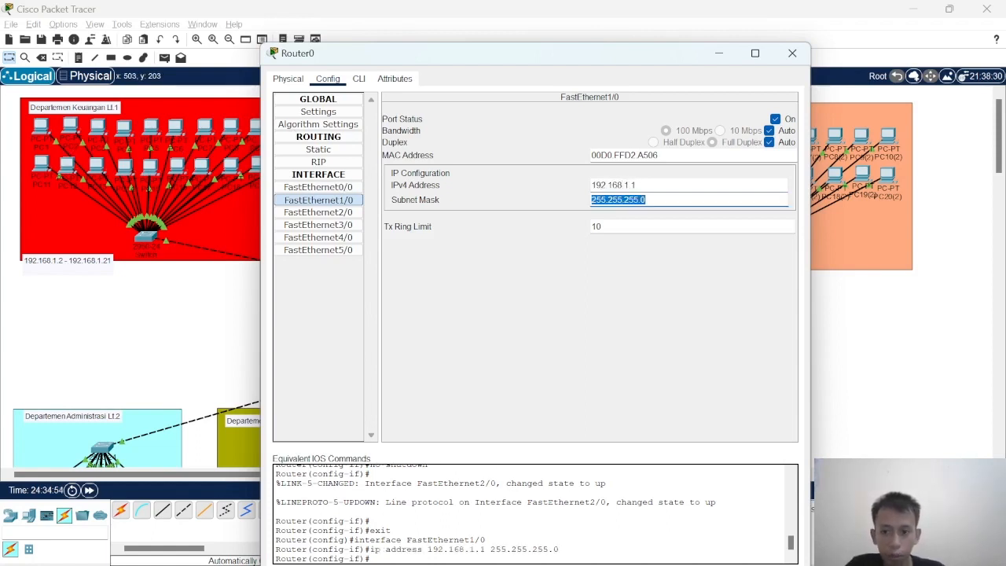
Assign Router0's FastEthernet2/0 interface the IPv4 address 8.8.8.1 with subnet mask 255.0.0.0 and close the router's configuration window
left_click_drag(624, 52, 650, 65)
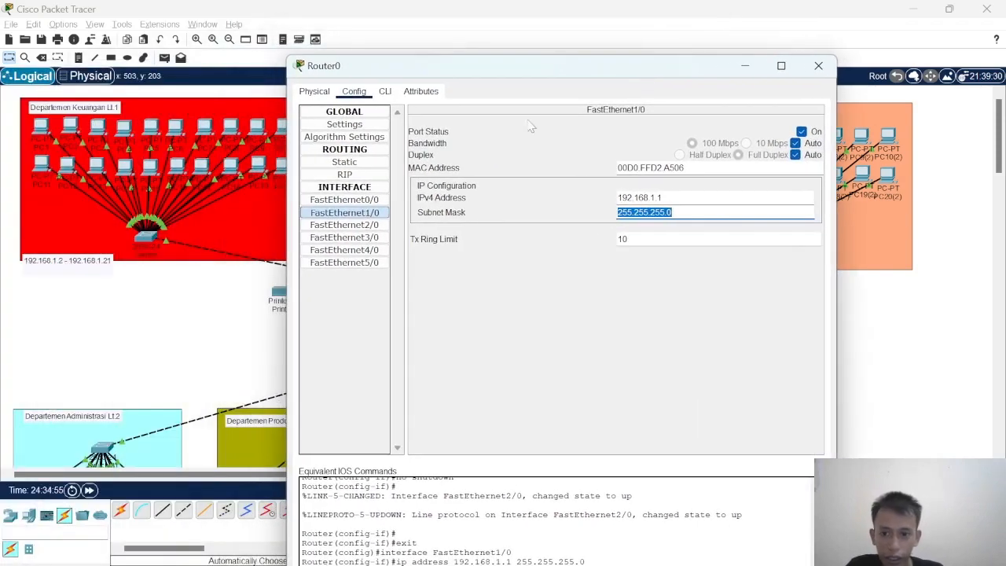
left_click(366, 228)
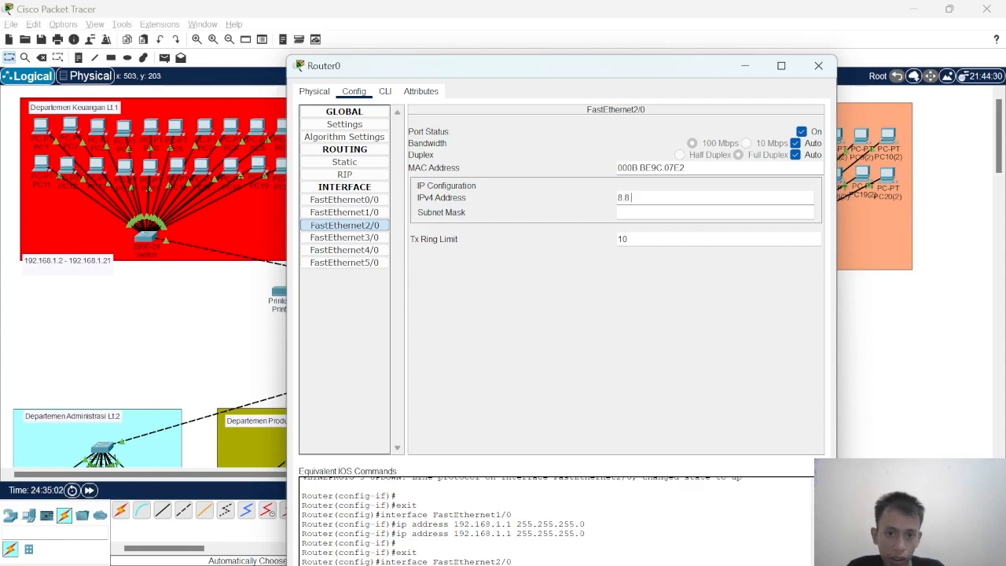
key("Tab")
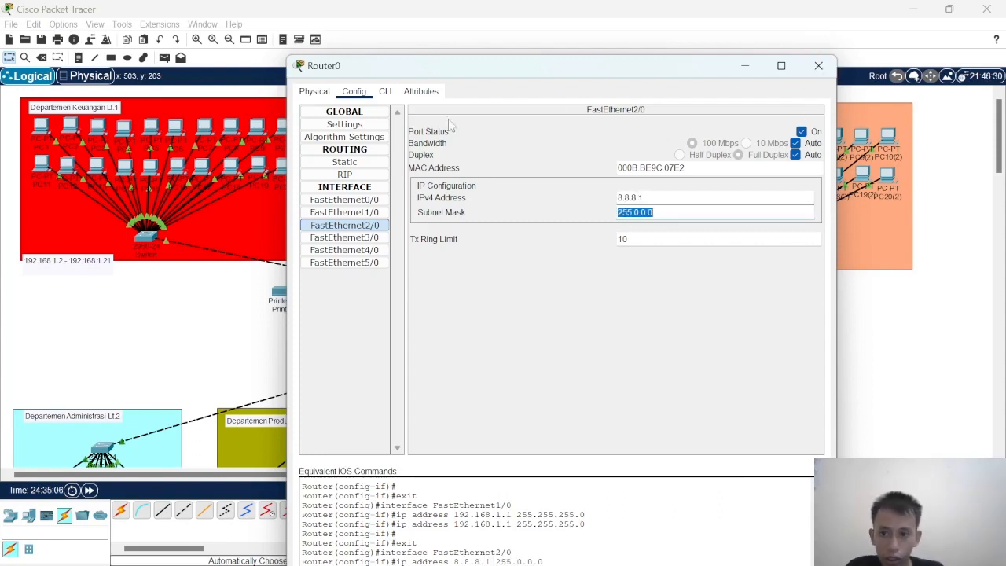
left_click(818, 66)
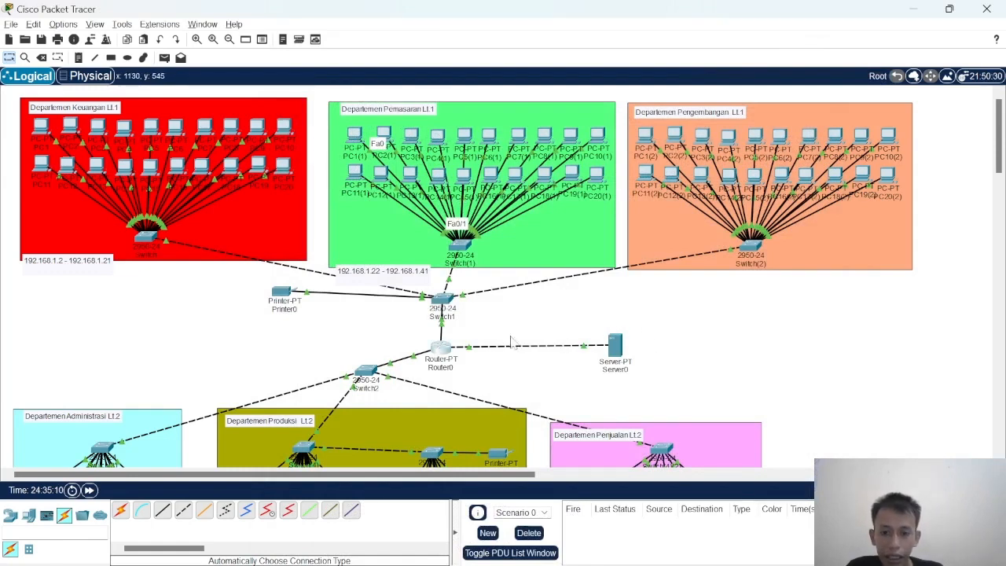
Move Router0 and Server0 slightly upward in the topology
left_click_drag(441, 346, 441, 339)
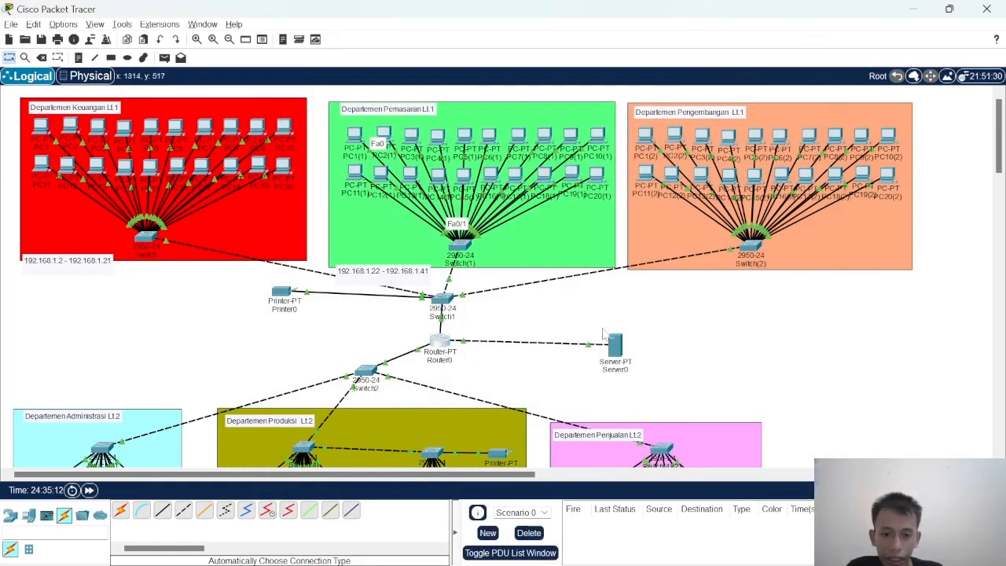
left_click_drag(611, 339, 614, 328)
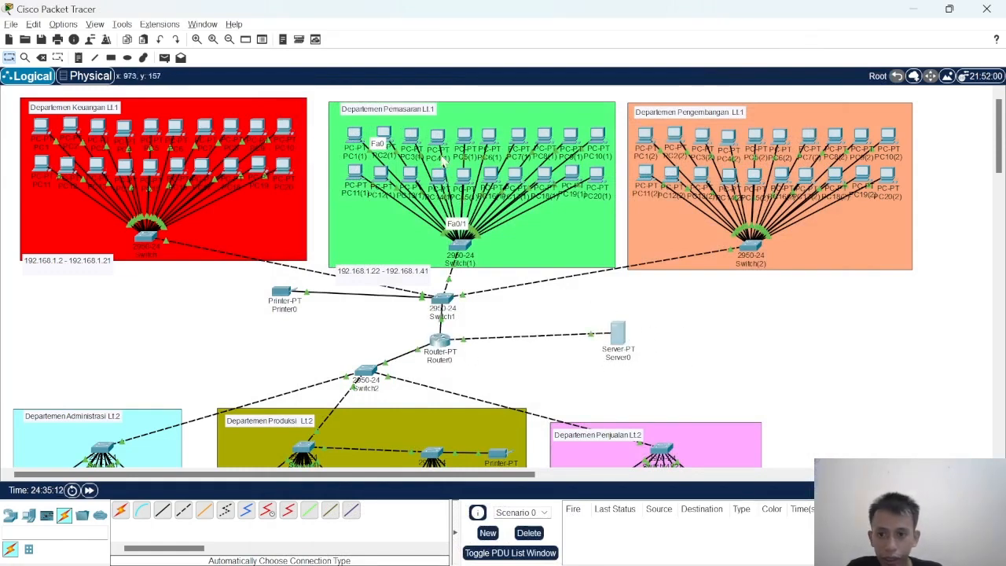
Load 8.8.8.8 in the web browser of PC1(1) in Departemen Pemasaran and check the page heading
left_click(355, 134)
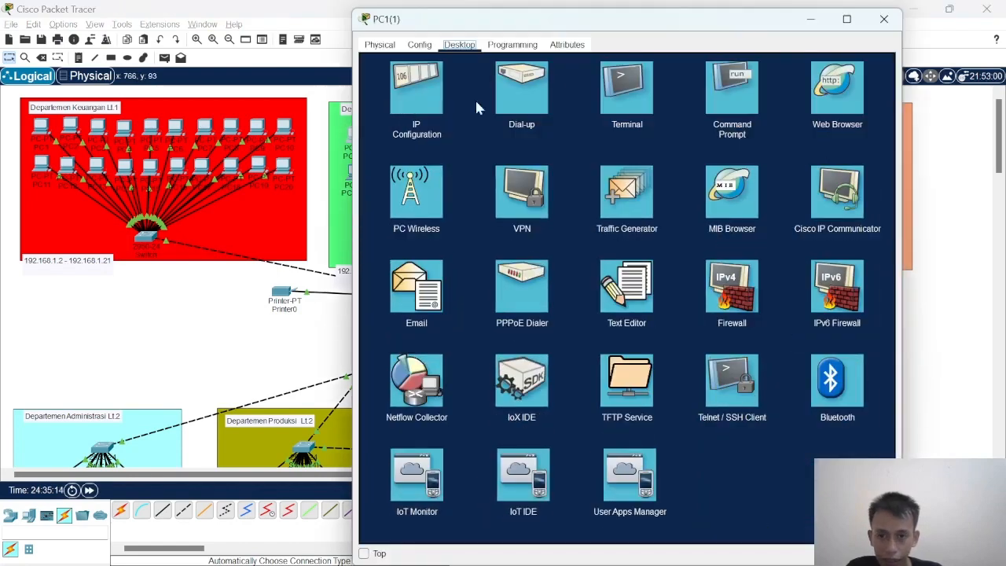
left_click(843, 94)
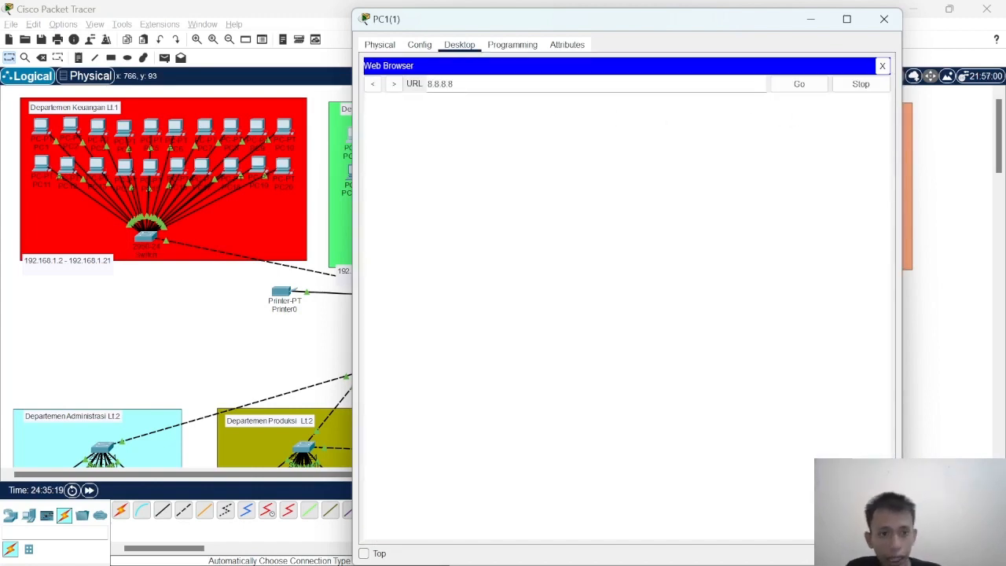
type("8.8.8.8")
left_click(801, 91)
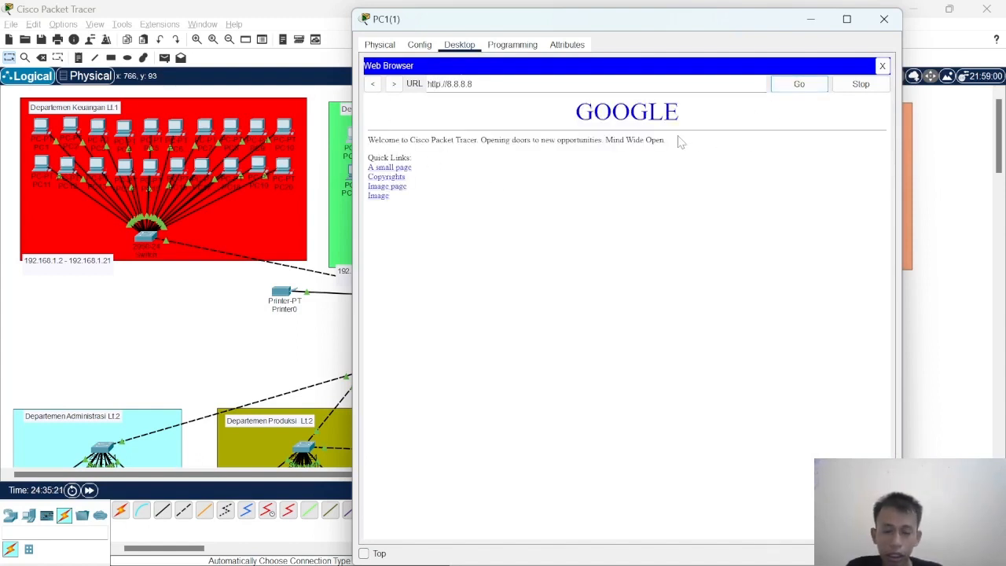
double_click(614, 117)
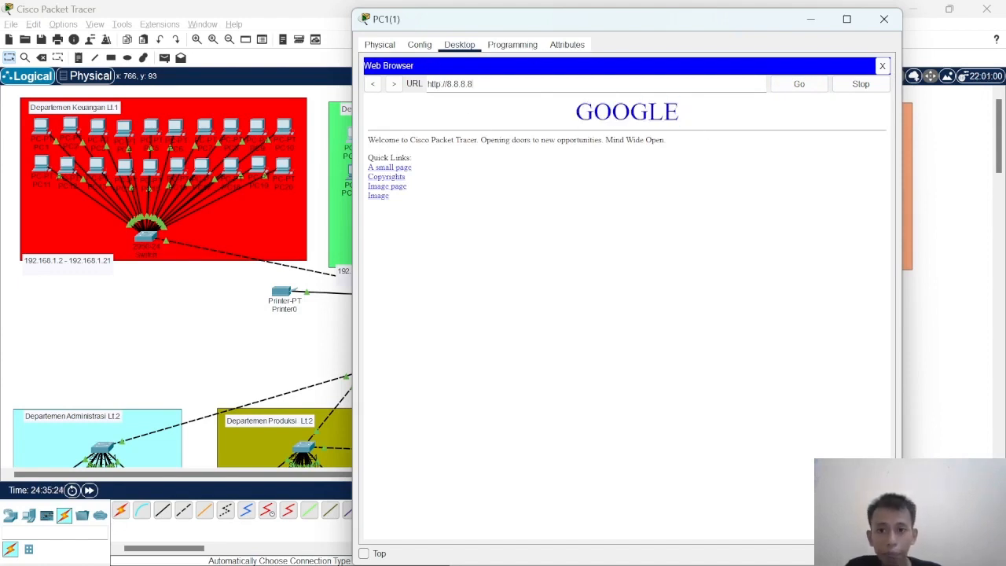
Load google.com in PC1(1)'s web browser to test name resolution, and close the PC's window
left_click_drag(473, 84, 422, 94)
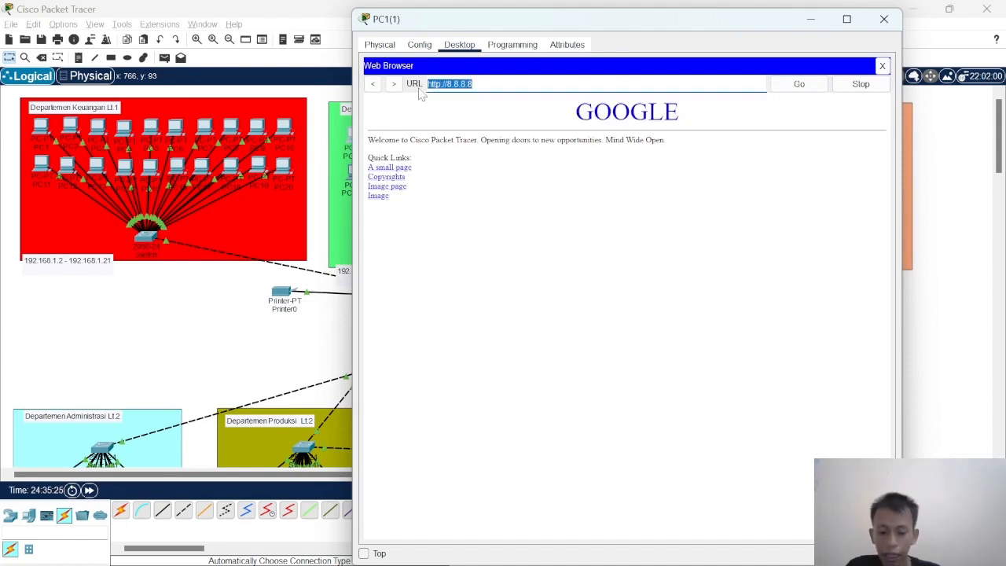
type("google.co")
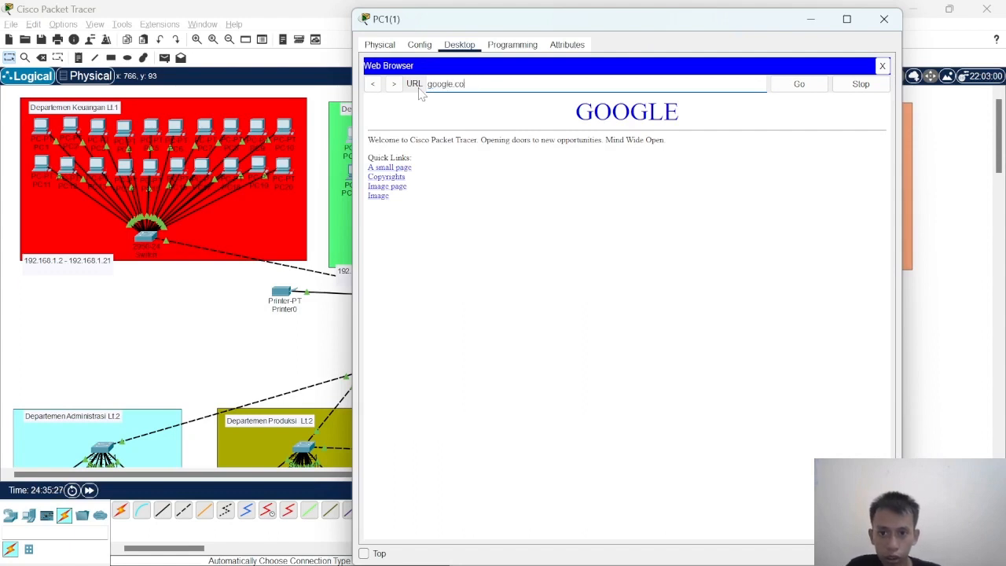
type("m")
left_click(795, 85)
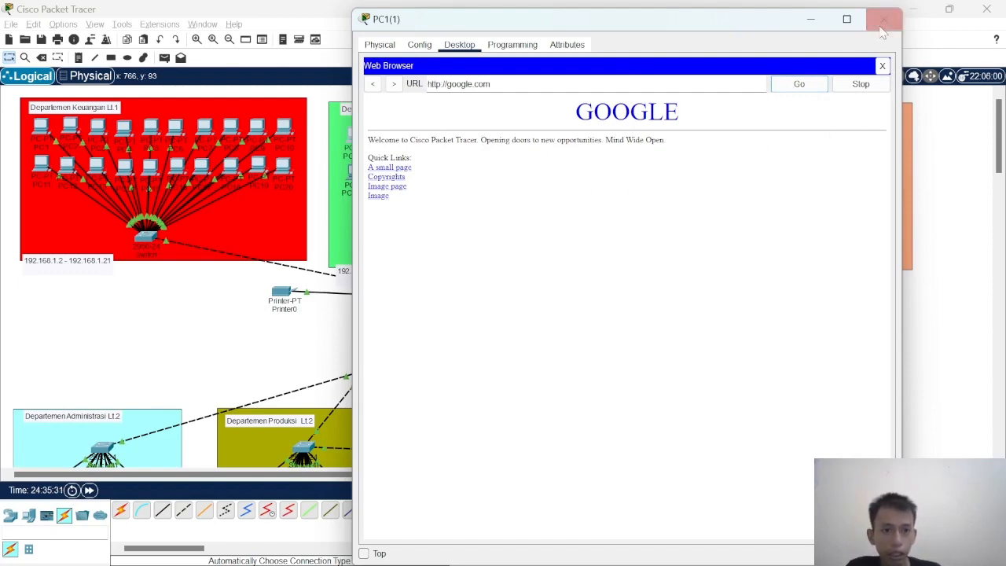
left_click(881, 21)
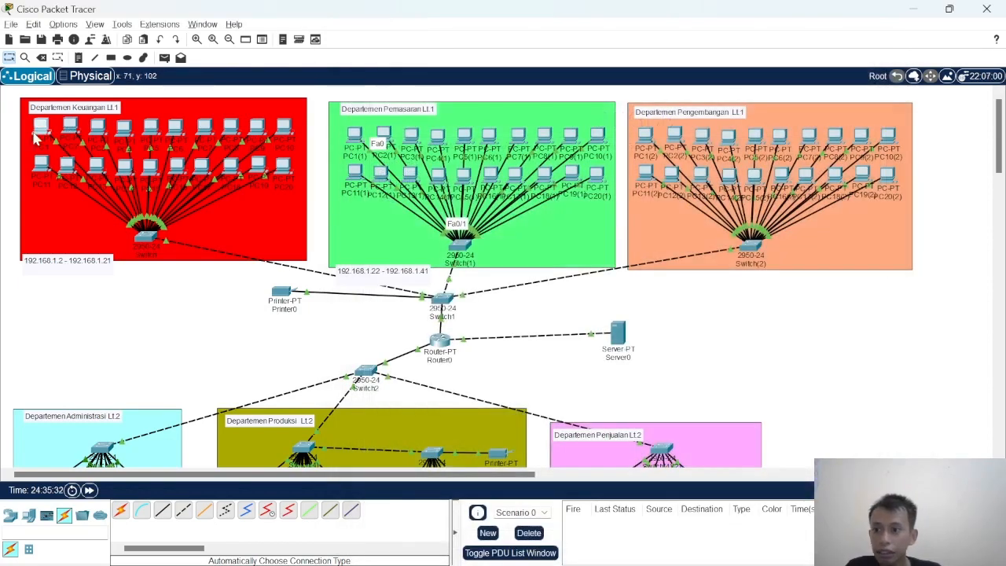
Try to load google.com in the web browser of PC1 in Departemen Keuangan, and close the PC's window
left_click(41, 127)
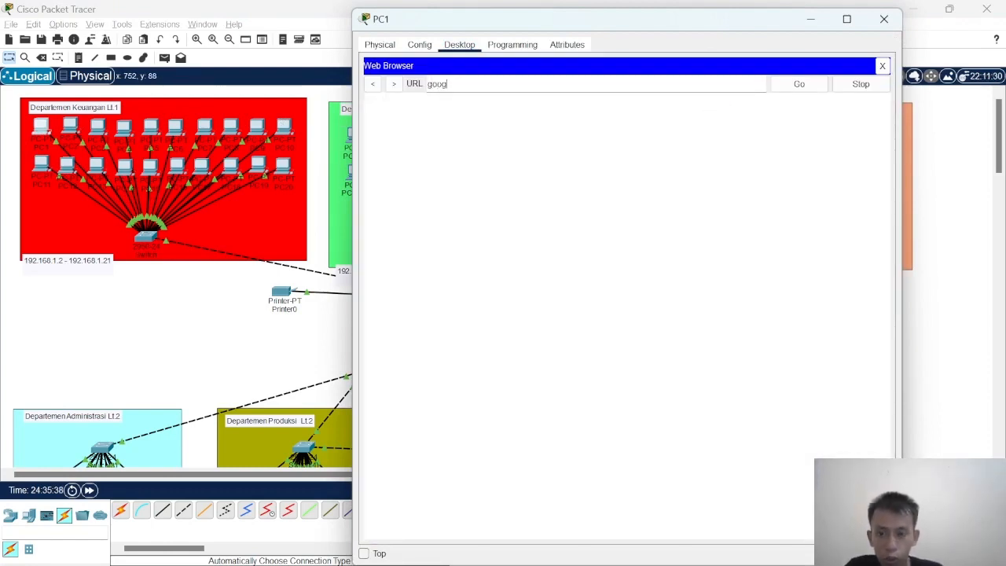
type("com")
left_click(798, 84)
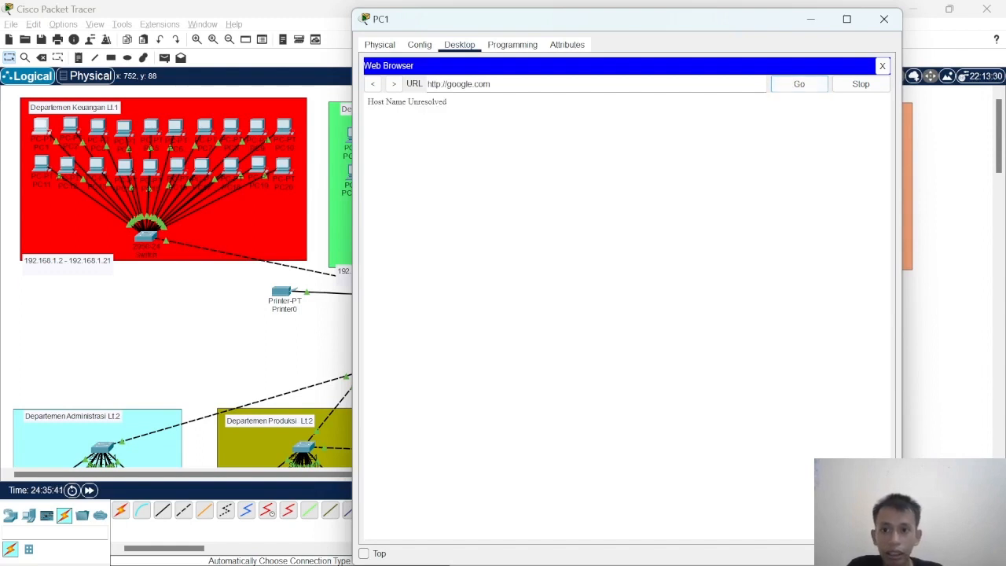
left_click(374, 102)
mouse_move(374, 102)
left_mouse_down()
mouse_move(469, 110)
mouse_move(387, 110)
left_mouse_up()
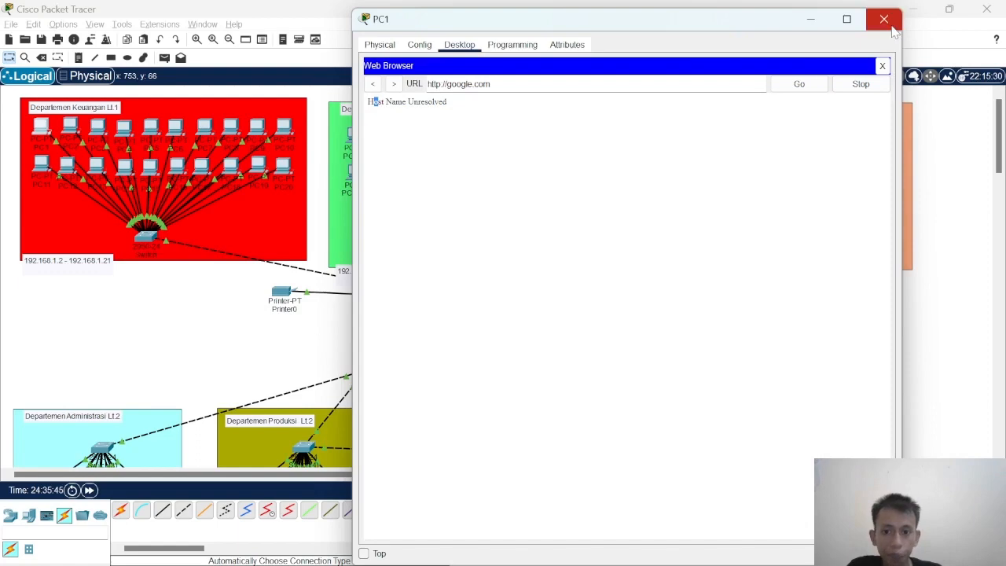
left_click(884, 26)
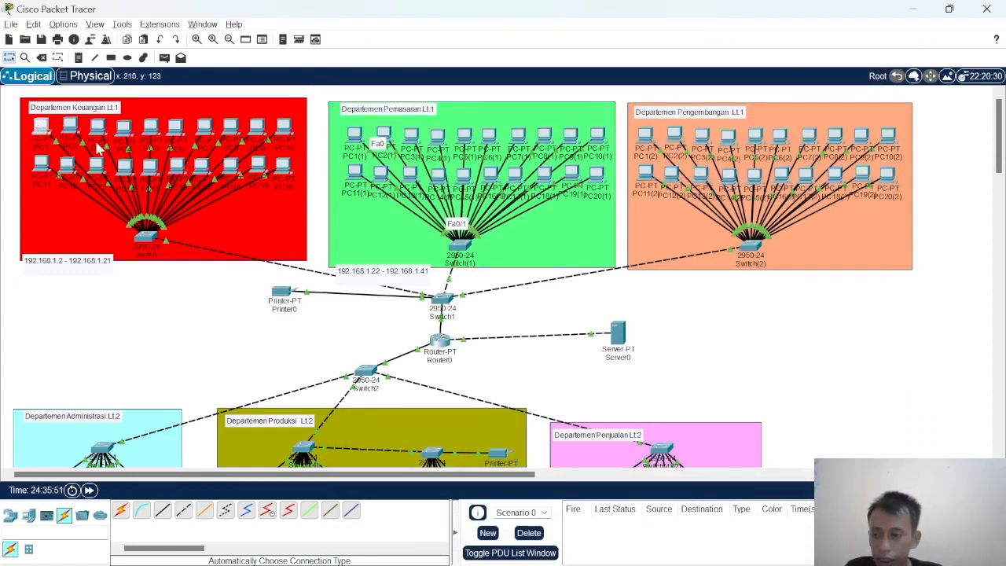
Ping 192.168.1.254 from the command prompt of PC1 in Departemen Keuangan, check the reply, and close the PC's window
left_click(38, 130)
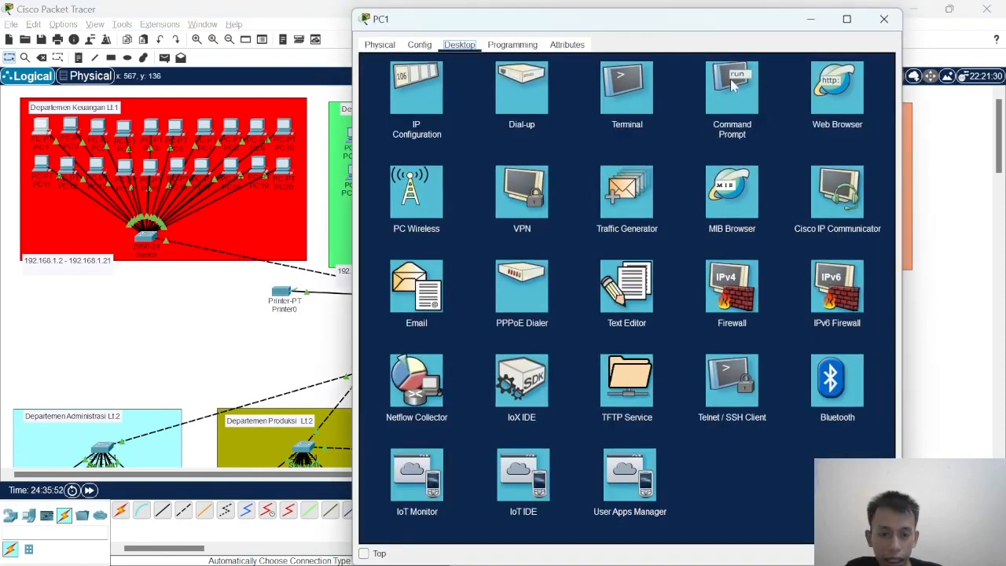
left_click(730, 83)
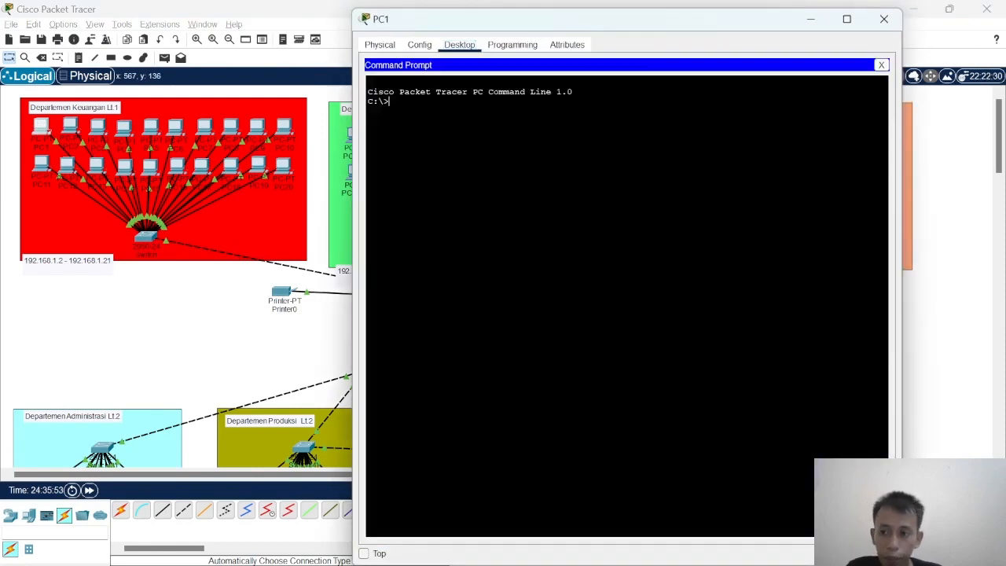
type("ping")
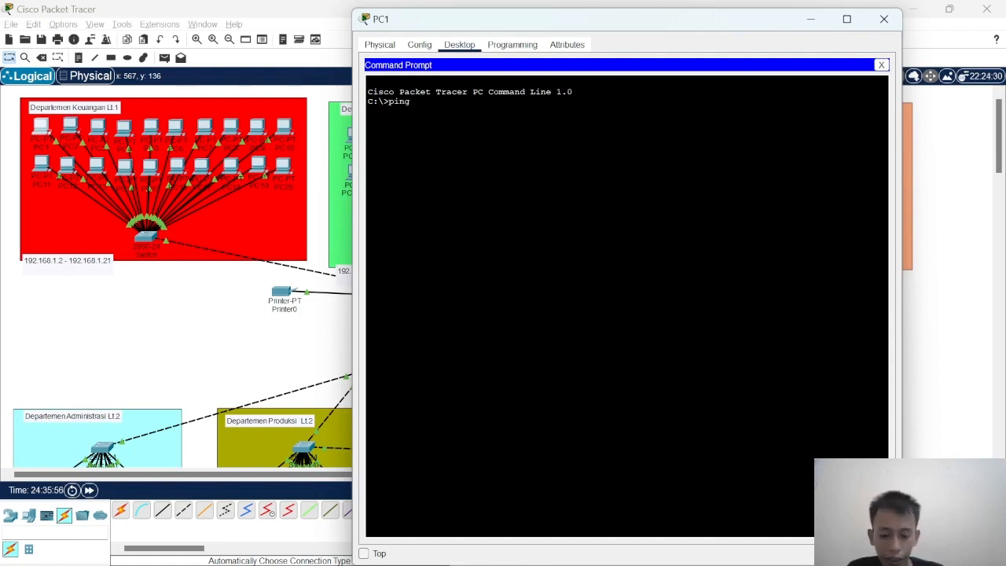
type(" 192.168")
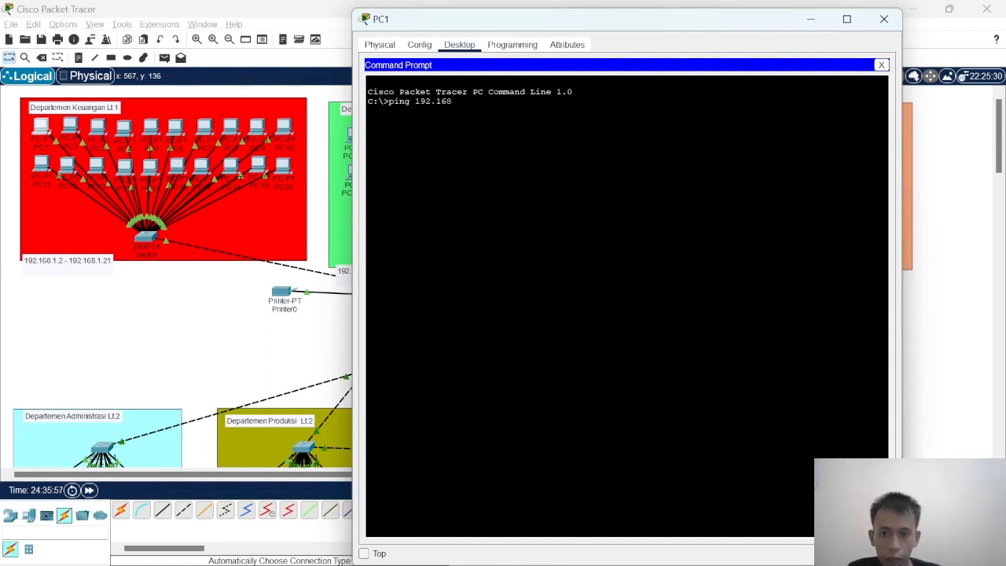
type(".1.25")
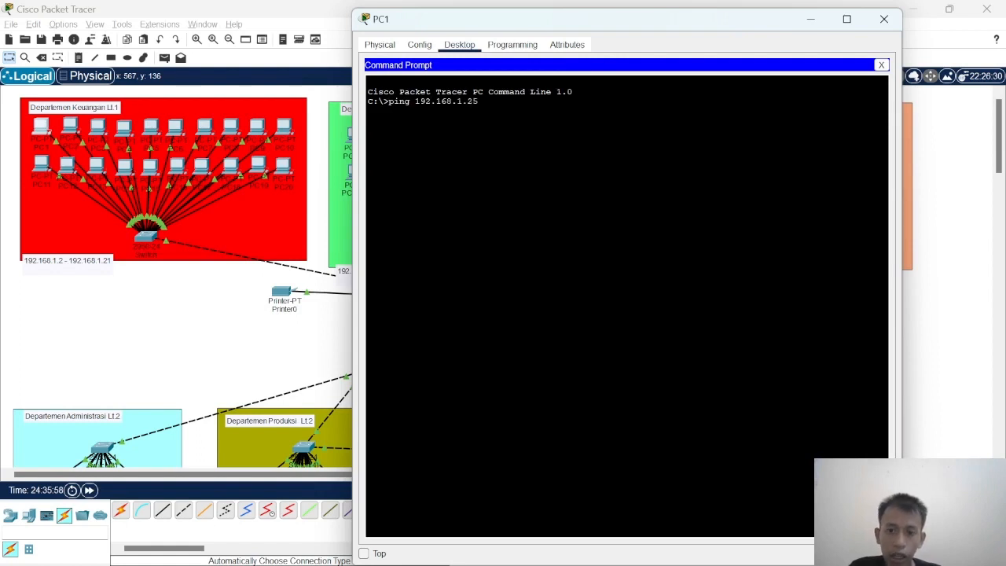
type("4")
key("Return")
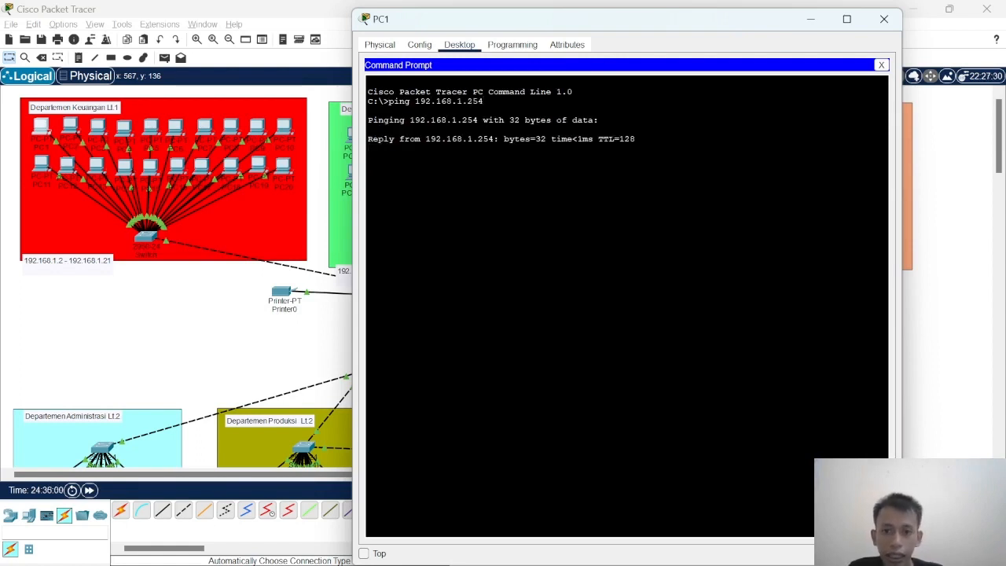
left_click_drag(368, 139, 635, 148)
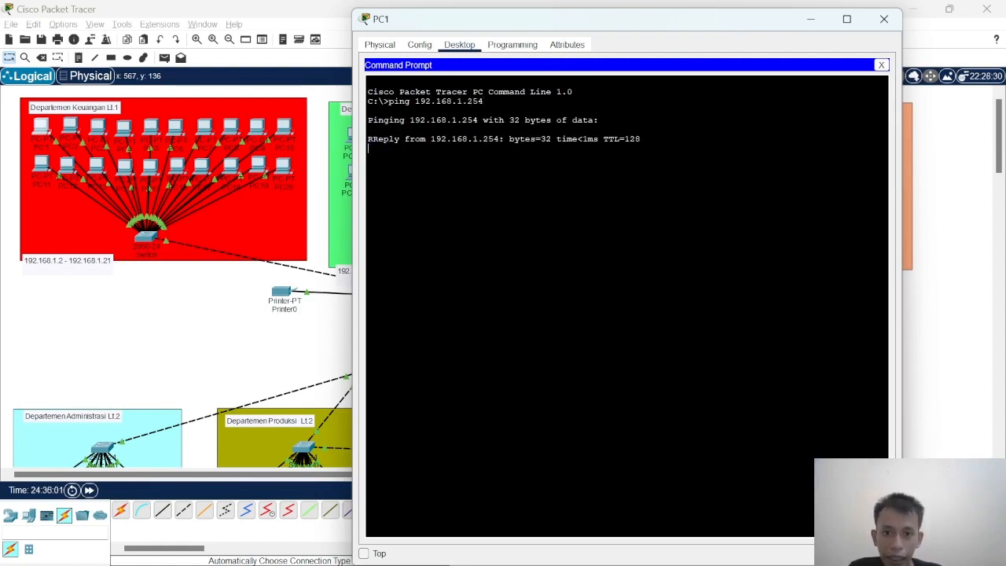
left_click(883, 19)
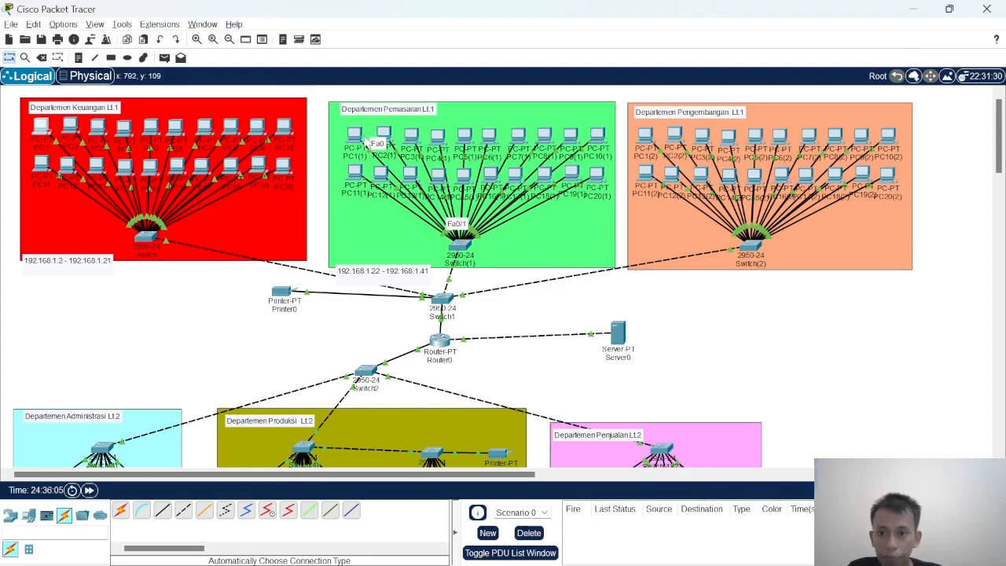
Ping 192.168.1.254 from the command prompt of PC1(1) in Departemen Pemasaran
left_click(355, 134)
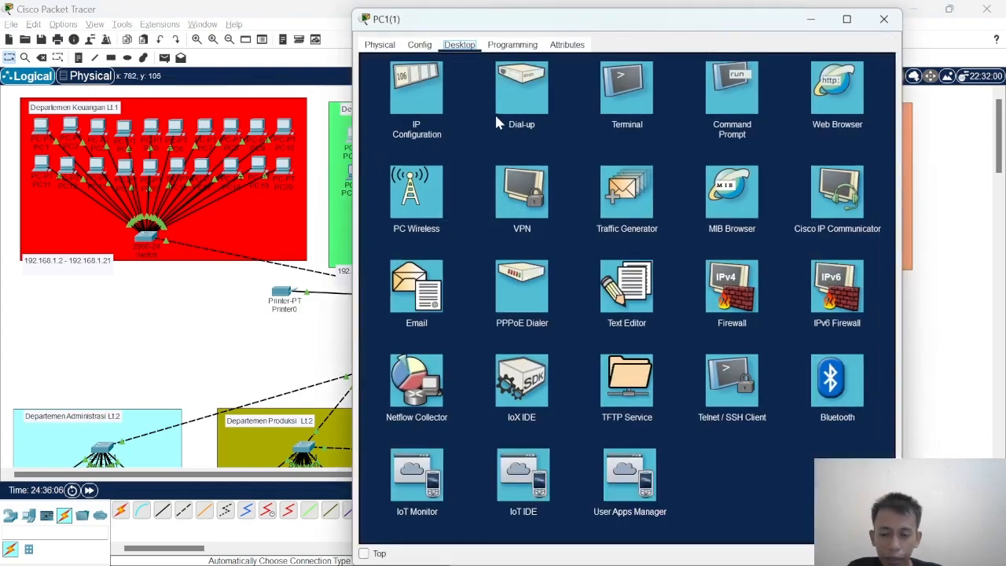
left_click(722, 93)
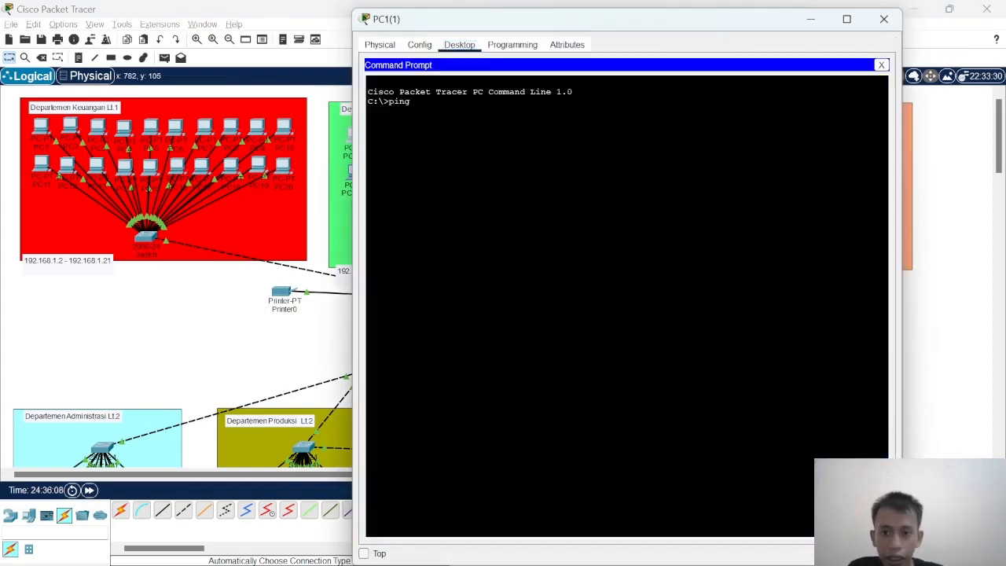
type("ping 192.168")
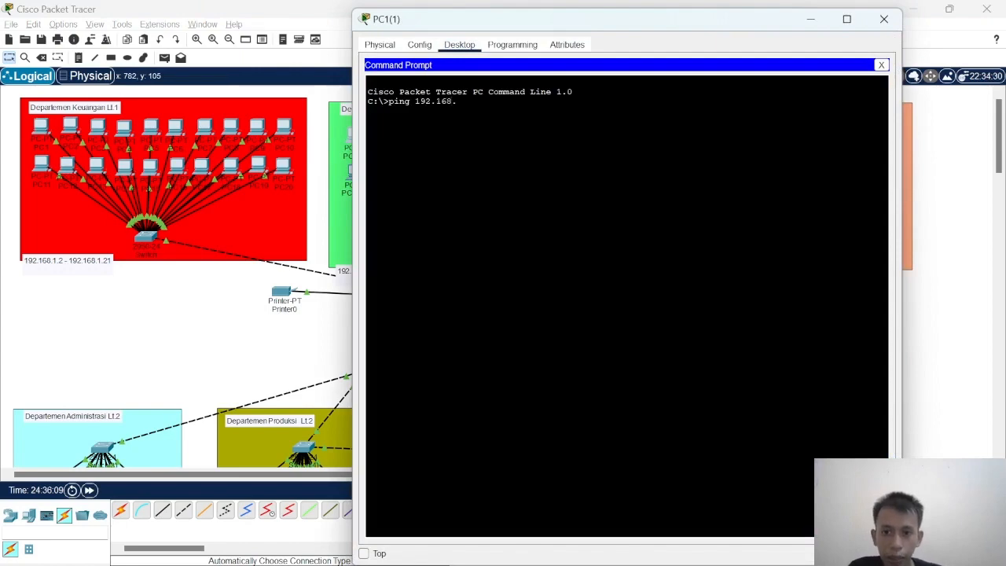
type(".1.254")
key("Return")
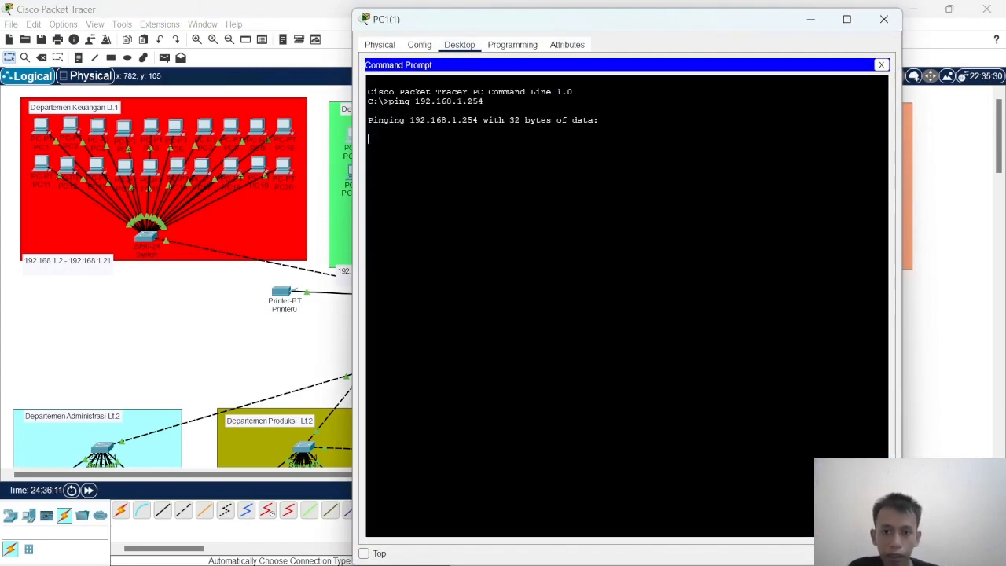
Return to PC1(1)'s command prompt, examine the ping replies, and close the PC's window
key("alt+Tab")
key("alt+Tab")
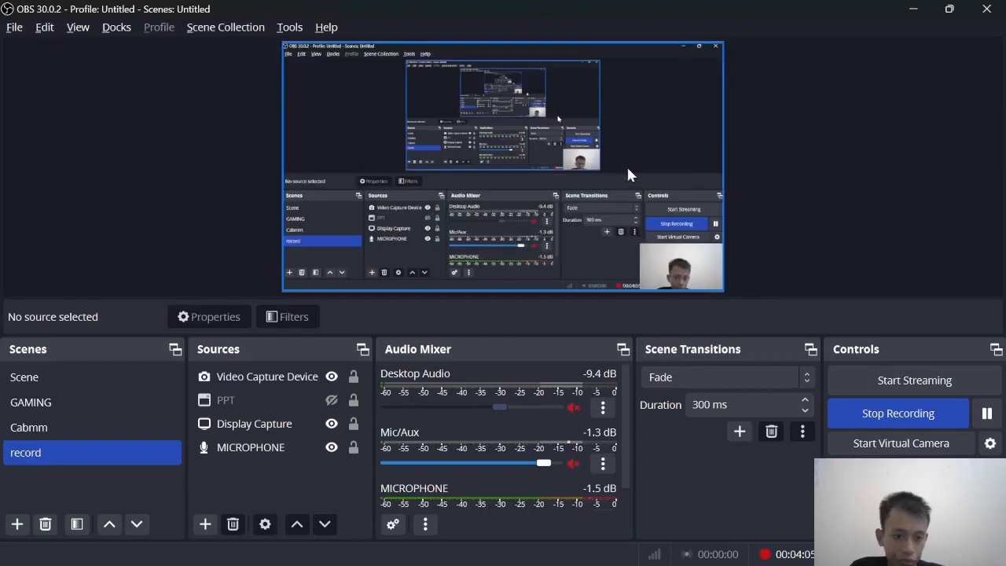
key("alt+Tab")
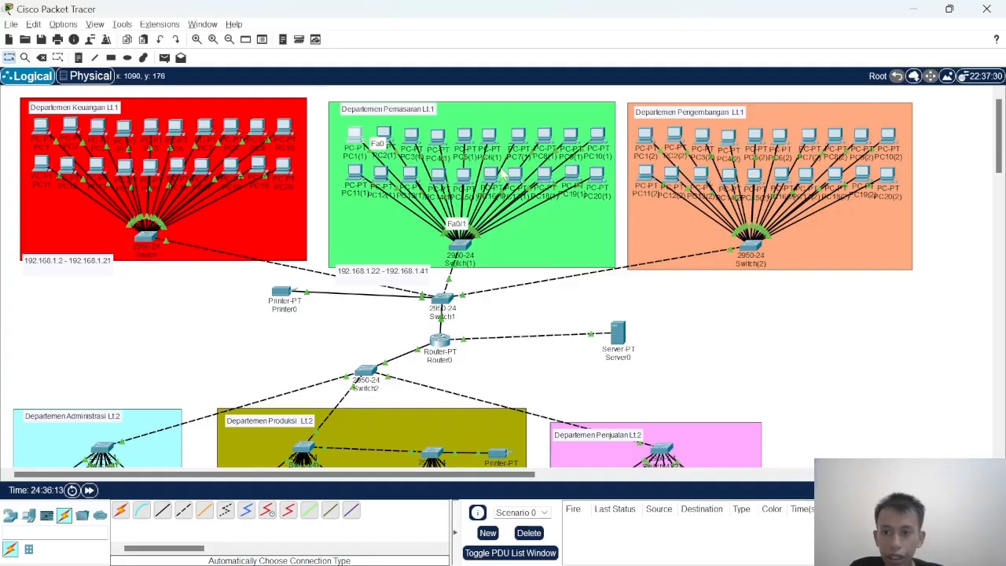
key("alt+Tab")
key("alt+Tab")
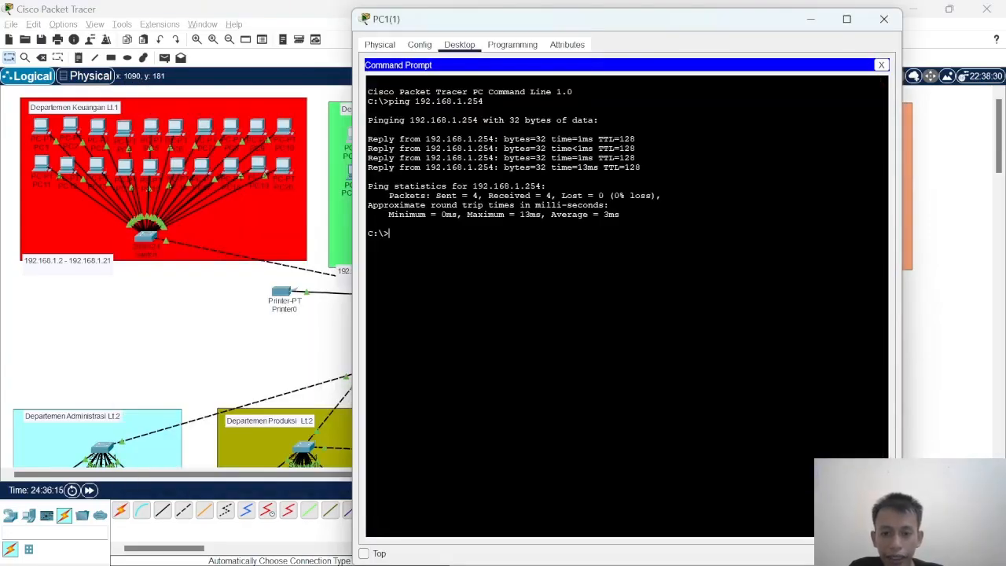
left_click_drag(378, 139, 625, 158)
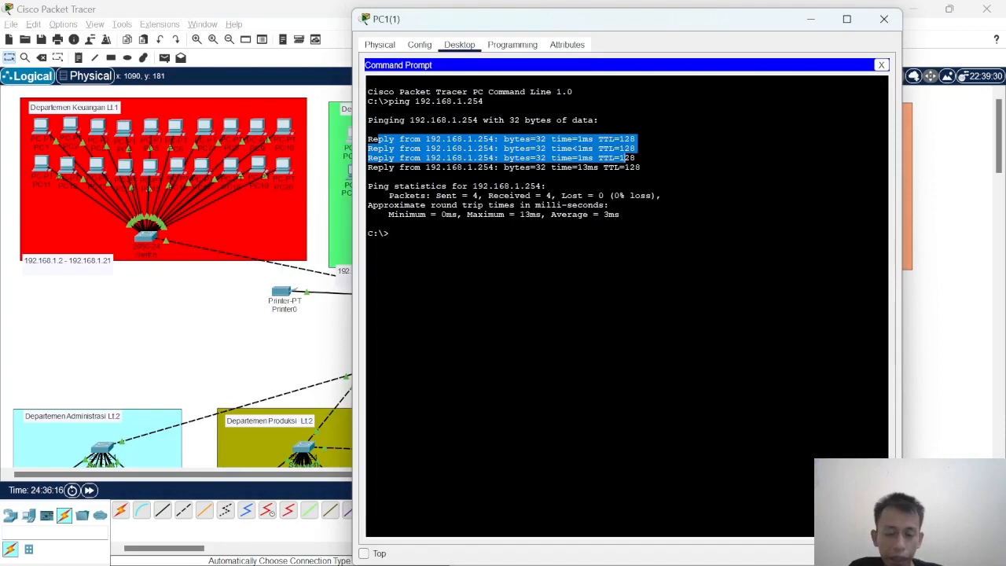
left_click(881, 64)
left_click(883, 19)
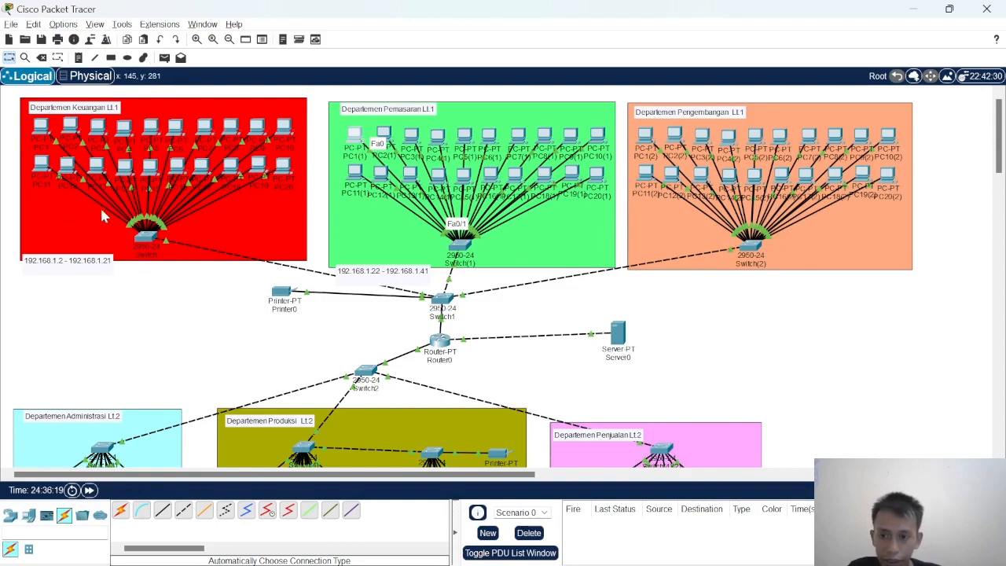
Switch to the PowerPoint presentation and read the DHCP addressing requirement for Produksi on the Lantai 2 slide
scroll(381, 253, "down", 2)
scroll(106, 213, "down", 4)
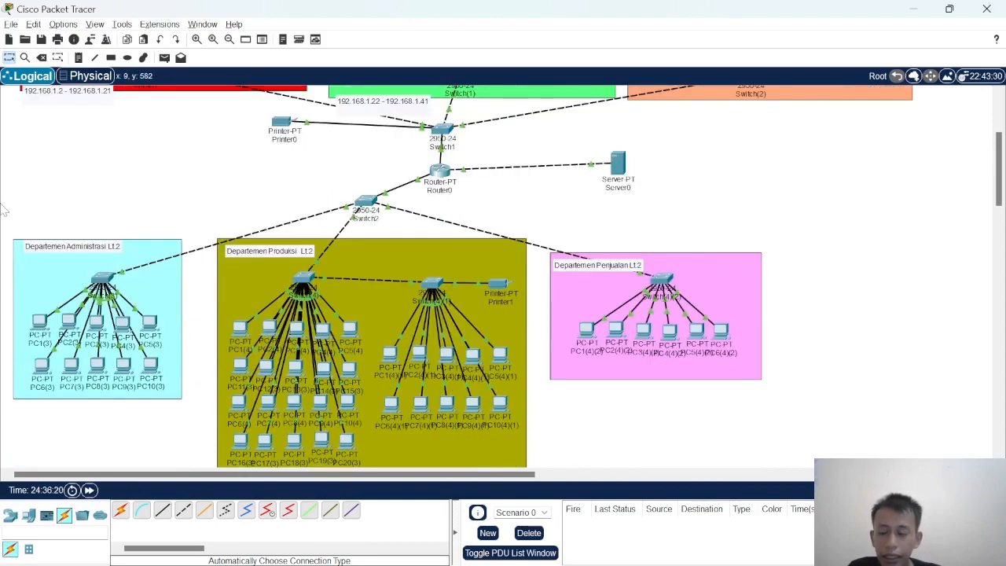
scroll(23, 206, "down", 2)
key("alt+Tab")
key("alt+Tab")
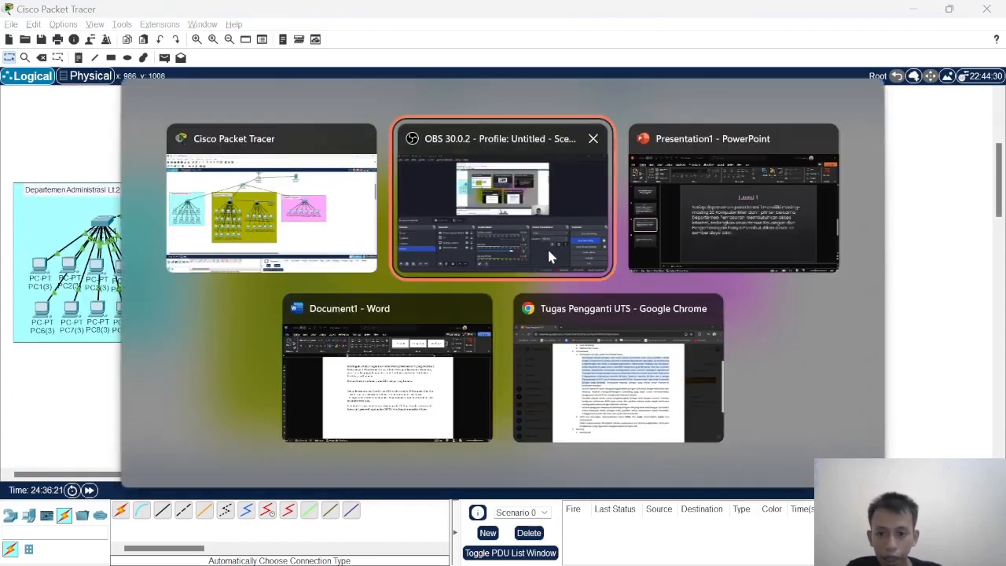
left_click(69, 397)
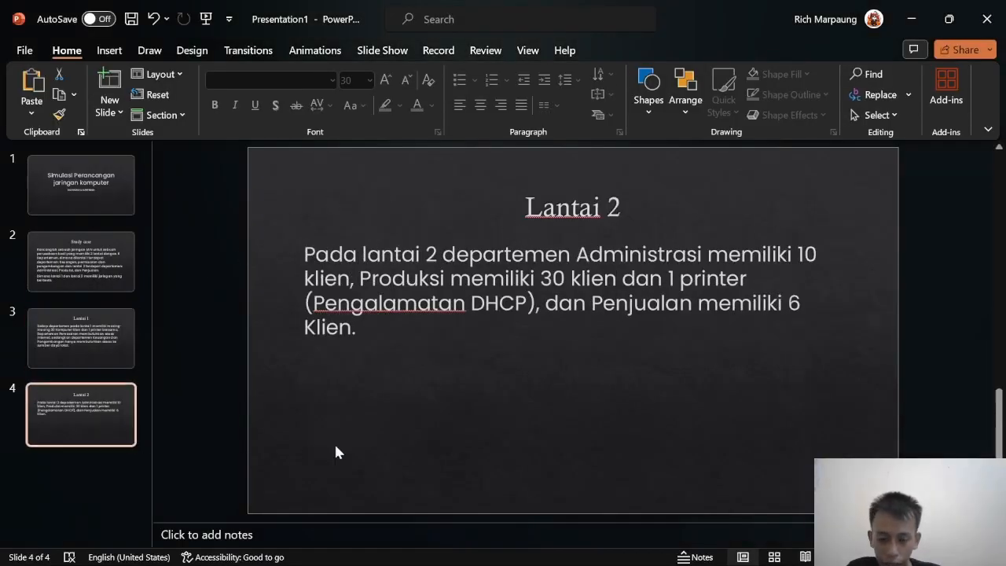
left_click_drag(526, 304, 314, 304)
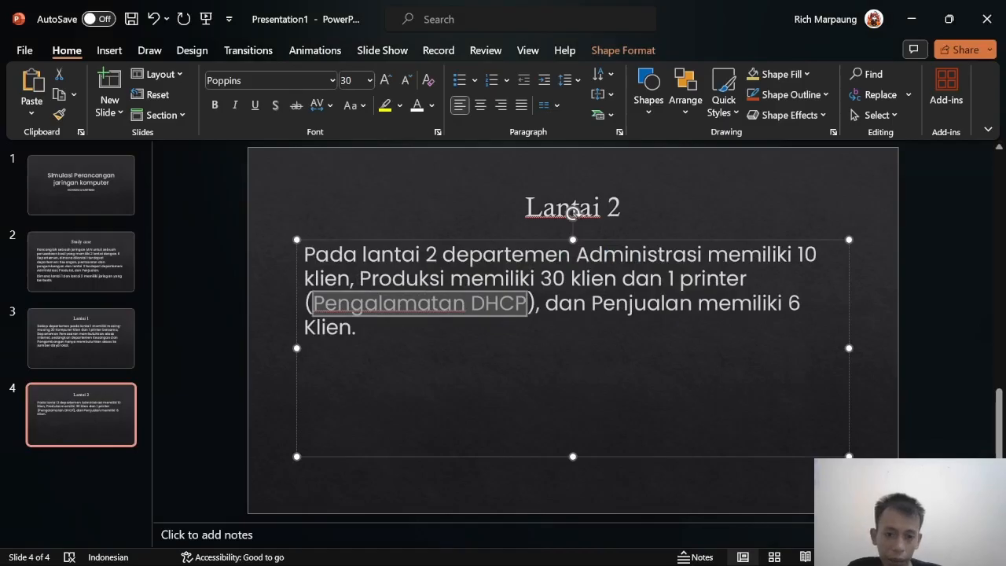
Return to Cisco Packet Tracer and open the DHCP service settings of Server0
key("alt+Tab")
scroll(649, 350, "up", 1)
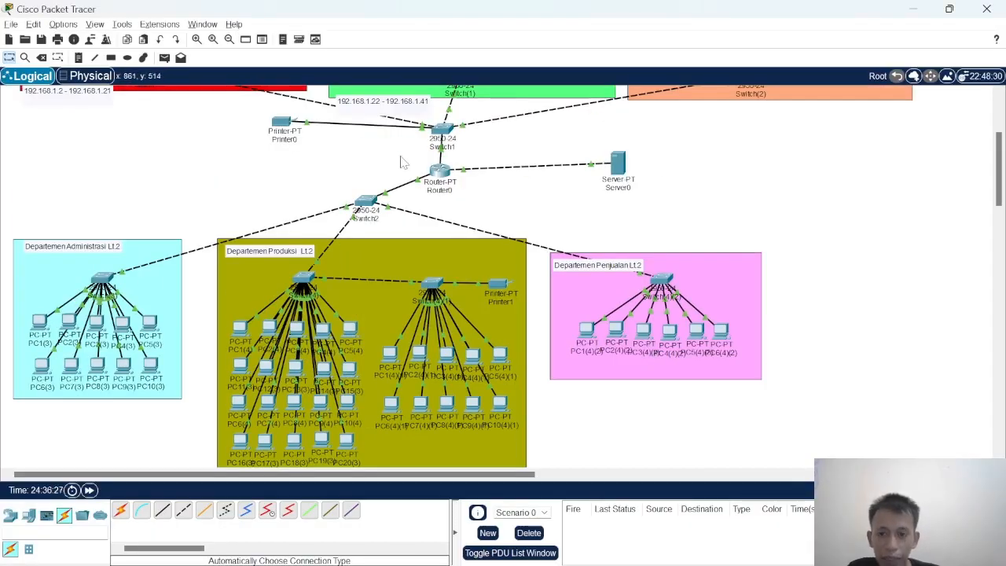
left_click(617, 163)
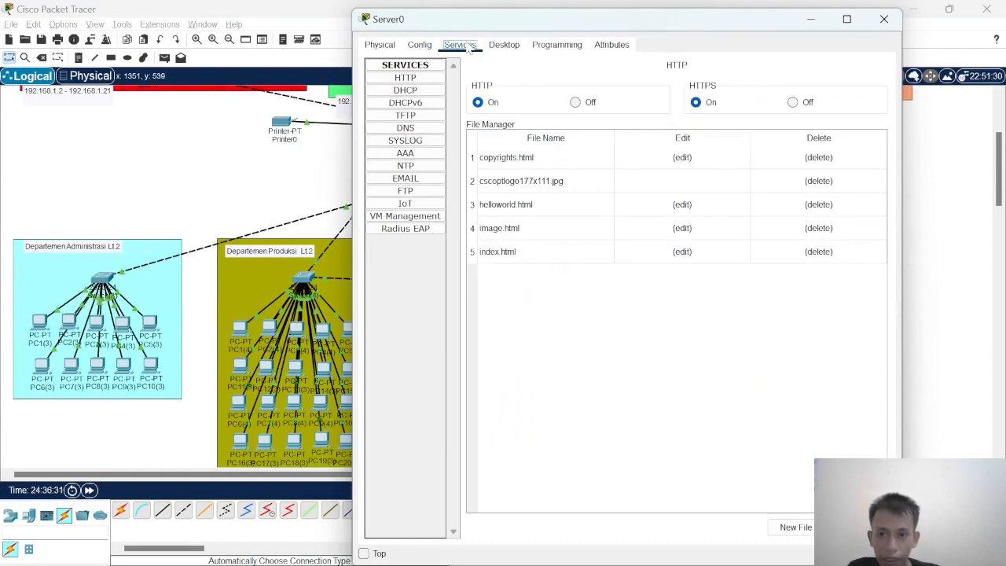
left_click(404, 90)
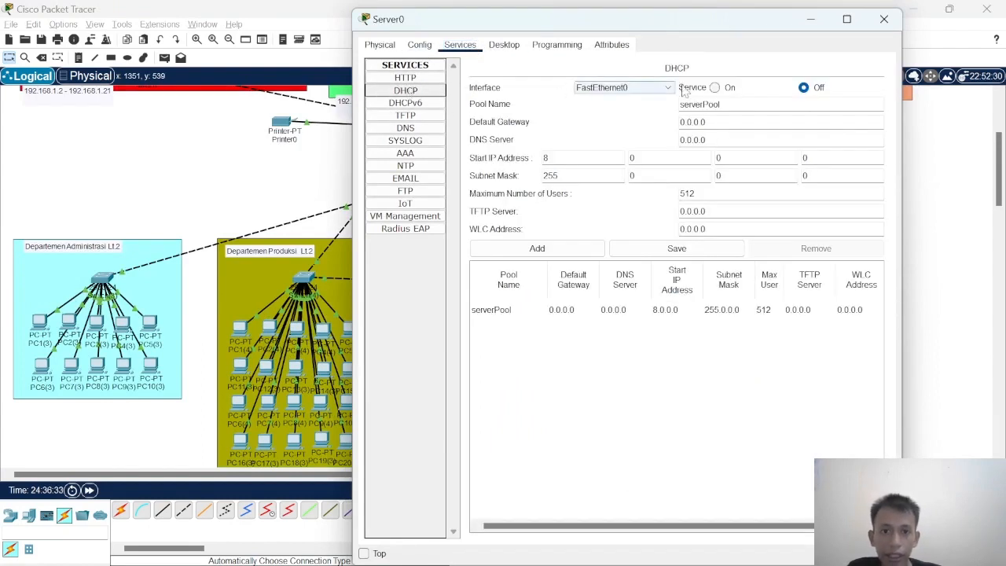
Set the DHCP pool name on Server0 to produksi
left_click_drag(720, 104, 680, 104)
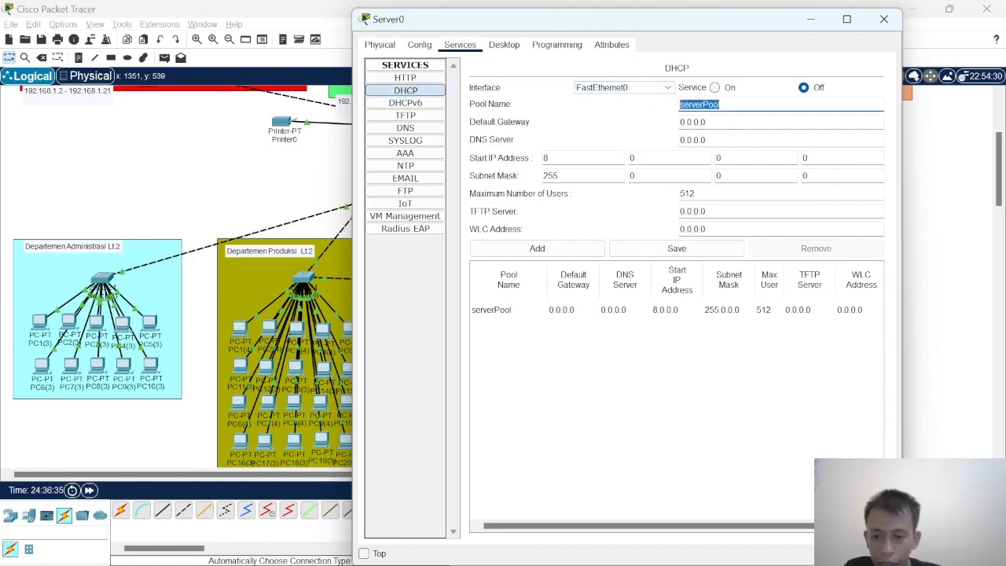
type("lantai")
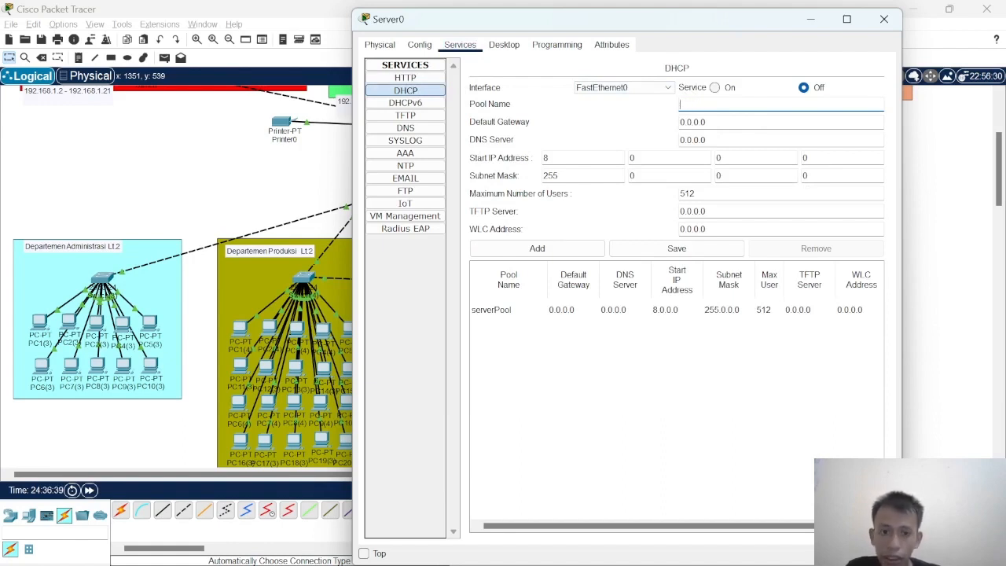
type("departemen")
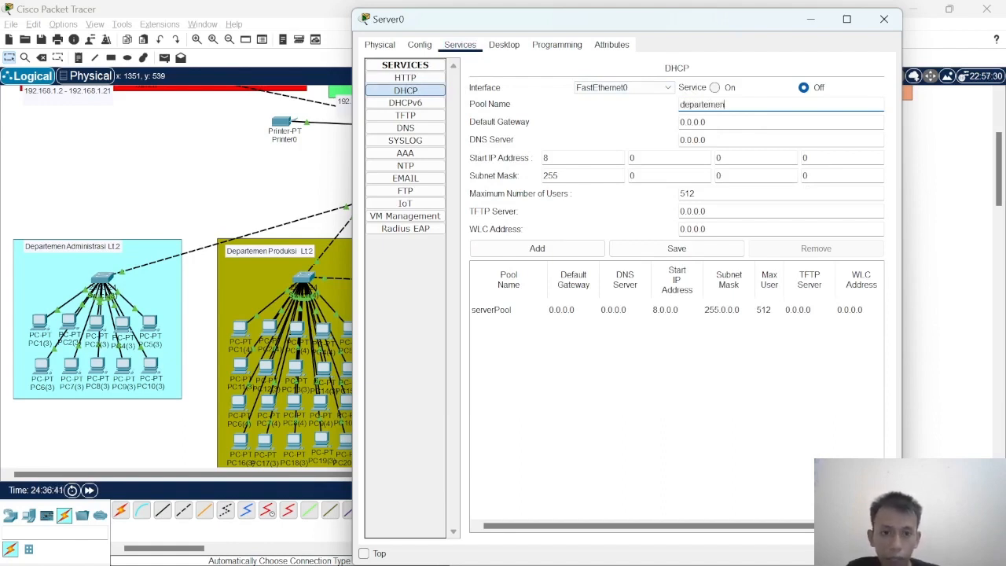
key("BackSpace")
key("BackSpace")
key("BackSpace")
key("BackSpace")
key("BackSpace")
key("BackSpace")
key("BackSpace")
key("BackSpace")
key("BackSpace")
key("BackSpace")
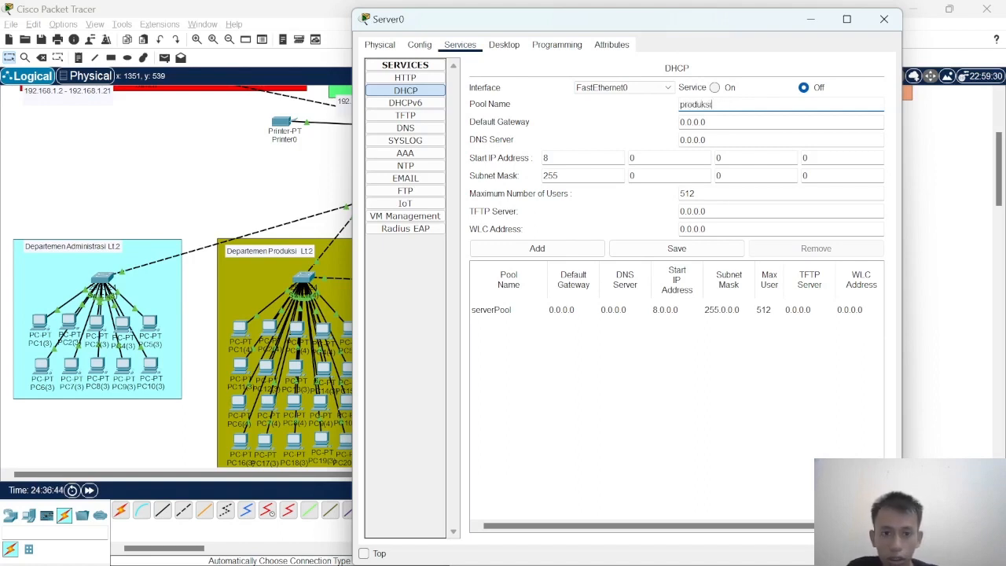
key("Tab")
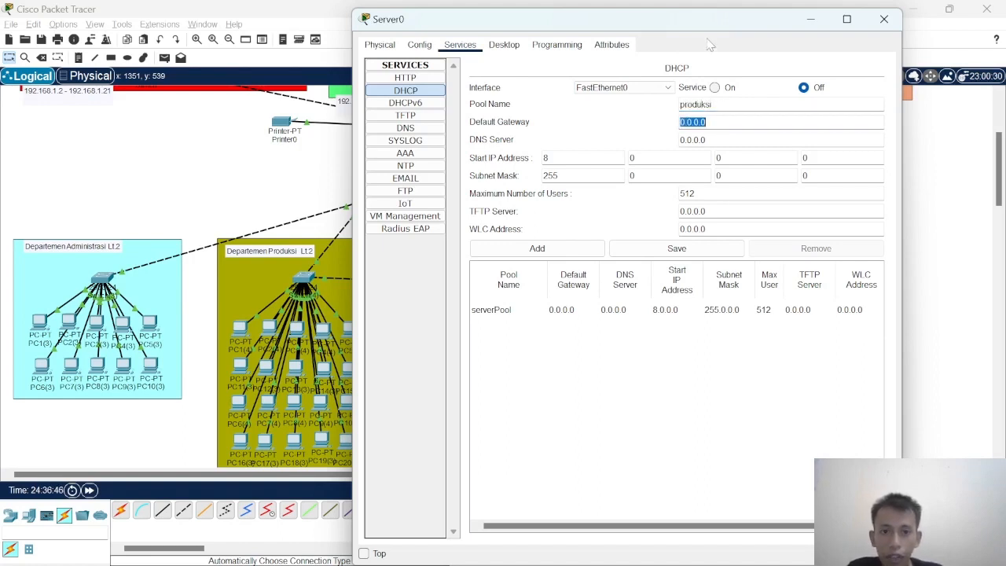
Set the default gateway of the produksi DHCP pool to 192.168.2.1
left_click_drag(707, 18, 623, 88)
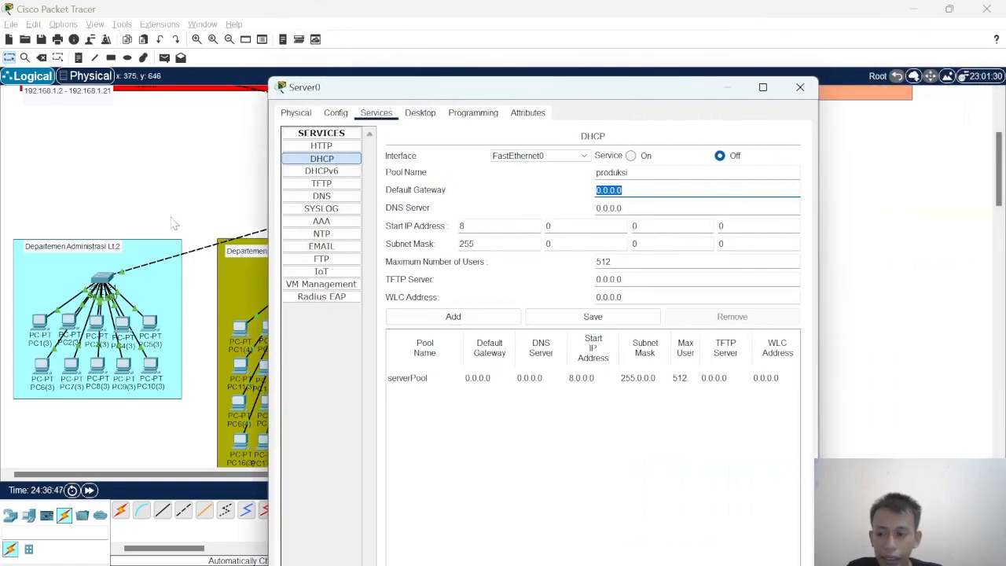
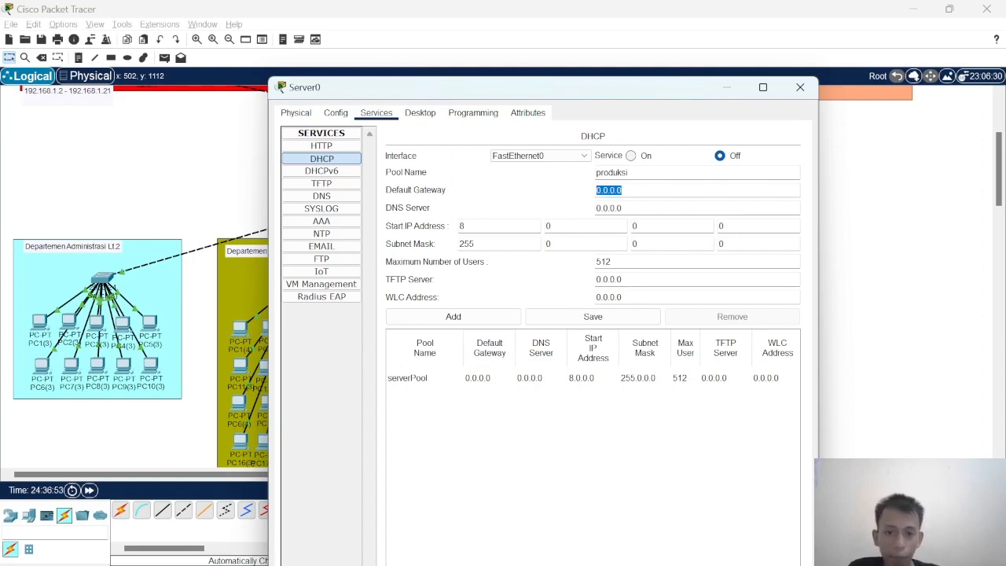
type("192.168.2.1")
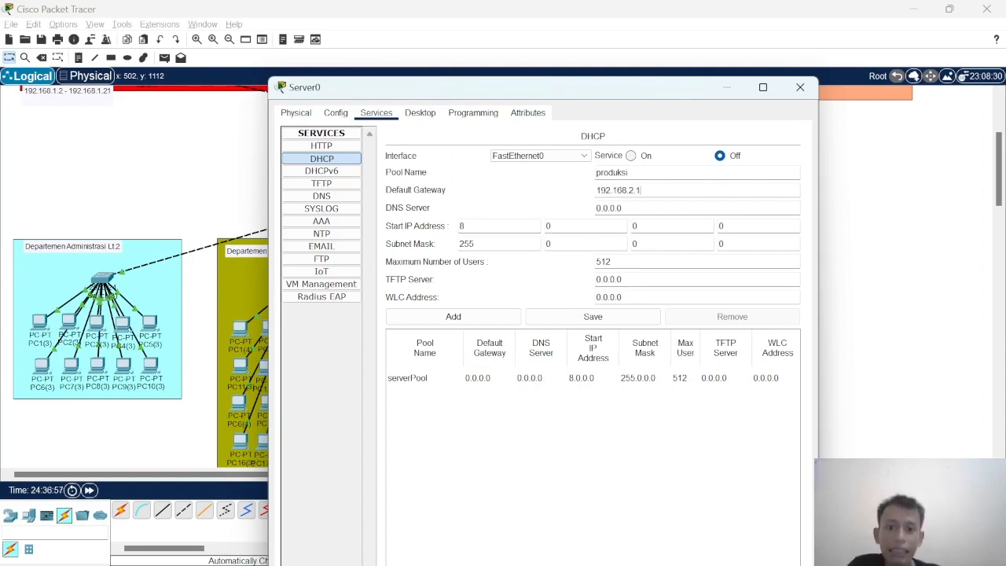
key("Tab")
Consult the Lantai 2 slide in PowerPoint again and return to Server0's DHCP settings
key("alt+Tab")
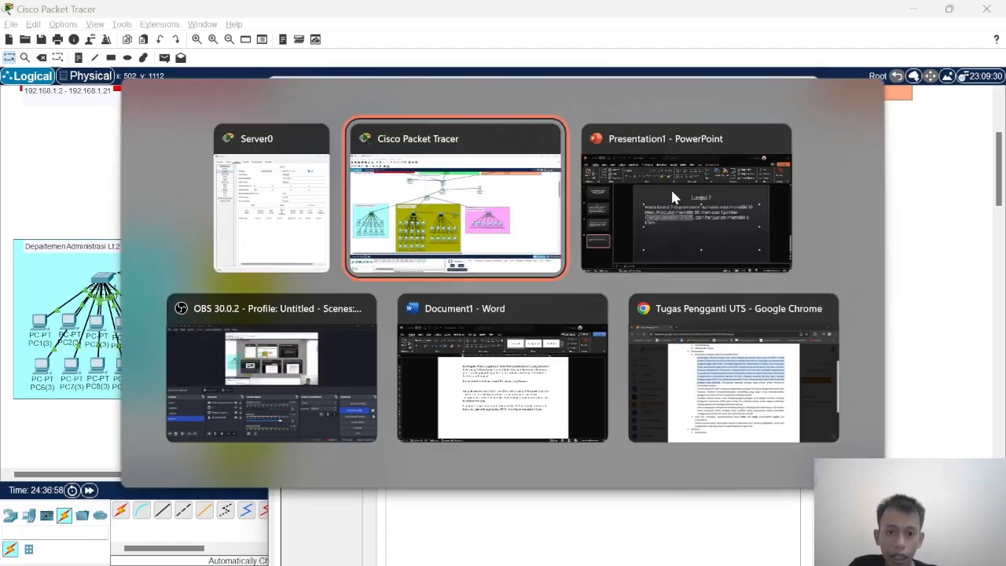
left_click(671, 187)
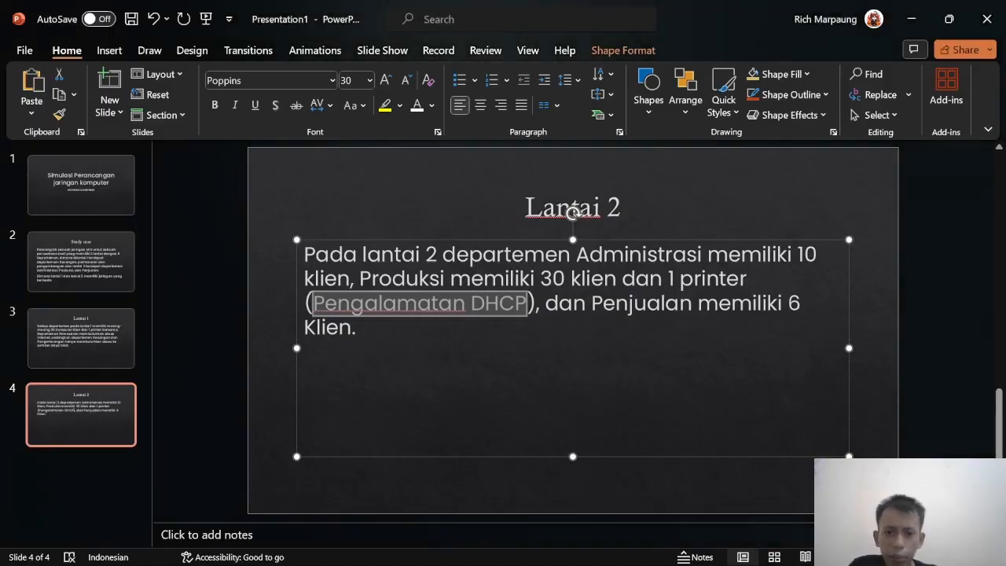
key("alt+Tab")
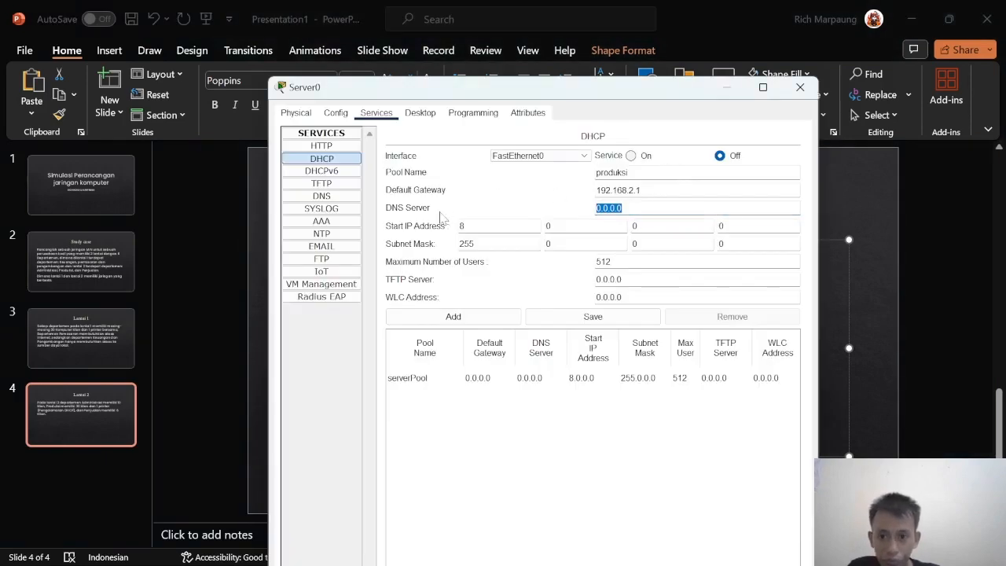
Set the start IP address of the produksi DHCP pool to 192.168.2.2, leaving the DNS server at 0.0.0.0
key("Tab")
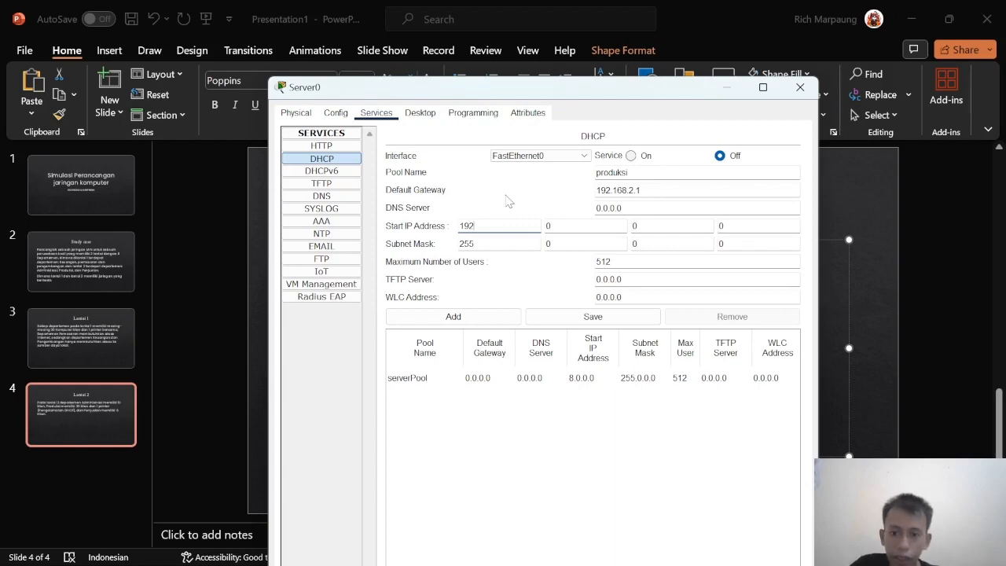
key("Tab")
type("1")
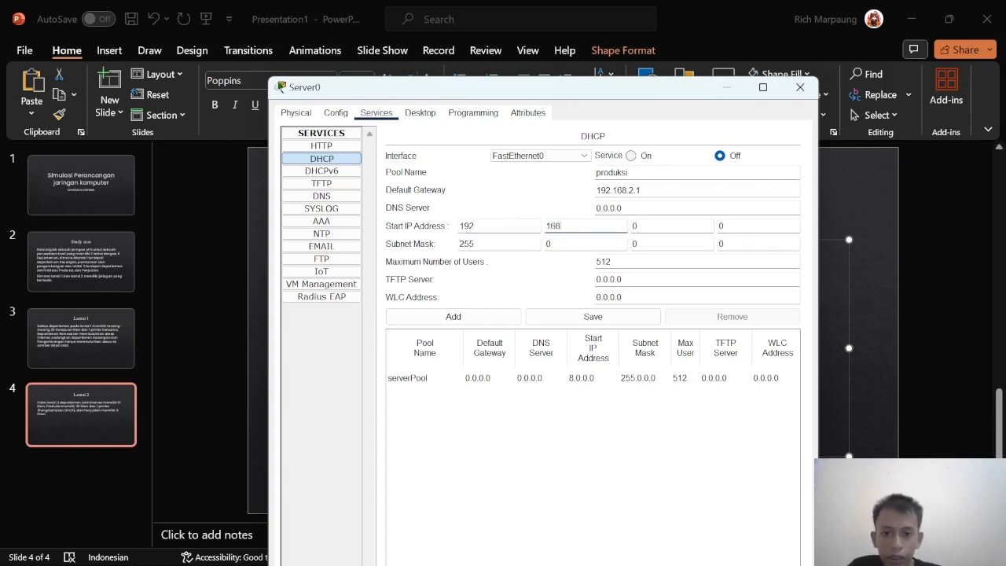
key("alt+Tab")
key("alt+Tab")
key("alt+Tab")
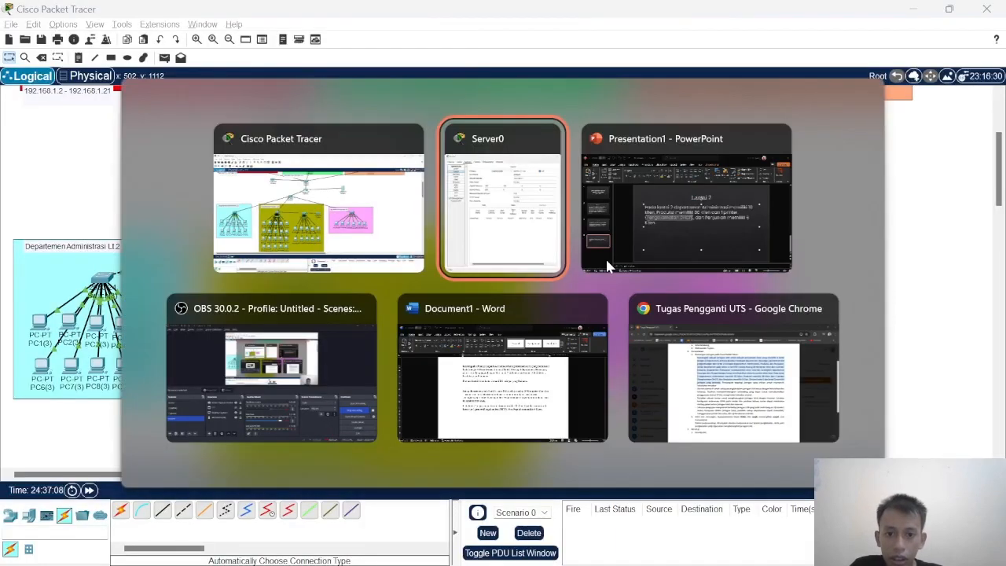
type("68")
key("Tab")
type("2")
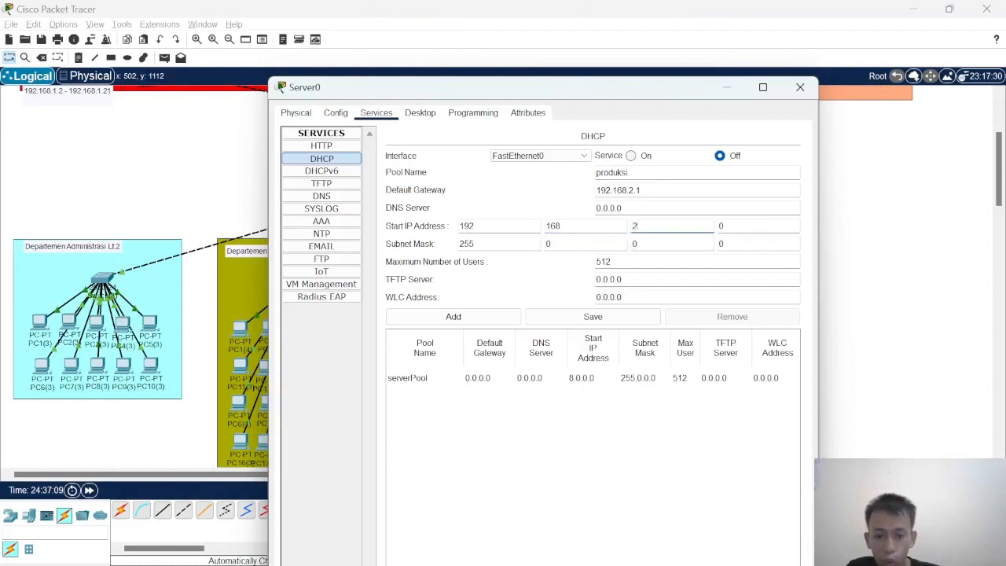
key("Tab")
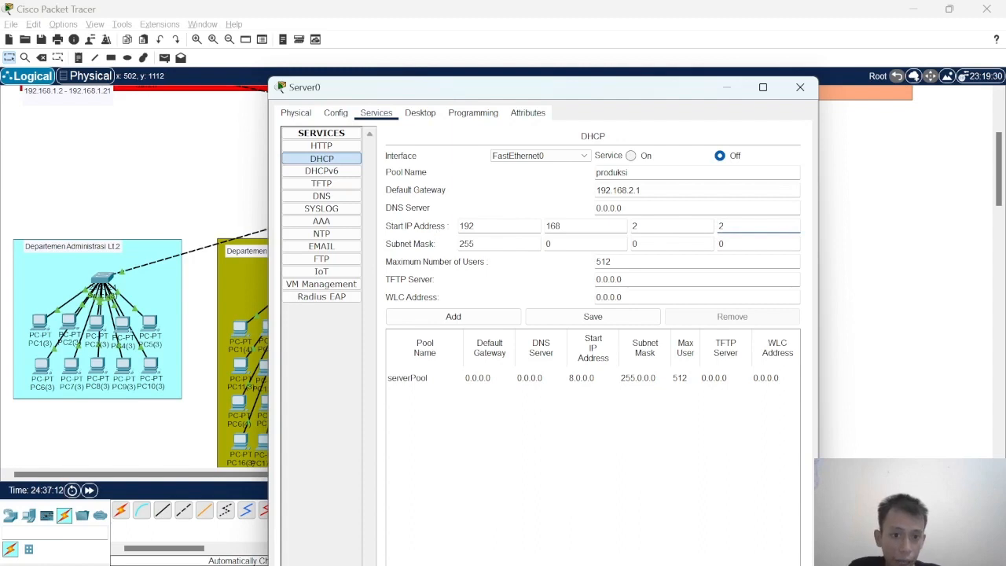
Set the subnet mask of Server0's produksi DHCP pool to 255.255.255.0
key("alt+Tab")
left_click(519, 196)
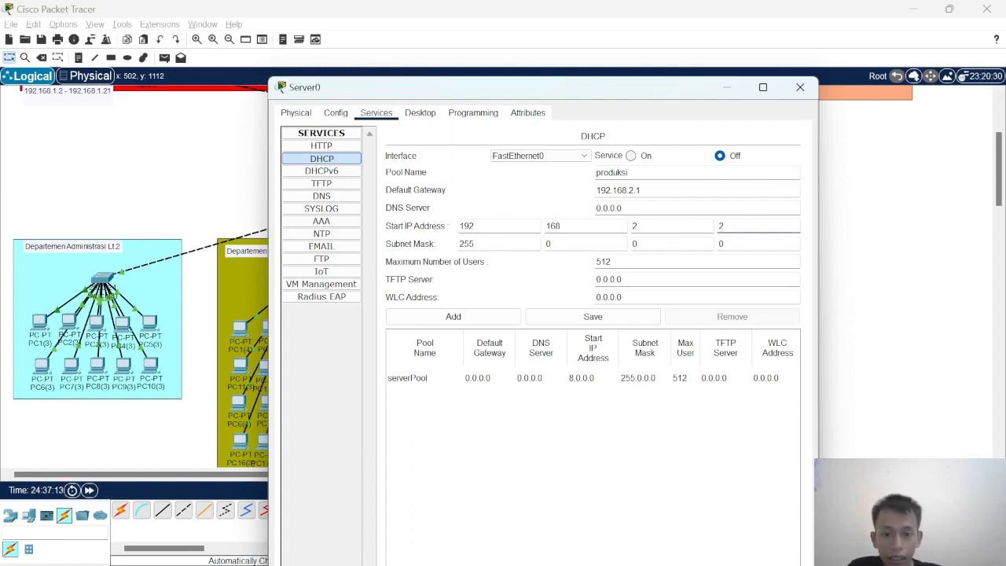
left_click(633, 191)
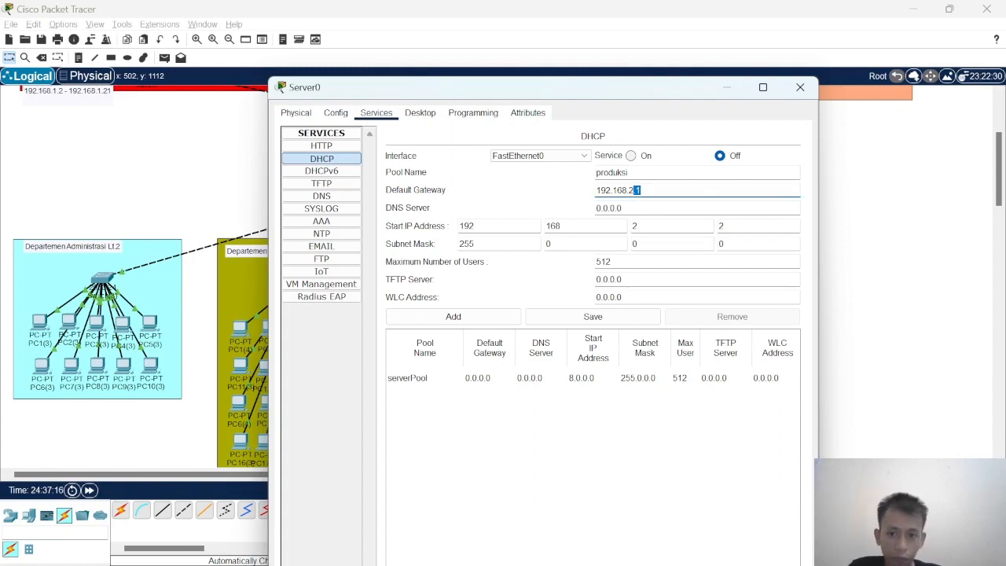
left_click(644, 190)
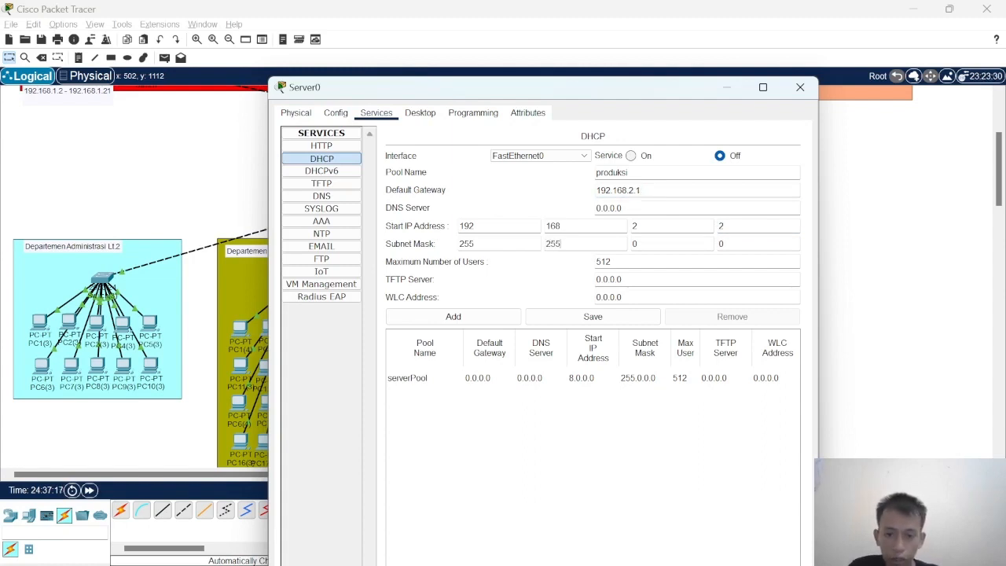
key("Tab")
type("255")
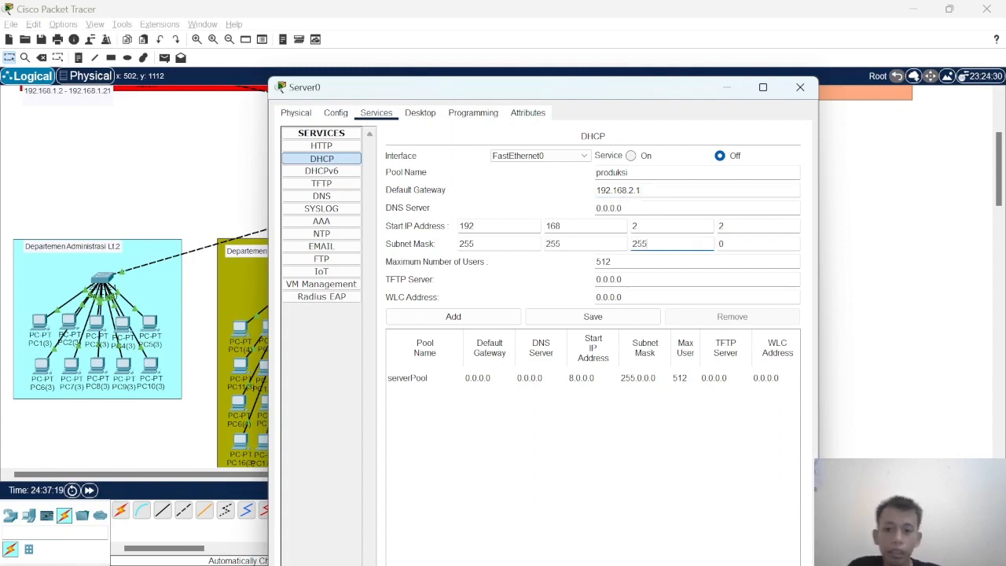
Set the maximum number of users of the produksi DHCP pool to 33
key("Tab")
left_click_drag(591, 92, 773, 81)
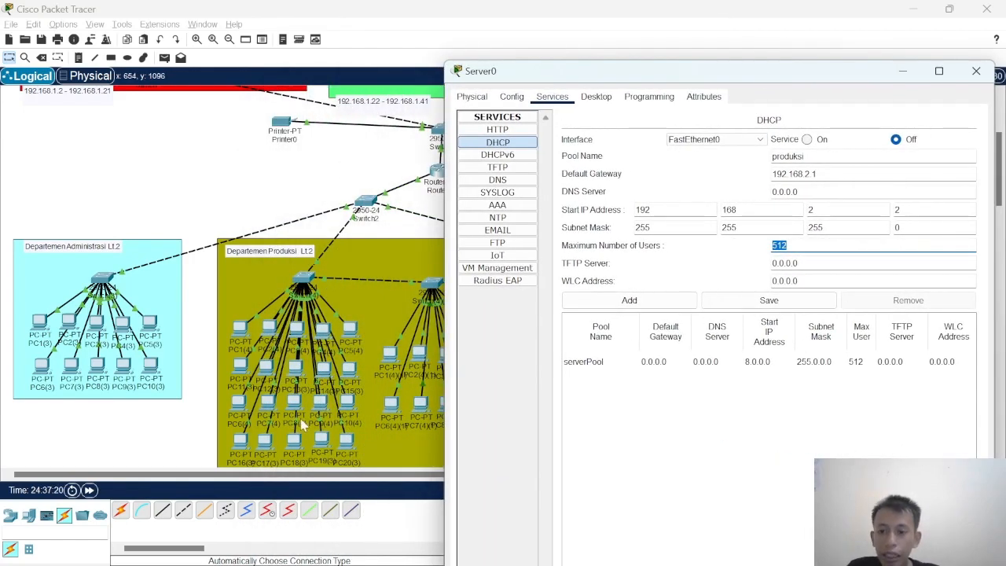
left_click_drag(666, 70, 515, 82)
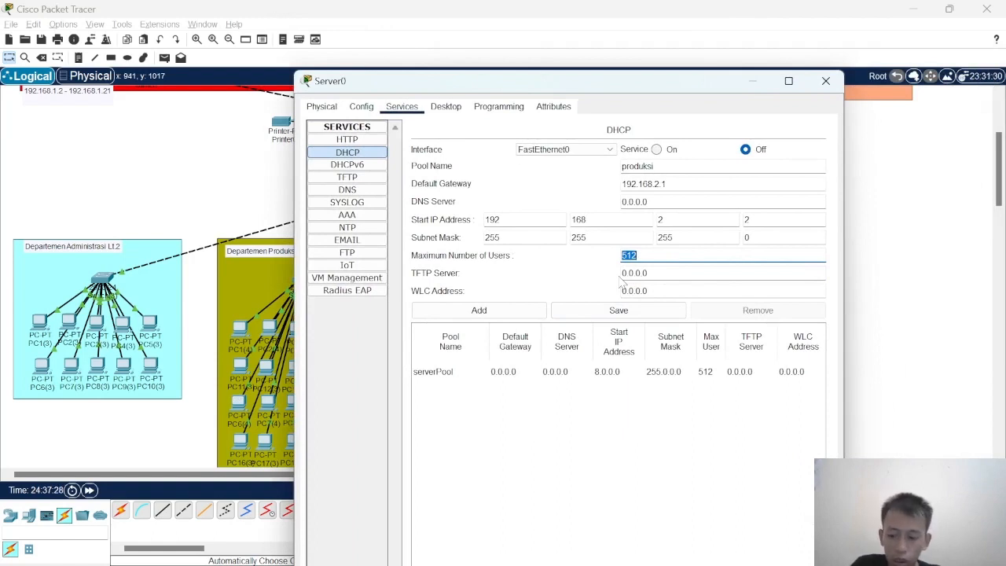
type("33")
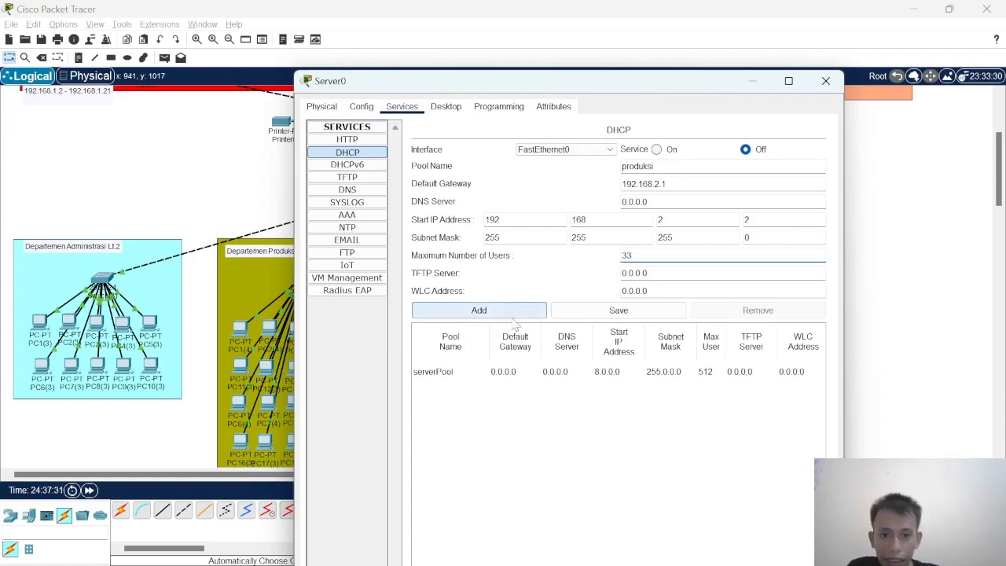
Turn on Server0's DHCP service, add the produksi pool to the pool list, and close the server's window
left_click(657, 149)
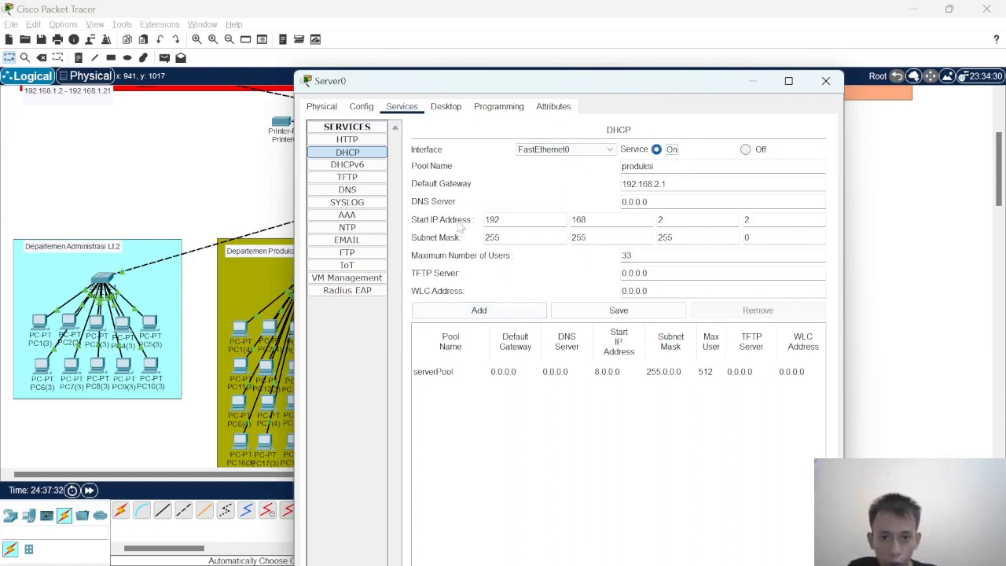
left_click(479, 312)
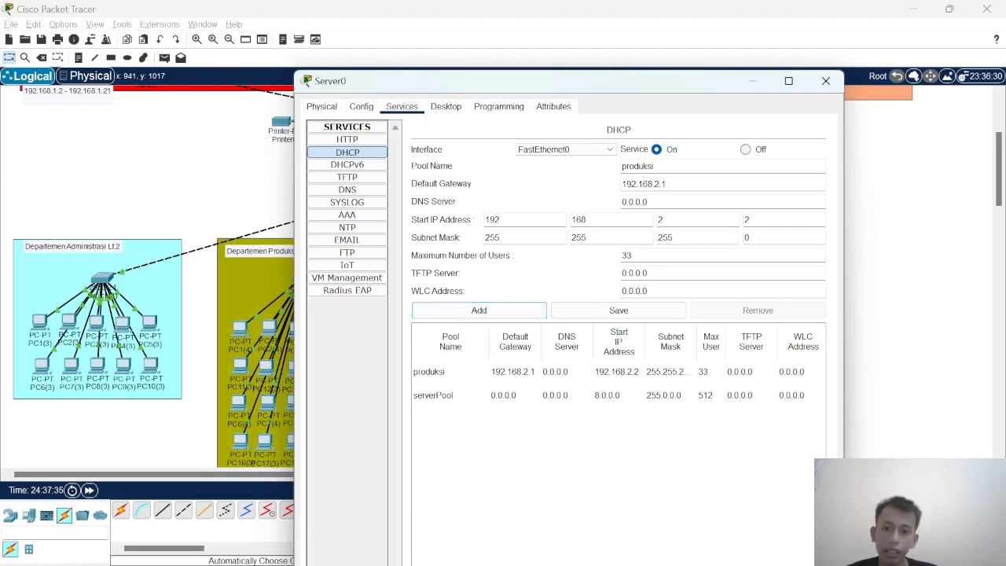
left_click(826, 81)
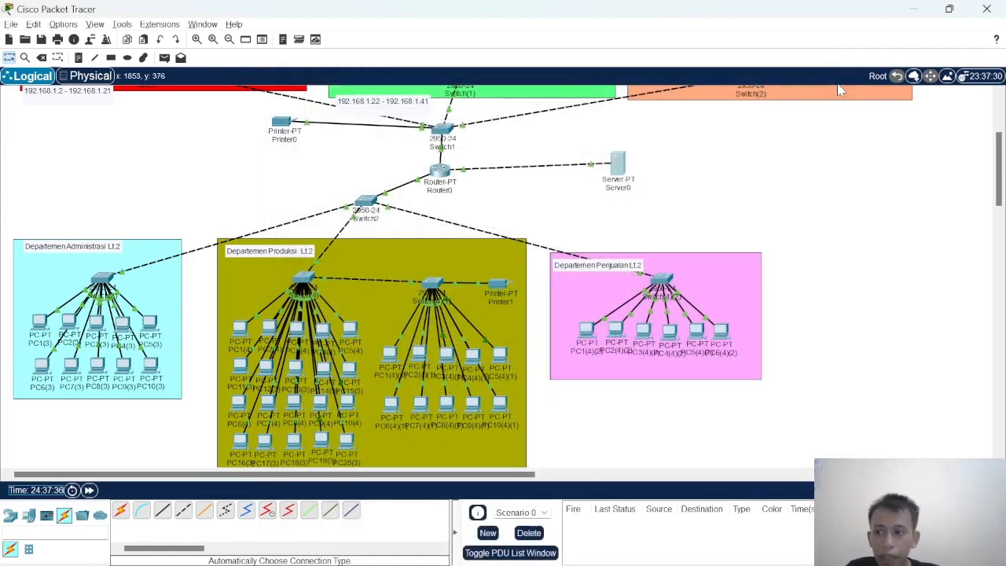
Check Router0's FastEthernet0/0 settings and which router port links to Switch2 in the topology
left_click(441, 171)
left_click_drag(622, 40, 819, 125)
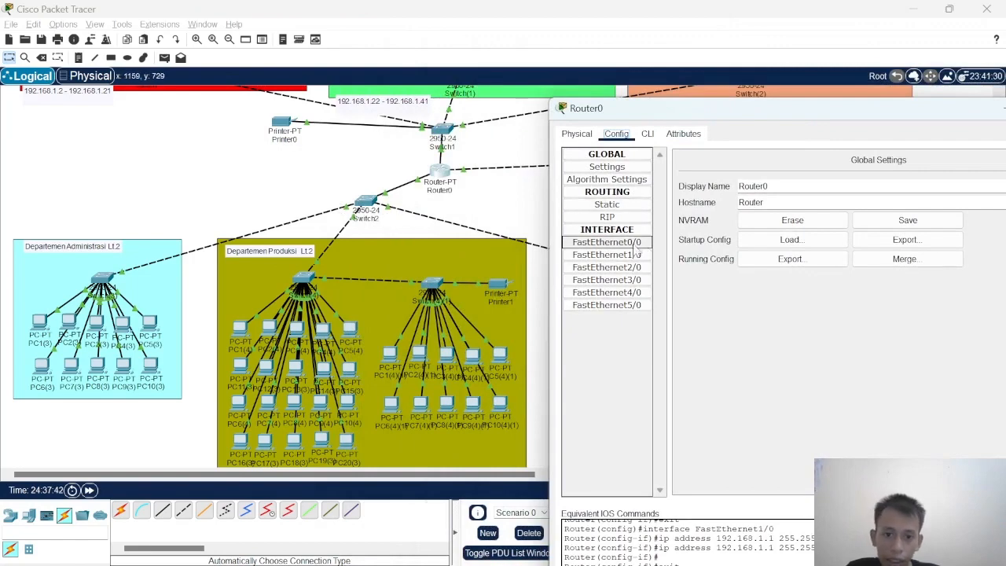
left_click(609, 242)
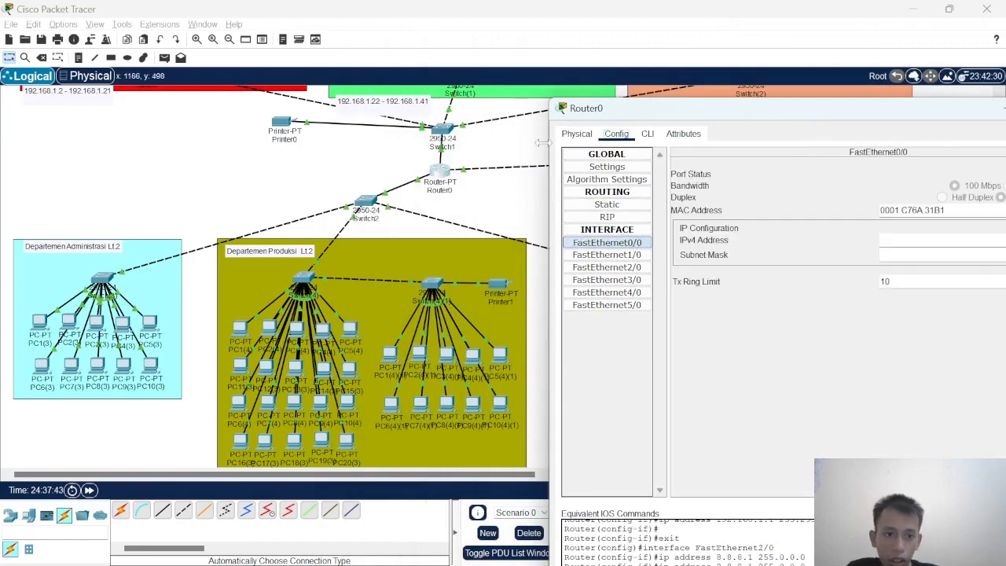
left_click_drag(727, 113, 415, 135)
left_click(785, 135)
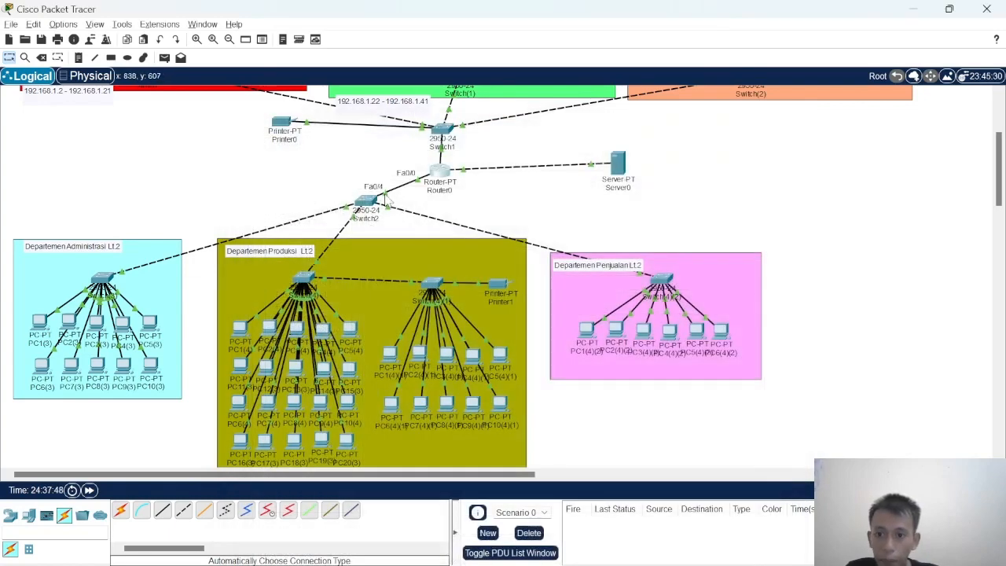
Assign IPv4 address 192.168.2.1 with subnet mask 255.255.255.0 to Router0's FastEthernet0/0 interface
left_click(440, 171)
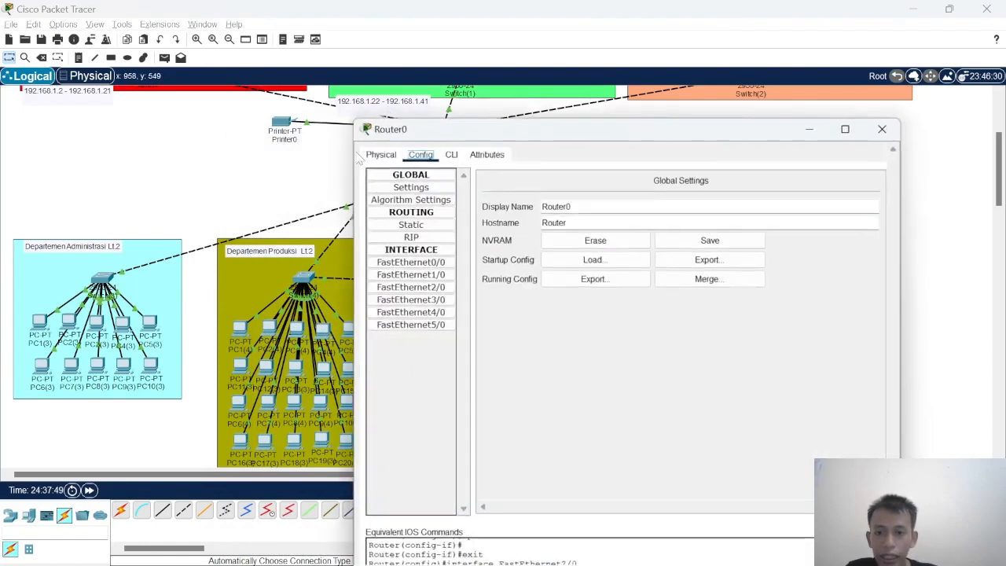
left_click(410, 153)
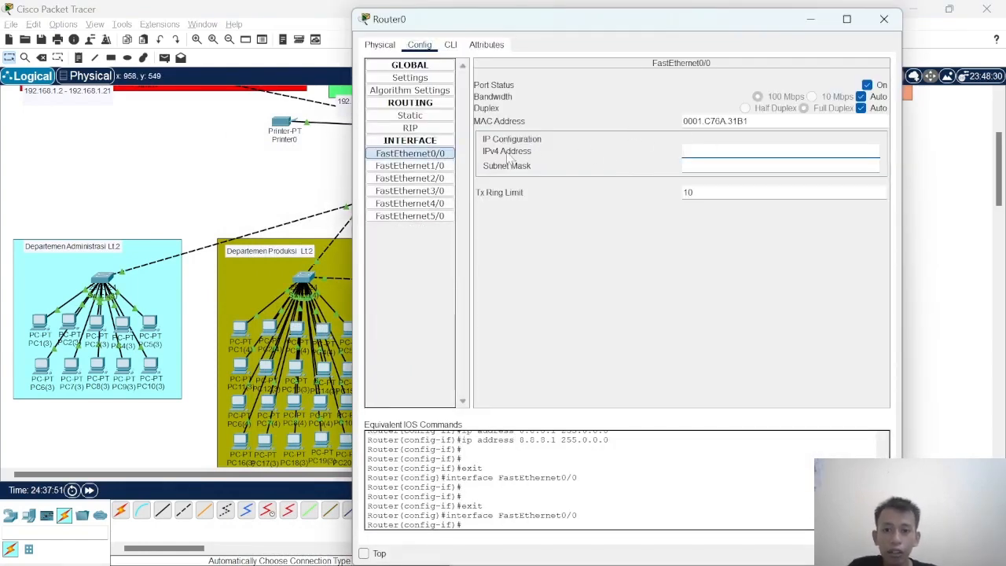
key("Tab")
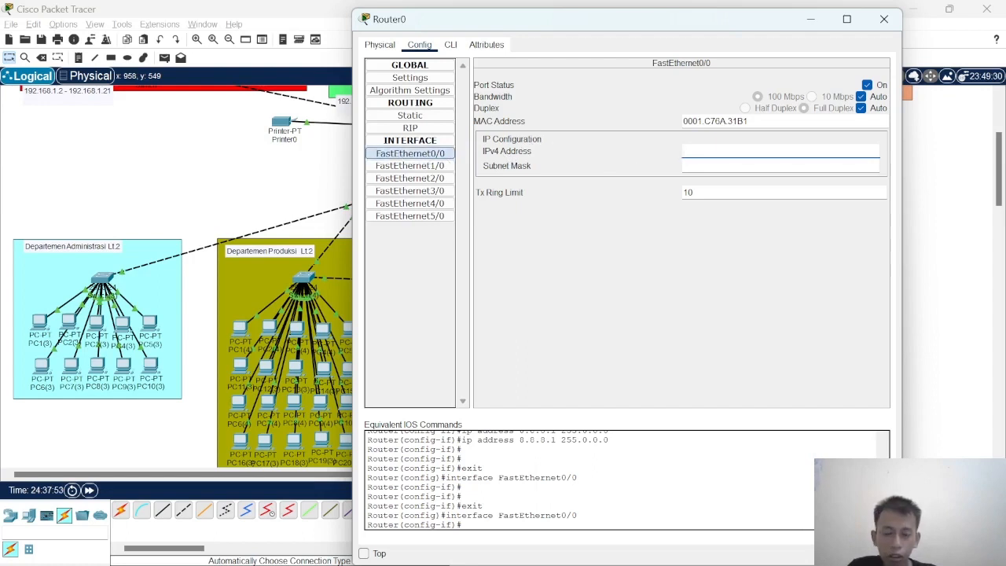
type("19")
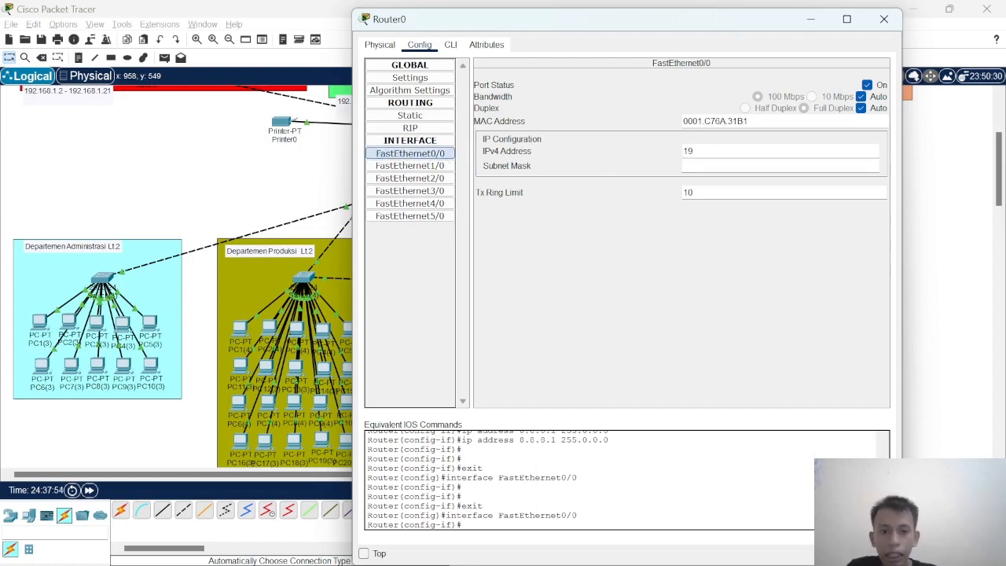
type("2.192")
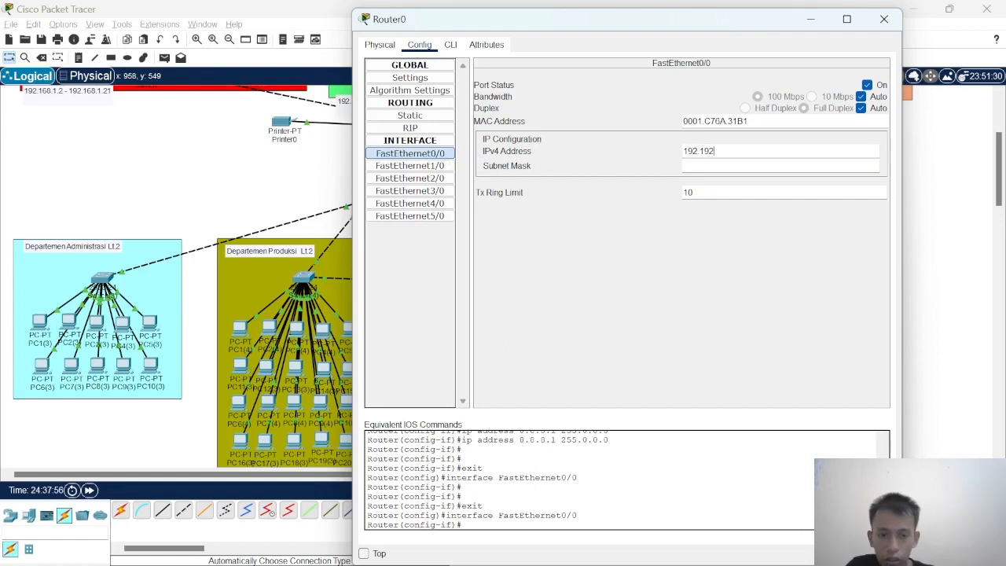
key("BackSpace")
key("BackSpace")
type("68.2.1")
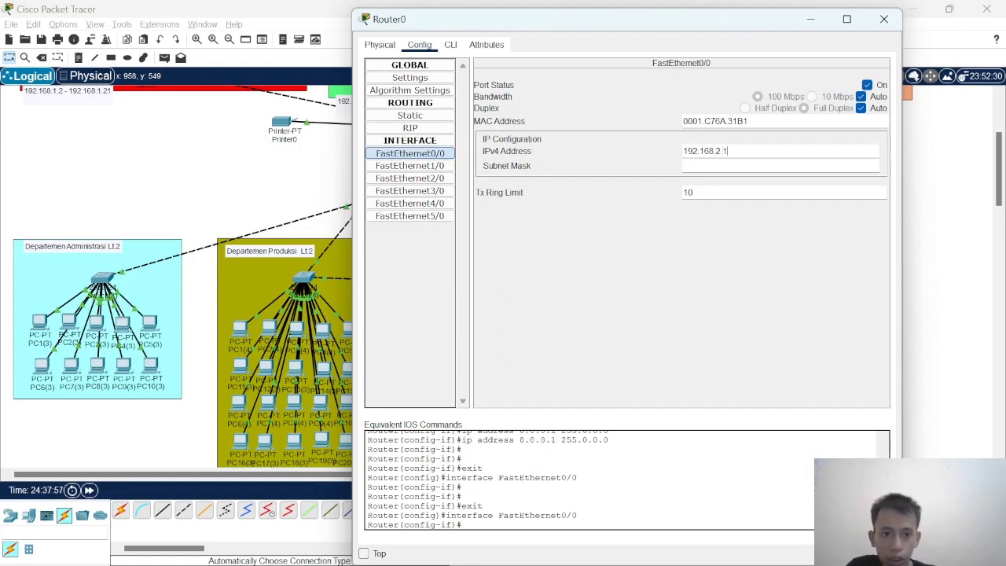
key("Tab")
key("Return")
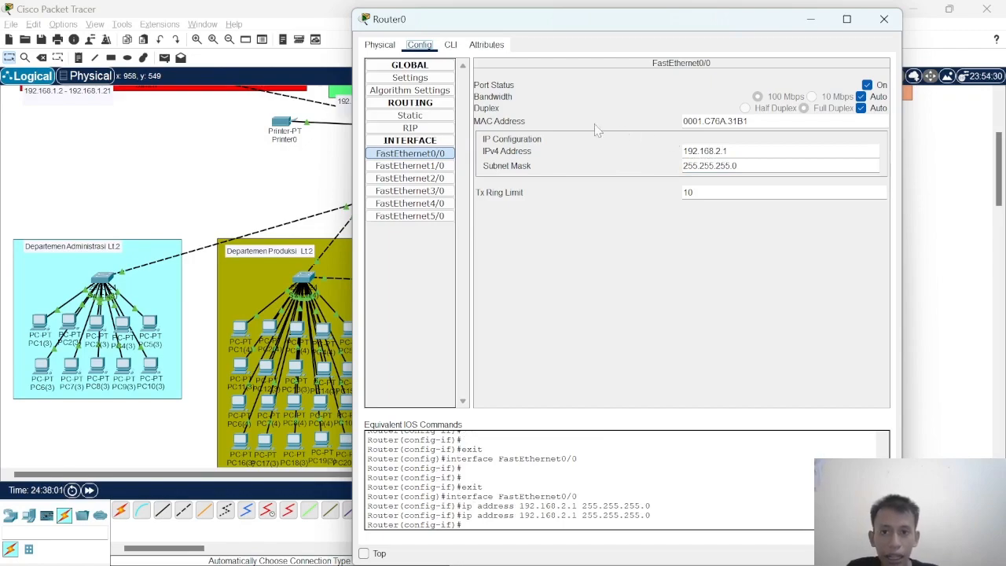
mouse_move(579, 27)
left_mouse_down()
mouse_move(310, 192)
mouse_move(380, 287)
mouse_move(626, 125)
mouse_move(584, 40)
left_mouse_up()
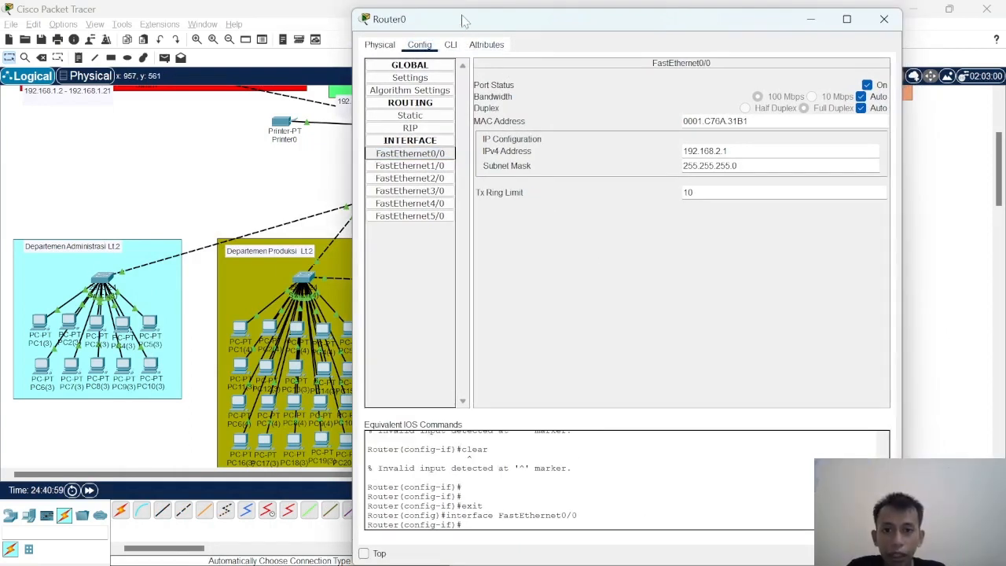
Create a DHCP pool on Router0's command line with ip dhcp pool produksi
left_click(456, 48)
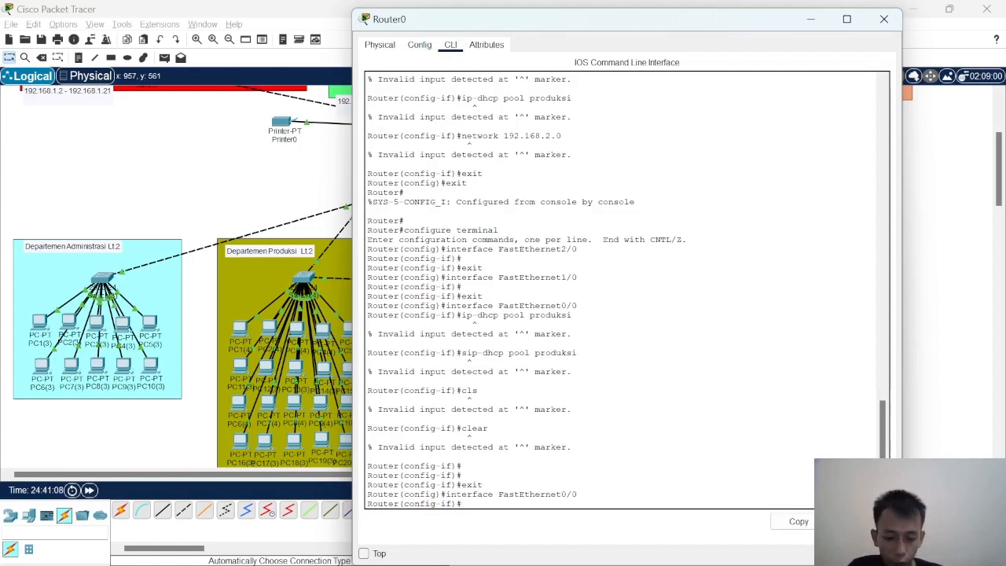
type("ip dhcp p")
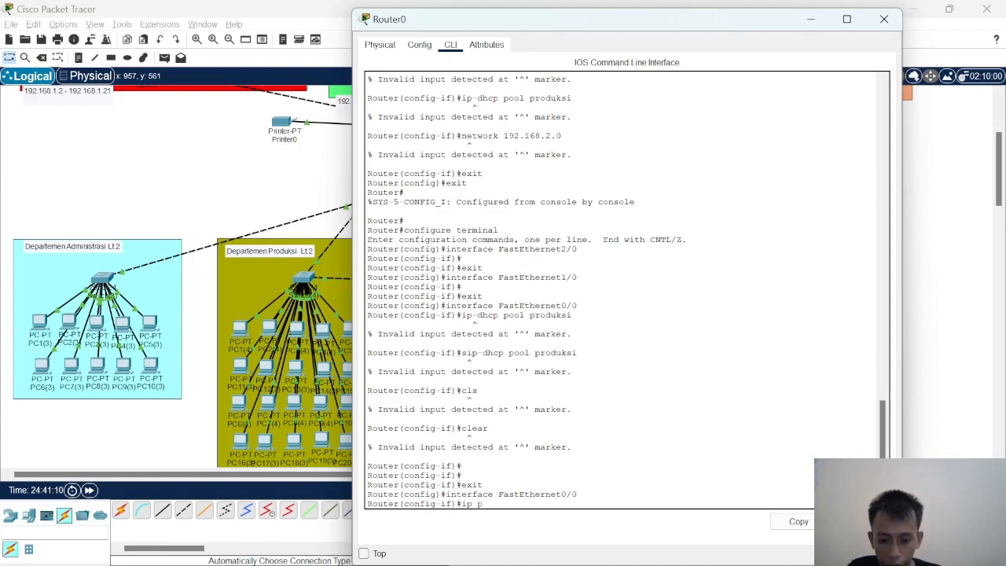
type("ool p")
key("BackSpace")
key("BackSpace")
key("BackSpace")
key("BackSpace")
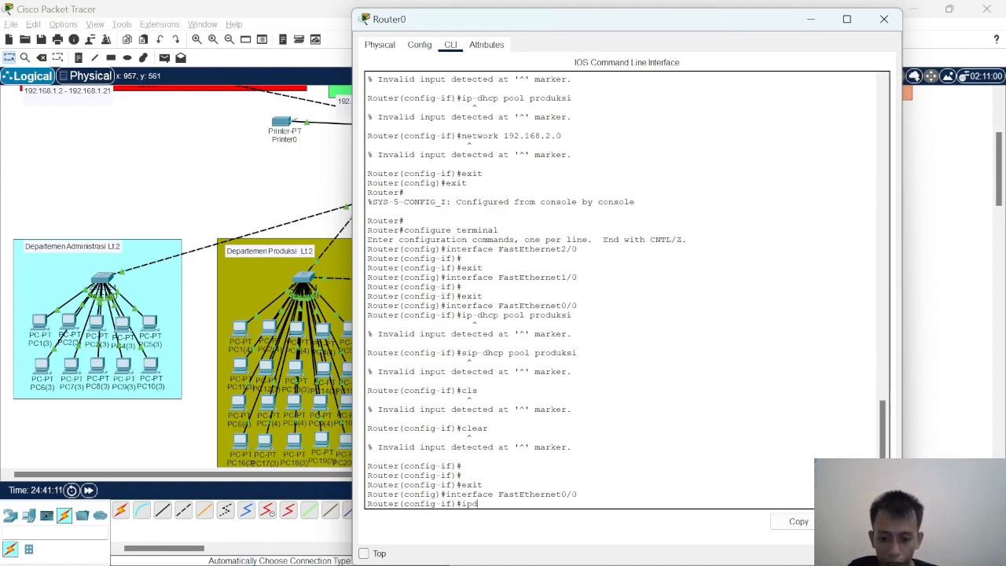
type("dhcp poo")
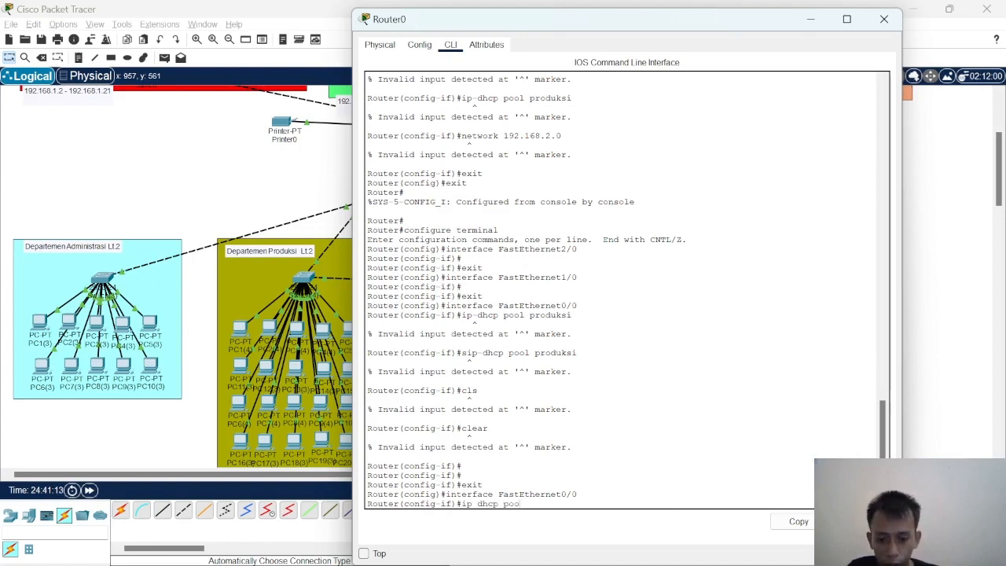
type("l ")
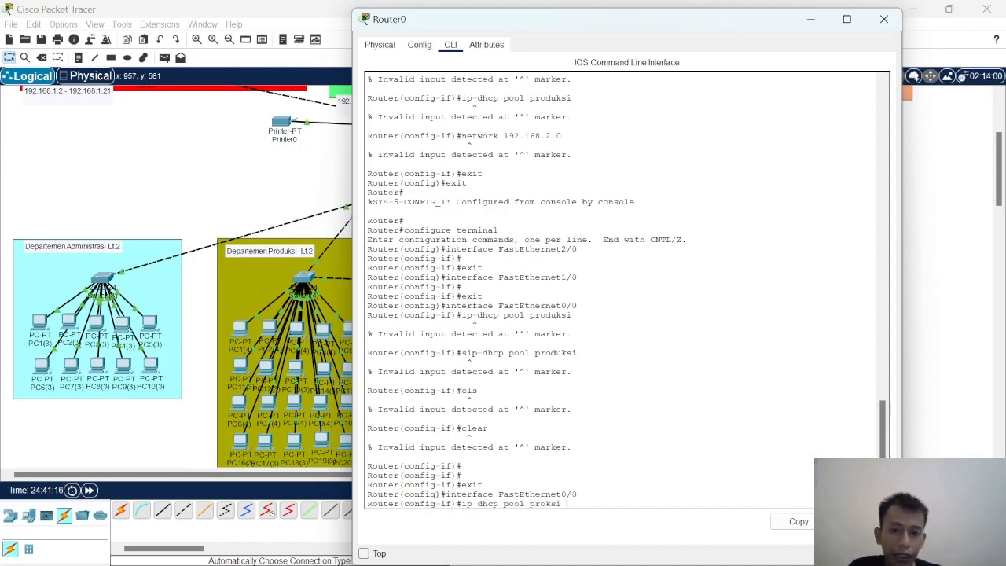
type("pro")
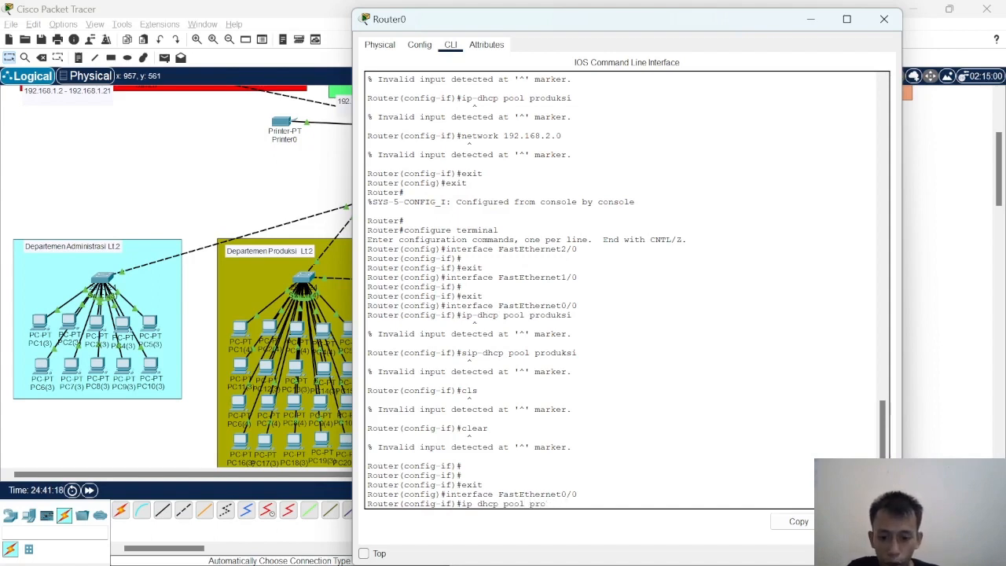
type("duksi")
key("Return")
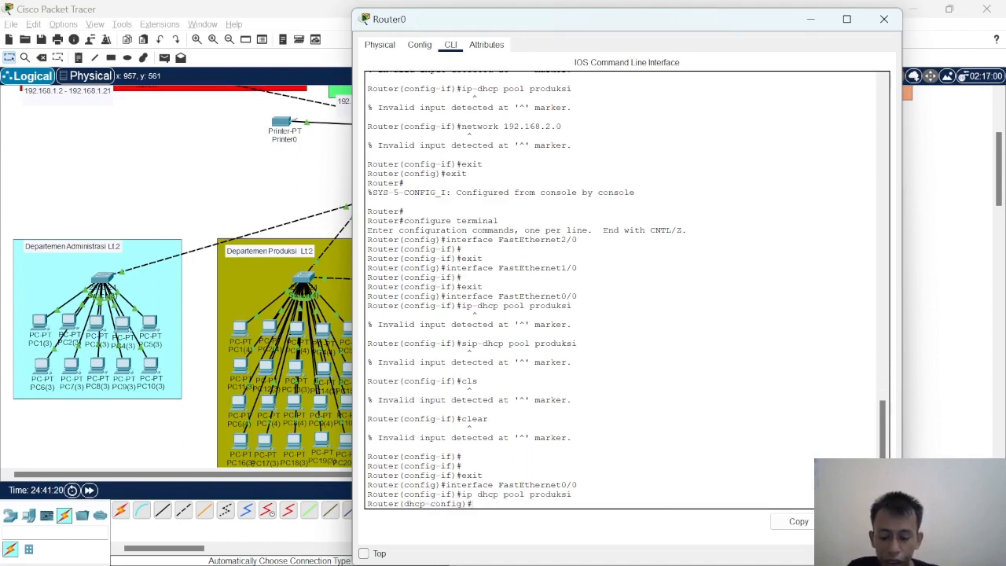
Define the router's produksi pool network as 192.168.2.0 with mask 255.255.255.0 using the network command
type("netw")
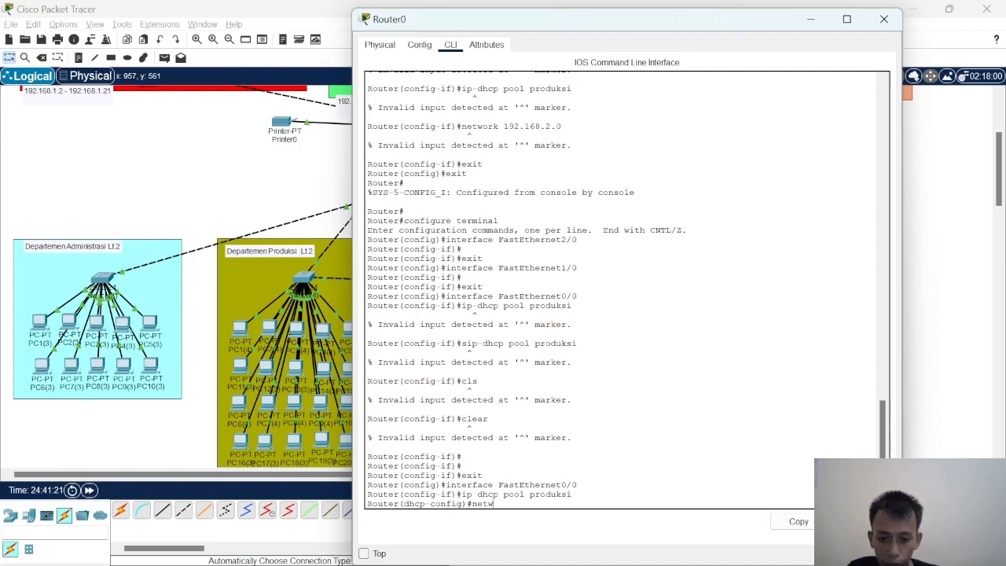
type("ork")
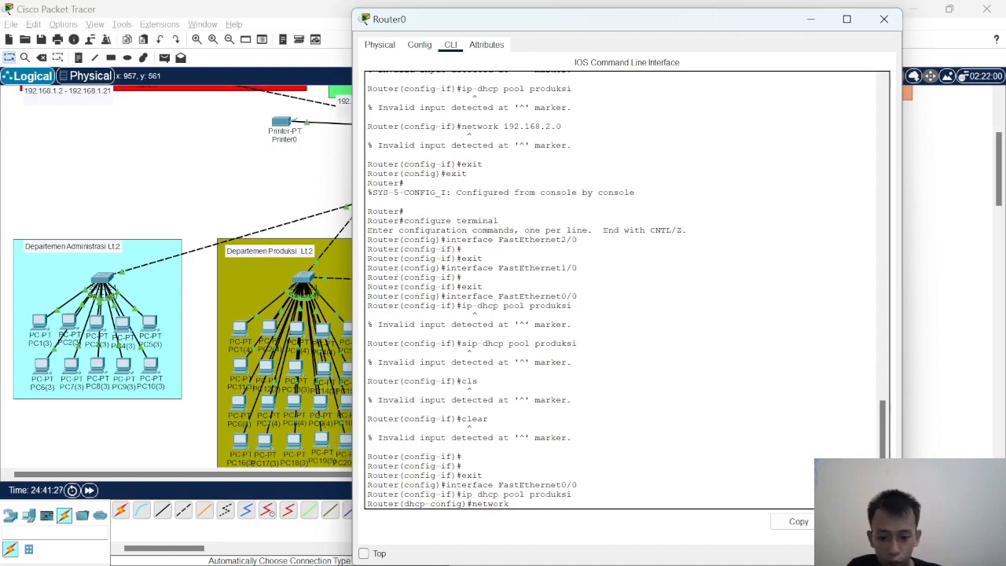
type("192.168.")
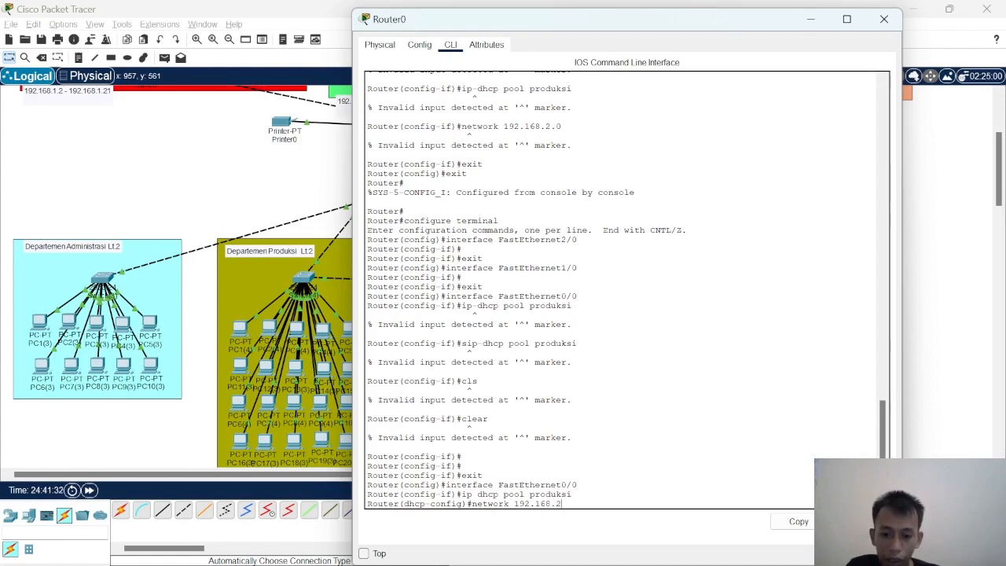
type("2.0")
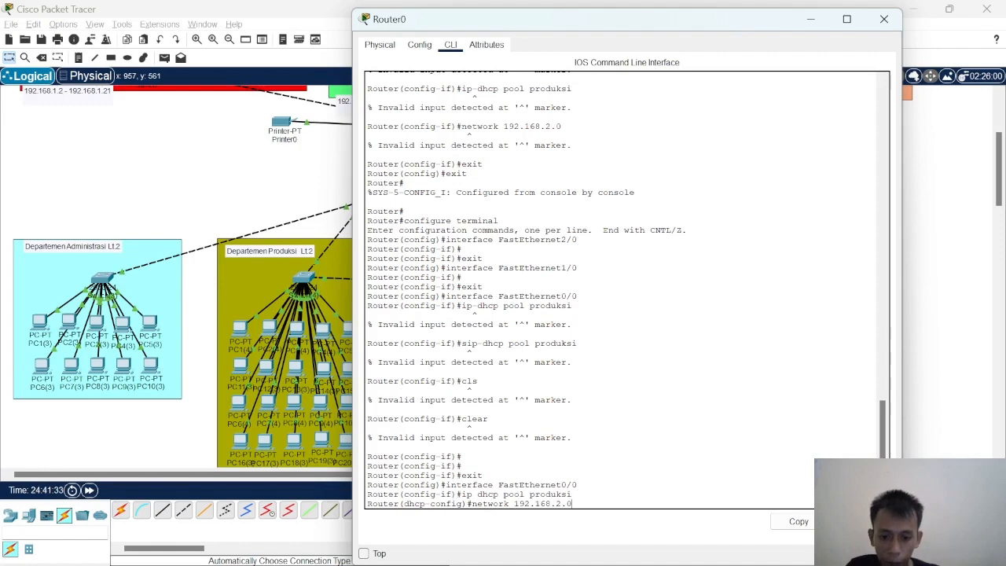
type(" 2")
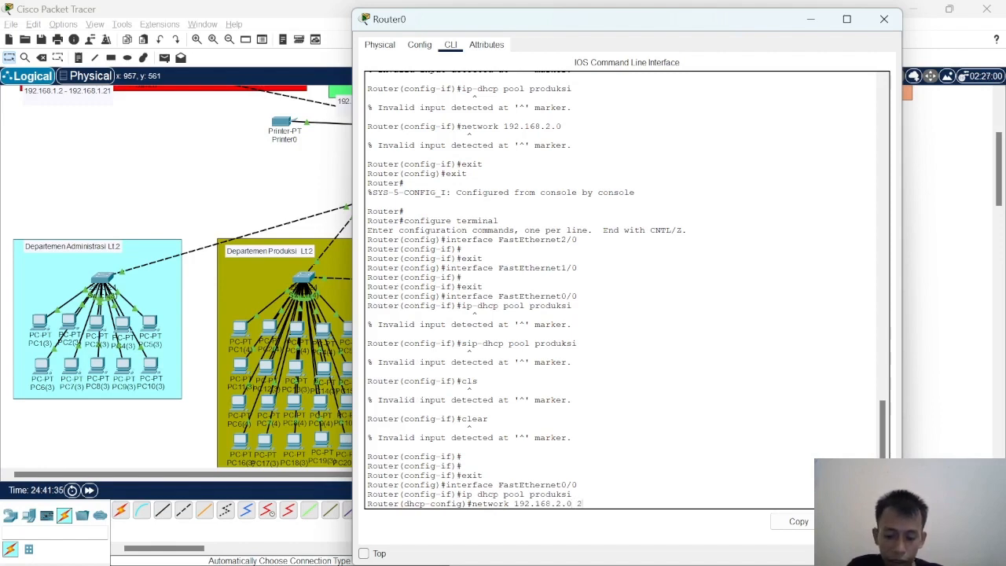
type("55")
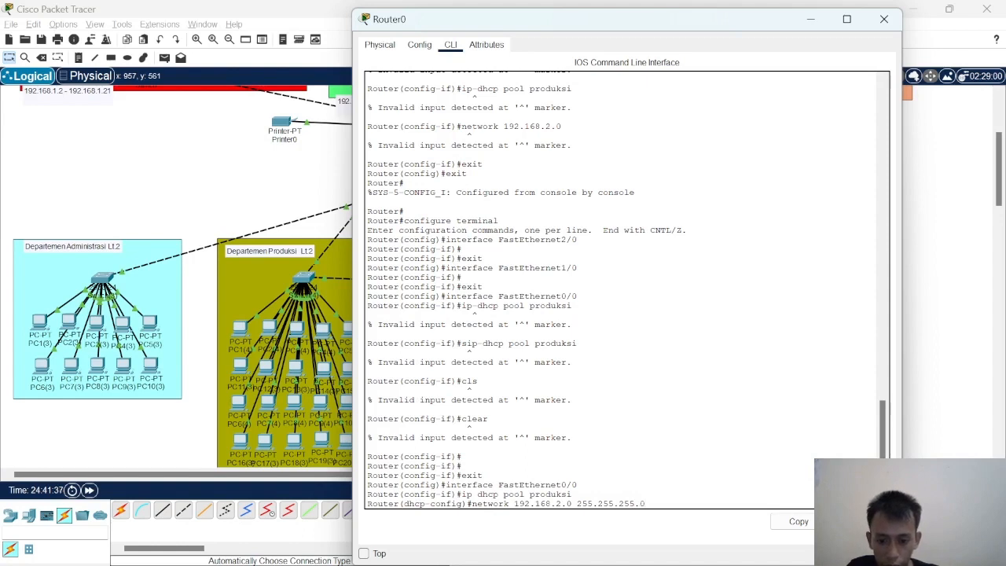
type(".255.255.0")
key("Return")
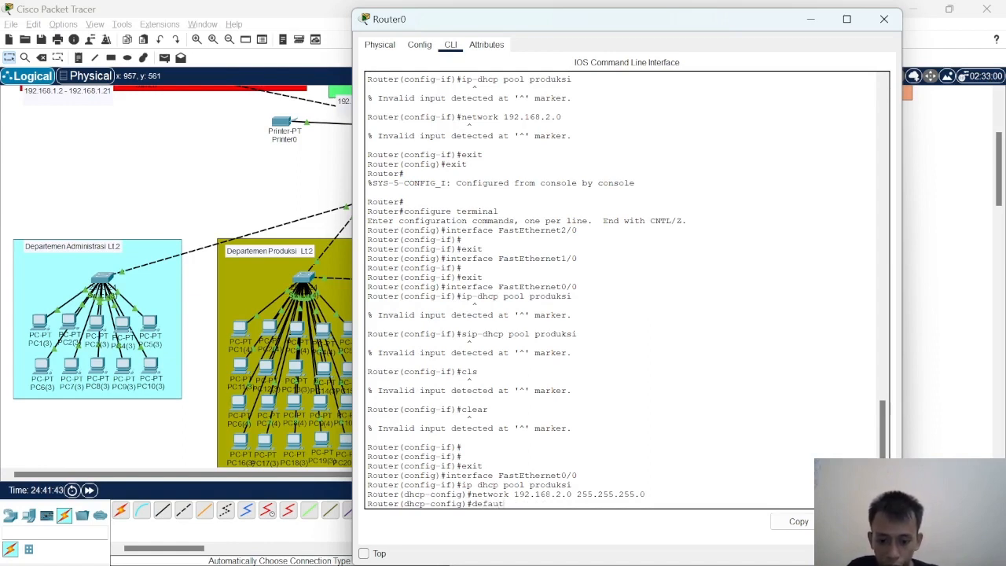
Set the produksi DHCP pool's gateway on Router0 with default-router 192.168.1.1
type("default-")
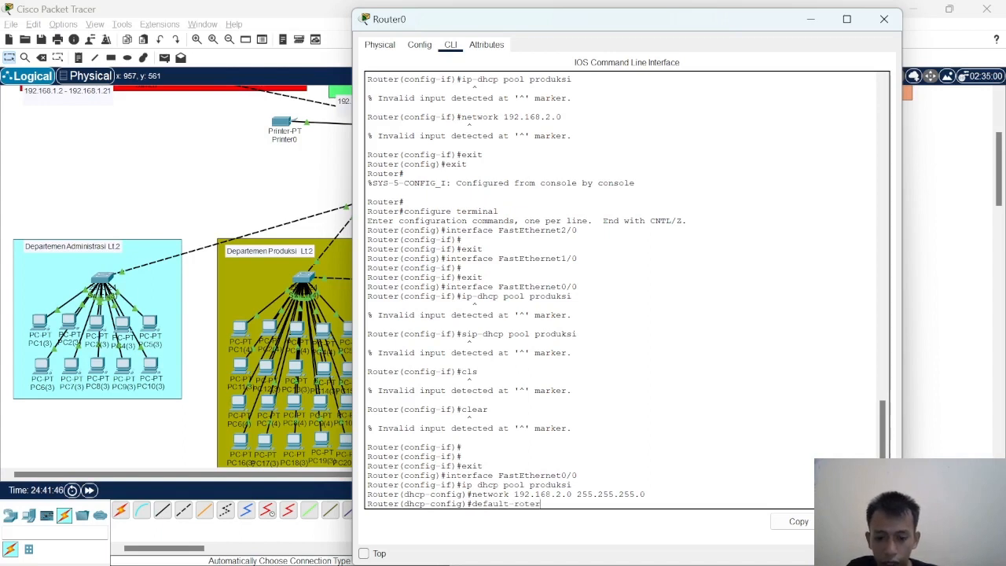
type("r")
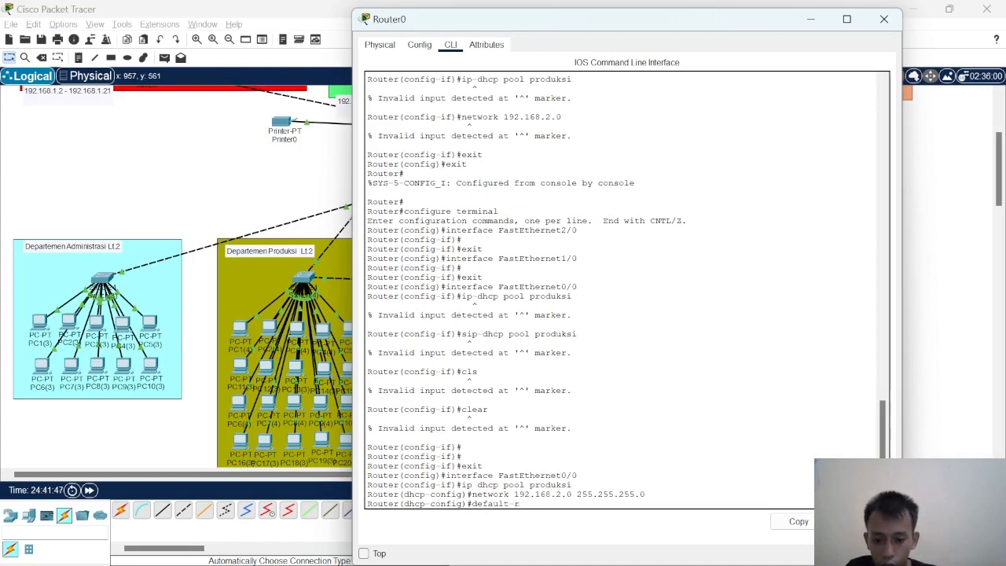
type("outer")
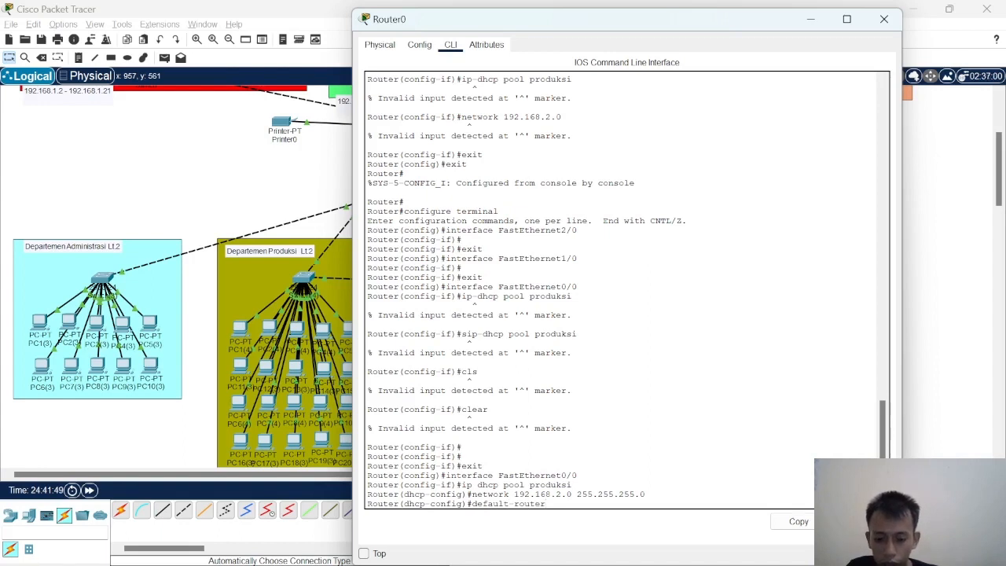
type(" 19")
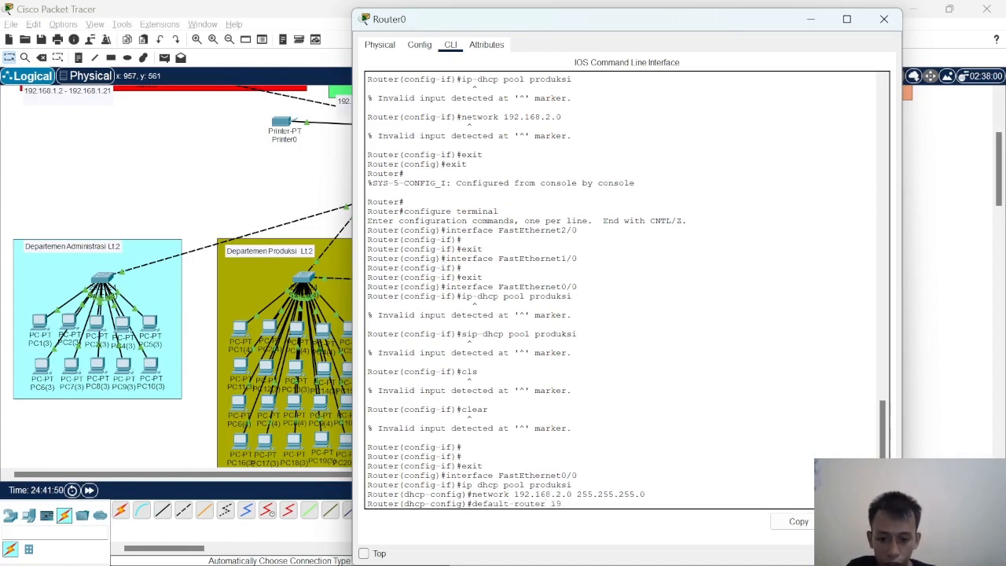
type("2.168.1")
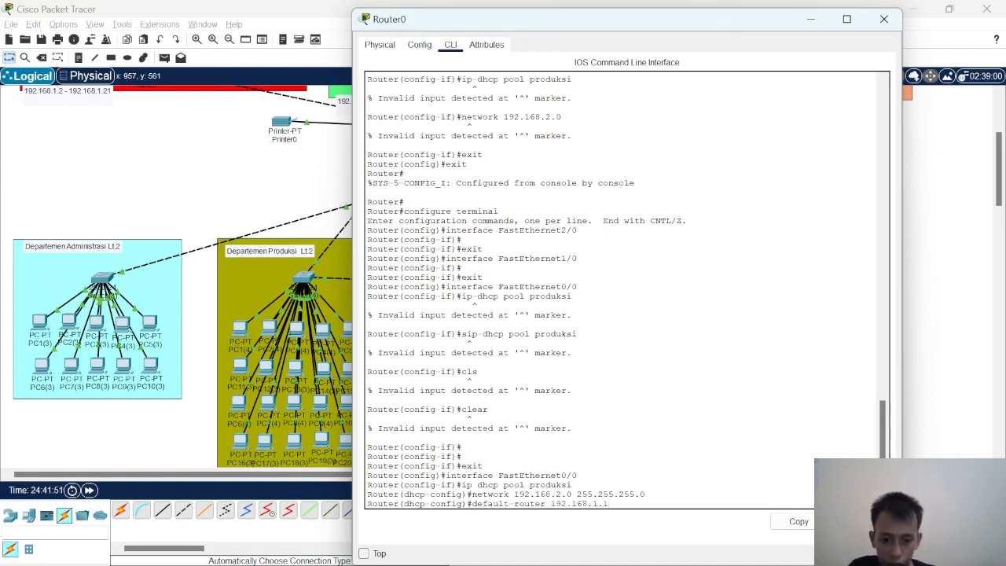
type(".1")
key("Return")
Exit Router0's configuration mode, save the configuration with write, and close the router window
type("exit")
key("Return")
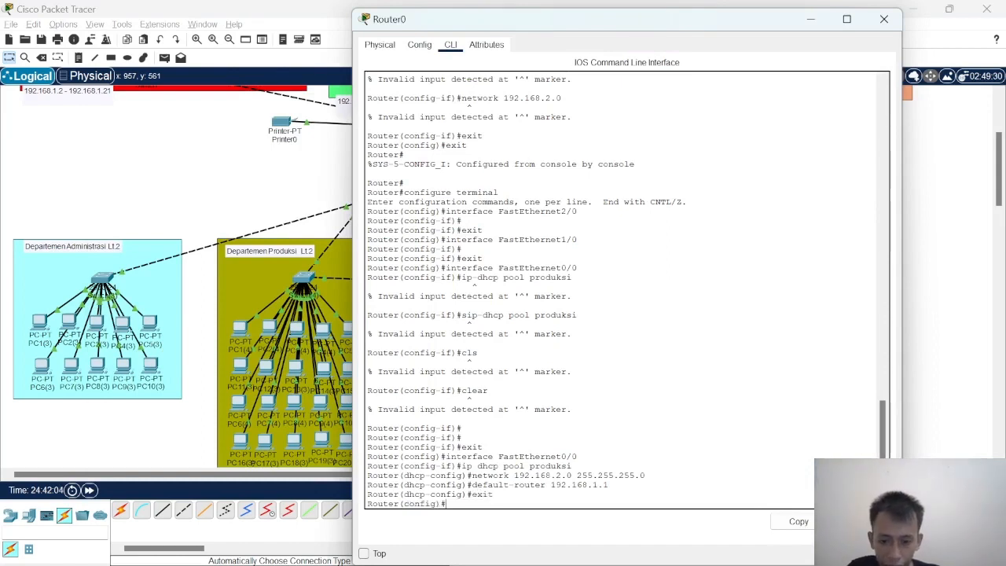
type("eixt")
key("Return")
type("ex")
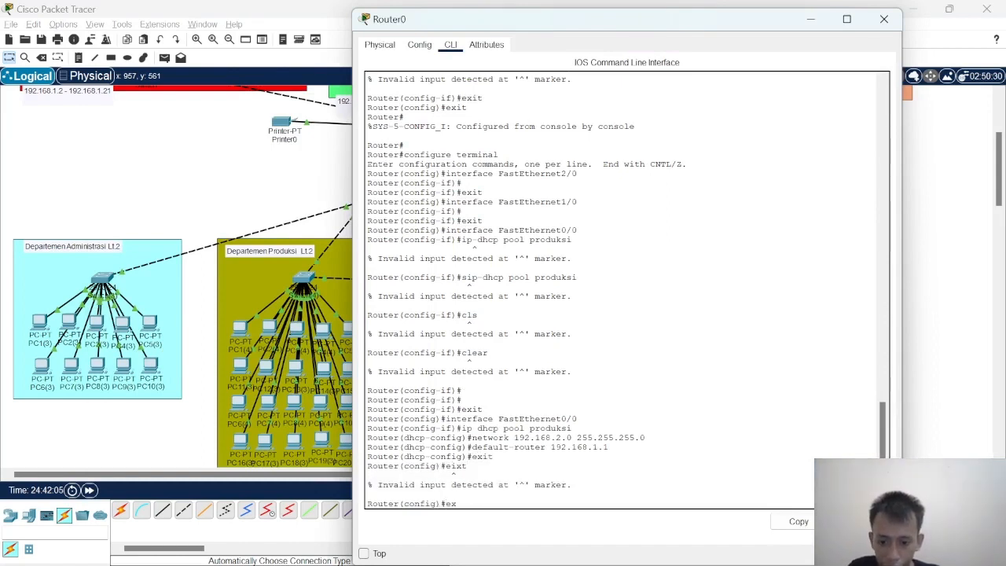
type("it")
key("Return")
type("wr")
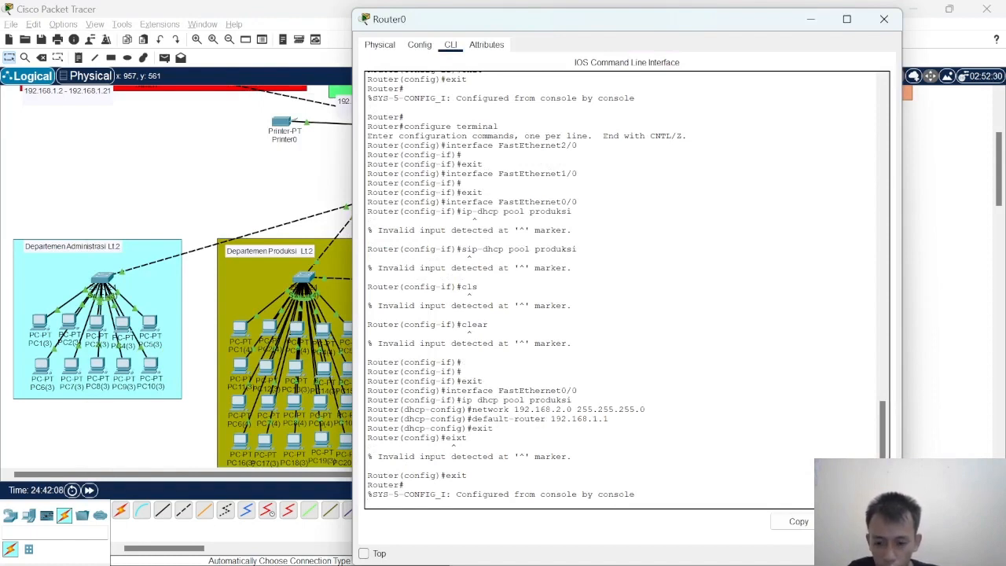
key("Return")
type("write")
key("Return")
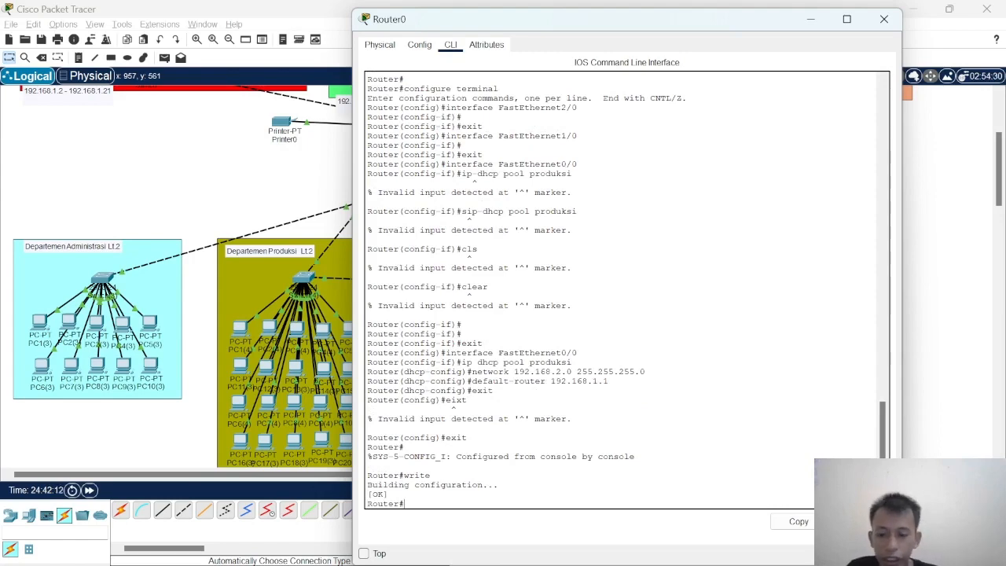
left_click(883, 19)
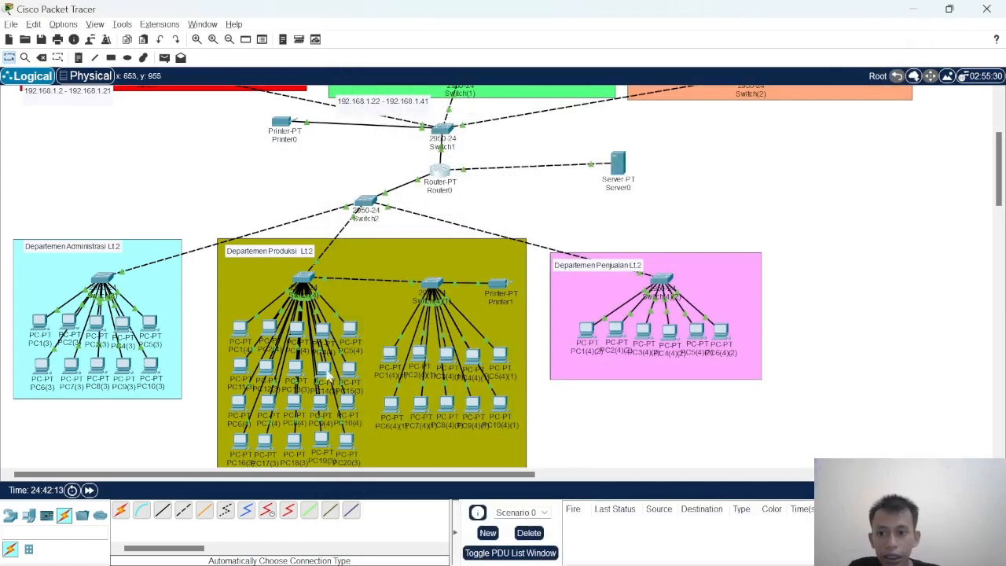
Switch the IPv4 configuration of PC1(4) in Departemen Produksi Lt.2 from Static to DHCP
scroll(667, 236, "up", 1)
scroll(392, 312, "down", 1)
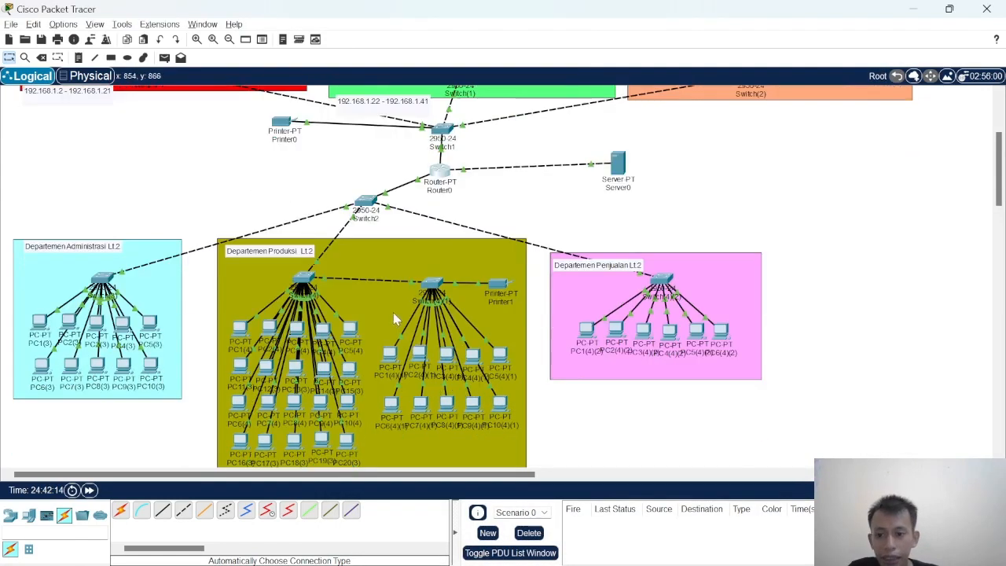
left_click(244, 330)
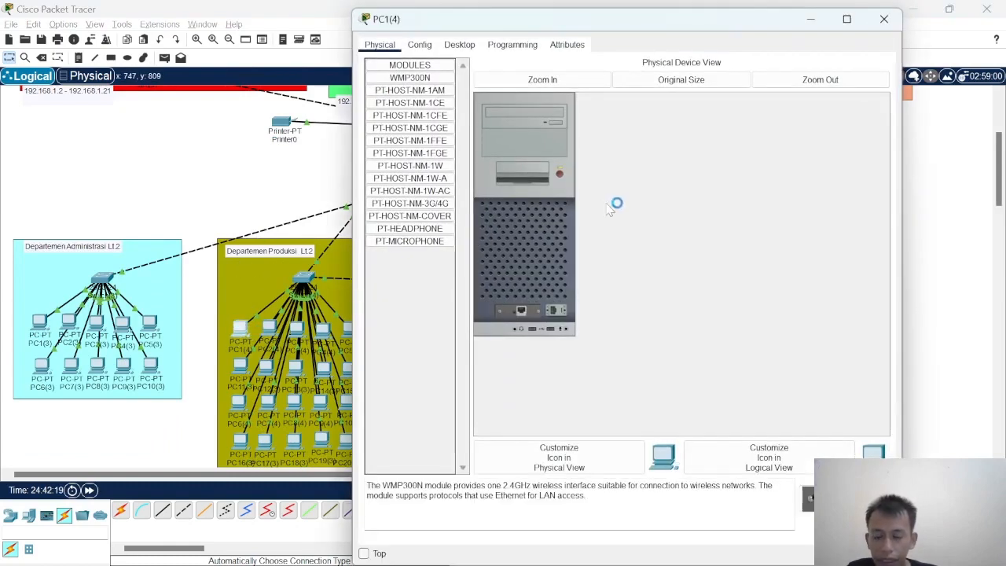
left_click(460, 44)
left_click(410, 87)
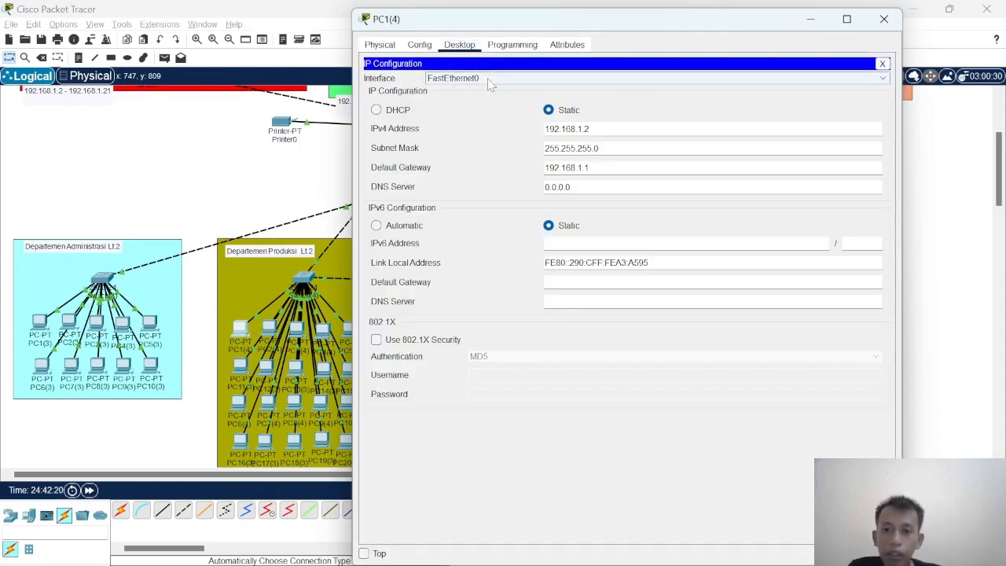
left_click(405, 114)
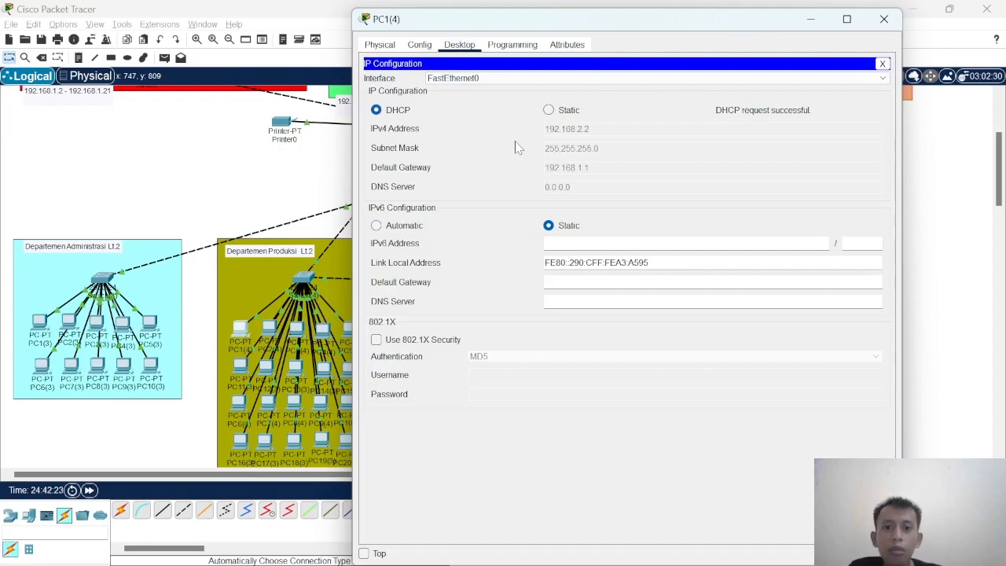
left_click(883, 20)
Set the IPv4 configuration of PC2(4) in Departemen Produksi Lt.2 to DHCP
left_click(260, 322)
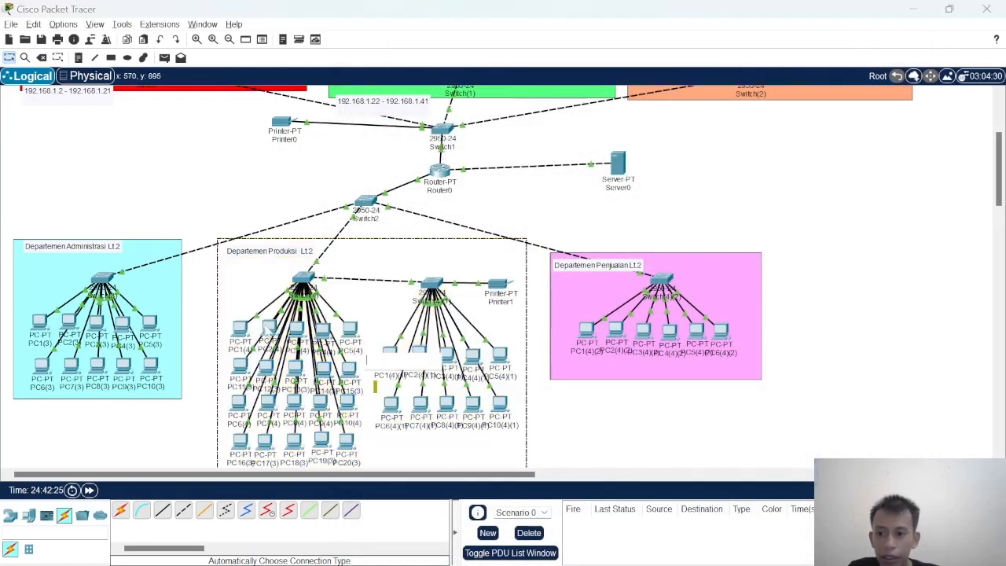
left_click(270, 327)
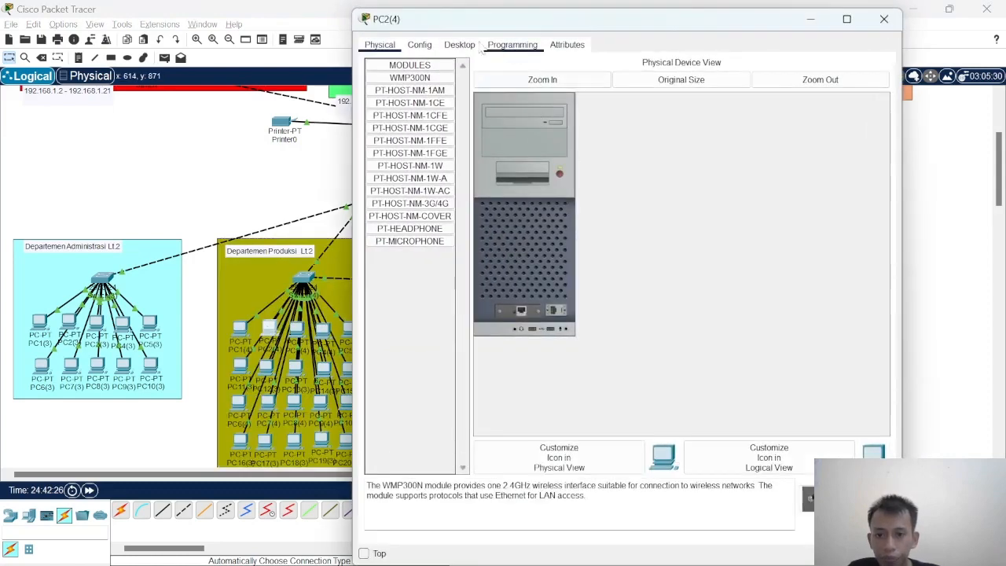
left_click(459, 44)
left_click(421, 88)
left_click(396, 114)
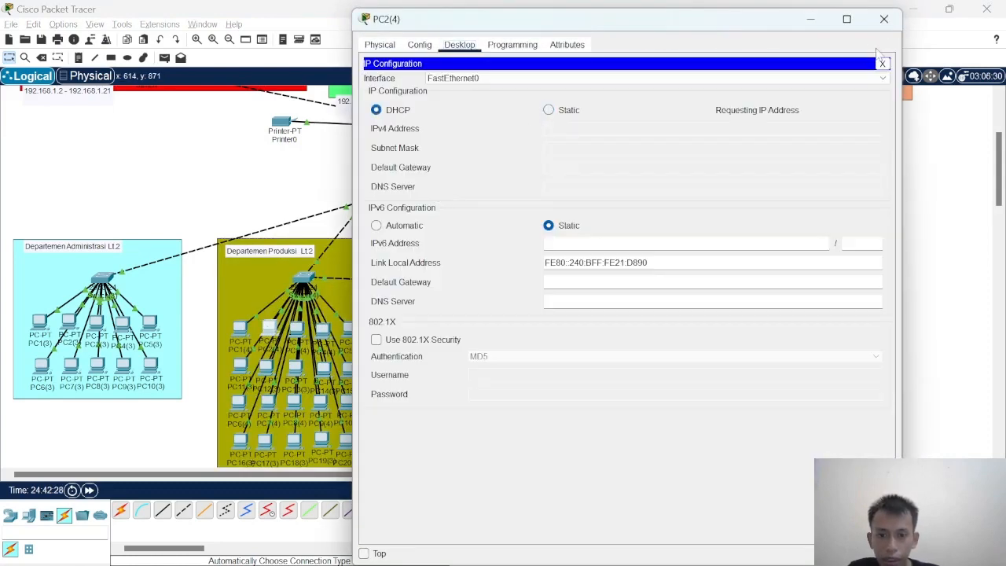
left_click(883, 18)
Set the IPv4 configuration of PC3(4) in Departemen Produksi Lt.2 to DHCP
left_click(294, 327)
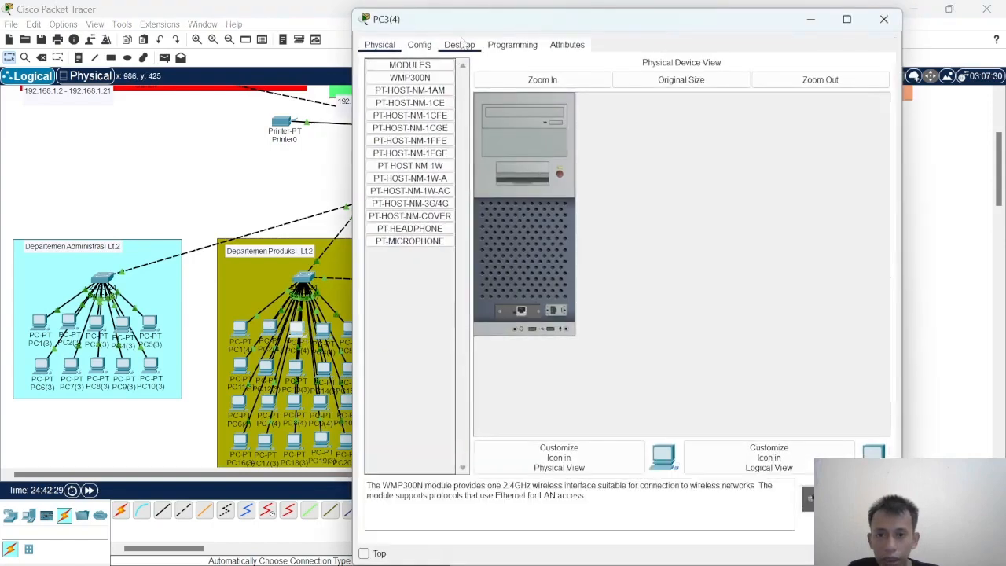
left_click(459, 45)
left_click(423, 85)
left_click(407, 112)
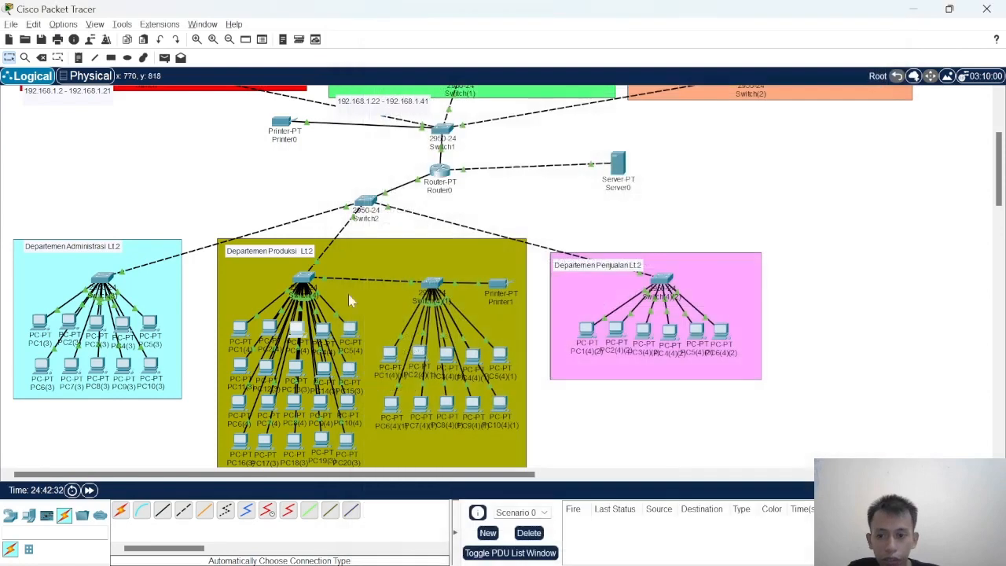
left_click(883, 19)
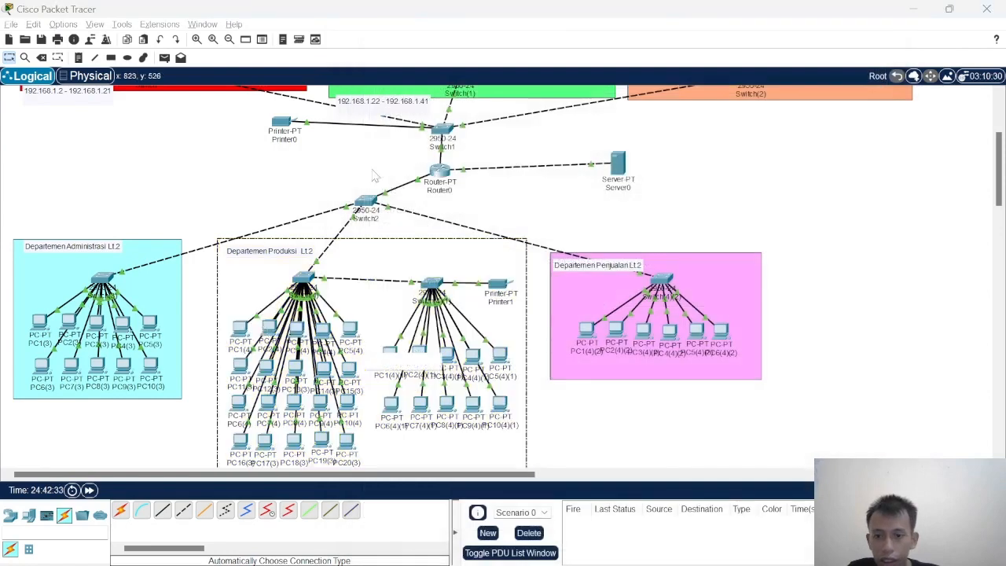
Check which IP settings PC2(4) in Departemen Produksi Lt.2 received from DHCP
left_click(268, 326)
left_click(429, 75)
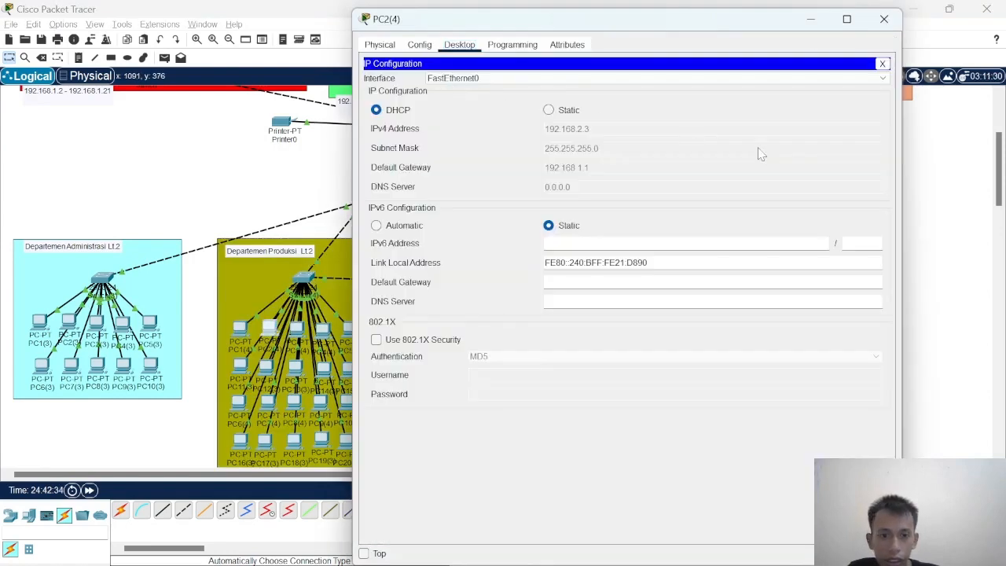
left_click(883, 19)
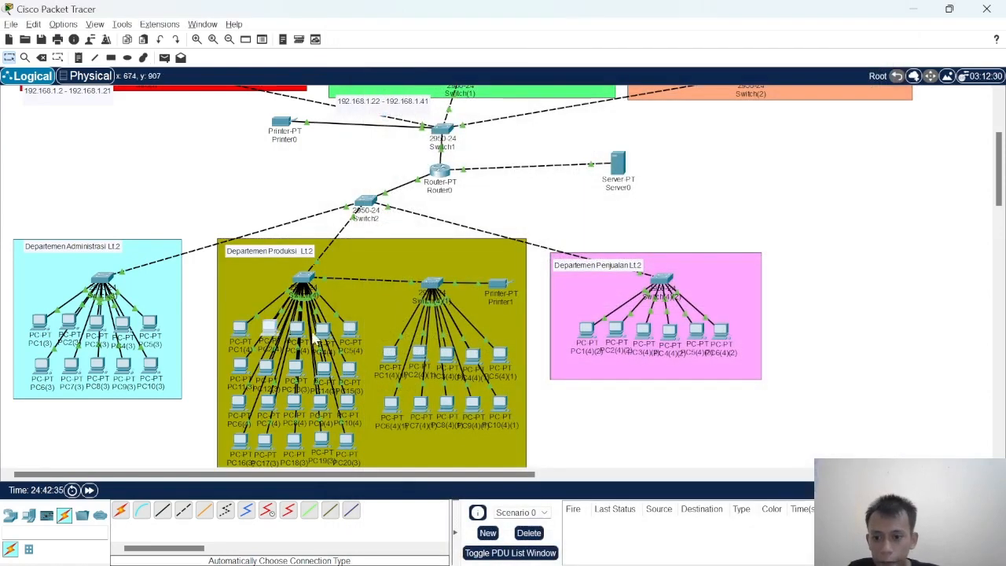
Set the IPv4 configuration of PC4(4) in Departemen Produksi Lt.2 to DHCP
left_click(323, 327)
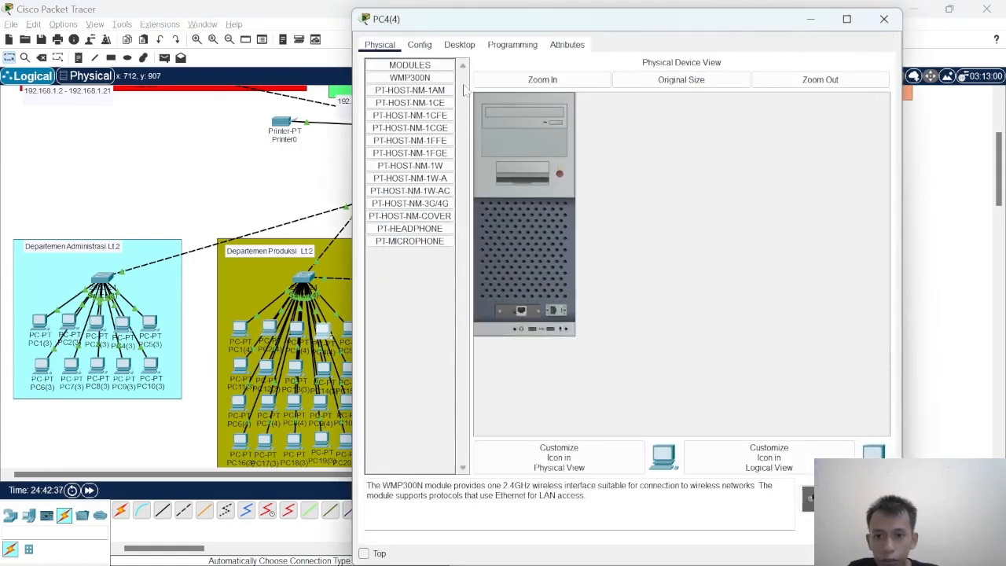
left_click(459, 44)
left_click(431, 88)
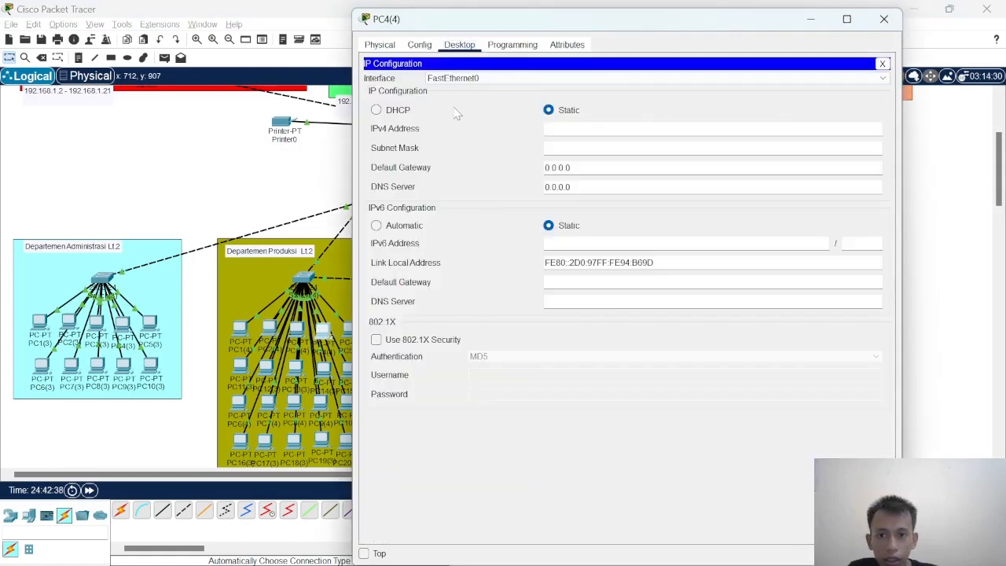
left_click(397, 110)
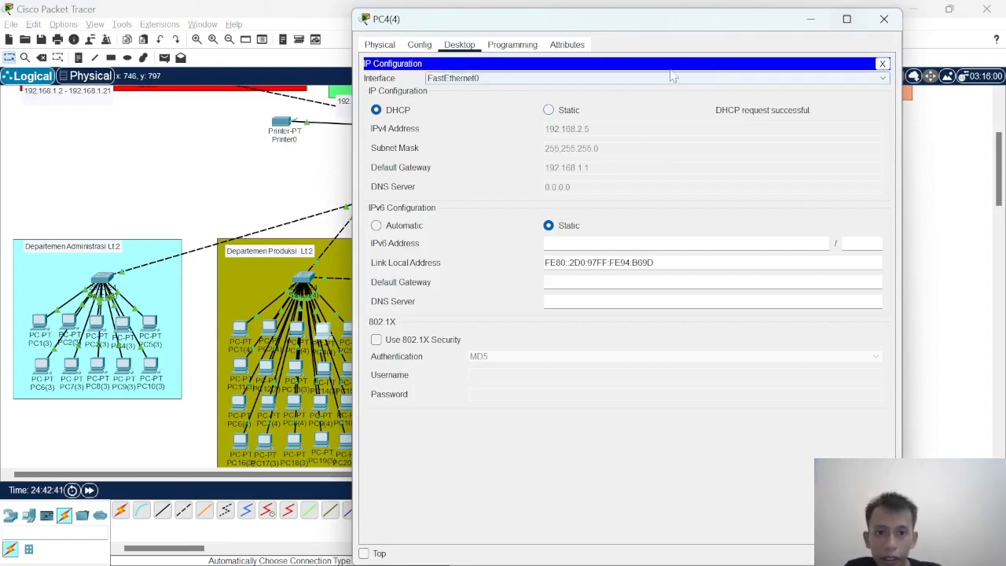
left_click(883, 19)
Add the note "192.168.2.2 - 192.168.2.31" at the lower edge of the Departemen Produksi Lt.2 area
scroll(440, 315, "down", 2)
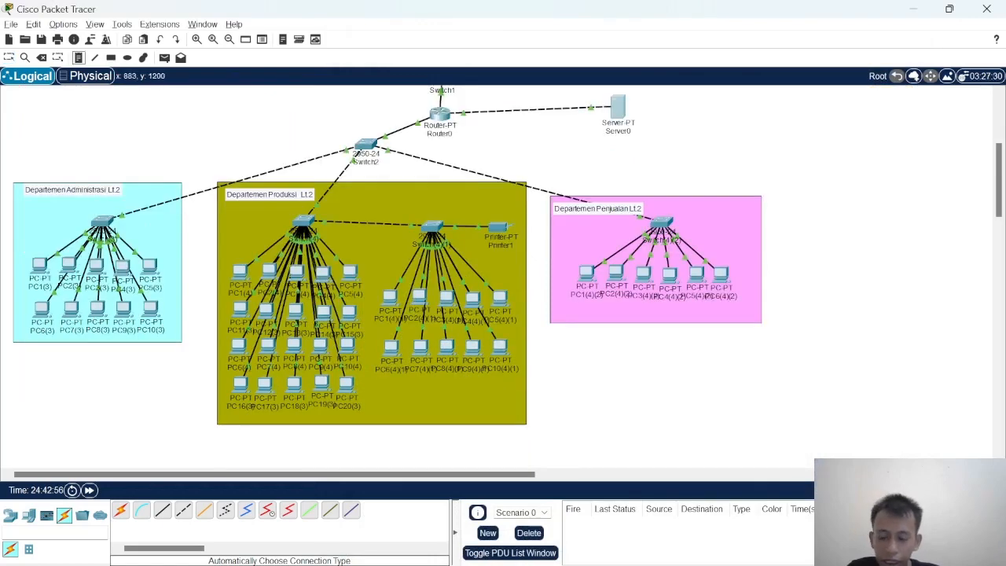
type("19")
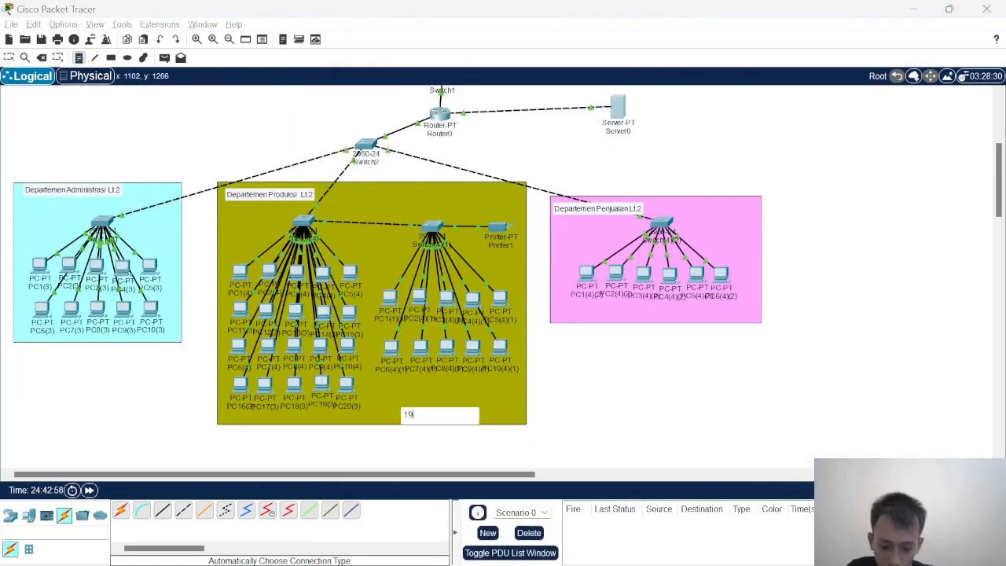
type("2 168")
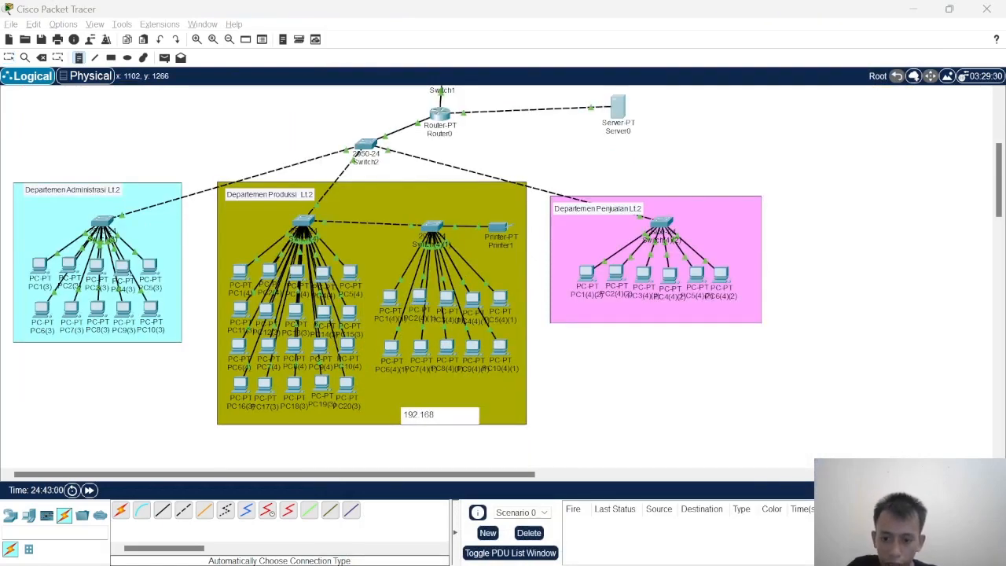
type(".2.2")
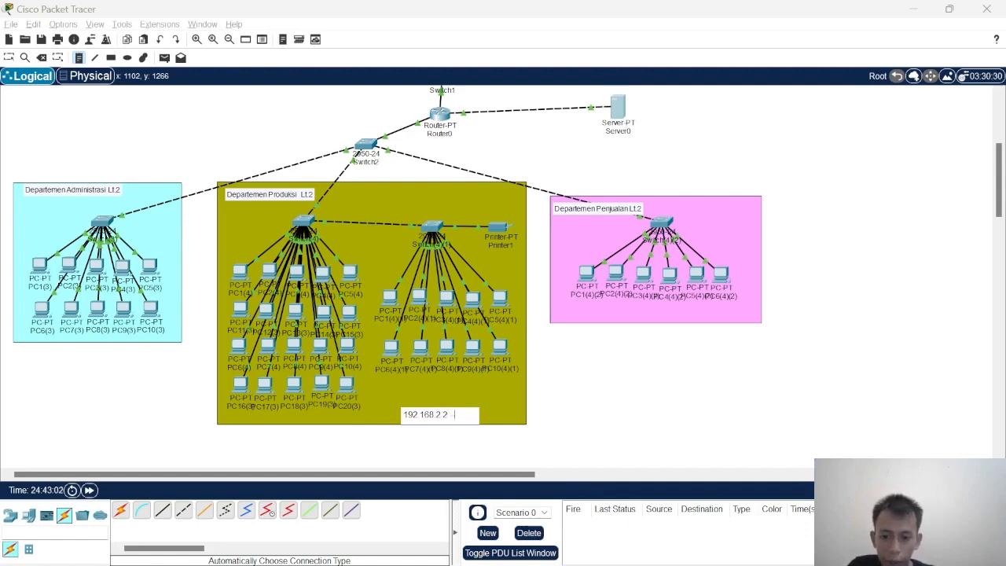
type(" - 192.168")
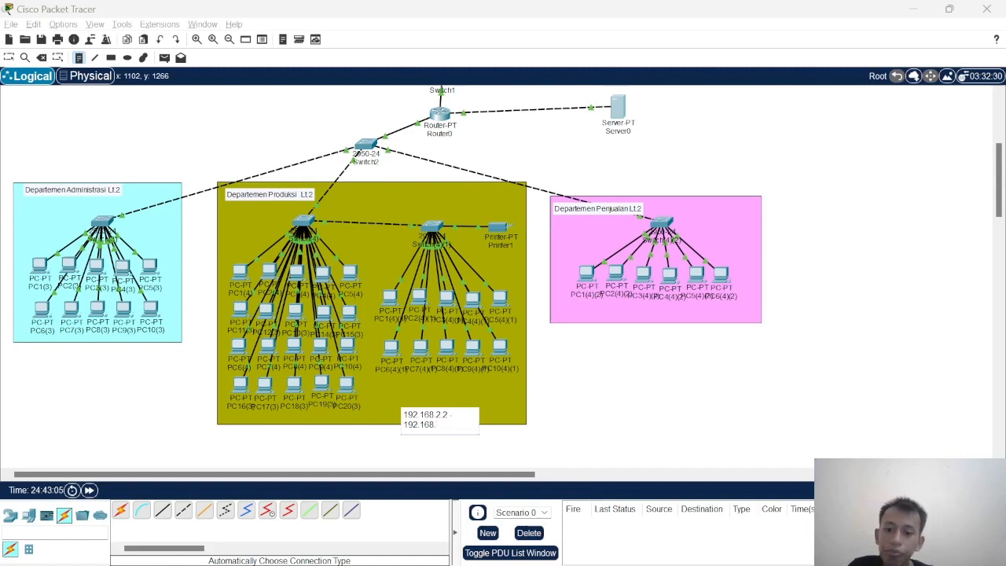
type(".2.")
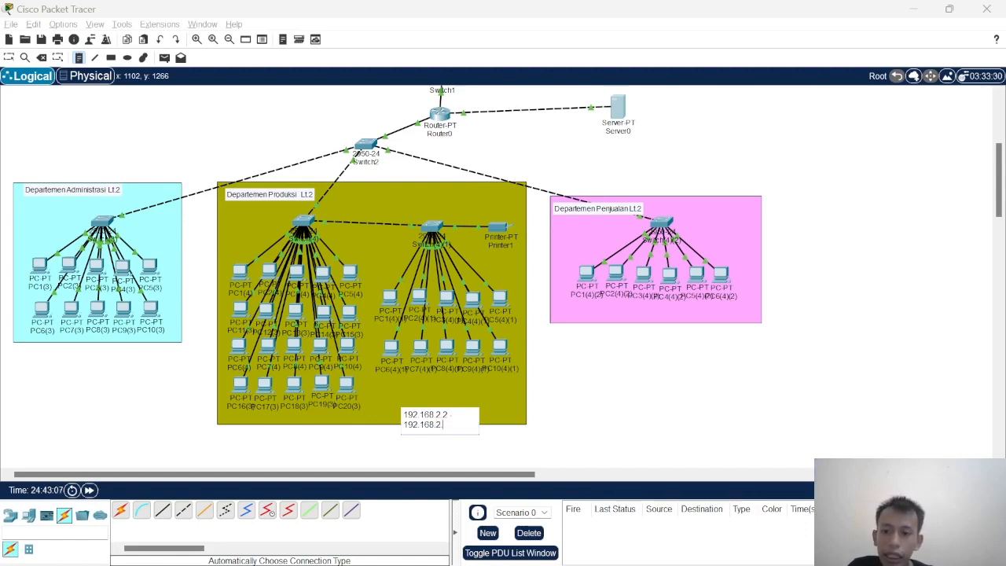
type("33")
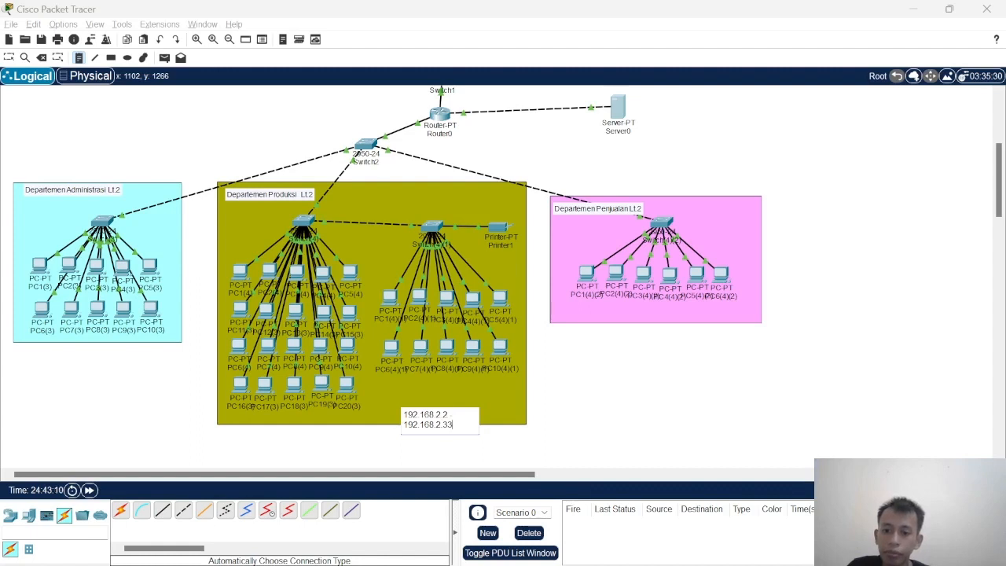
type("2")
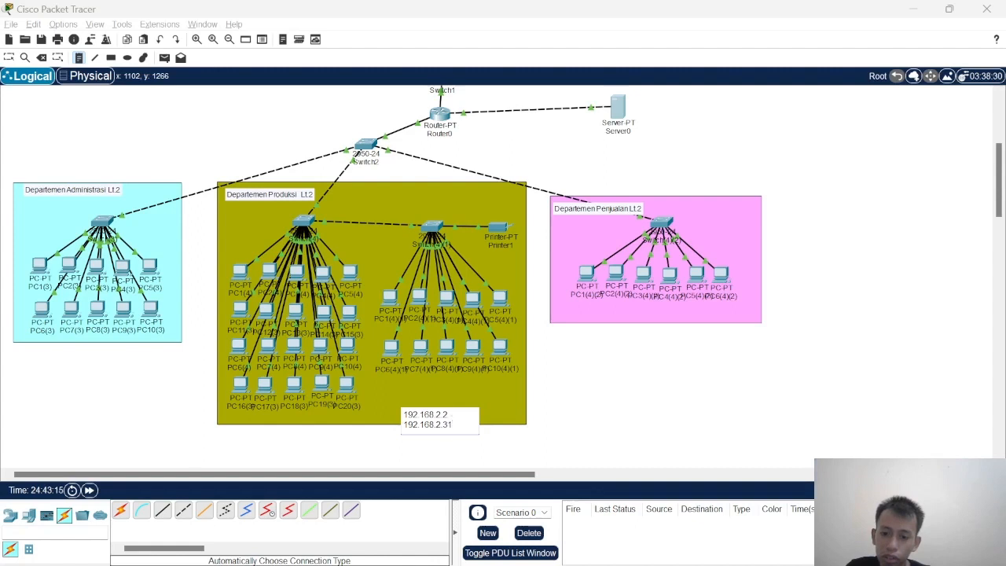
left_click(501, 445)
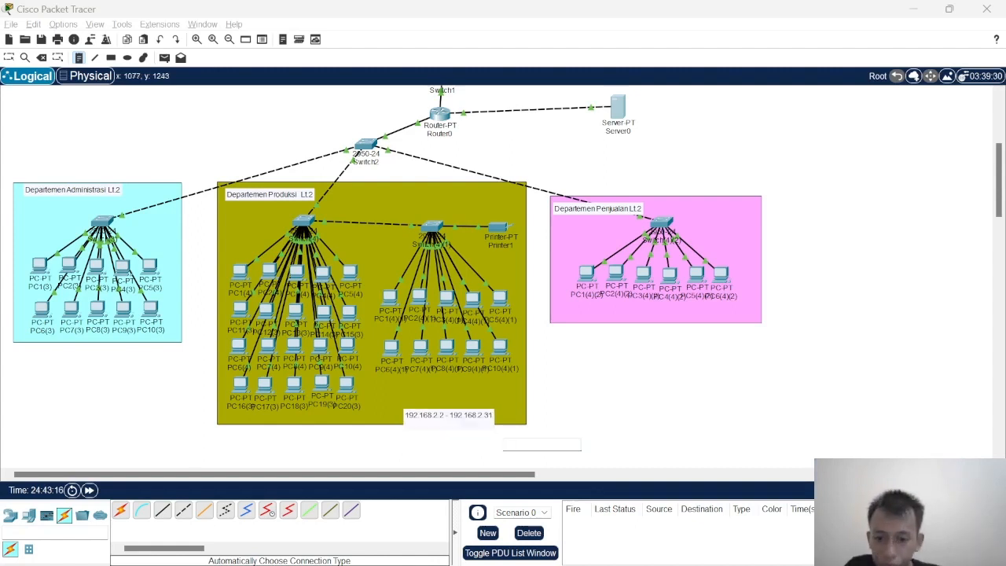
left_click(487, 425)
key("Escape")
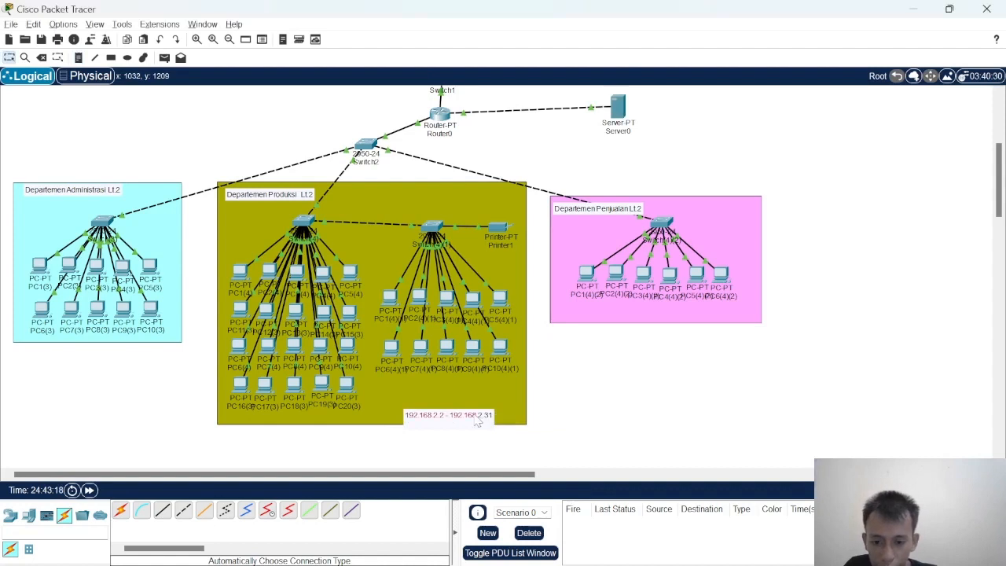
Change the end address in the Departemen Produksi Lt.2 range note to 192.168.2.32
left_click(558, 413)
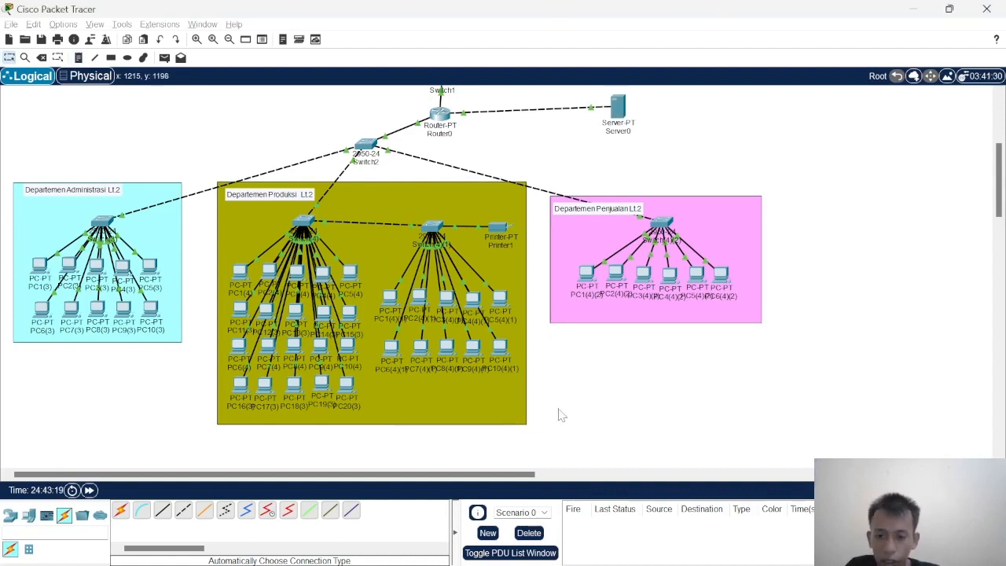
Add a note reading "192.168.2.33" just below the Departemen Administrasi Lt.2 area
left_click(79, 57)
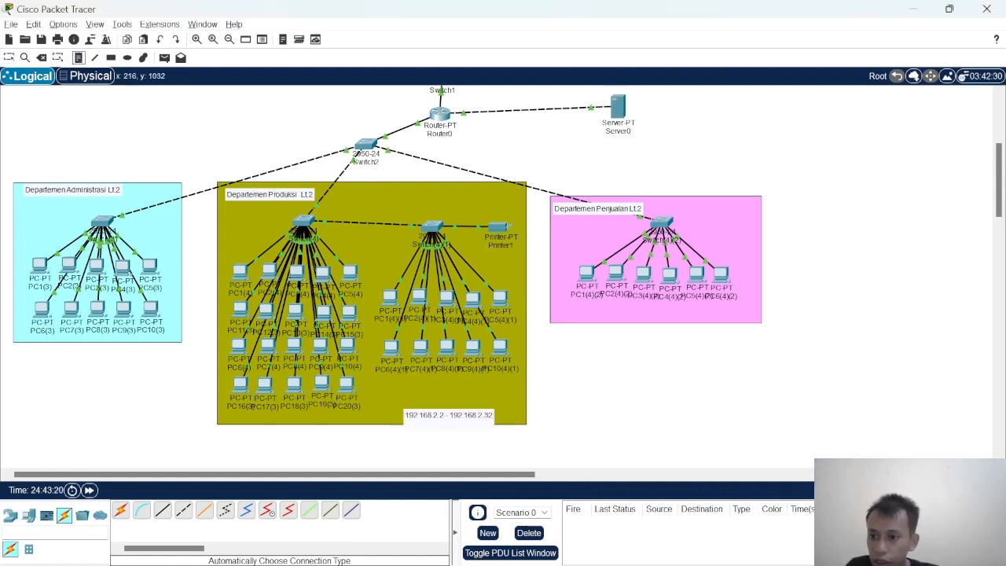
left_click(130, 347)
type("192")
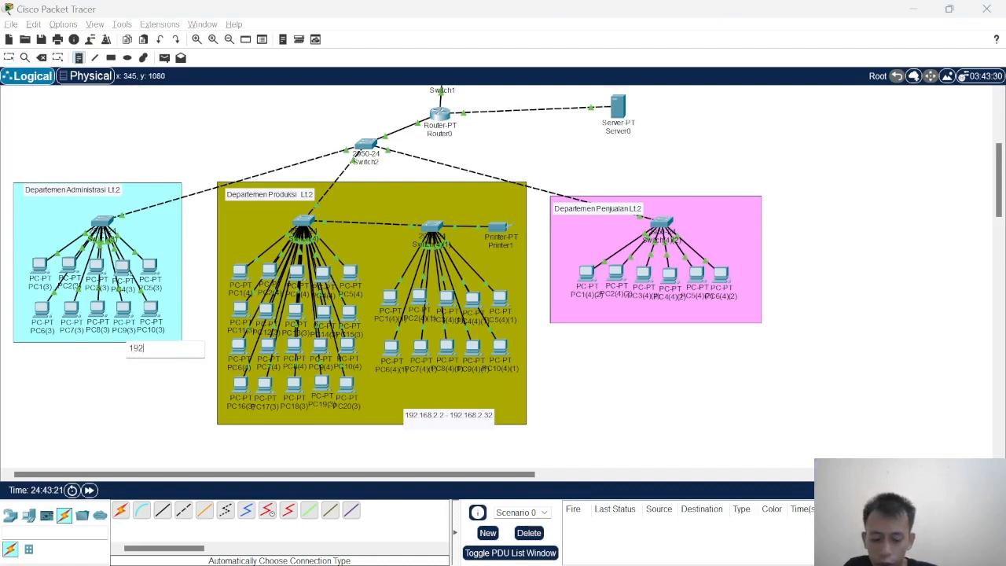
type(".168")
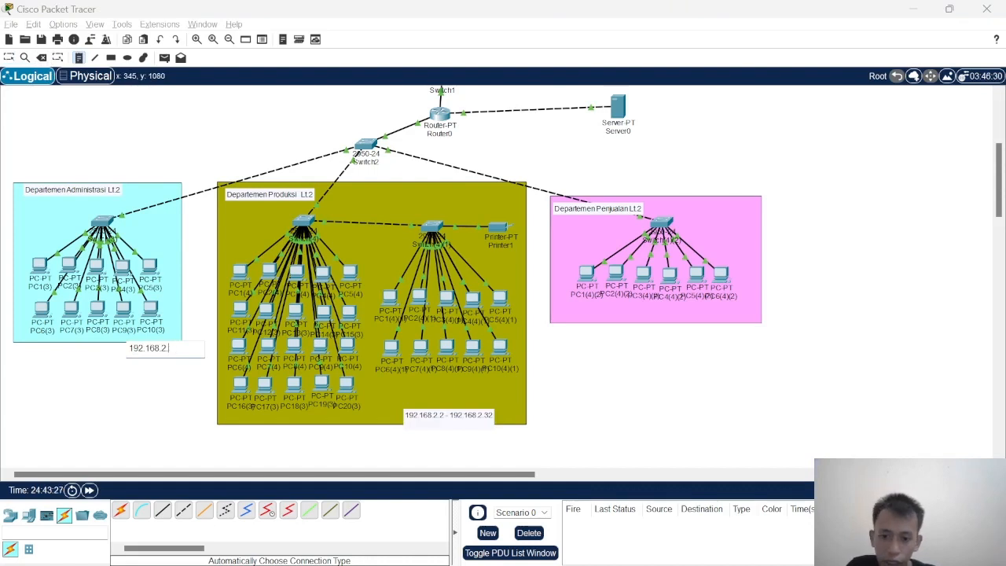
type(".2.33")
key("Escape")
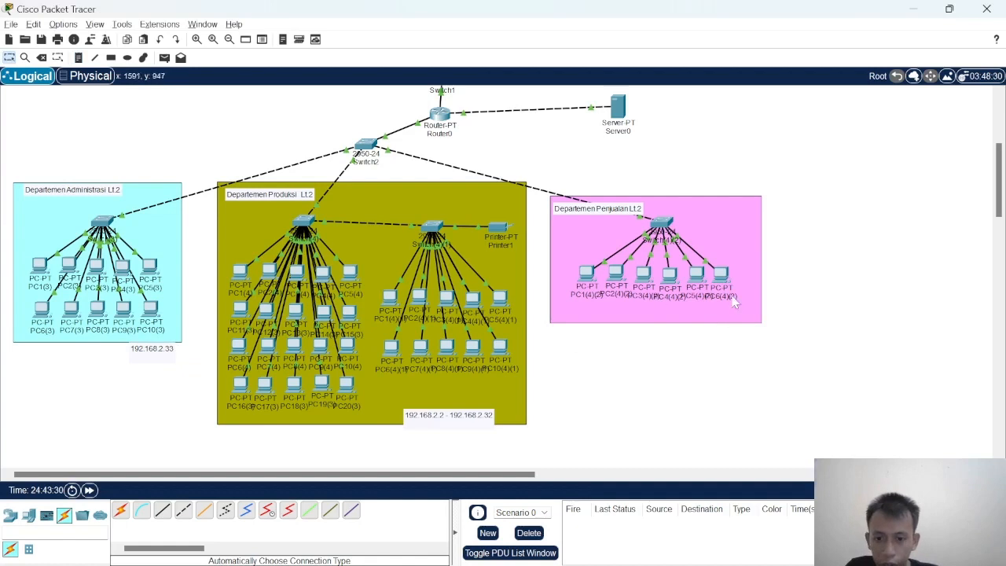
Extend the Departemen Administrasi Lt.2 note to "192.168.2.33 - 192.168.2.42" and move it beneath the middle of the area's lower edge
double_click(174, 351)
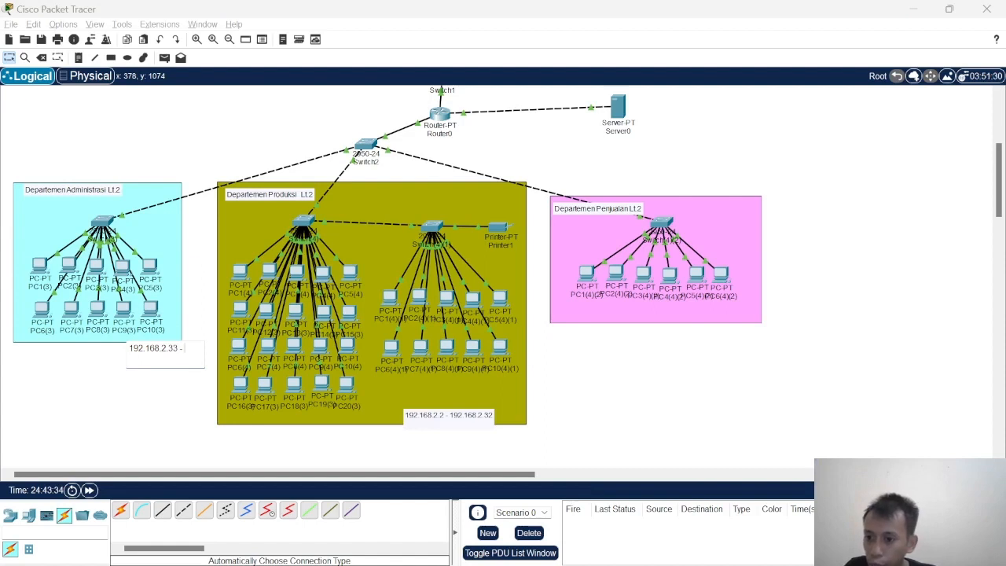
type("192.1")
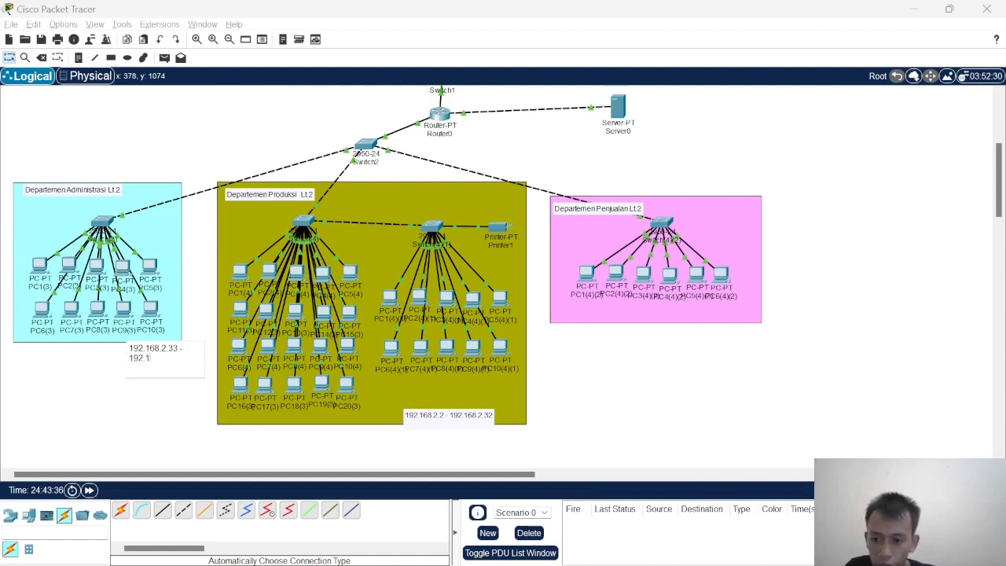
type("68.2")
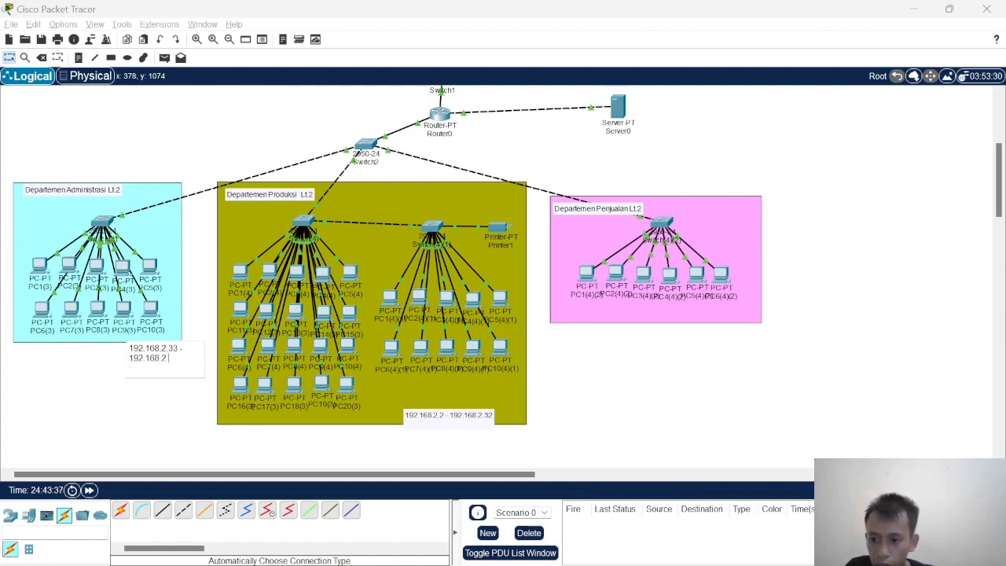
type(".42")
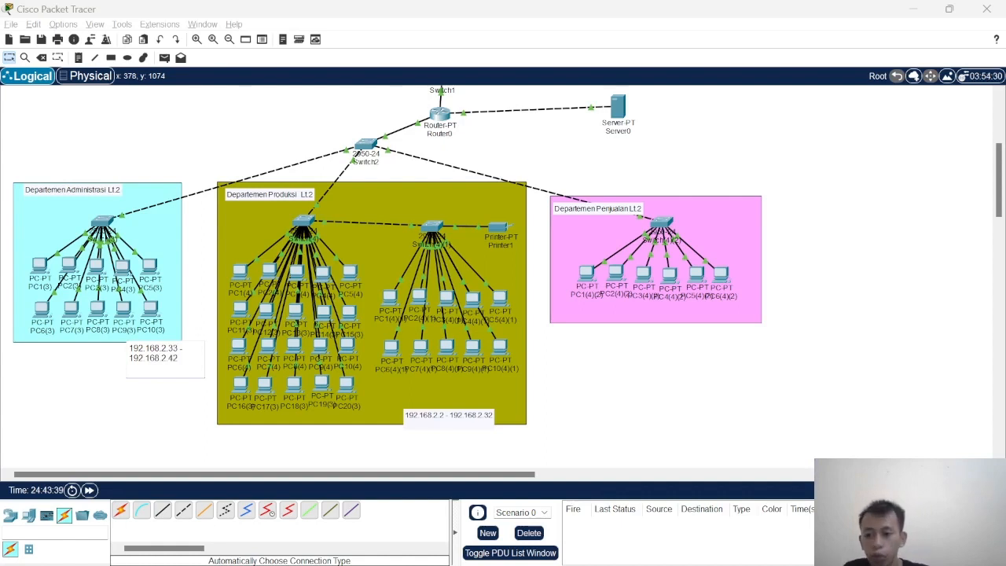
left_click(629, 366)
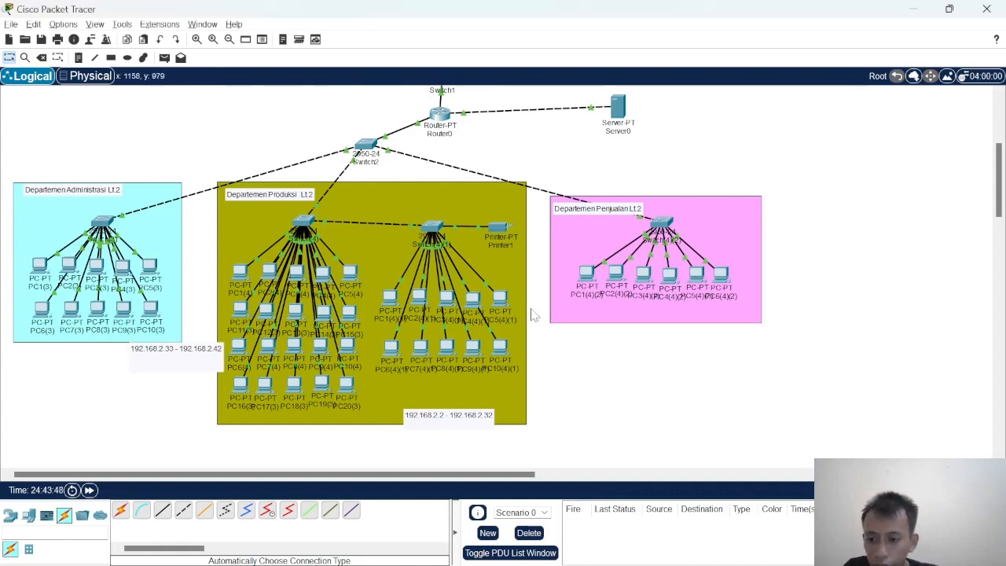
left_click_drag(158, 368, 70, 362)
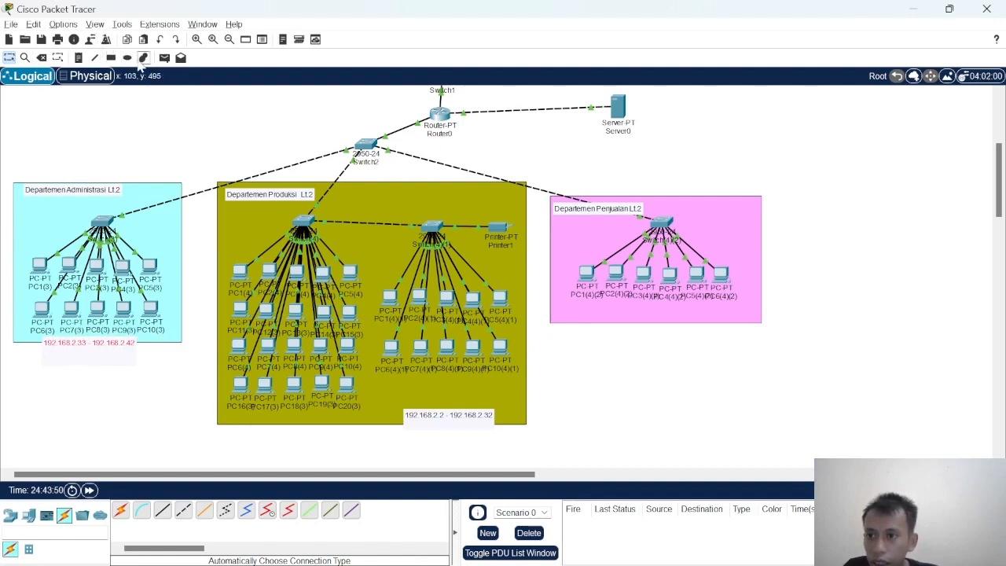
Add the note "192.168.2.43-192.168.2.48" just below the Departemen Penjualan Lt.2 area
left_click(79, 57)
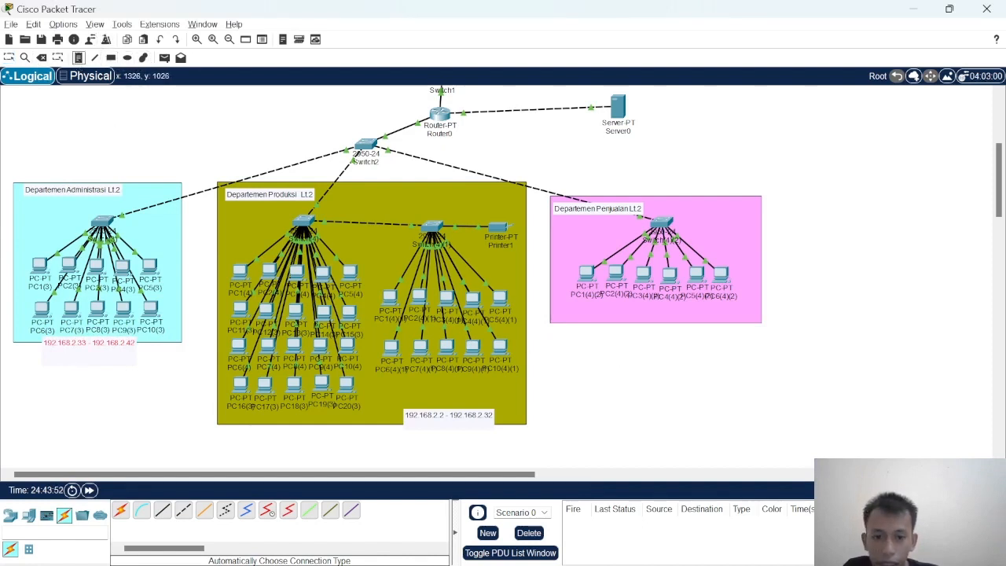
left_click(605, 324)
type("192.168.2.")
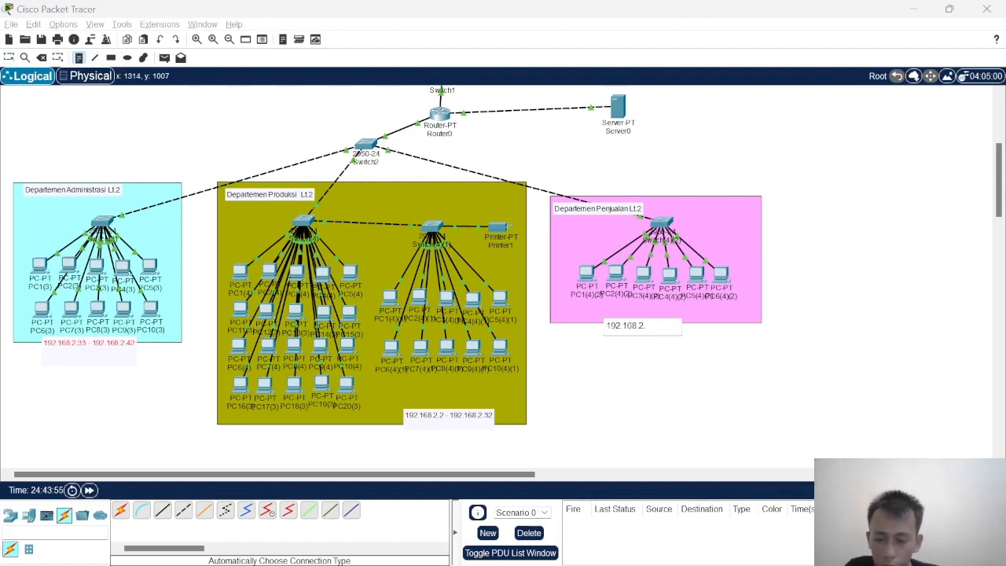
type("43-")
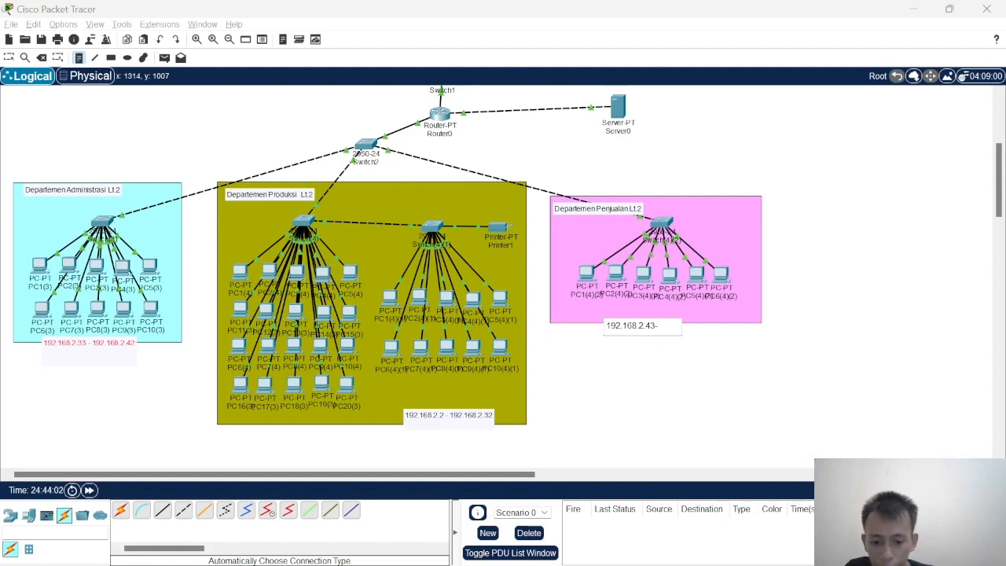
type("192.168.")
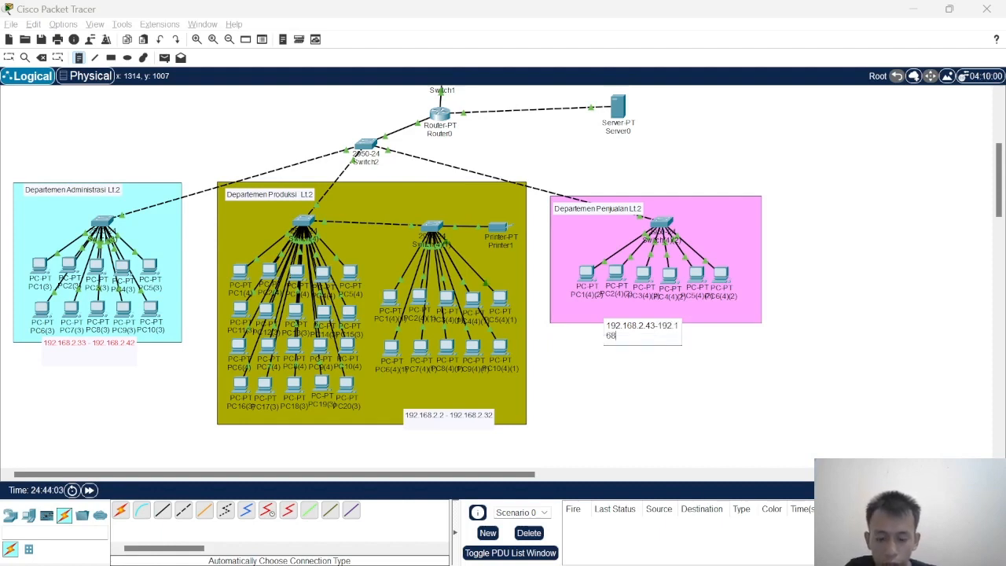
type("2.48")
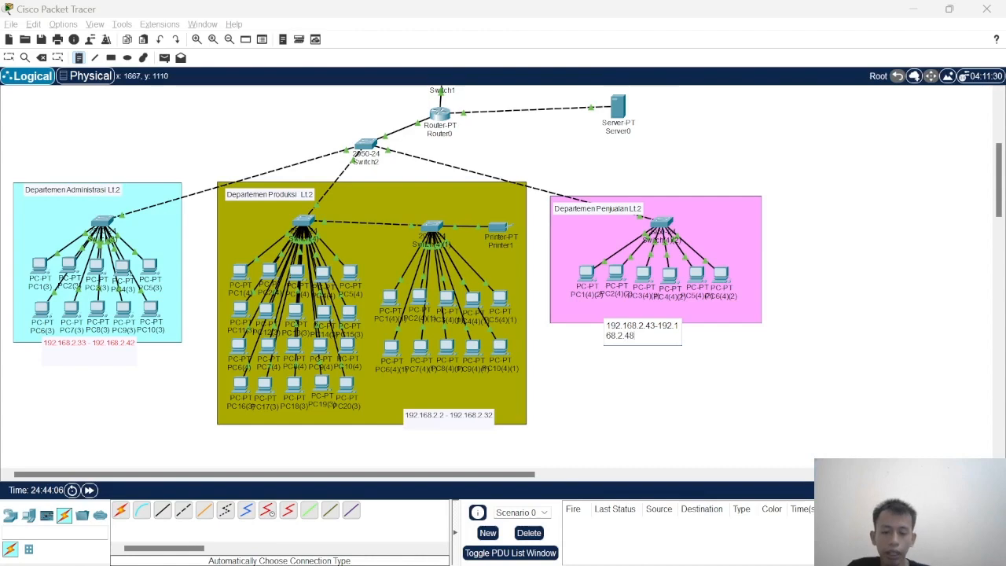
left_click(801, 378)
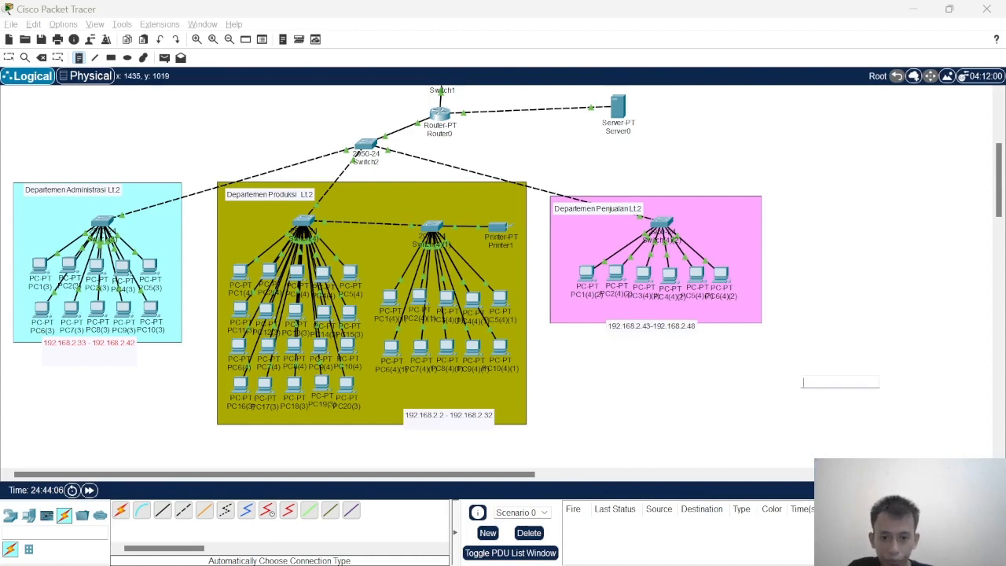
key("Escape")
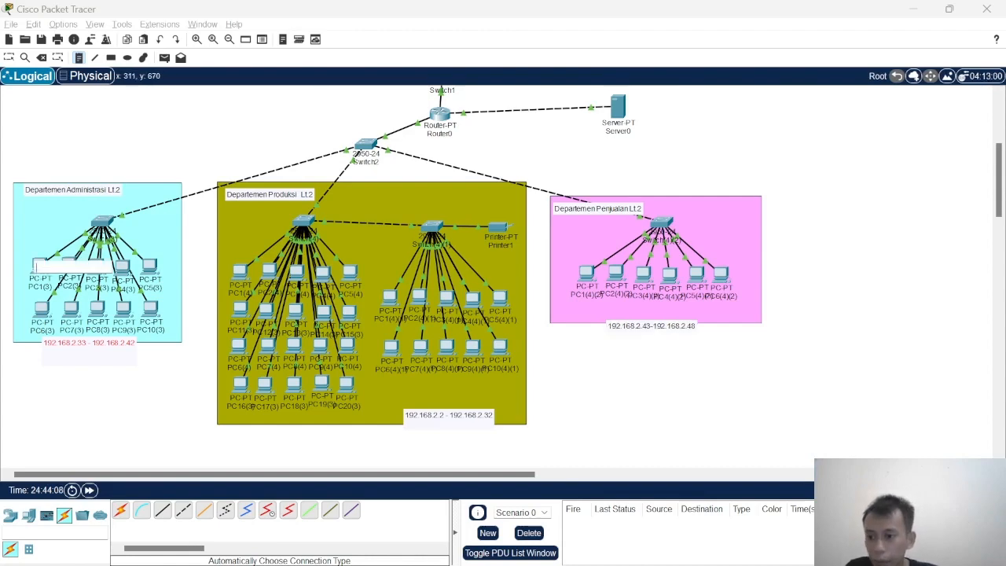
Set the static IPv4 address of PC1(3) in Departemen Administrasi Lt.2 to 192.168.2.33
left_click(39, 267)
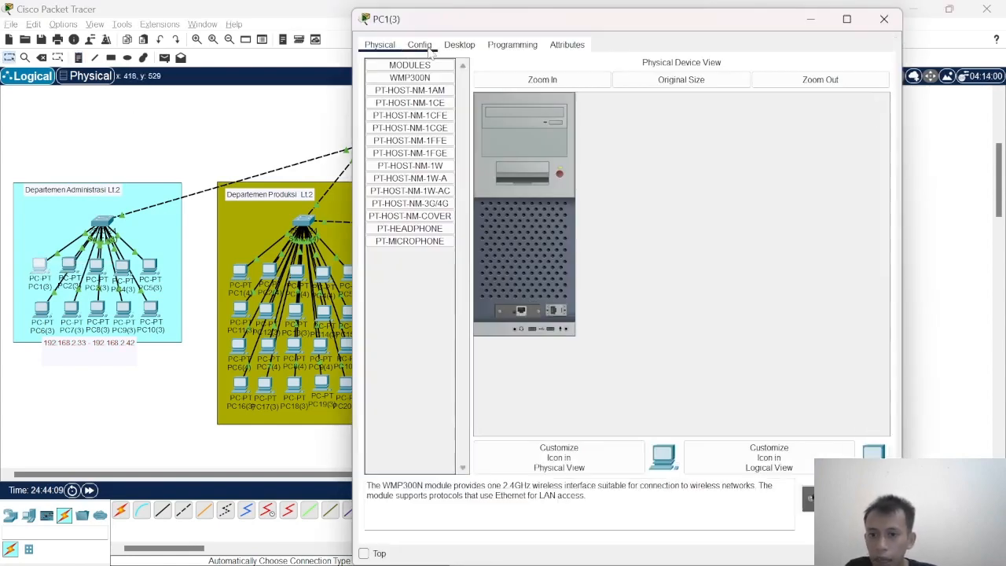
left_click(419, 44)
left_click(458, 44)
left_click(429, 92)
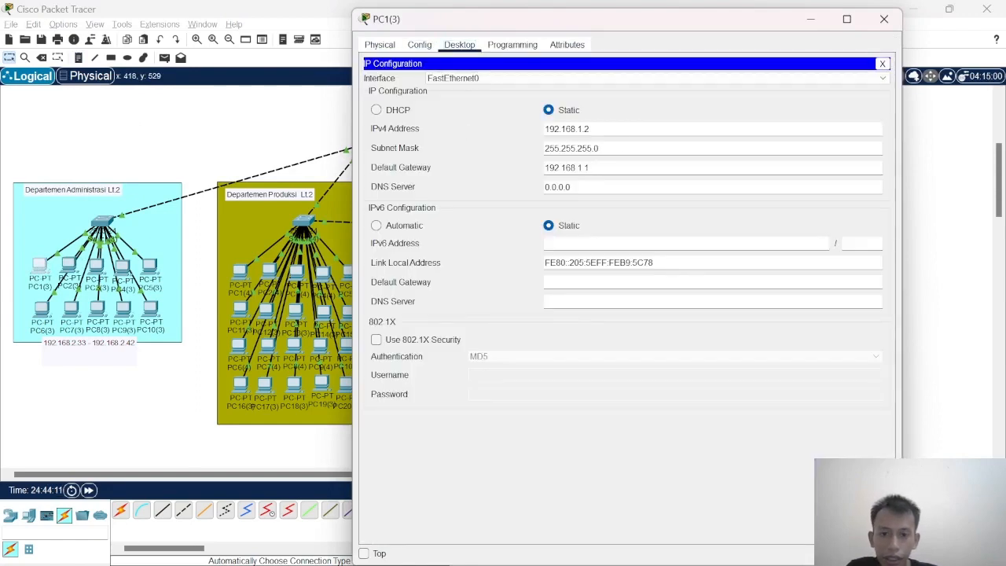
key("BackSpace")
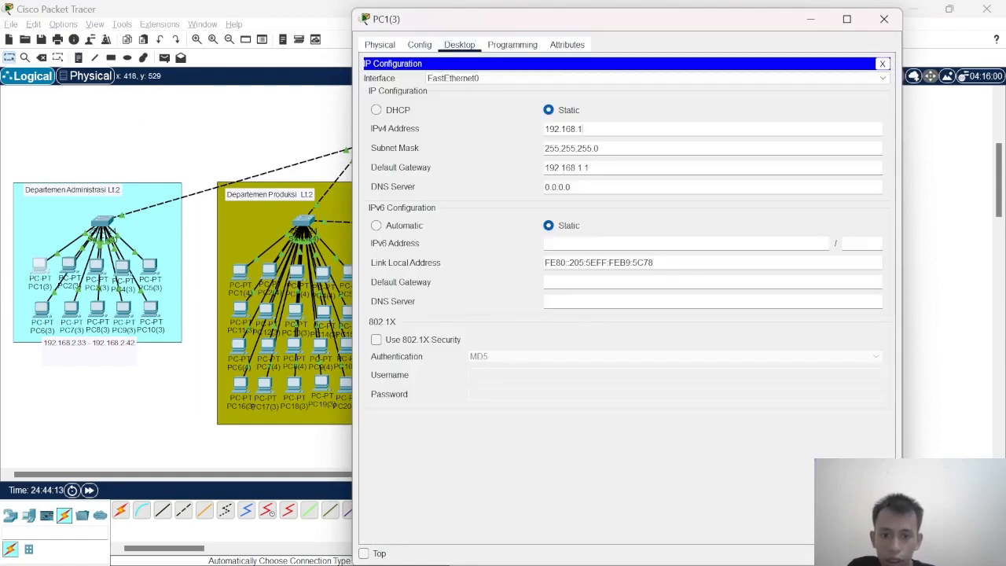
type("33")
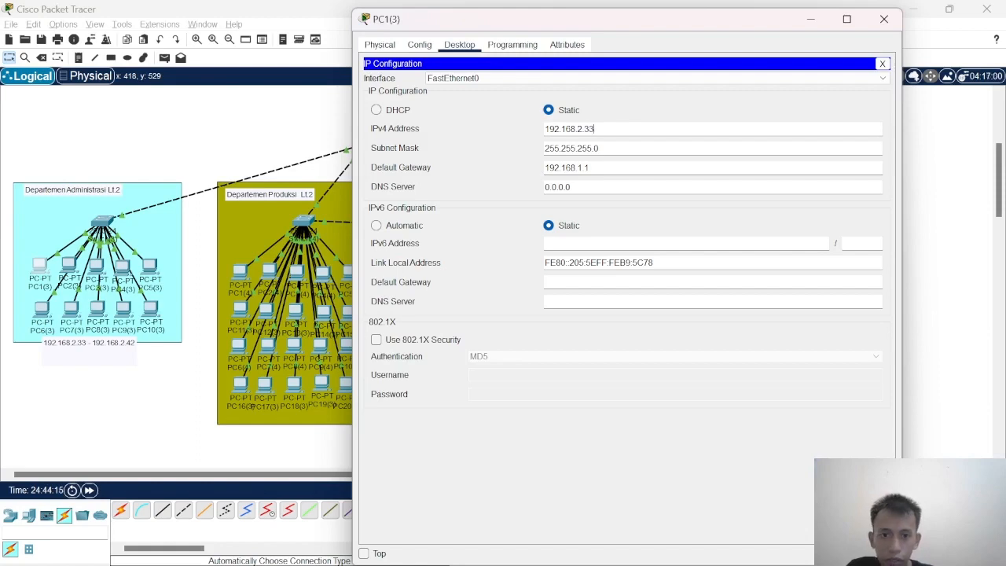
left_click(884, 19)
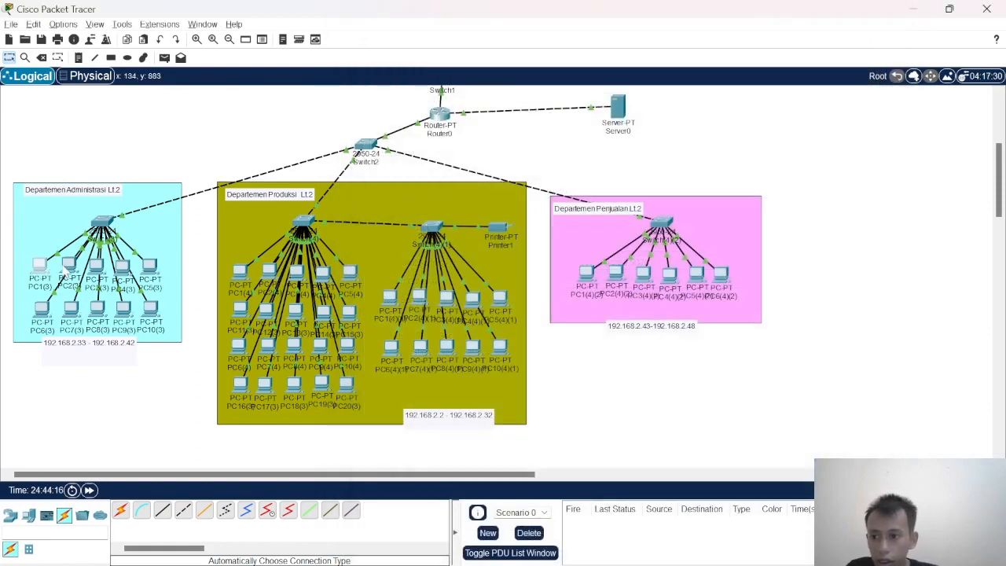
Give PC2(3) in Departemen Administrasi Lt.2 the static IPv4 address 192.168.2.34 with subnet mask 255.255.255.0
left_click(69, 265)
left_click(458, 45)
left_click(411, 90)
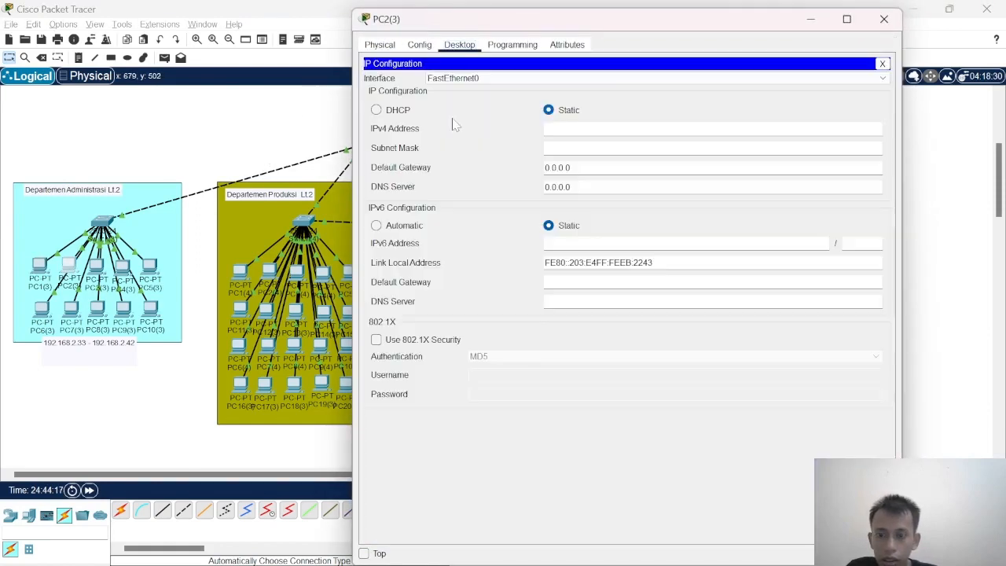
type("192.168.2")
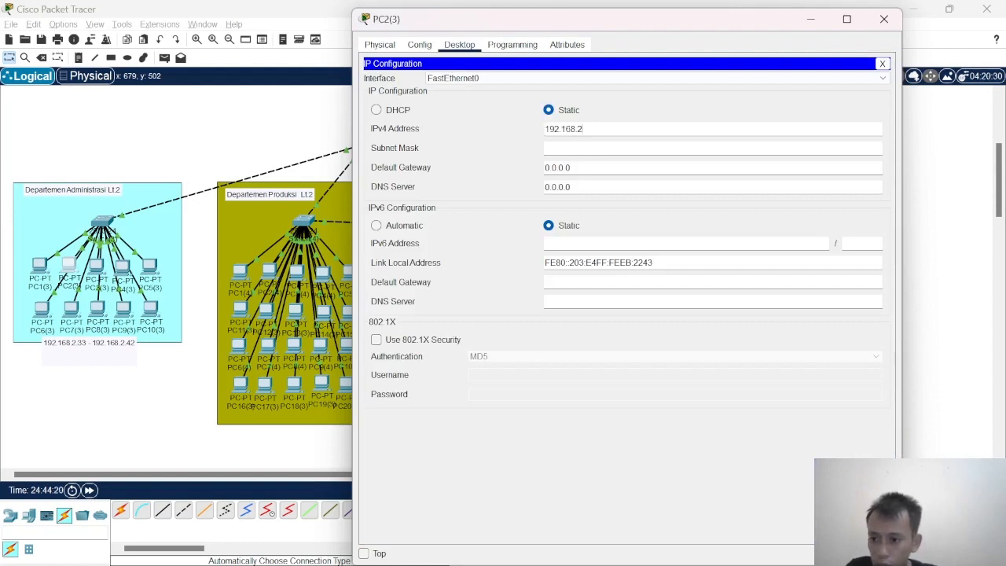
type(".34")
key("Tab")
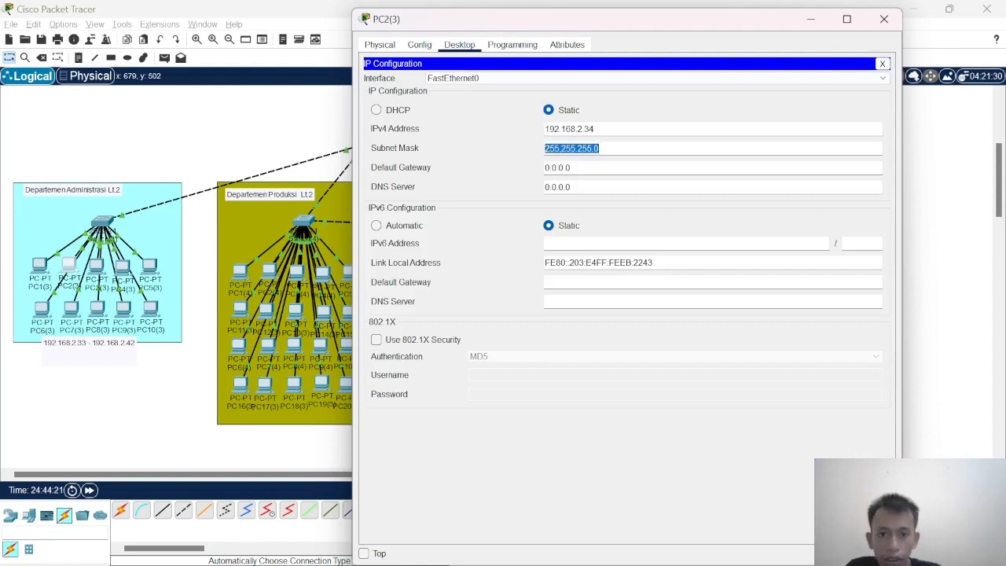
Set the default gateway of PC2(3) to 192.168.2.1 and close its configuration
key("Tab")
type("192.168.1.1")
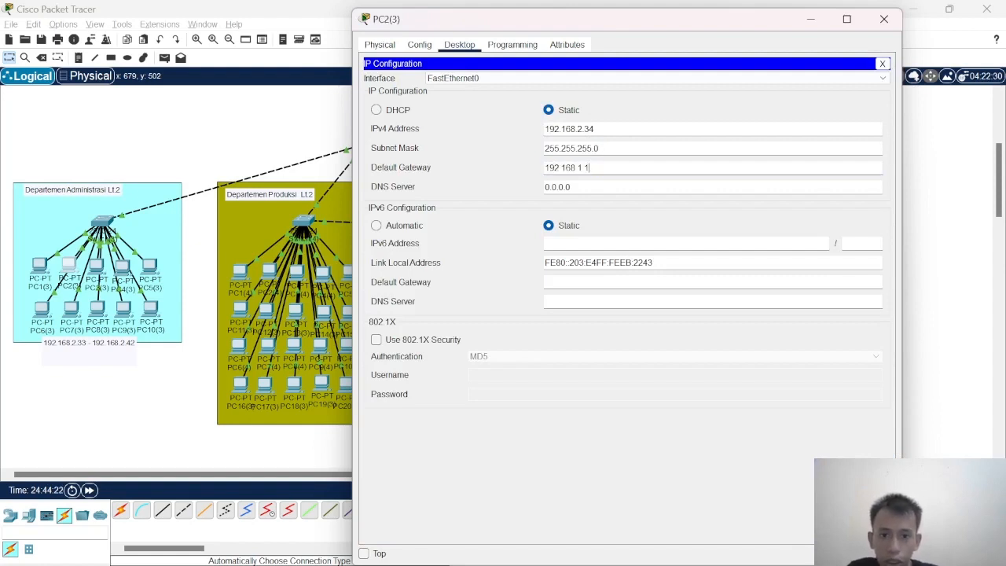
key("BackSpace")
type("2")
key("BackSpace")
key("BackSpace")
type("2.1")
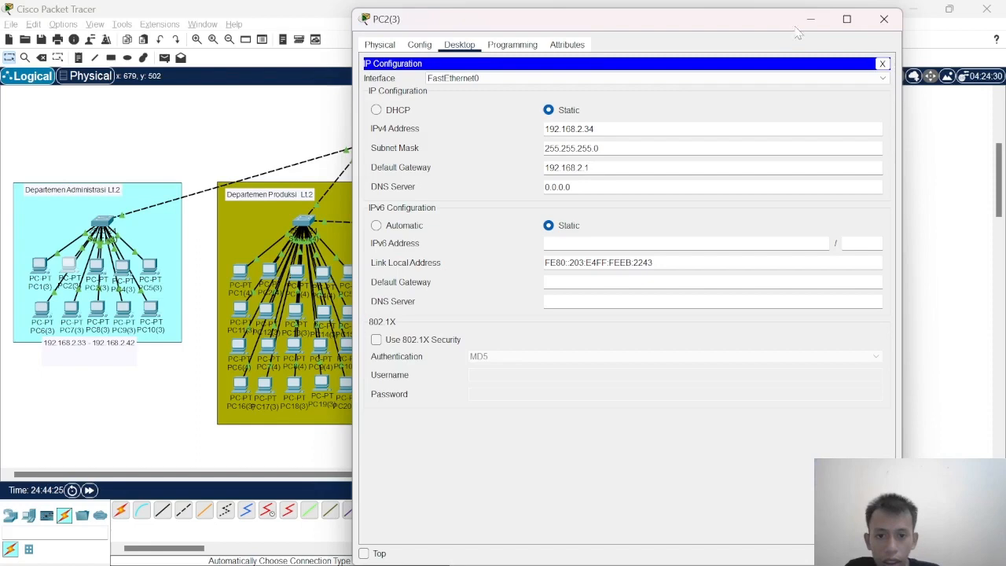
left_click(883, 19)
Review the default gateway in the IP configuration of PC1(3) in Departemen Administrasi Lt.2
left_click(41, 265)
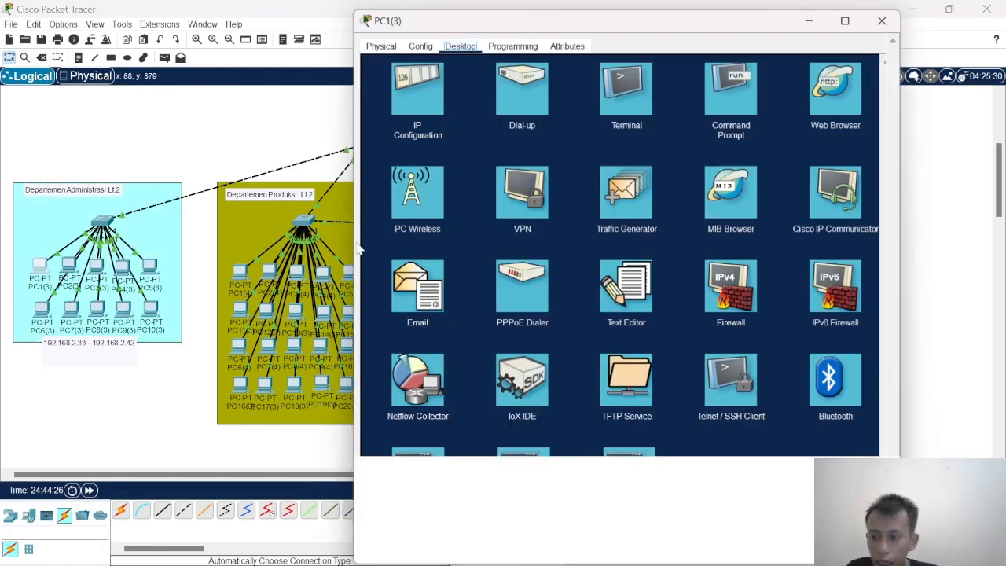
left_click(438, 91)
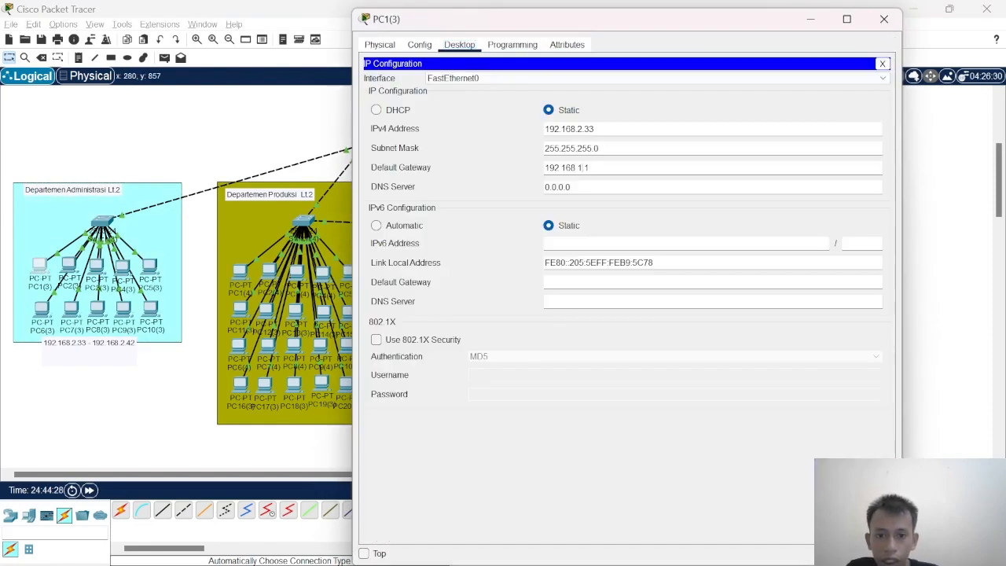
left_click(883, 19)
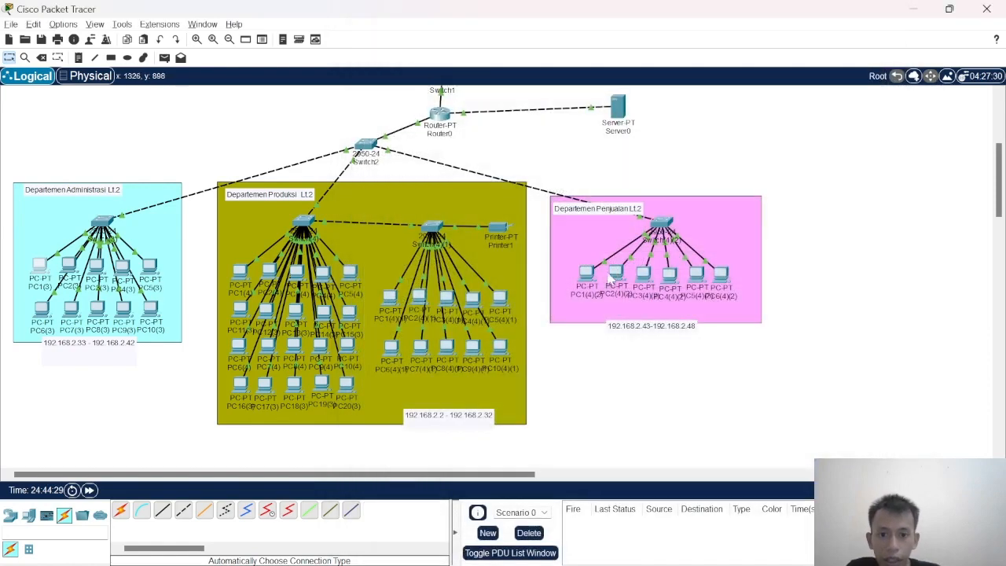
Set the static IPv4 address of PC1(4)(2) in Departemen Penjualan Lt.2 to 192.168.2.43
left_click(588, 276)
left_click(420, 45)
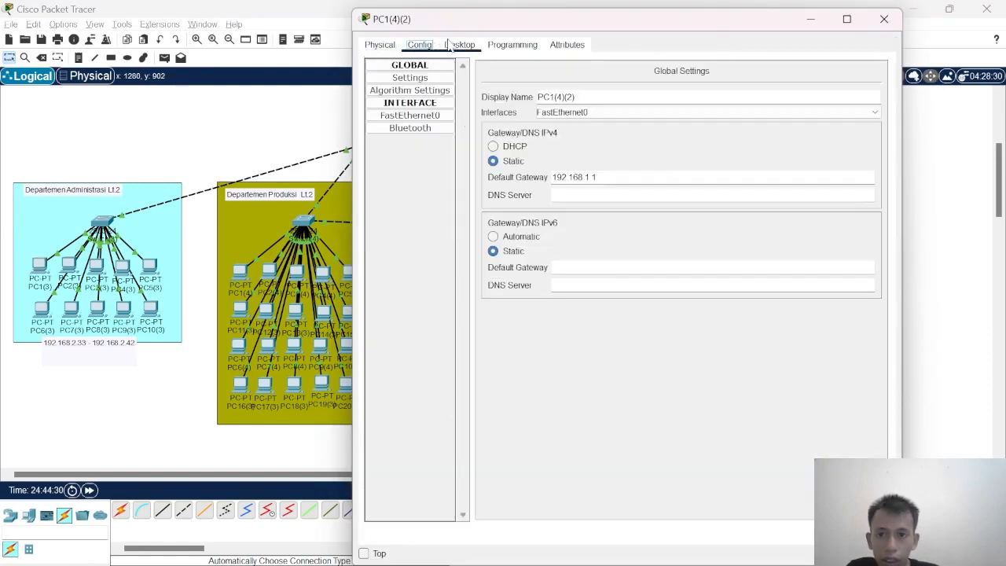
left_click(459, 45)
left_click(521, 88)
left_click(684, 317)
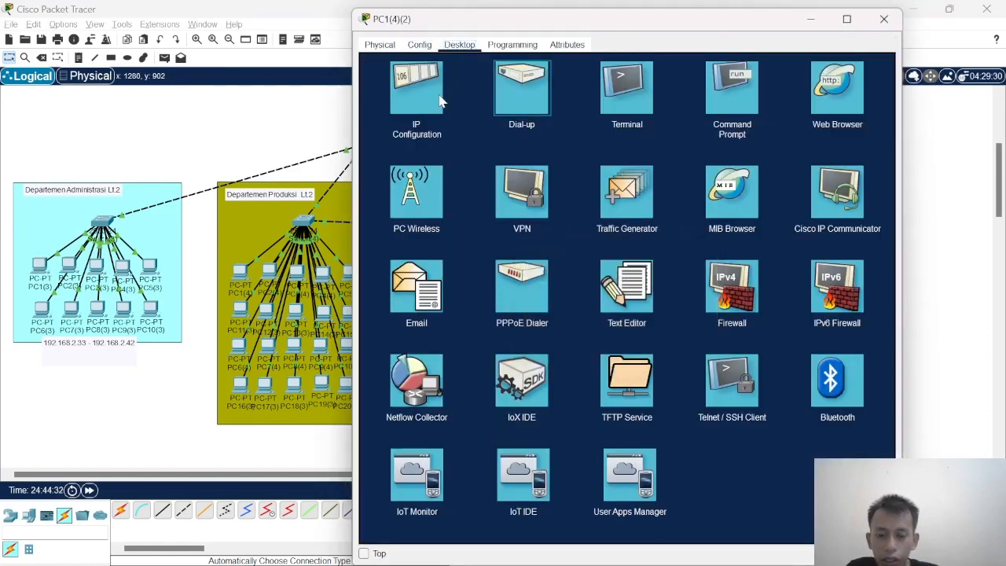
left_click(416, 88)
left_click_drag(597, 129, 539, 130)
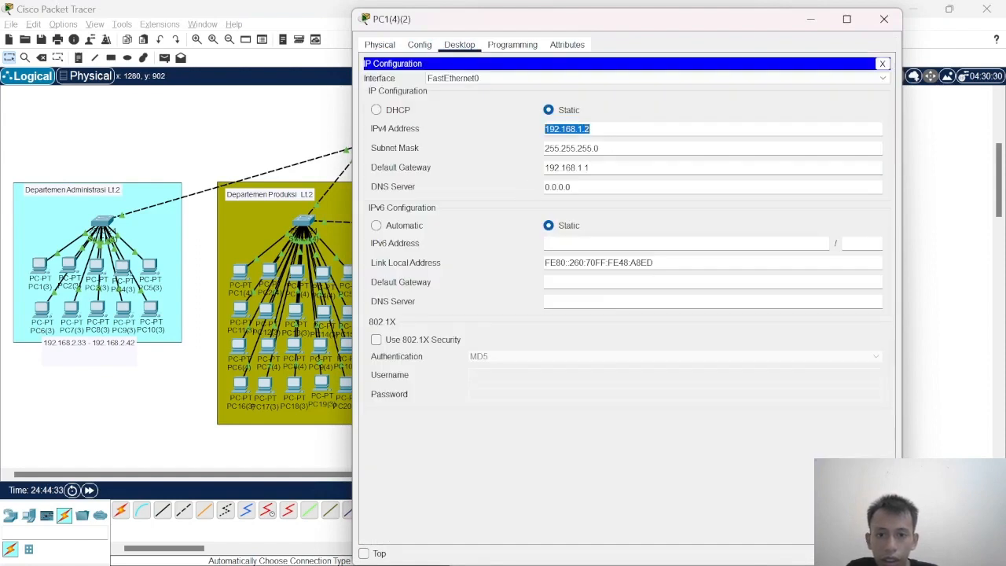
left_click(591, 128)
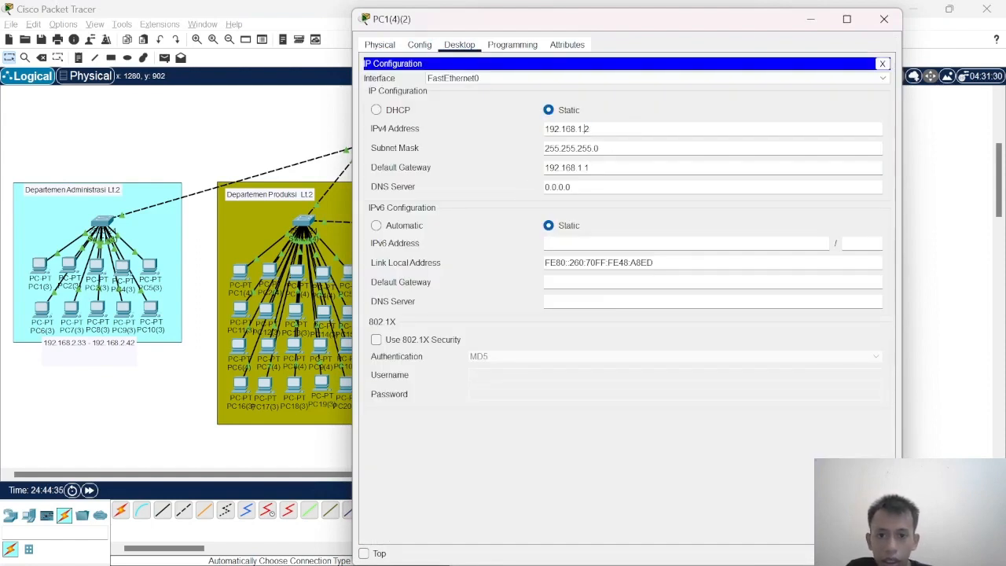
key("BackSpace")
key("BackSpace")
key("Right")
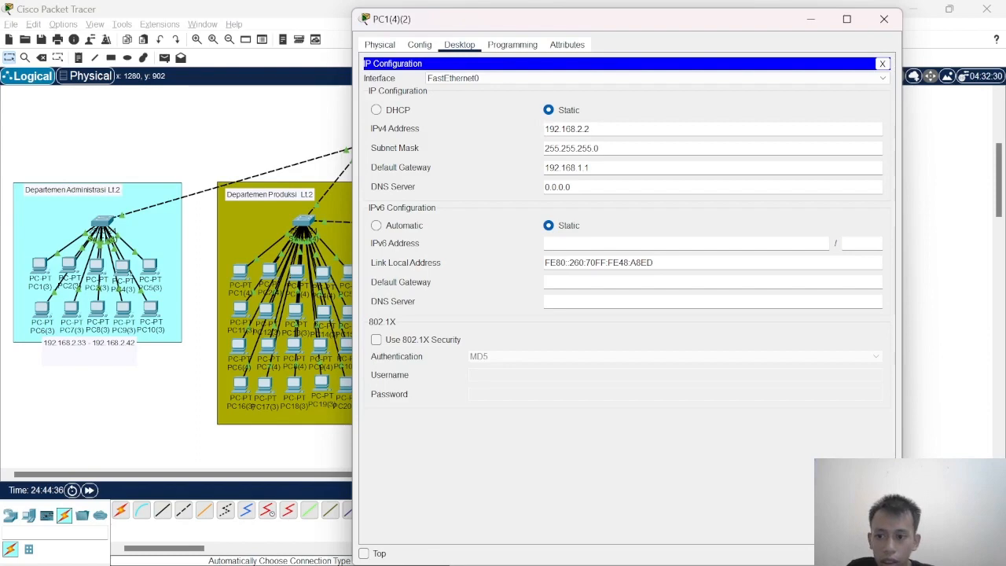
key("BackSpace")
type("43")
Set the default gateway of PC1(4)(2) to 192.168.2.1 and close its configuration
key("Tab")
key("Tab")
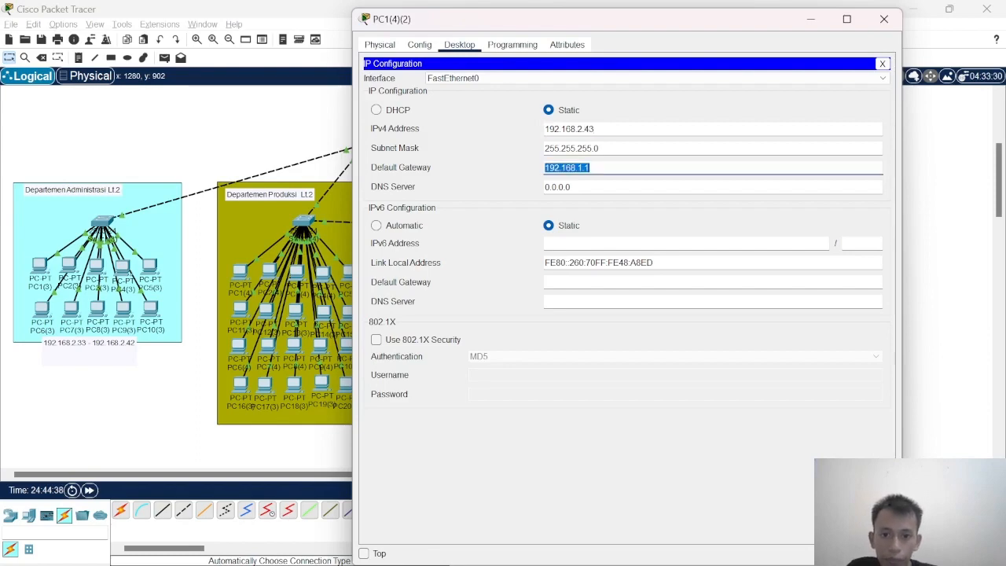
left_click(584, 167)
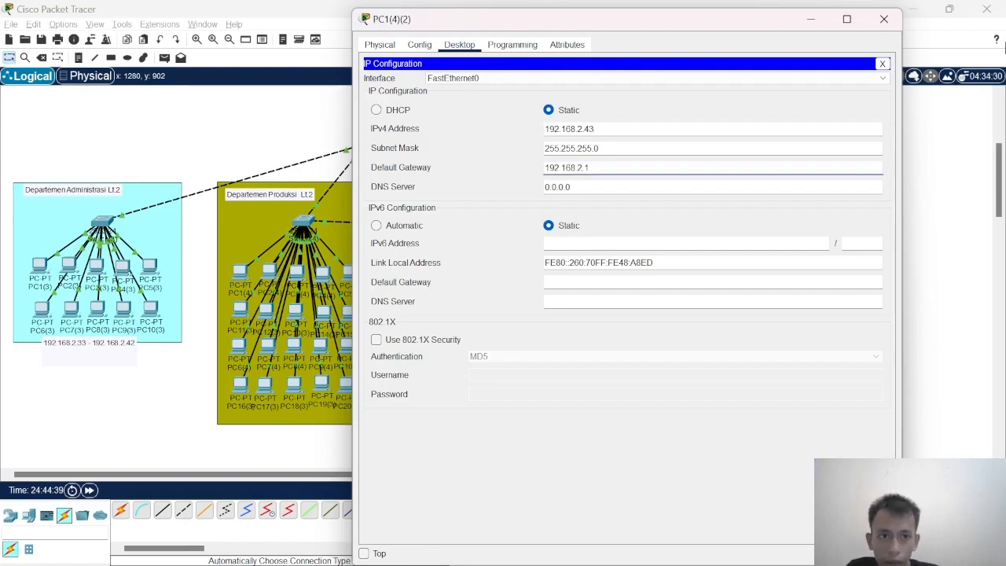
left_click(883, 19)
Give PC2(4)(2) in Departemen Penjualan Lt.2 the static IPv4 address 192.168.2.44 with subnet mask 255.255.255.0
left_click(617, 276)
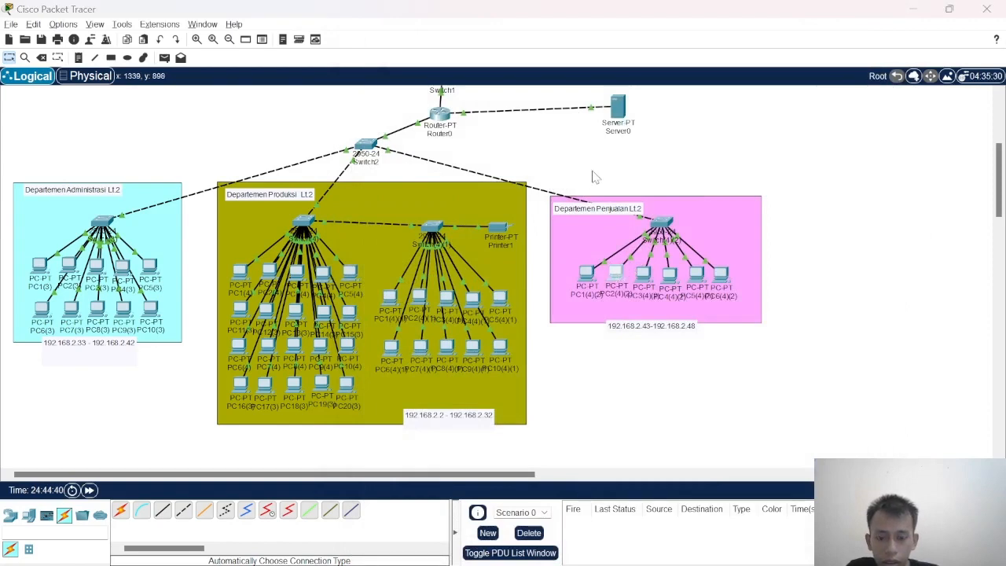
left_click(418, 44)
left_click(459, 45)
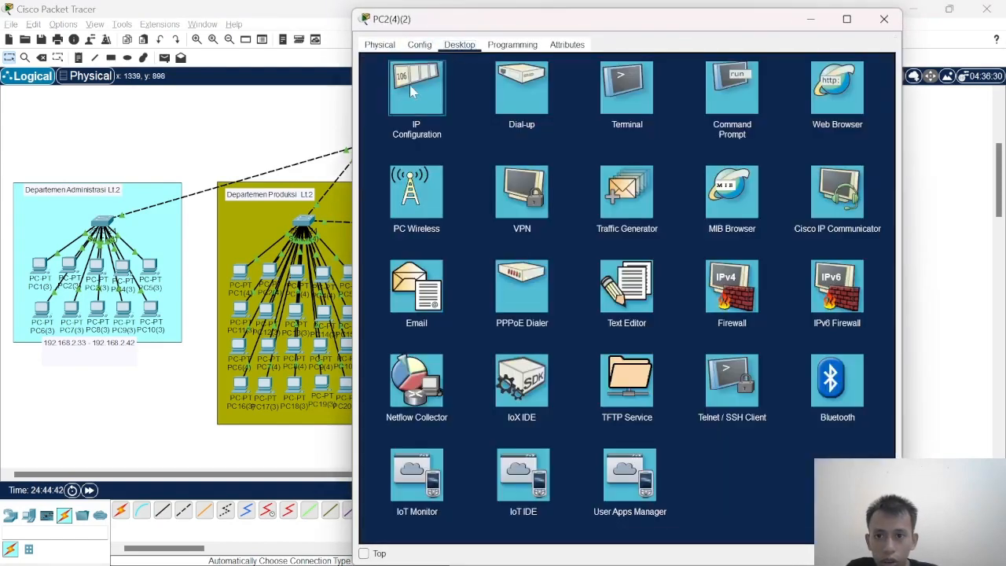
left_click(406, 90)
type("192.168.1.1")
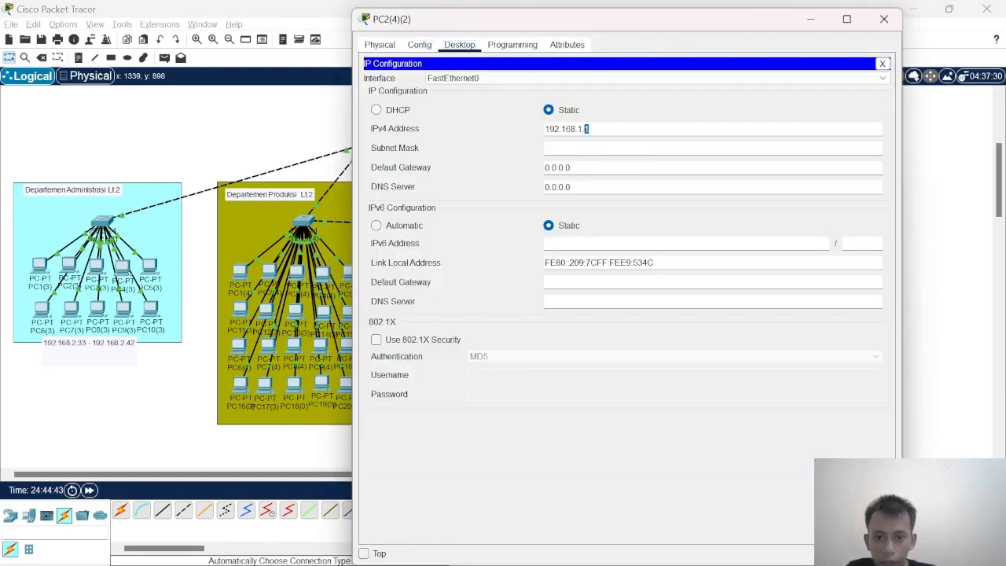
key("BackSpace")
key("BackSpace")
key("BackSpace")
type("2.44")
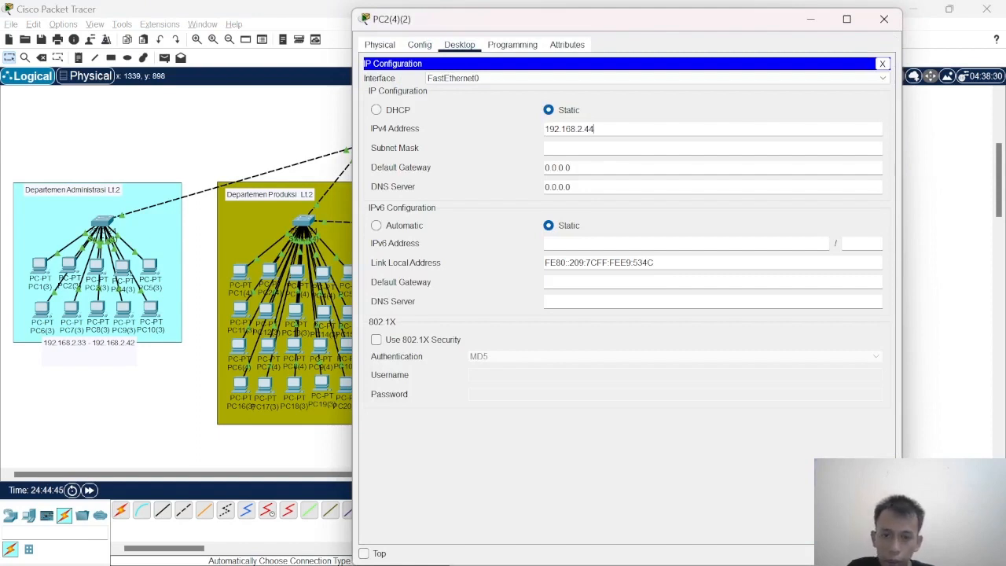
key("Tab")
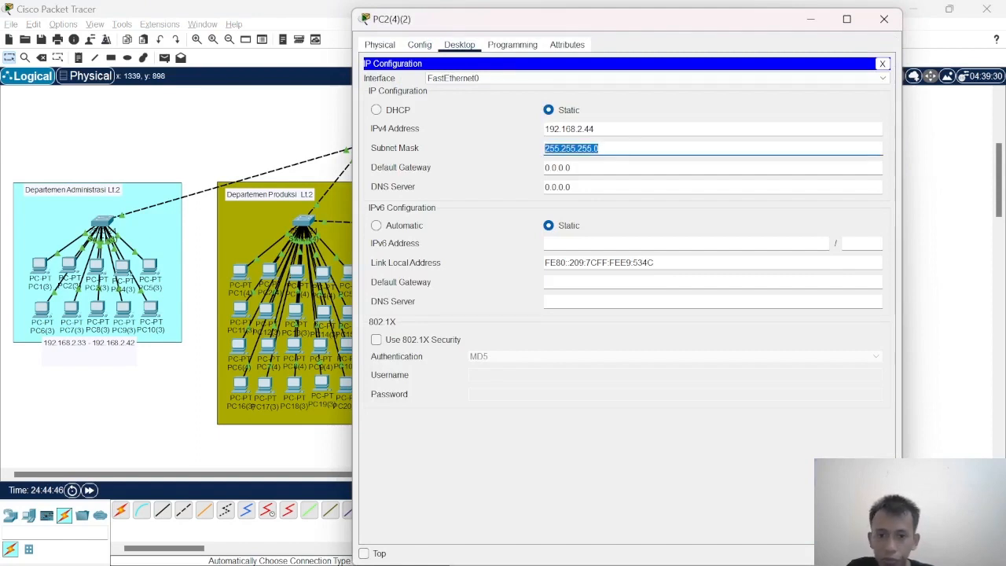
Set the default gateway of PC2(4)(2) to 192.168.2.1 and close its configuration
key("Tab")
type("192.168.2.1")
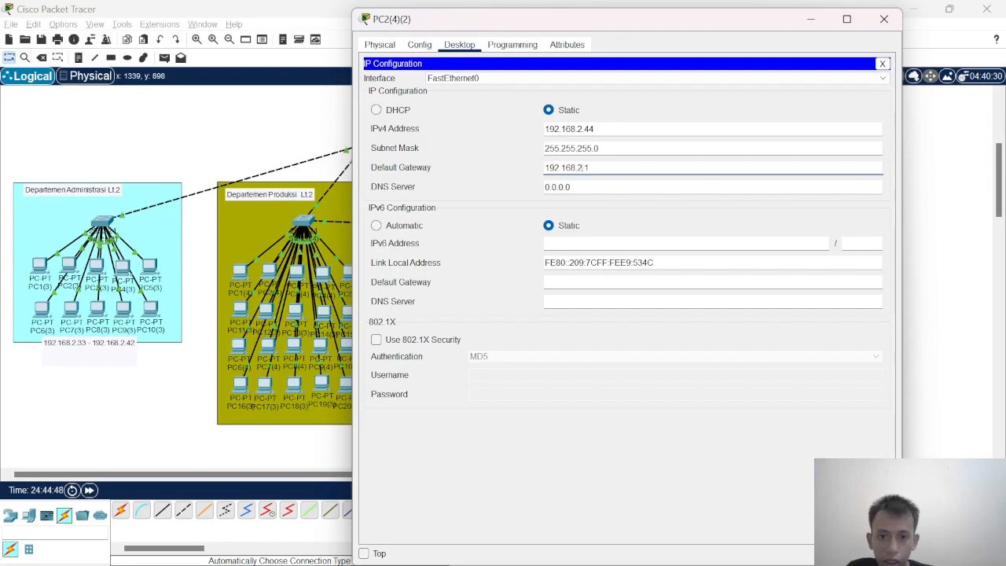
left_click(882, 19)
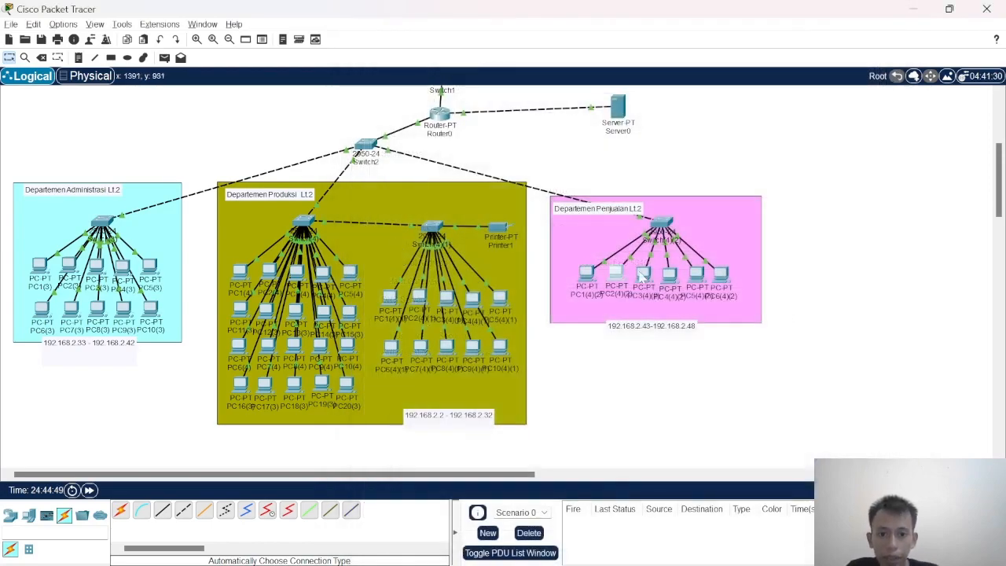
scroll(660, 306, "up", 5)
scroll(657, 311, "down", 5)
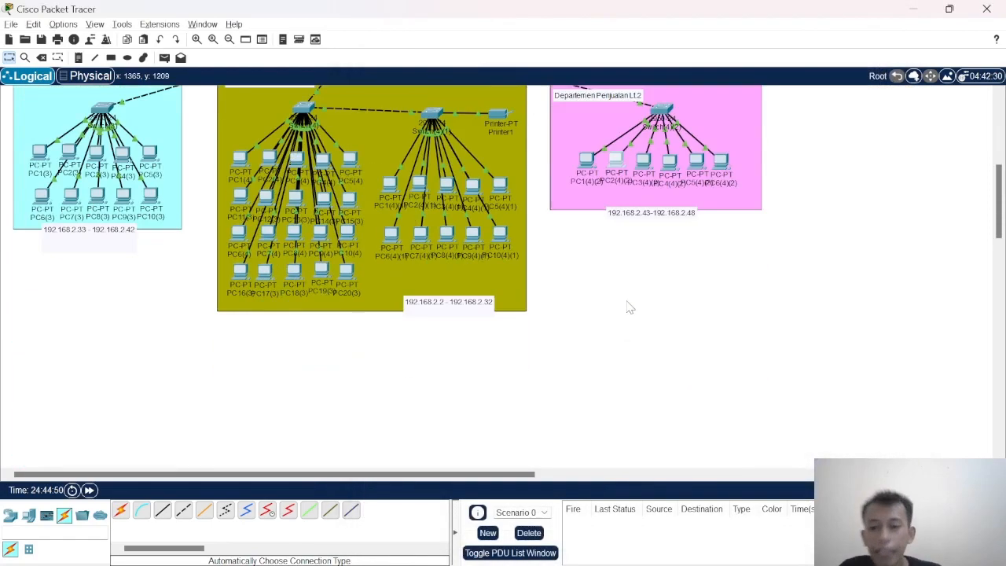
scroll(644, 312, "up", 1)
scroll(625, 316, "down", 2)
scroll(624, 313, "up", 3)
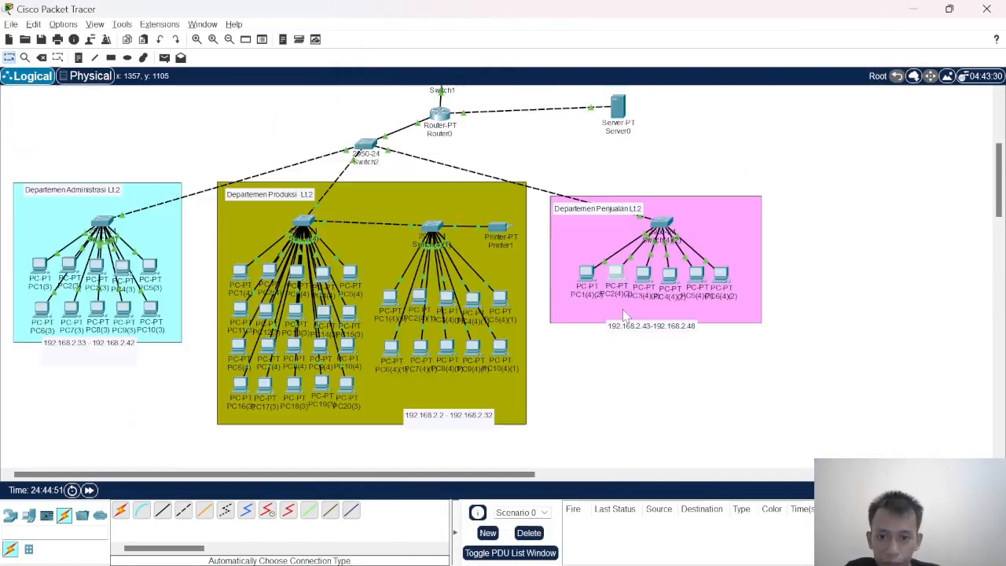
Switch to the PowerPoint presentation and review the network requirements on the Lantai 2, Lantai 1 and Study case slides
key("alt+tab")
left_click(492, 392)
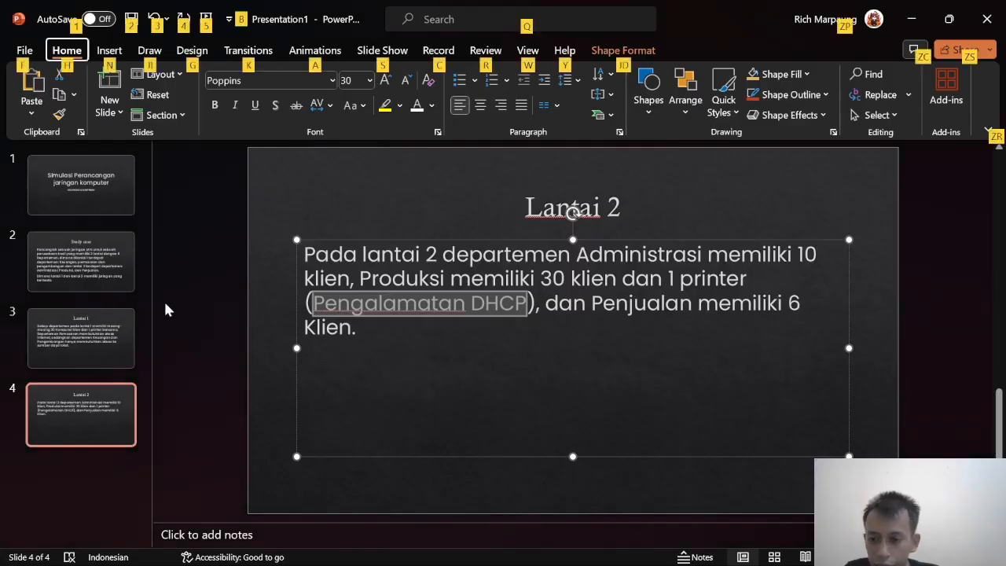
left_click(450, 362)
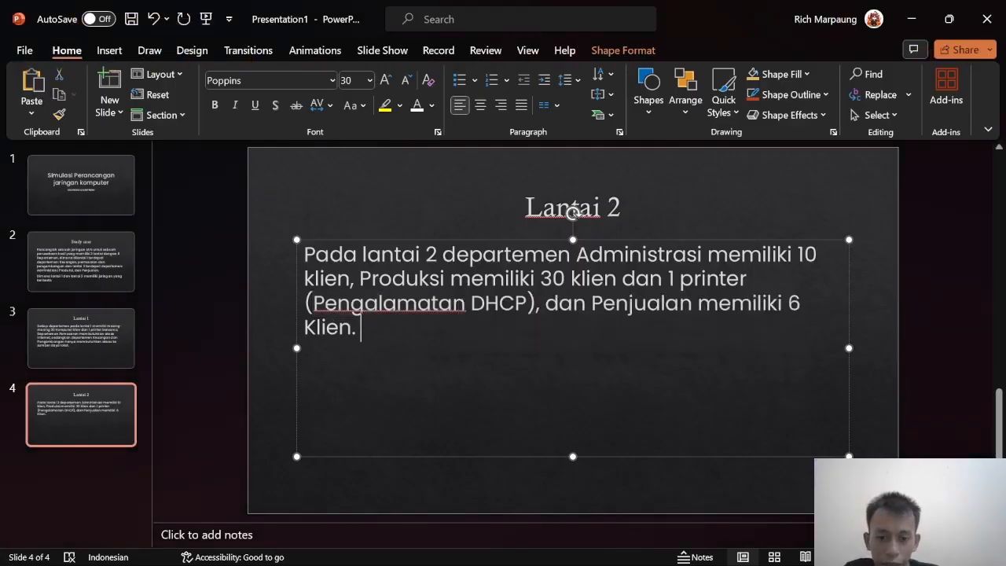
left_click(41, 340)
left_click(67, 252)
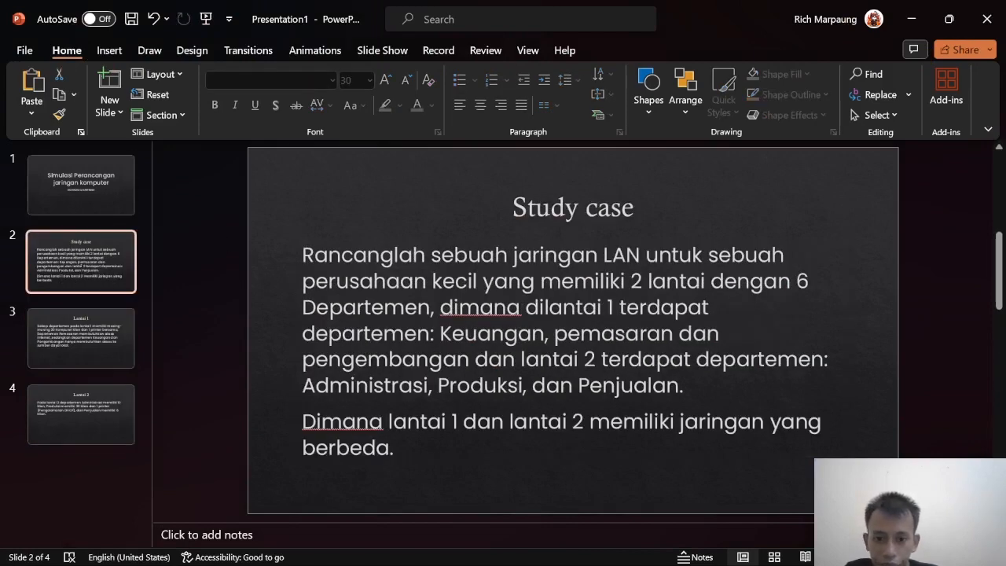
Switch back to Cisco Packet Tracer and open PC1 in Departemen Keuangan Lt.1
key("alt+tab")
scroll(548, 281, "up", 5)
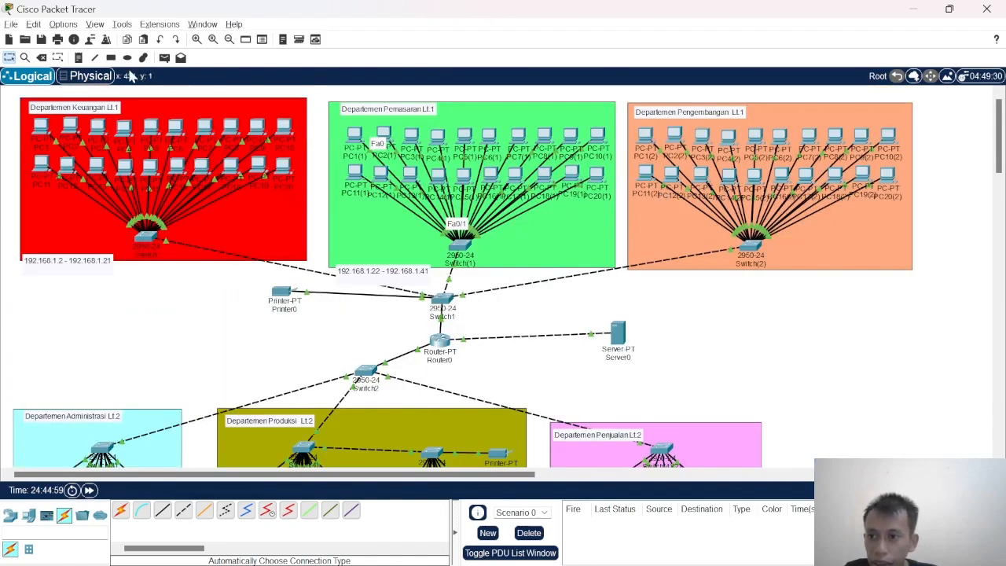
scroll(270, 211, "down", 1)
scroll(267, 211, "down", 2)
scroll(566, 327, "up", 3)
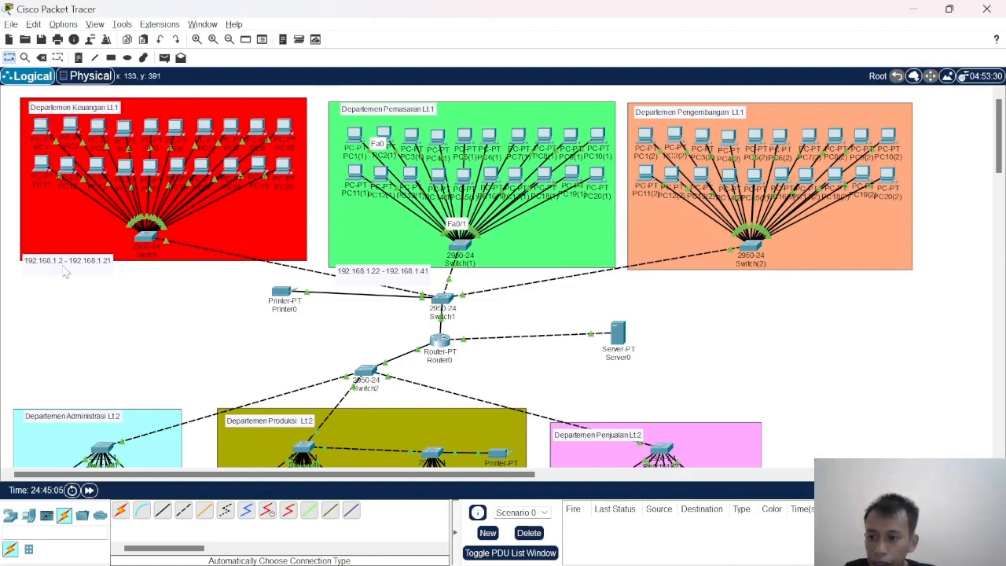
left_click(47, 147)
left_click(42, 130)
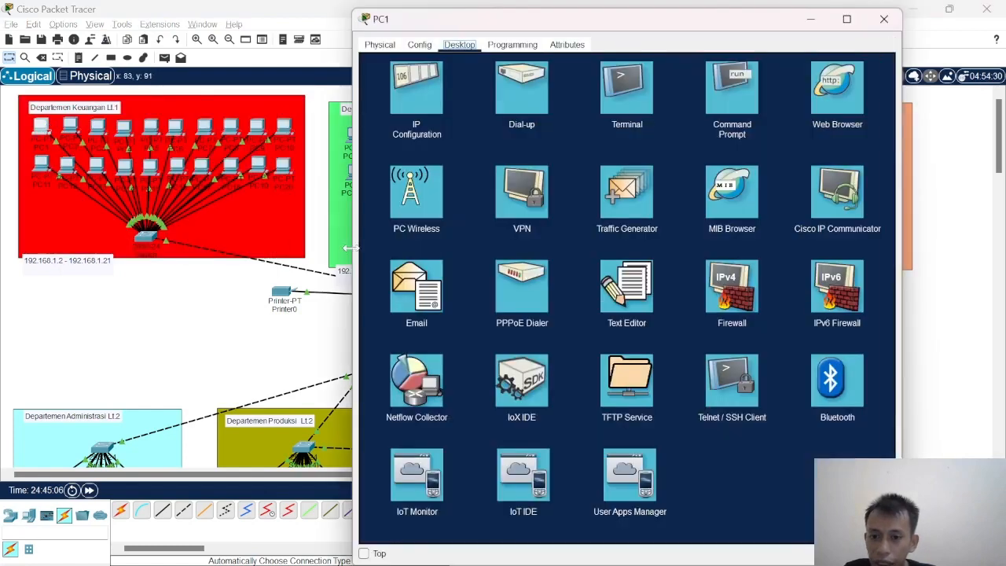
scroll(275, 204, "down", 3)
scroll(314, 306, "down", 3)
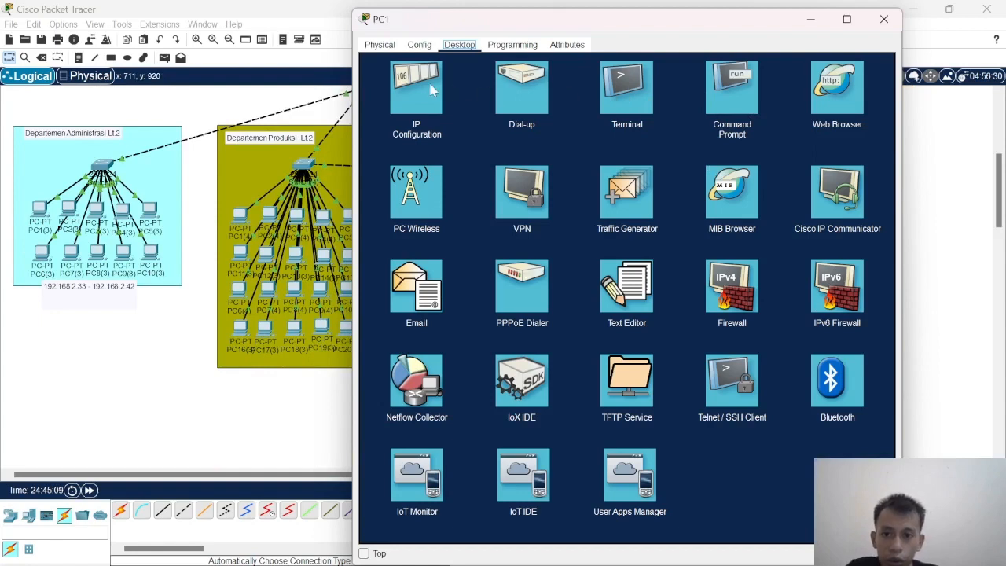
Ping 192.168.2.2 from PC1's Command Prompt, examine the replies and close the PC's window
left_click(735, 90)
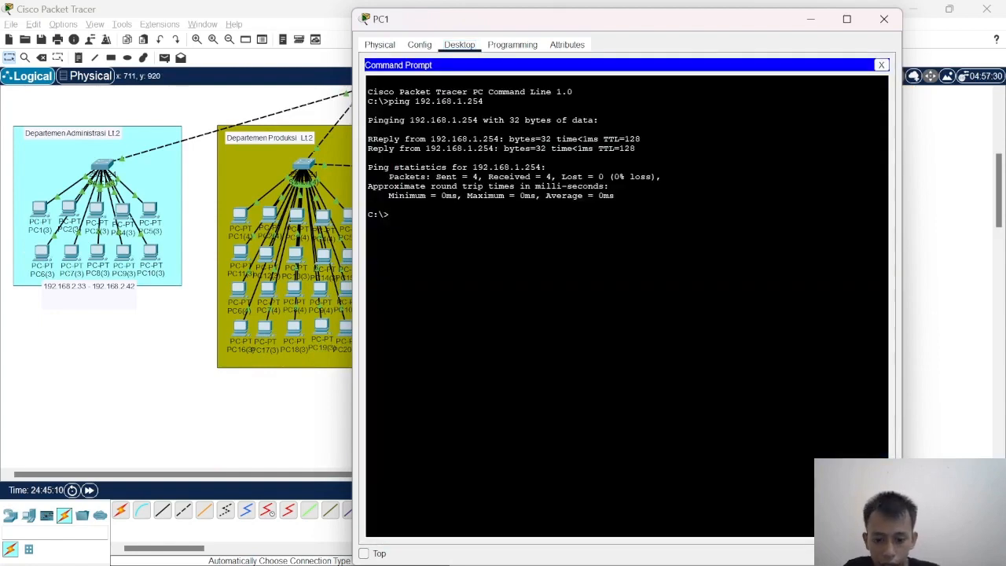
type("ping 192.168.2.2")
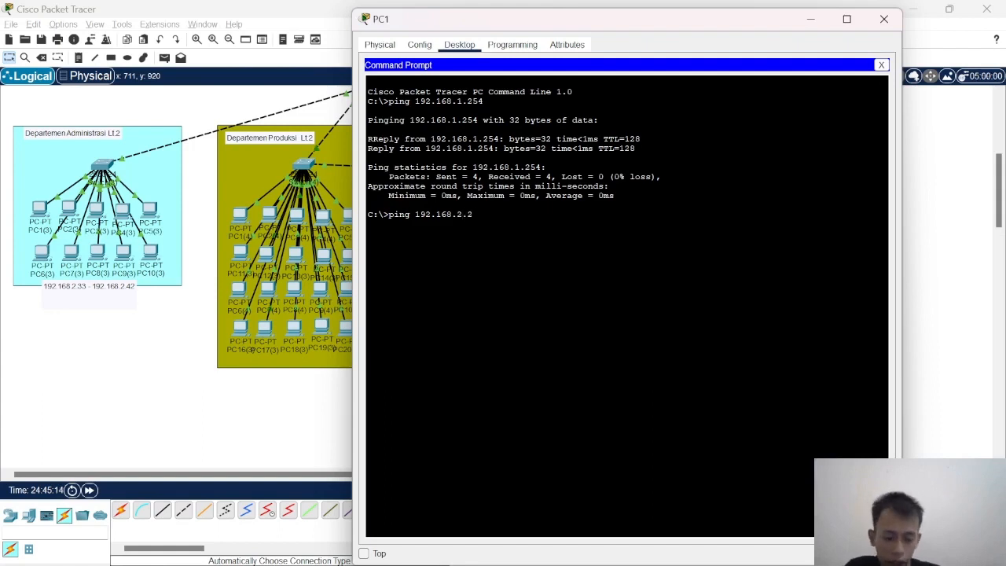
key("Return")
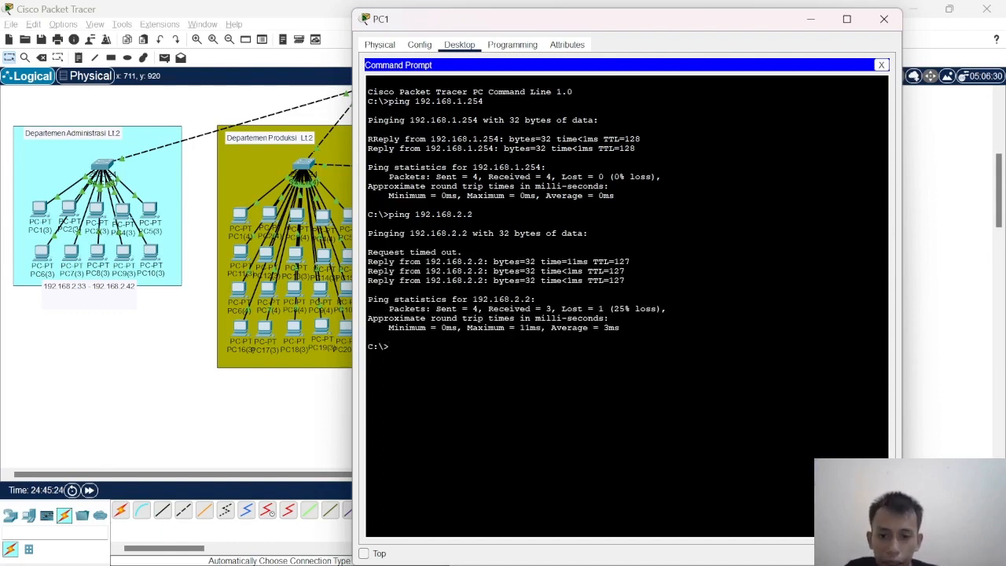
left_click_drag(399, 270, 610, 280)
left_click(610, 280)
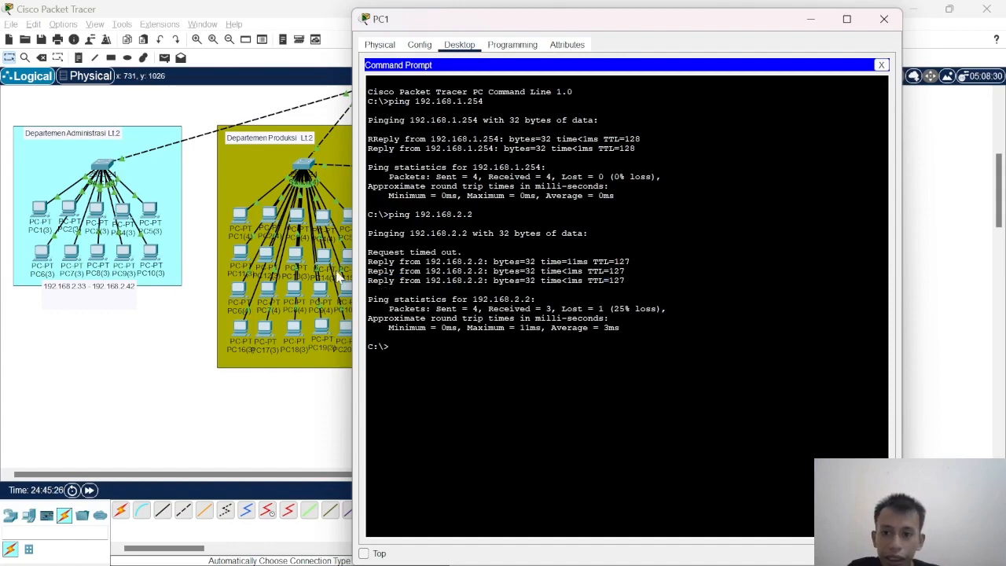
left_click(883, 19)
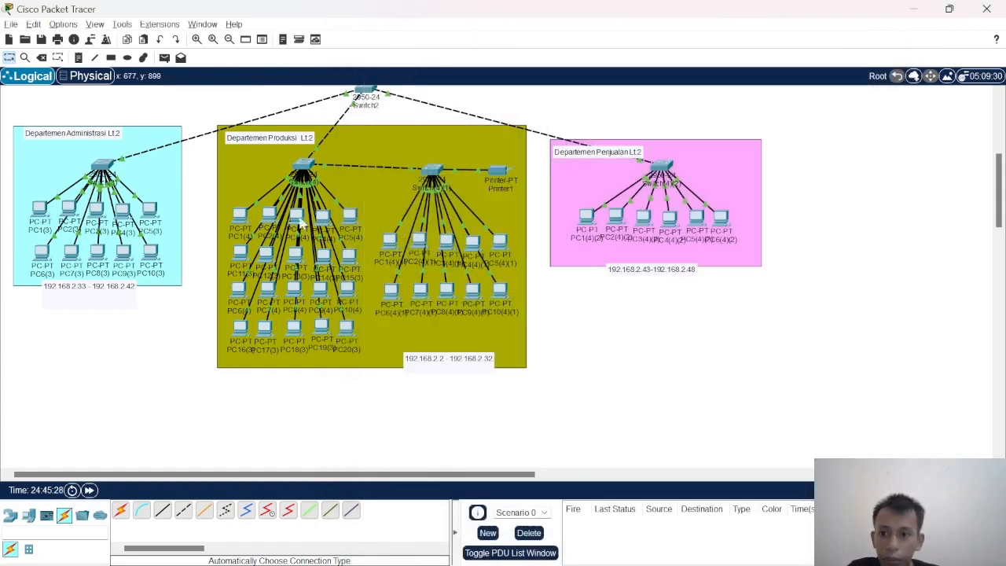
Ping 192.168.1.2 from the Command Prompt of PC1(4) in Departemen Produksi Lt.2 and close the PC's window
left_click(239, 213)
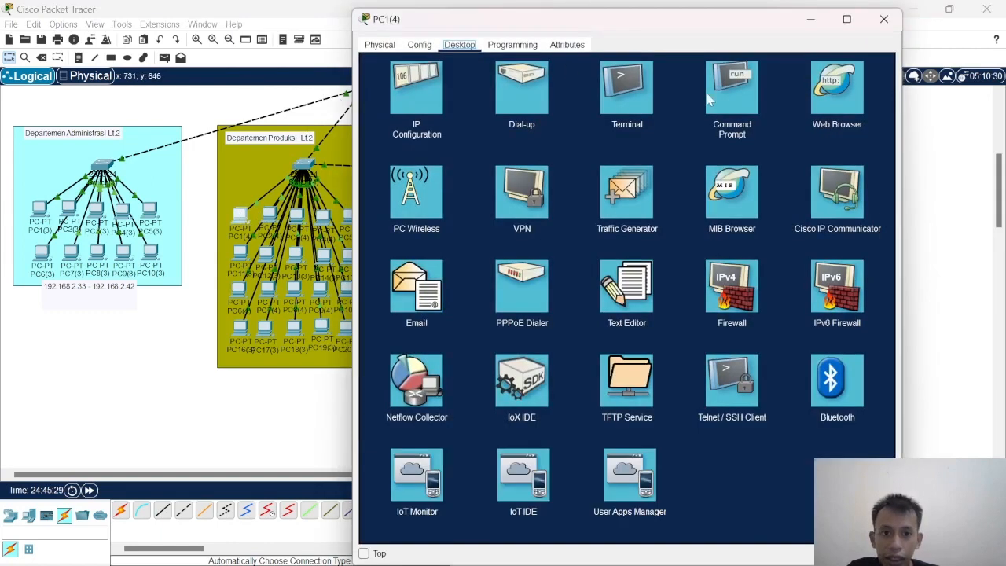
left_click(732, 86)
type("pi")
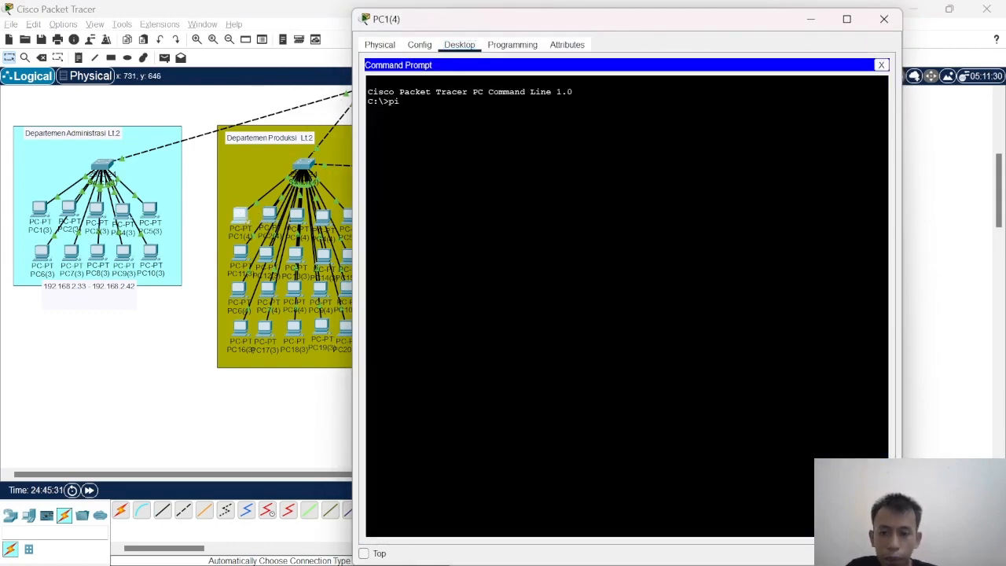
type("ng 192")
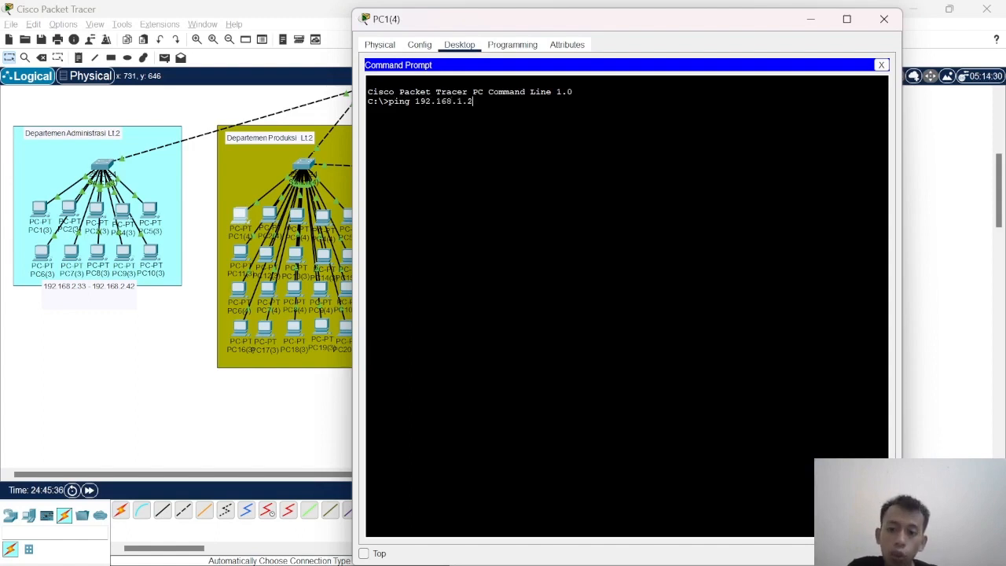
type(".168.1.2")
key("Return")
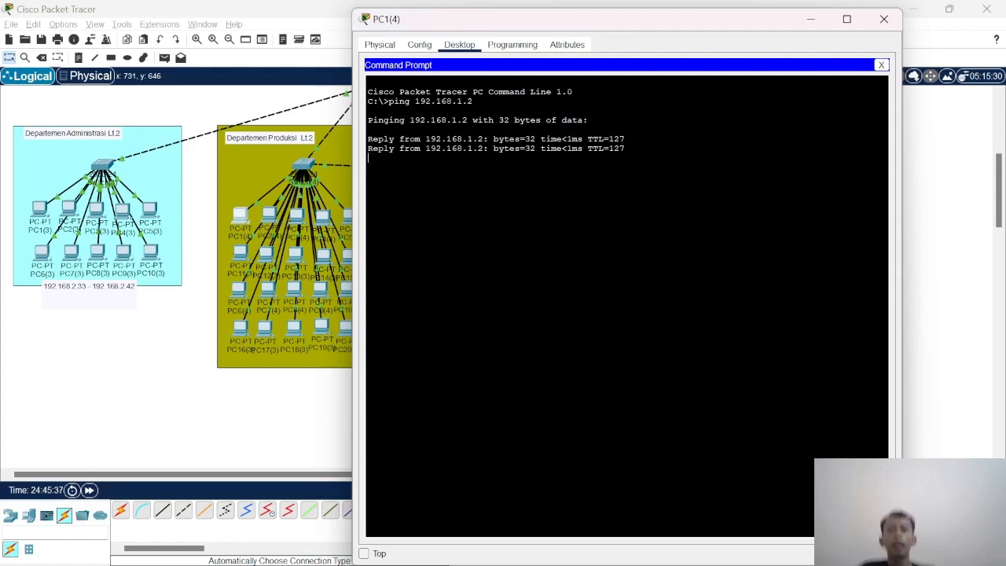
scroll(340, 253, "up", 1)
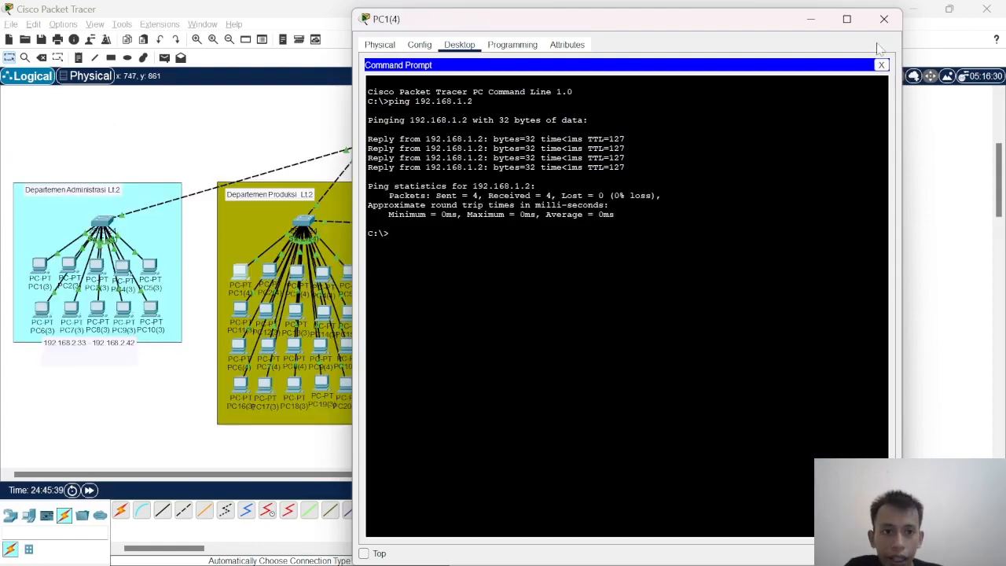
left_click(884, 19)
scroll(754, 222, "up", 4)
scroll(805, 222, "down", 2)
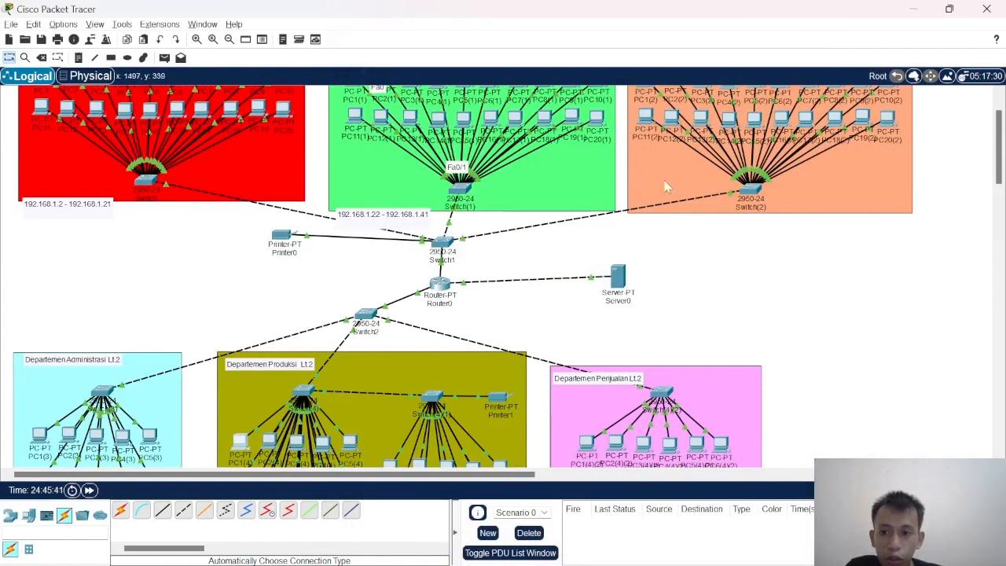
scroll(96, 259, "down", 2)
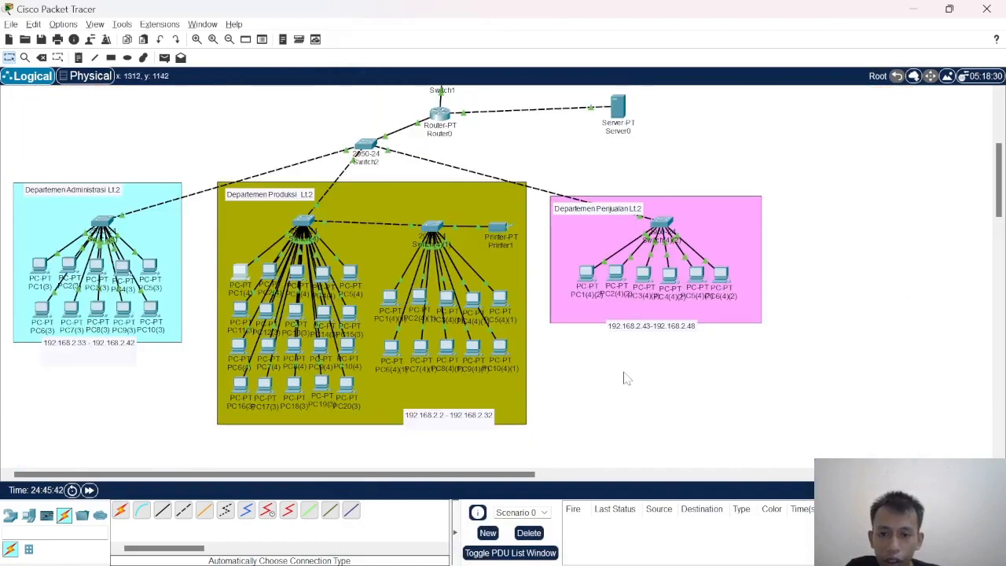
scroll(753, 279, "up", 3)
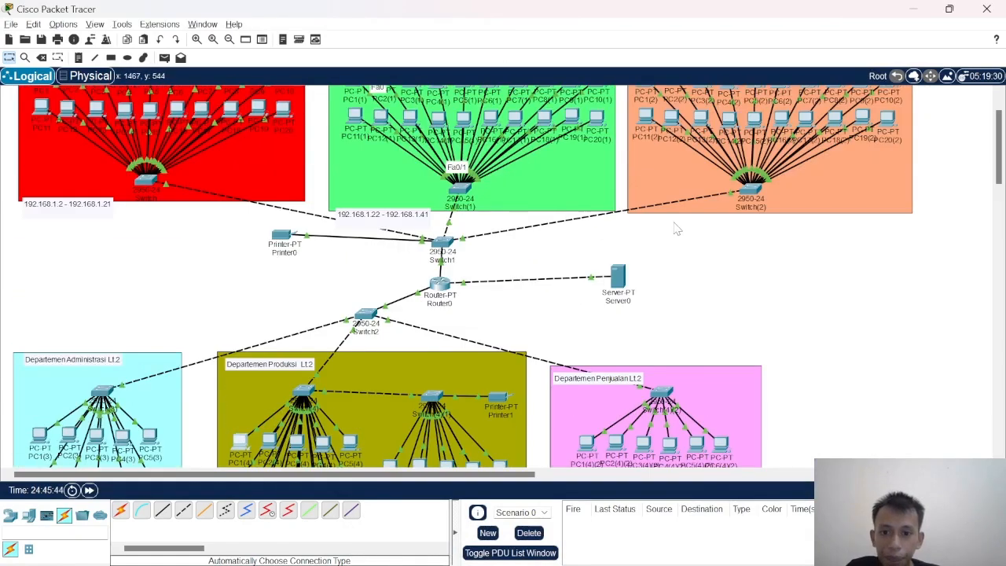
scroll(674, 228, "down", 3)
scroll(550, 279, "up", 2)
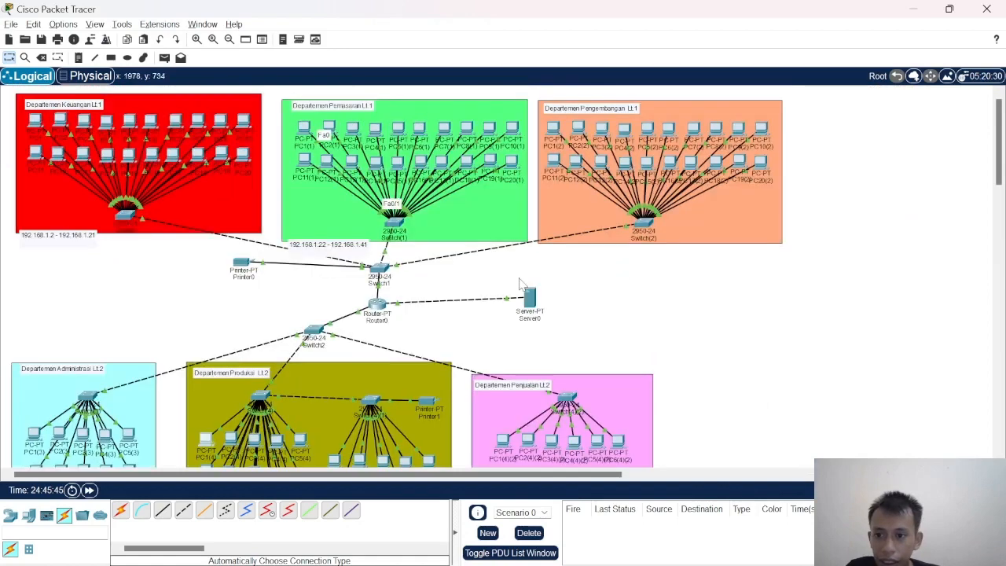
scroll(538, 279, "down", 1)
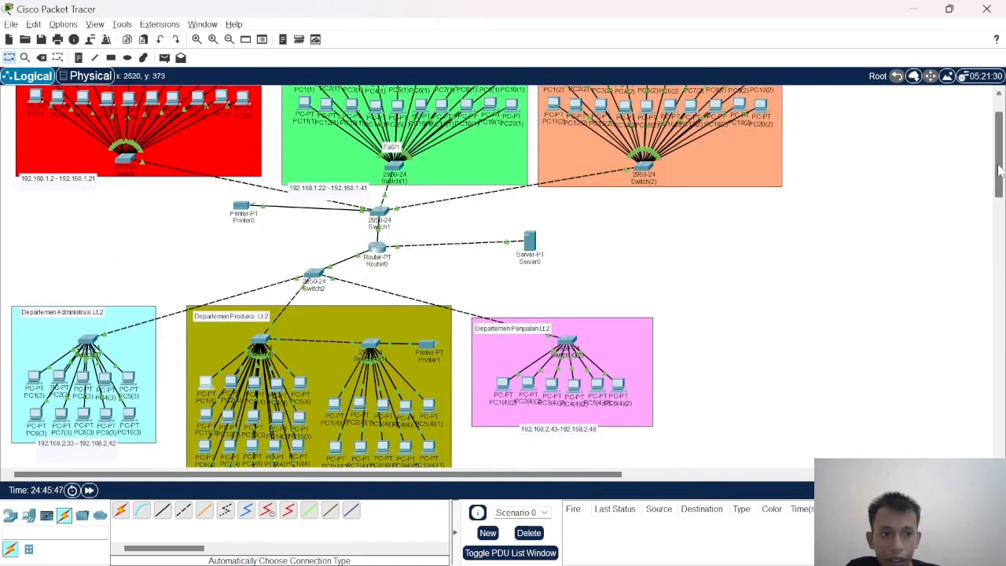
scroll(1001, 157, "up", 1)
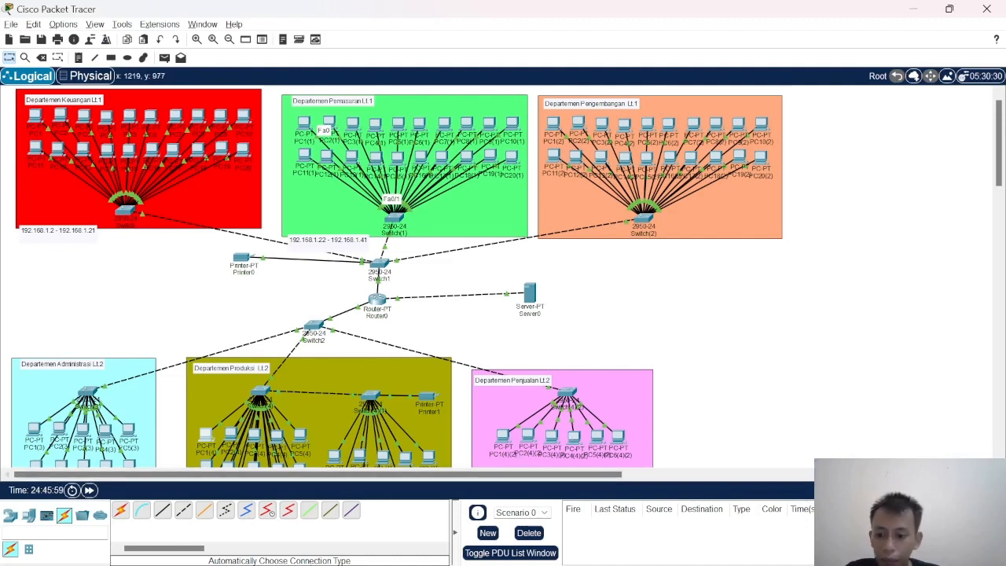
mouse_move(298, 554)
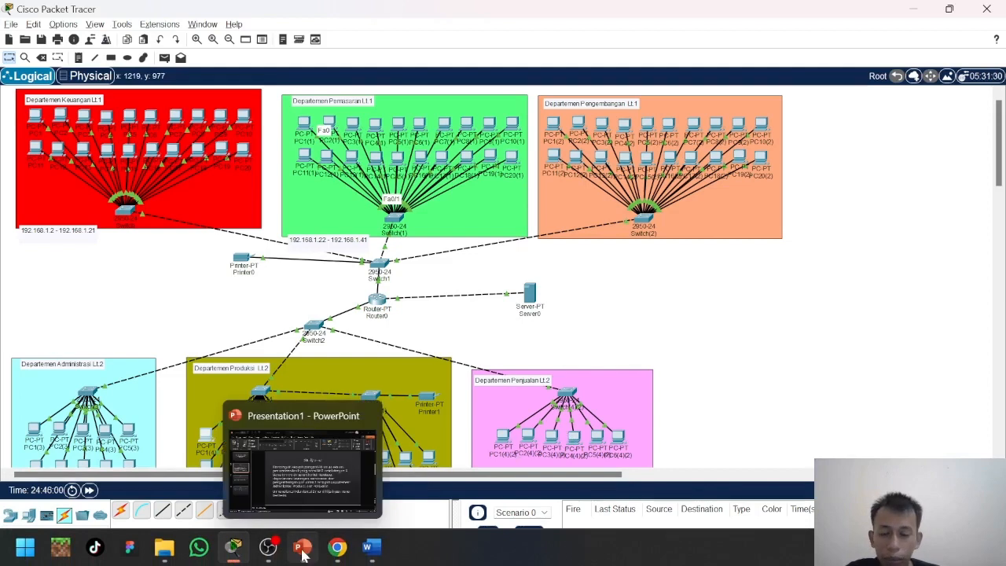
left_click(268, 547)
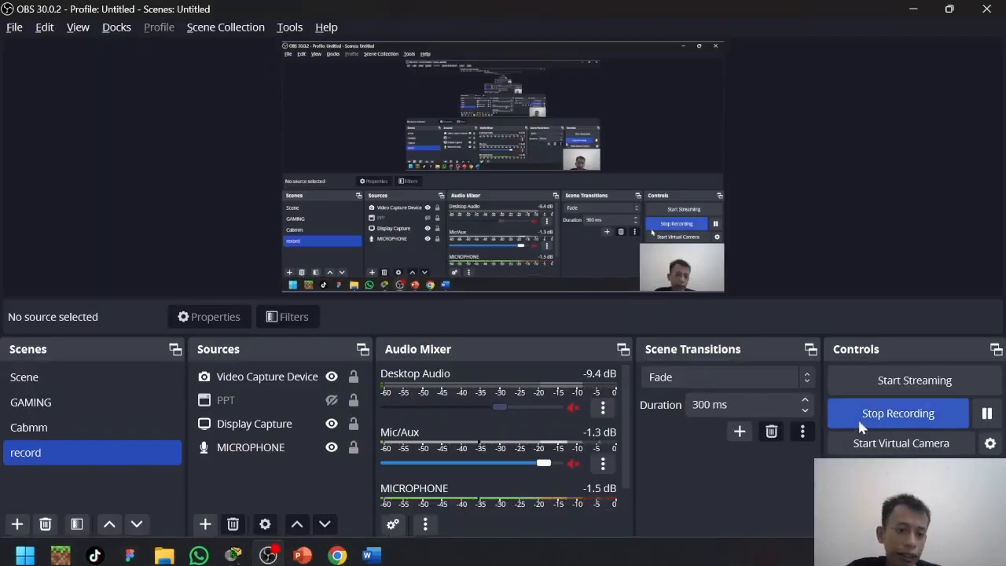